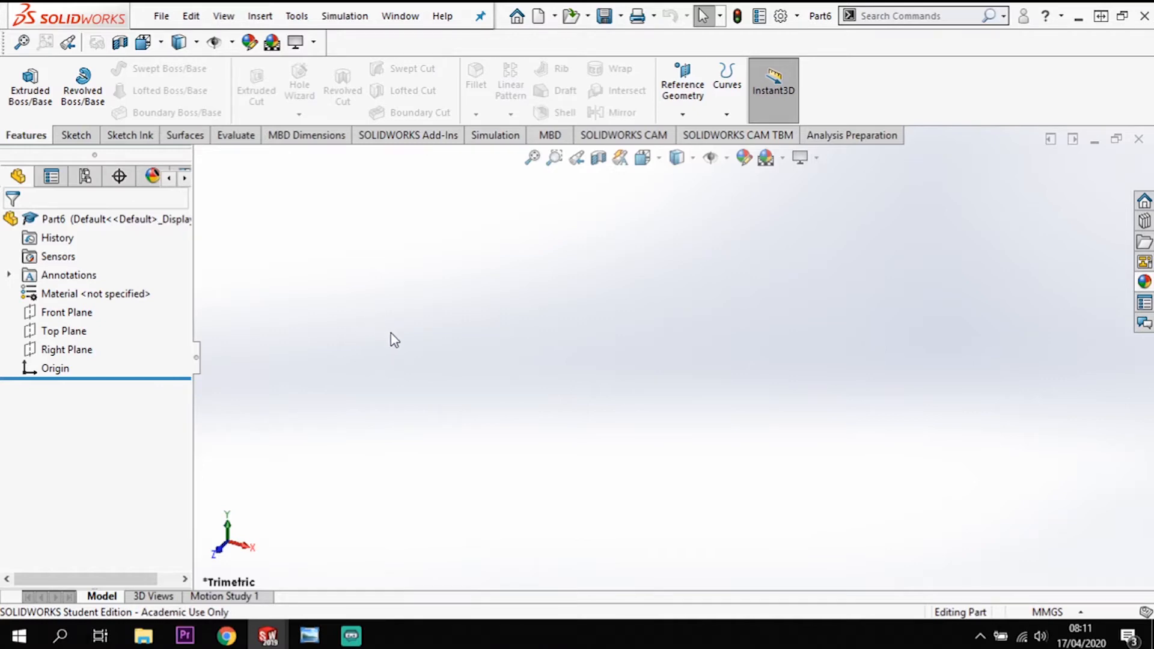
- Start a sketch on the Right Plane and draw a line from the origin, slanting up to the left at about 41°
click(89, 351)
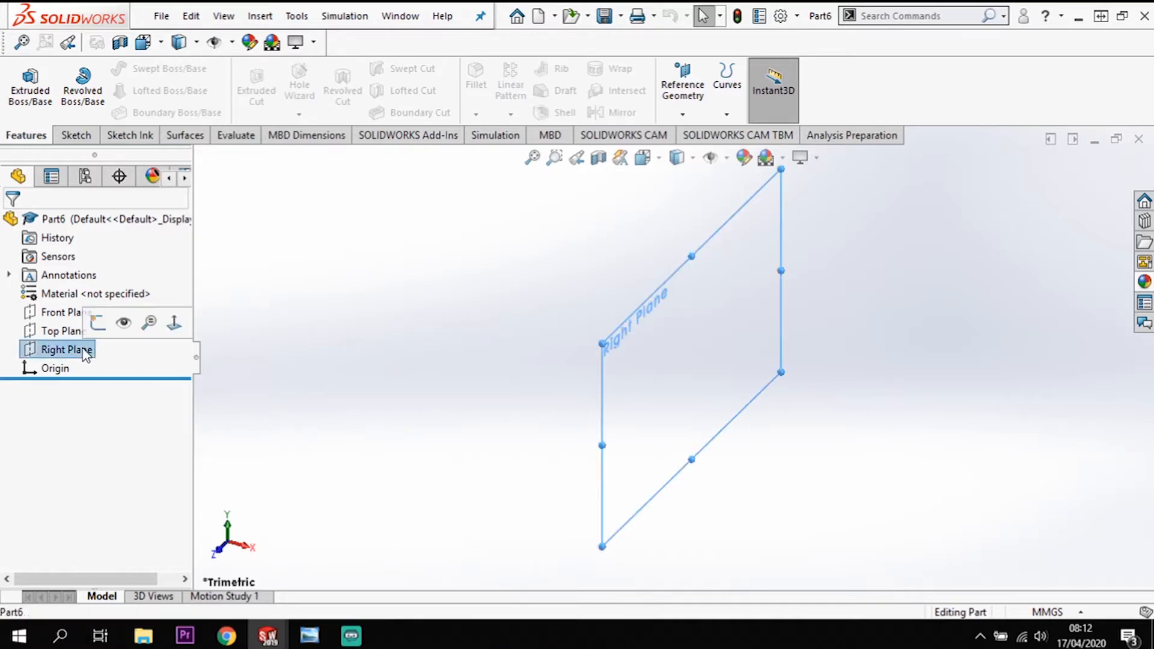
click(75, 138)
click(23, 83)
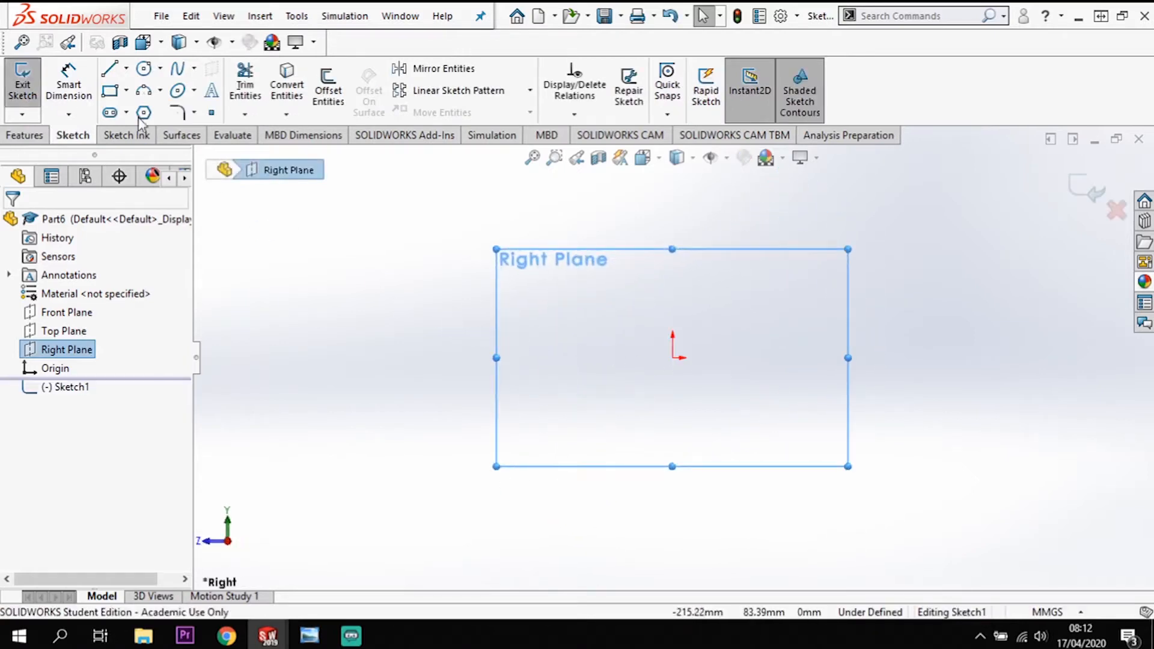
click(114, 70)
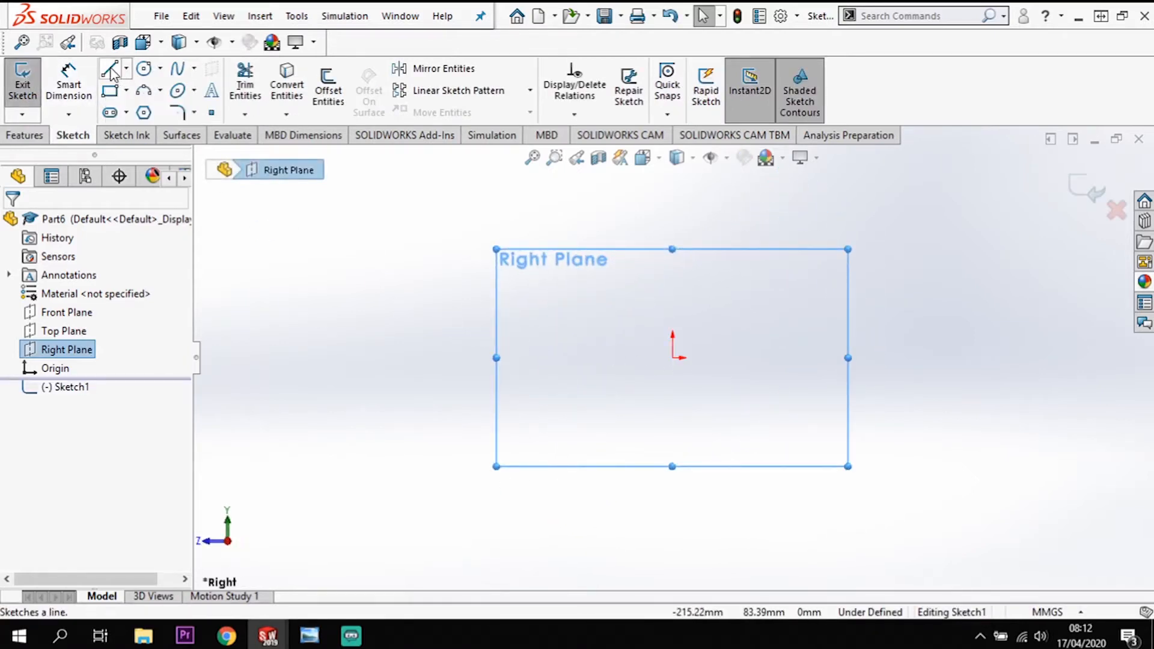
click(672, 358)
click(553, 254)
key(Escape)
key(Escape)
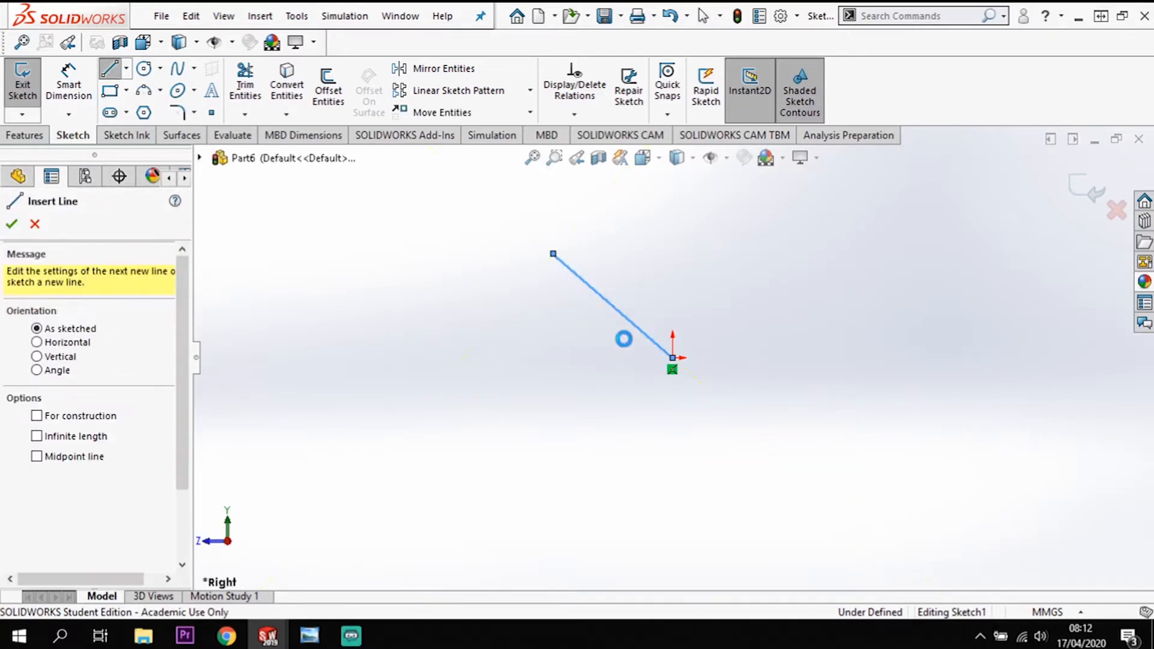
- Draw a horizontal line about 105 mm long from the origin to the right
key(l)
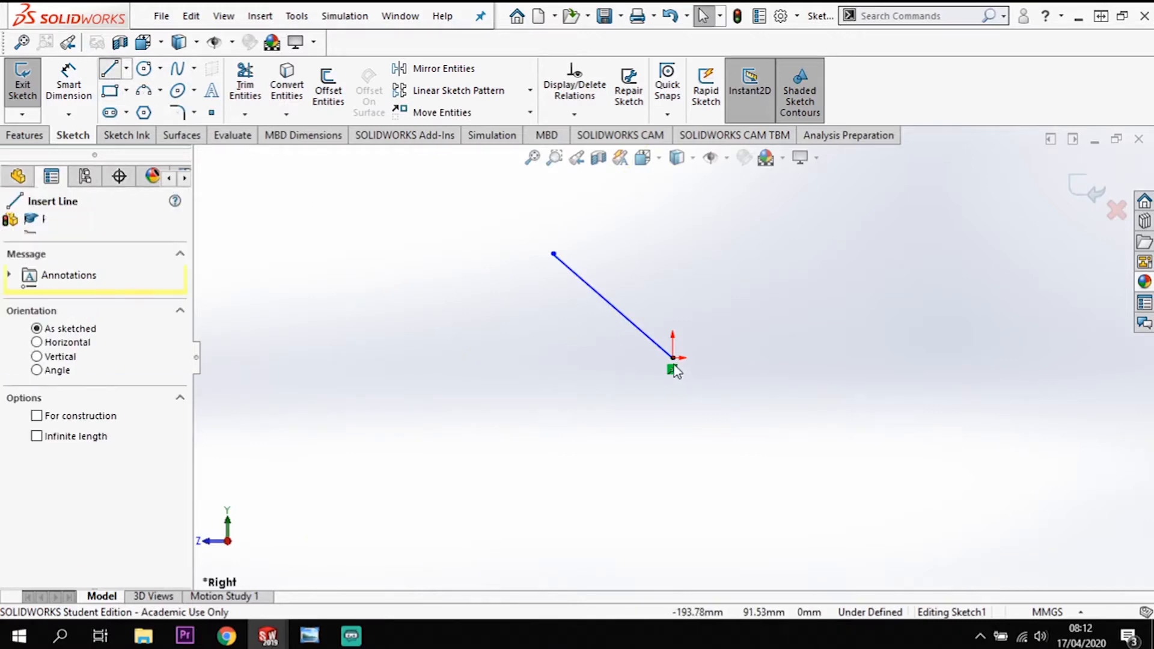
click(673, 358)
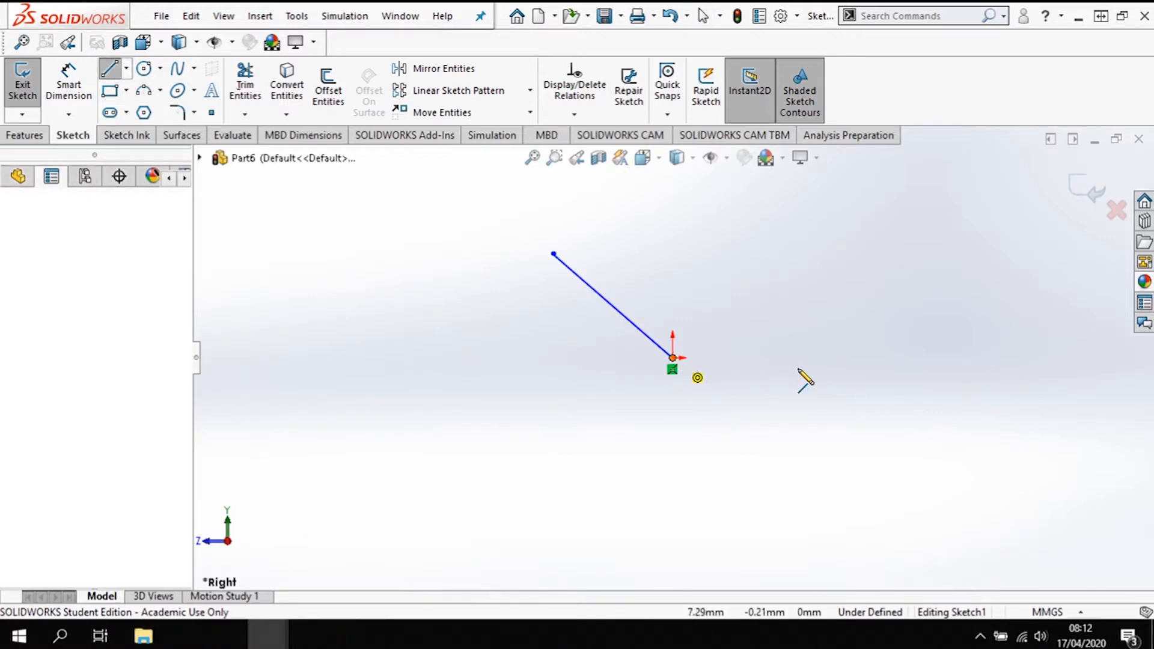
click(881, 358)
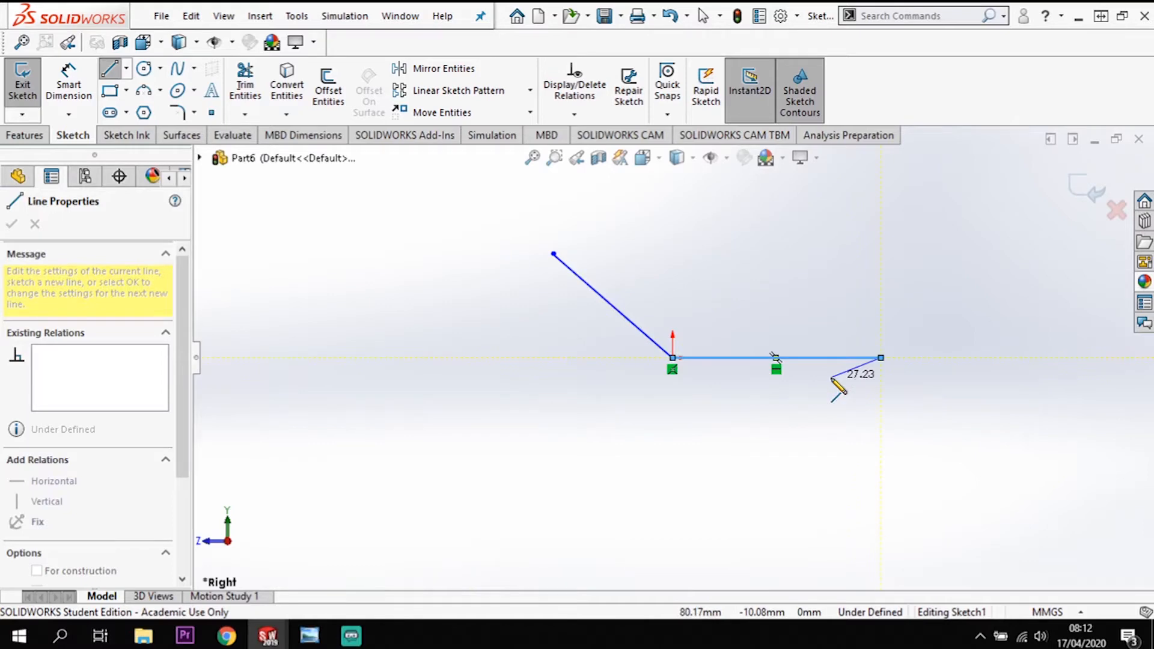
key(Escape)
key(Escape)
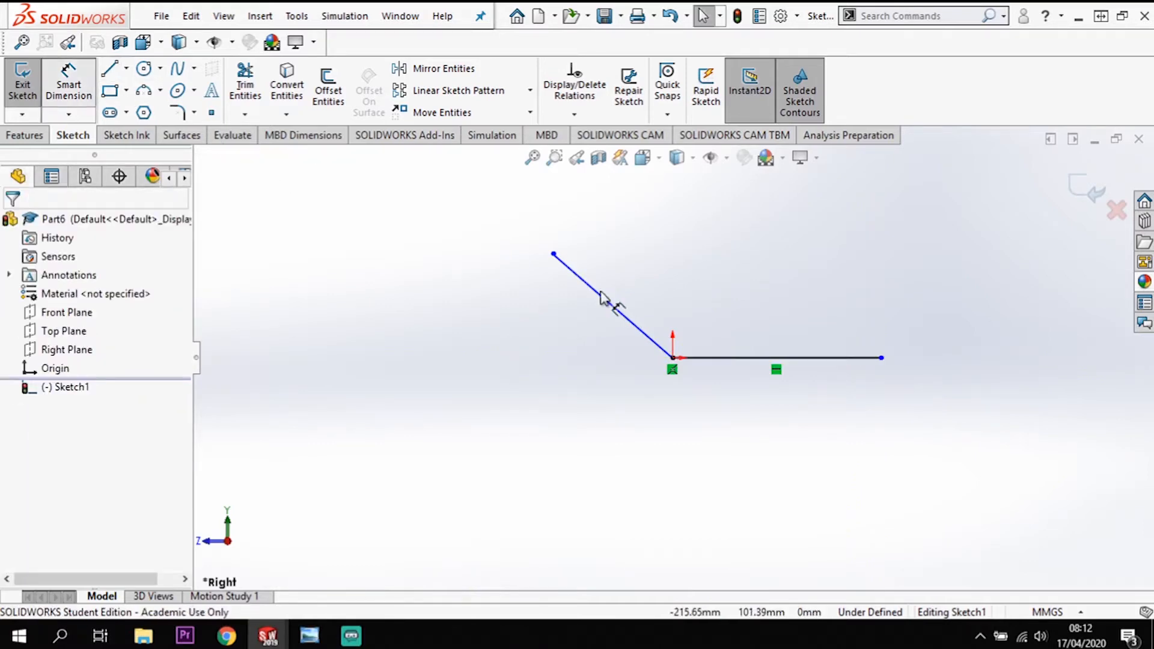
- Dimension the horizontal line's length as 140 mm
click(836, 358)
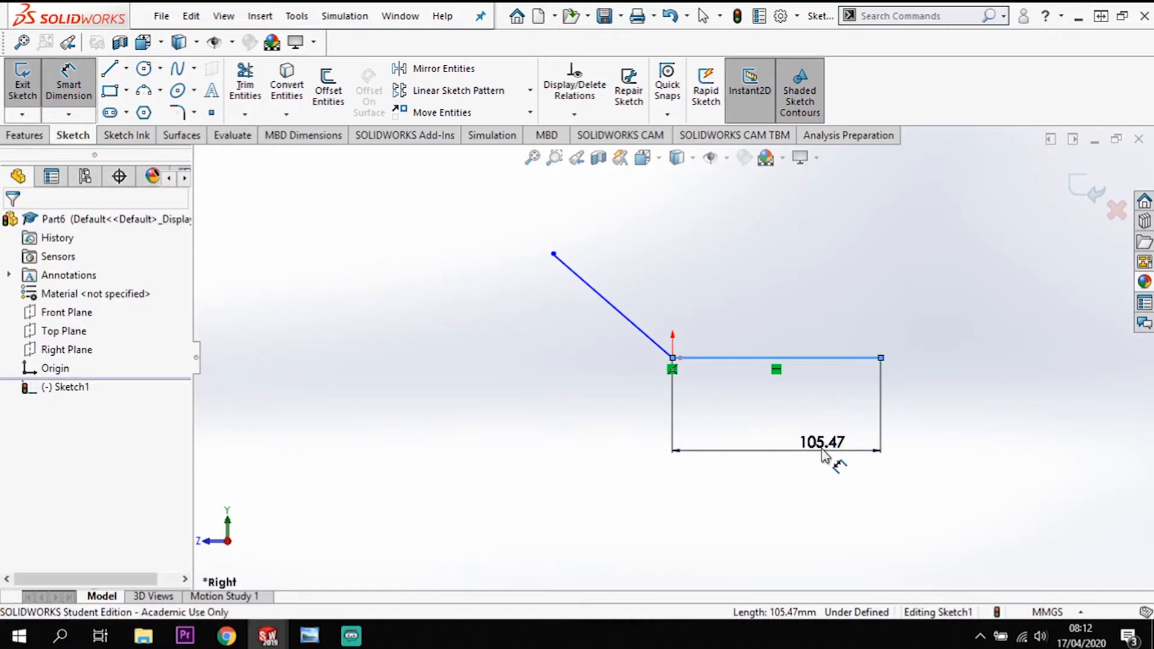
click(823, 455)
text(140)
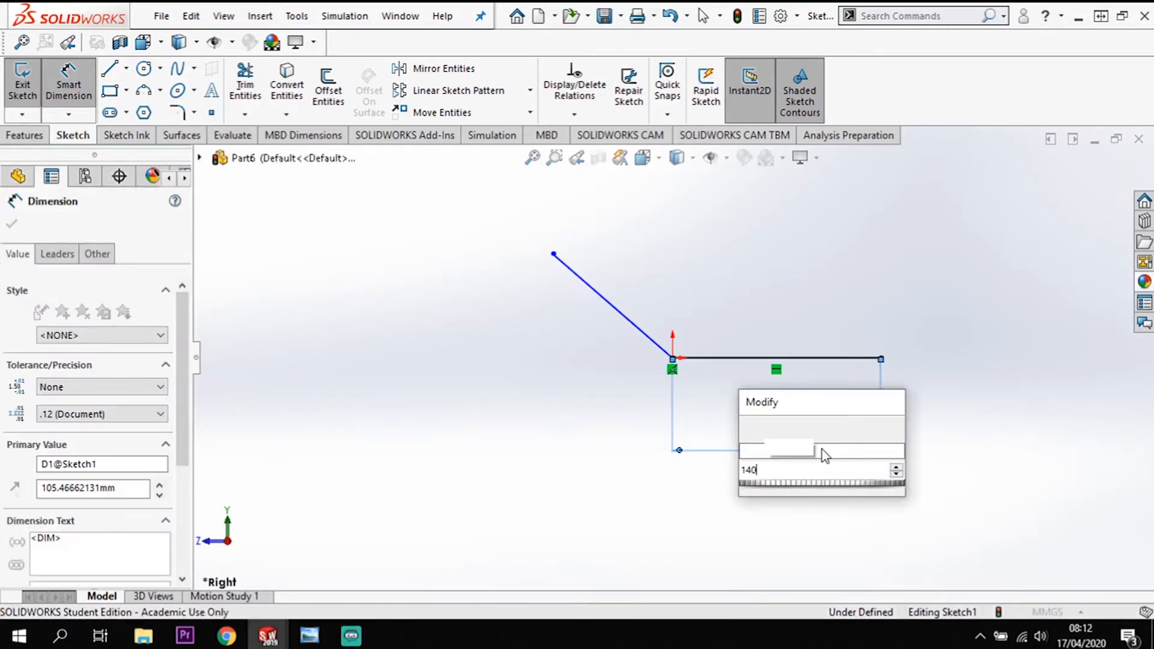
key(Return)
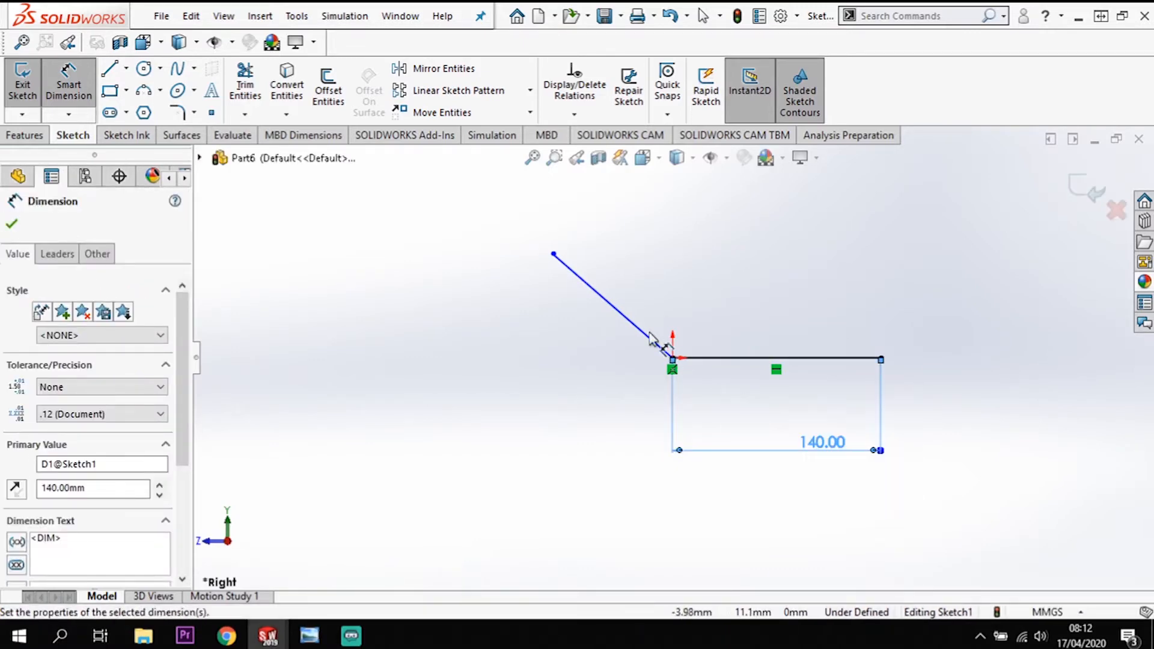
- Dimension the angle between the slanted line and the extension of the horizontal line as 60°
click(638, 331)
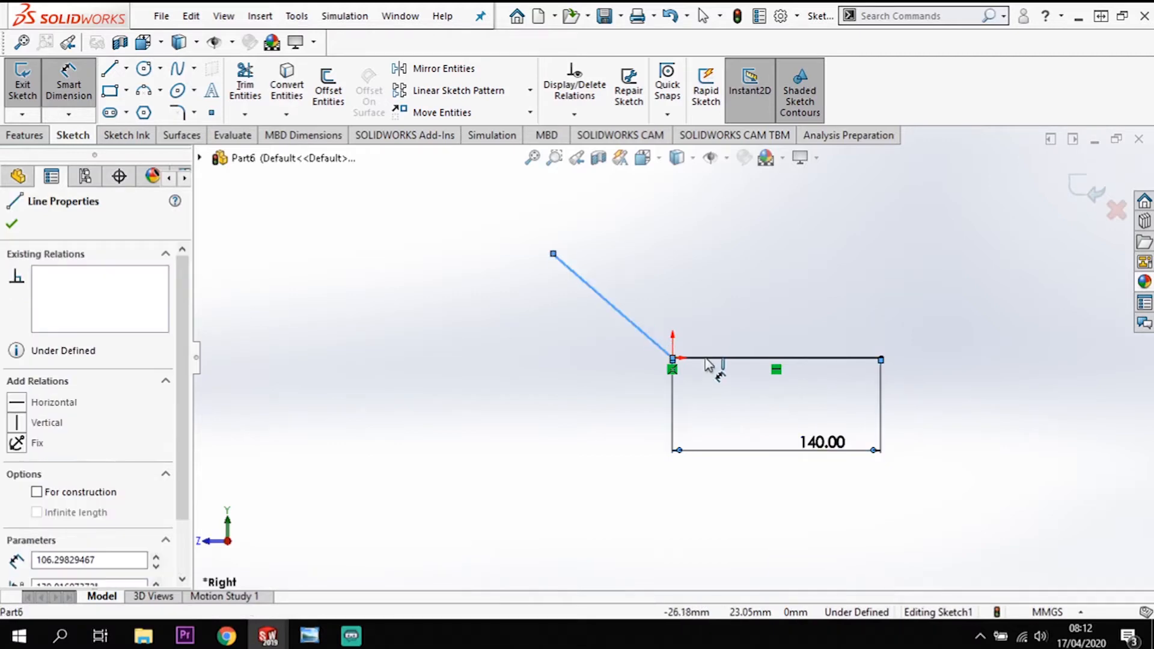
click(722, 358)
click(568, 323)
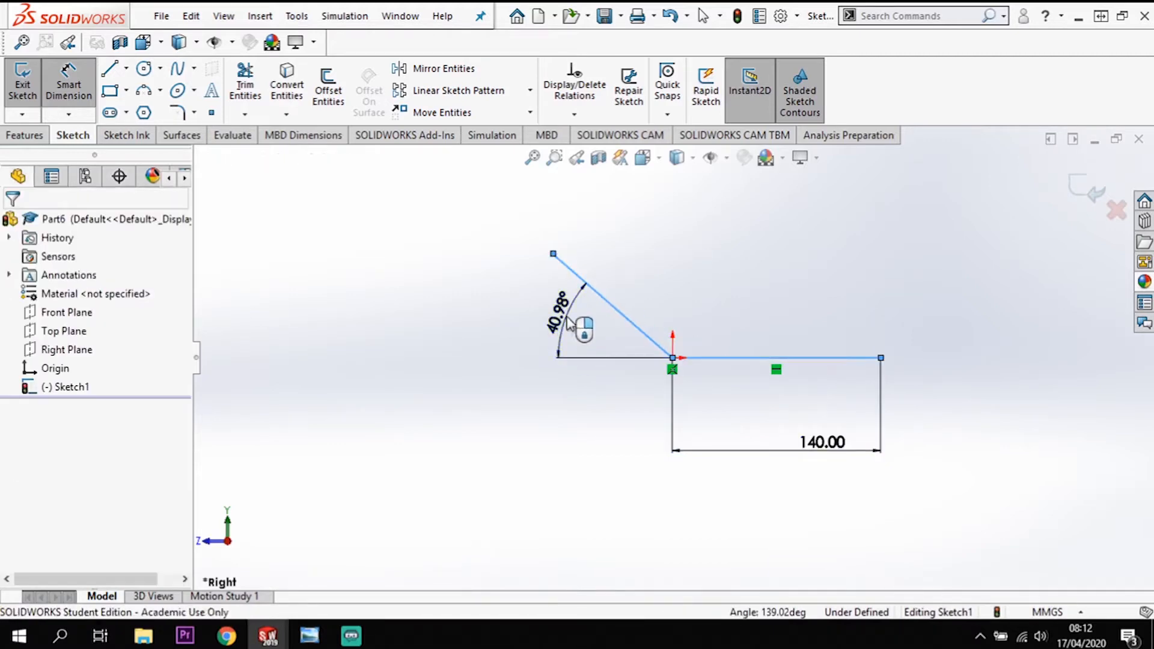
text(40)
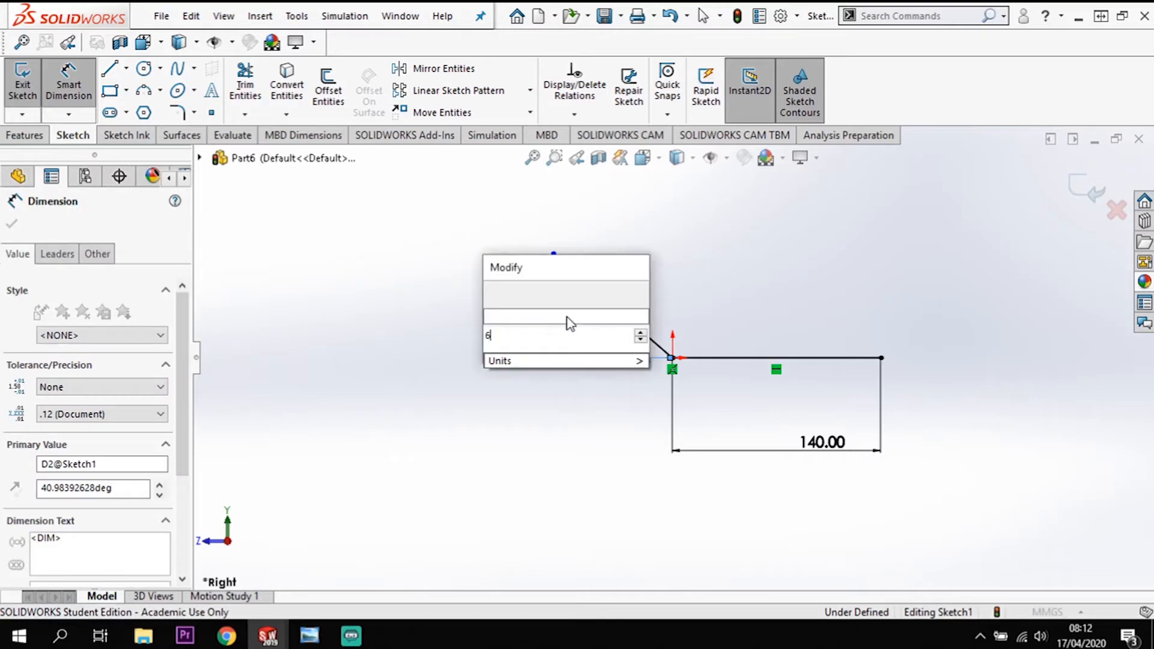
key(Return)
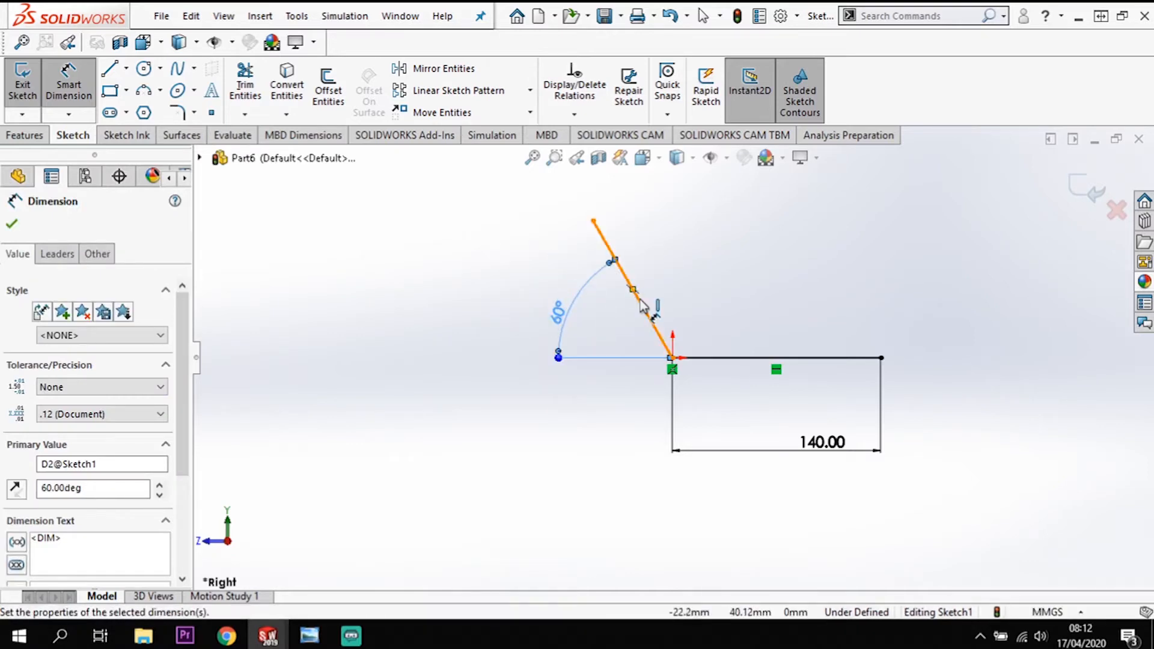
- Dimension the slanted line's length as 90 mm
click(653, 321)
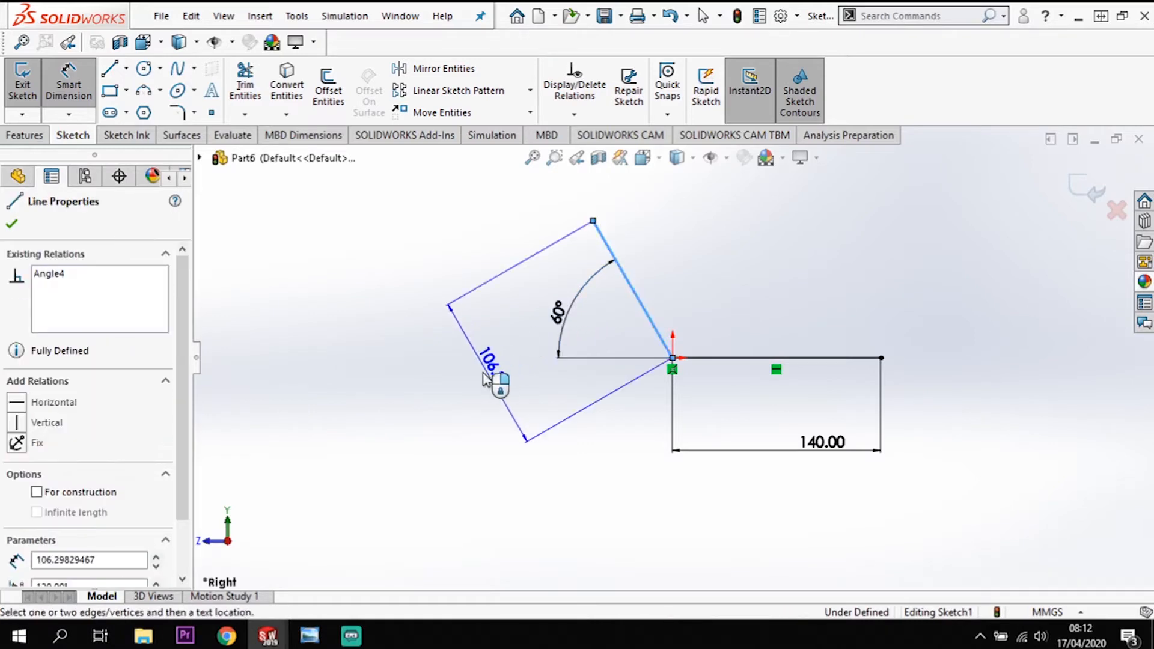
click(484, 377)
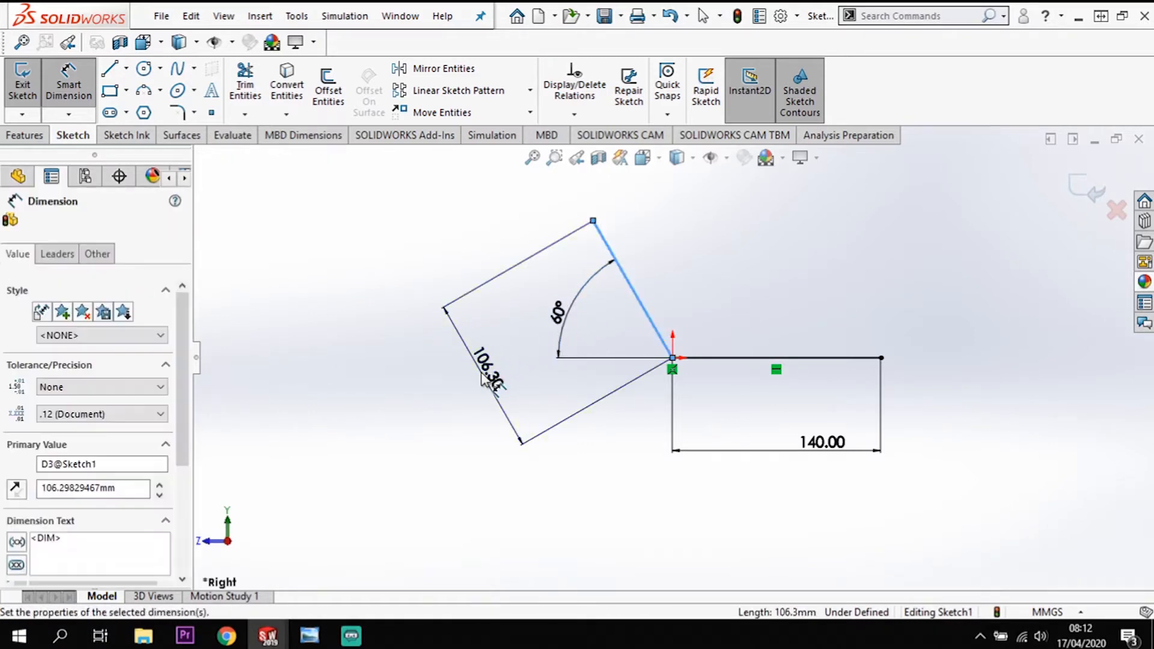
key(Return)
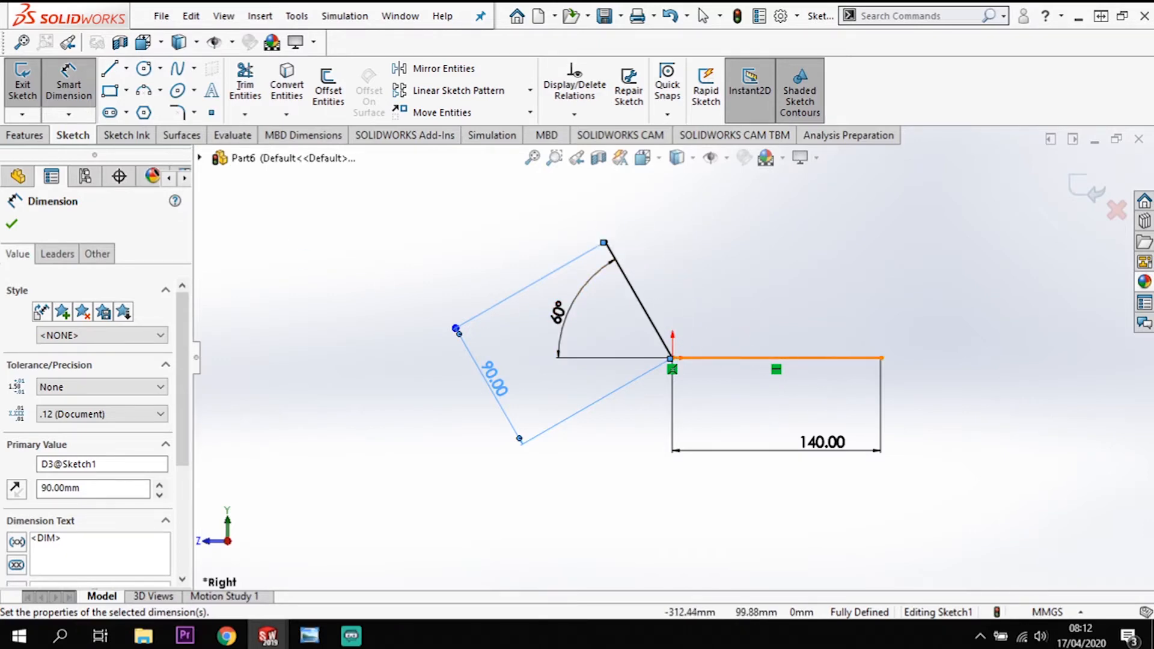
- Start an Extruded Boss/Base from the bent open profile with a blind depth of 19 mm
click(24, 135)
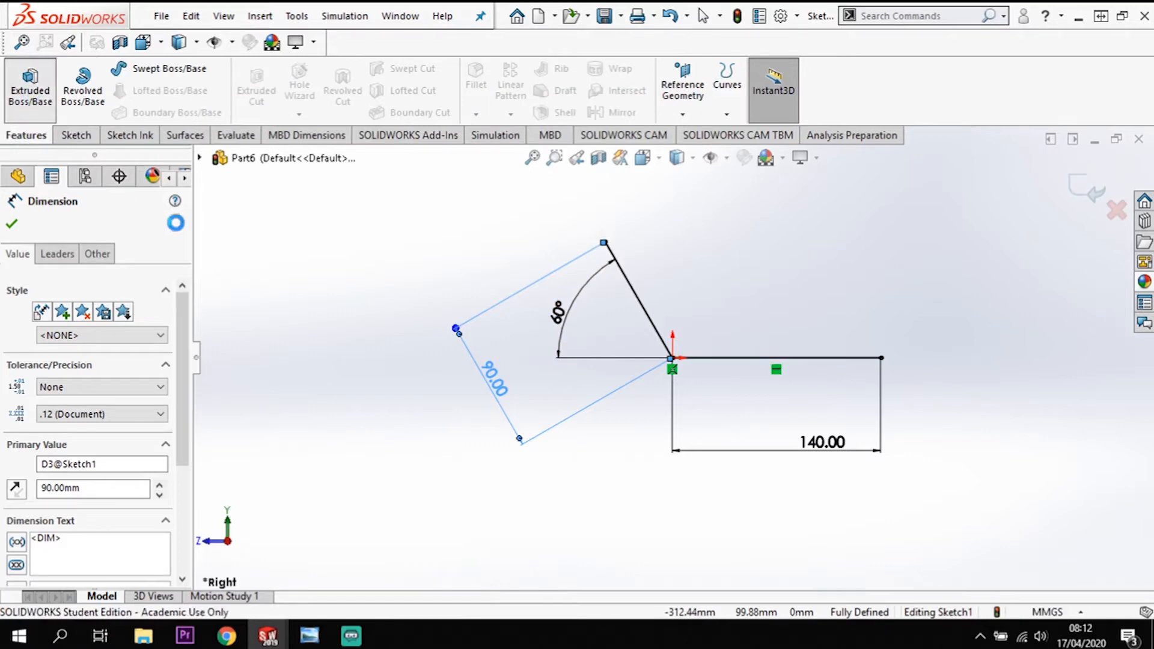
click(30, 87)
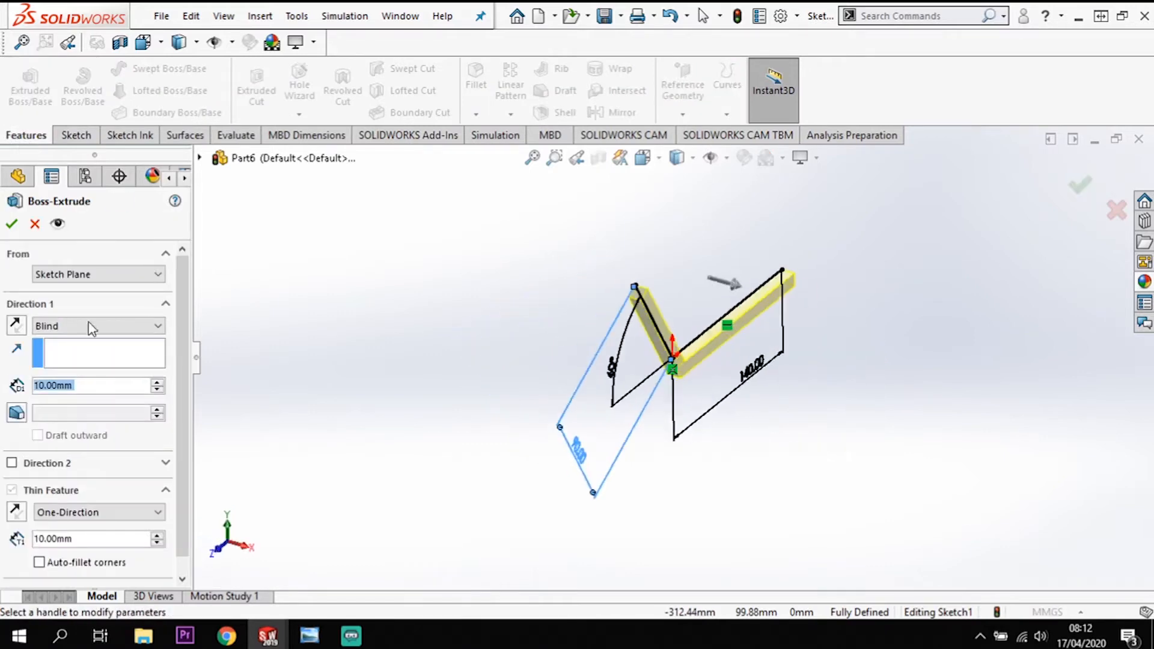
click(101, 387)
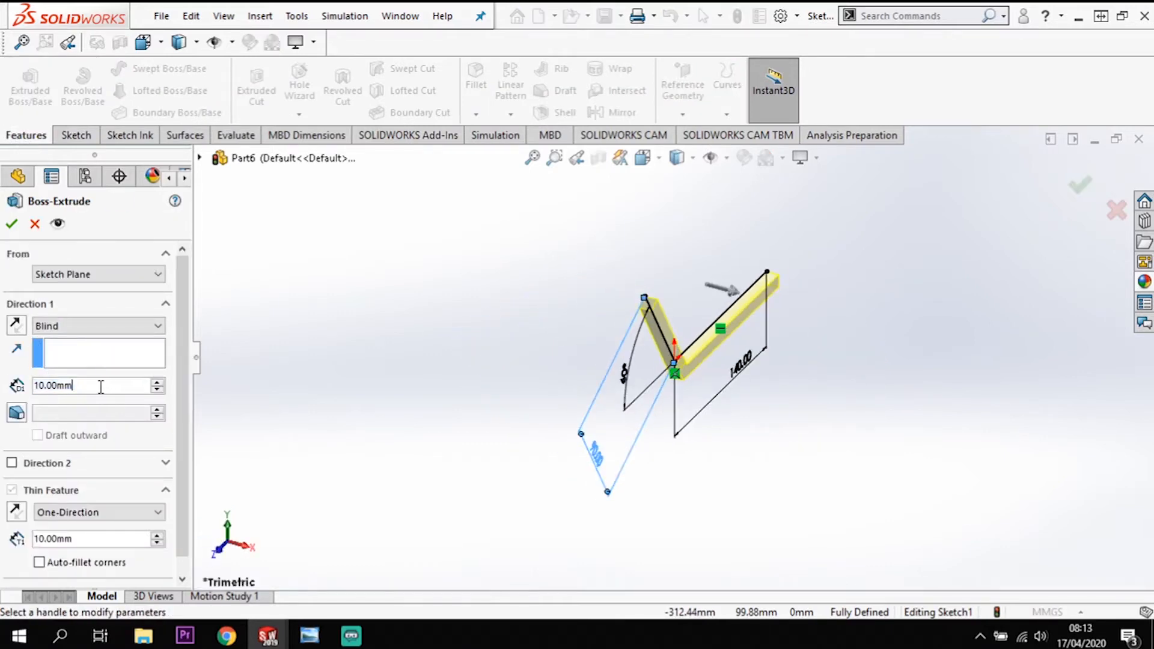
double_click(93, 388)
text(19)
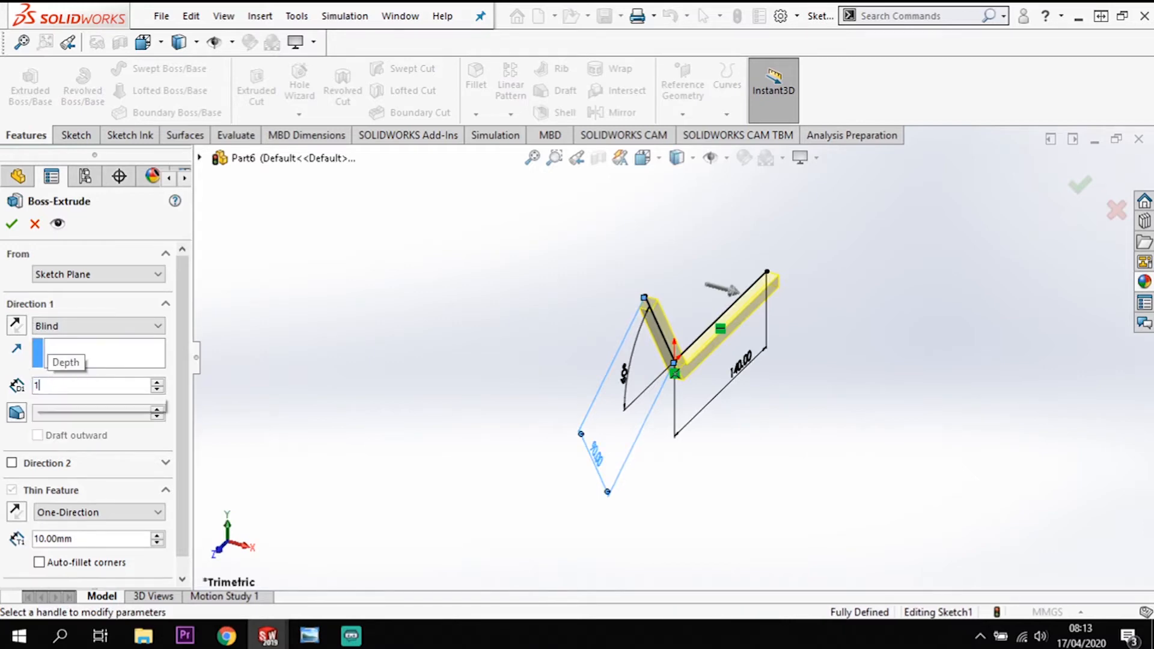
key(Return)
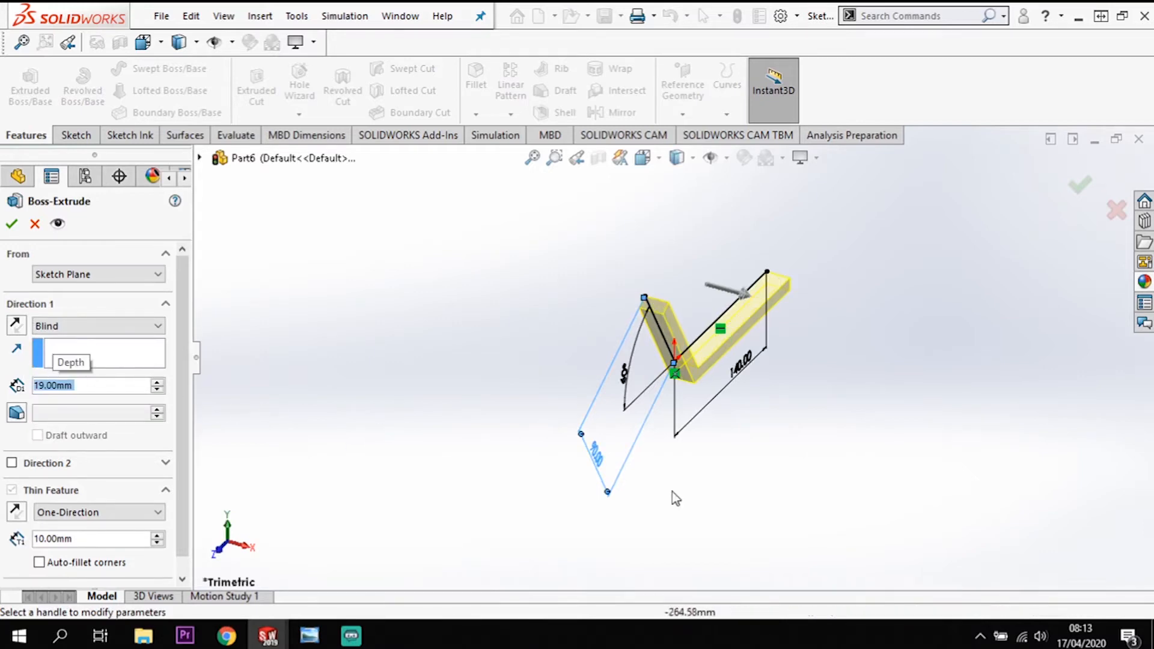
- Reverse the blind extrusion to the other side of the sketch plane
middle_drag(571, 457, 707, 497)
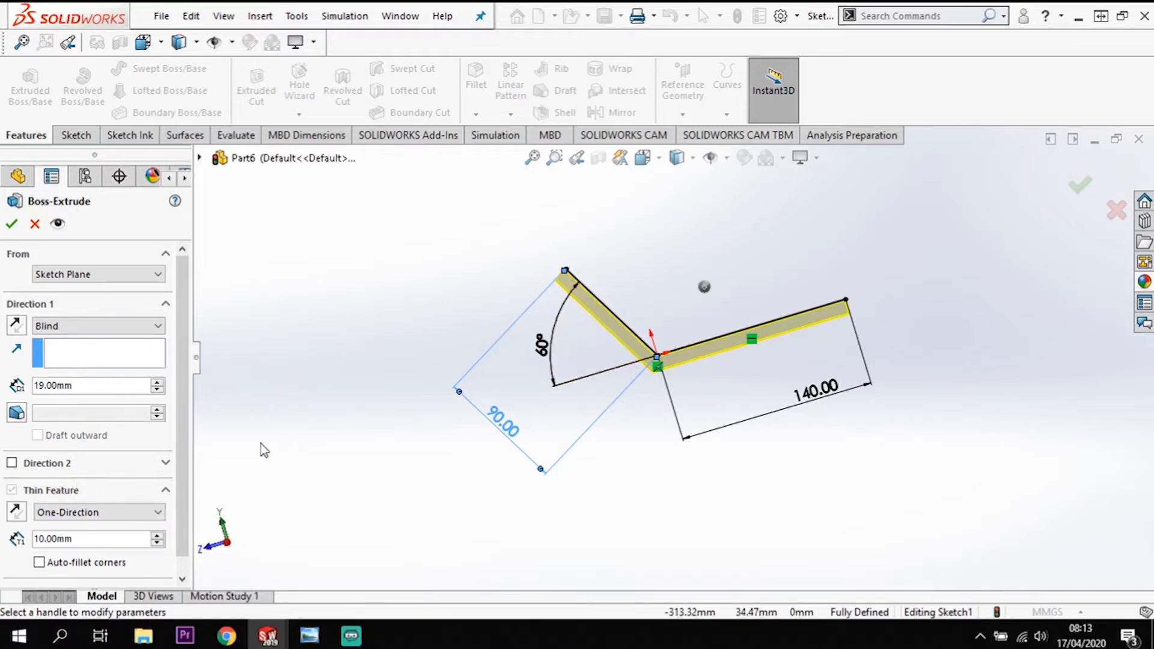
click(18, 326)
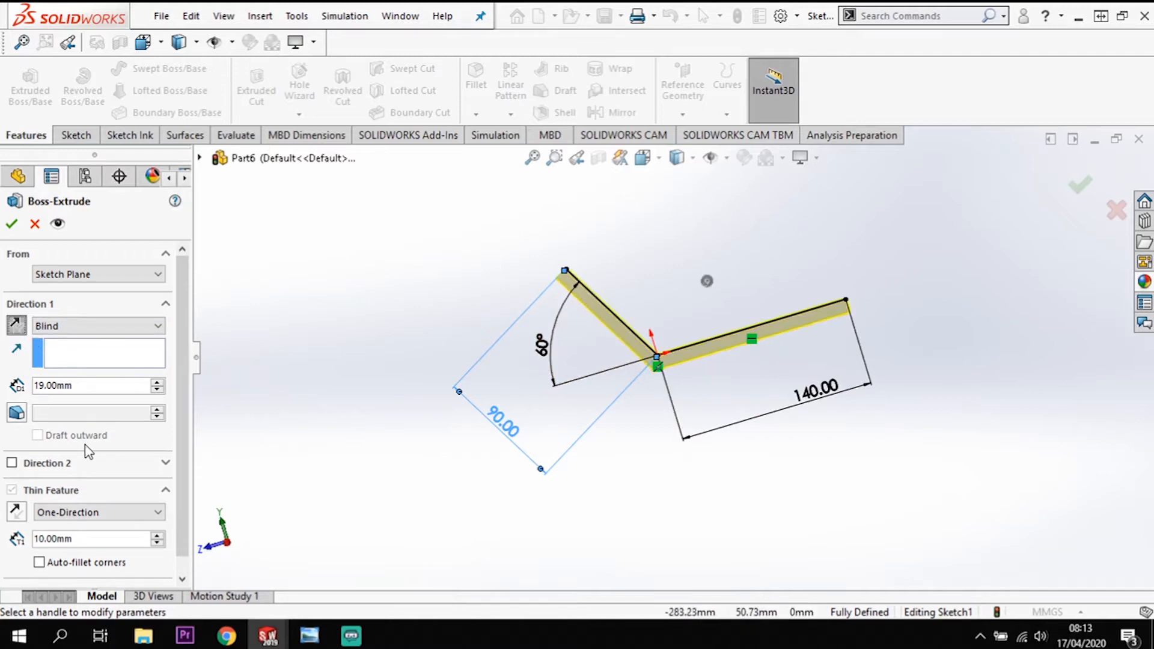
mouse_move(395, 480)
middle_down()
mouse_move(395, 544)
mouse_move(338, 603)
mouse_move(313, 577)
middle_up()
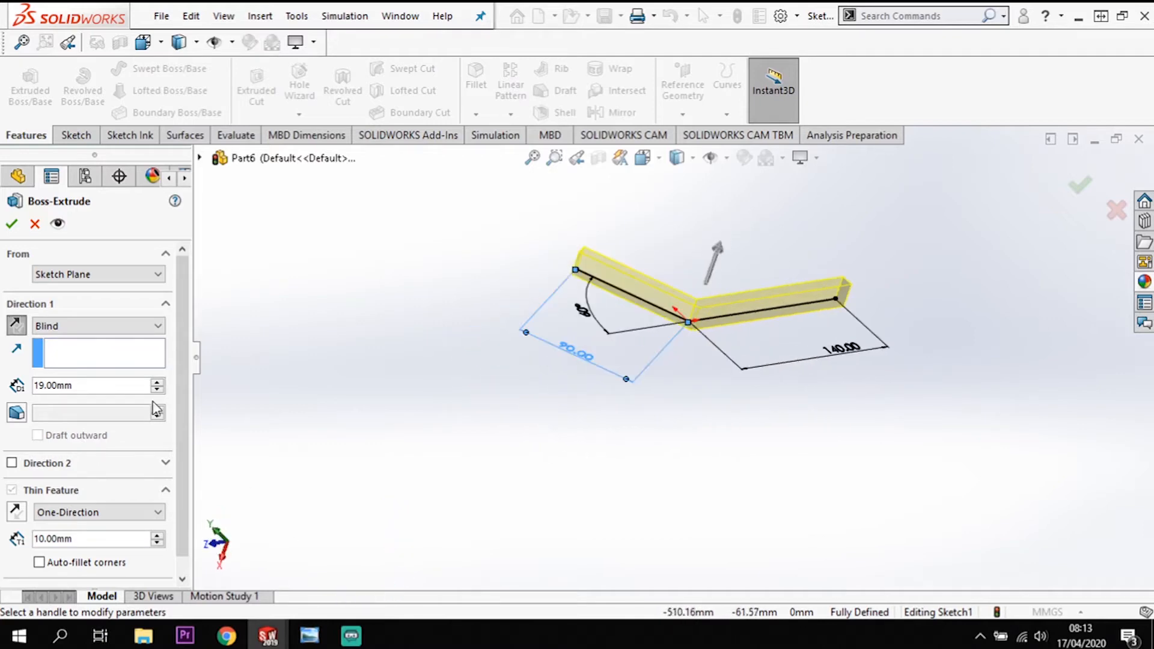
- Change the extrusion's end condition to Mid Plane with a depth of 64 mm
click(98, 326)
click(90, 397)
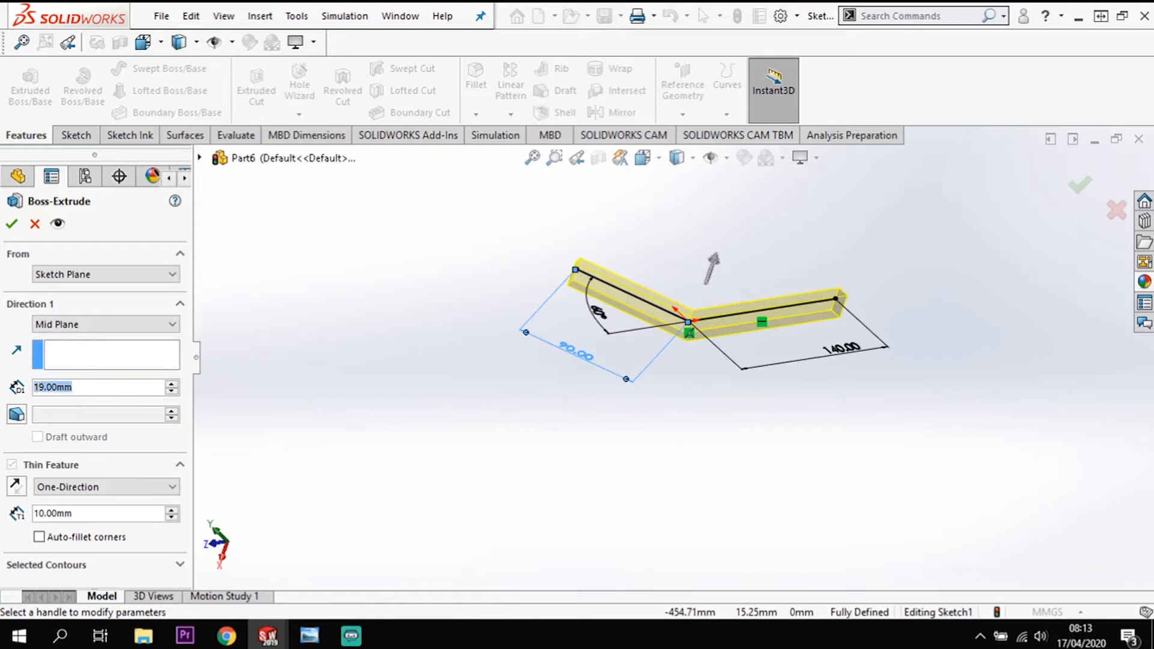
text(64)
key(Return)
- Flip the thin feature's thickness to the inner side of the bend, set it to 19 mm, and finish the extrusion
middle_drag(344, 423, 369, 253)
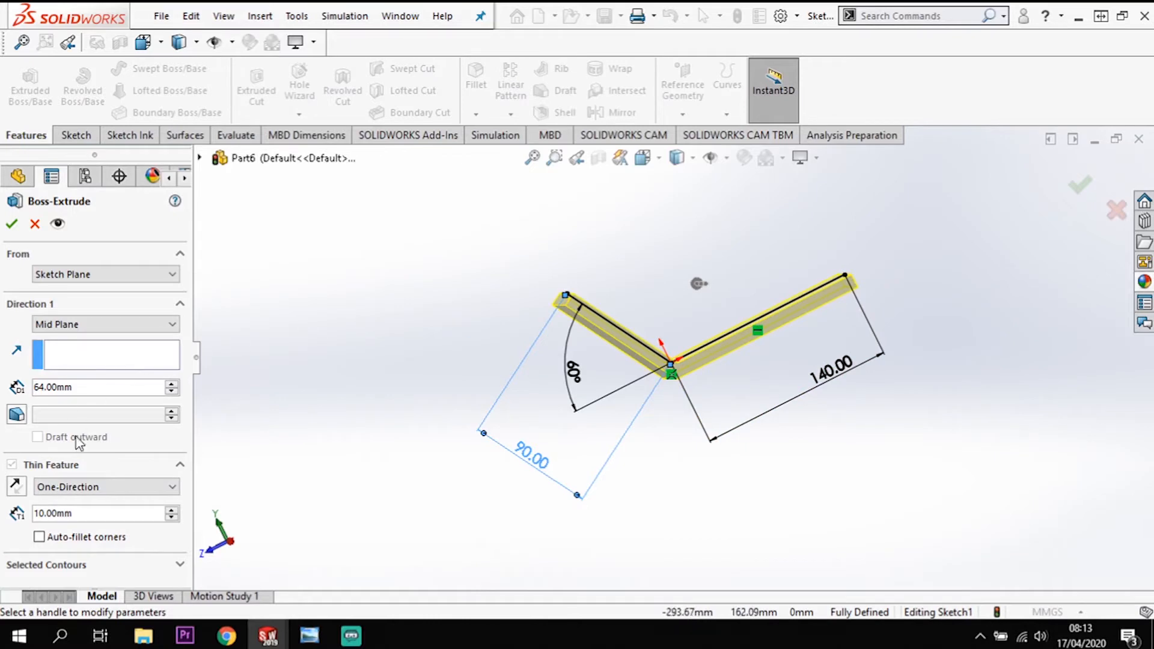
click(16, 487)
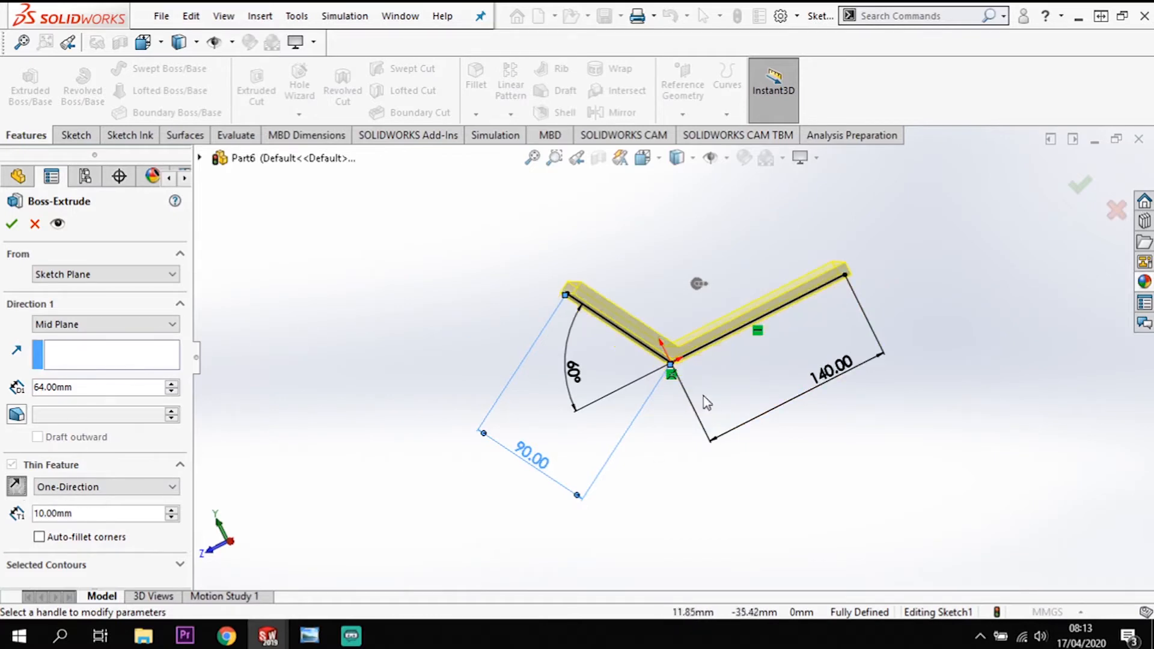
double_click(54, 512)
text(19)
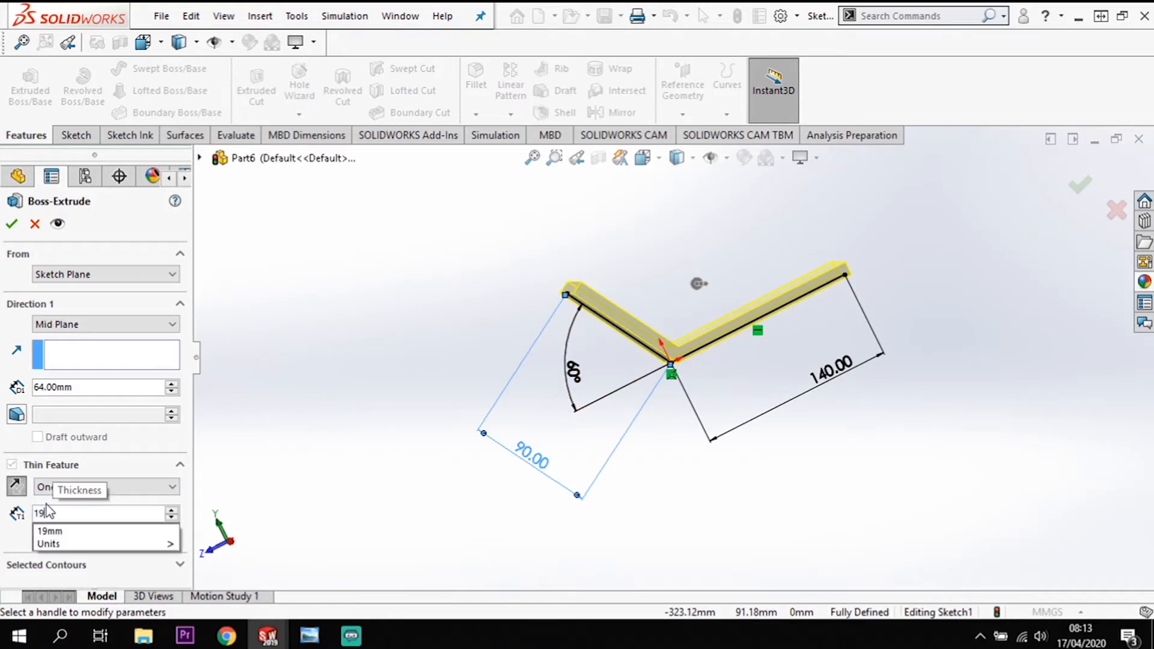
key(Return)
middle_drag(871, 407, 744, 356)
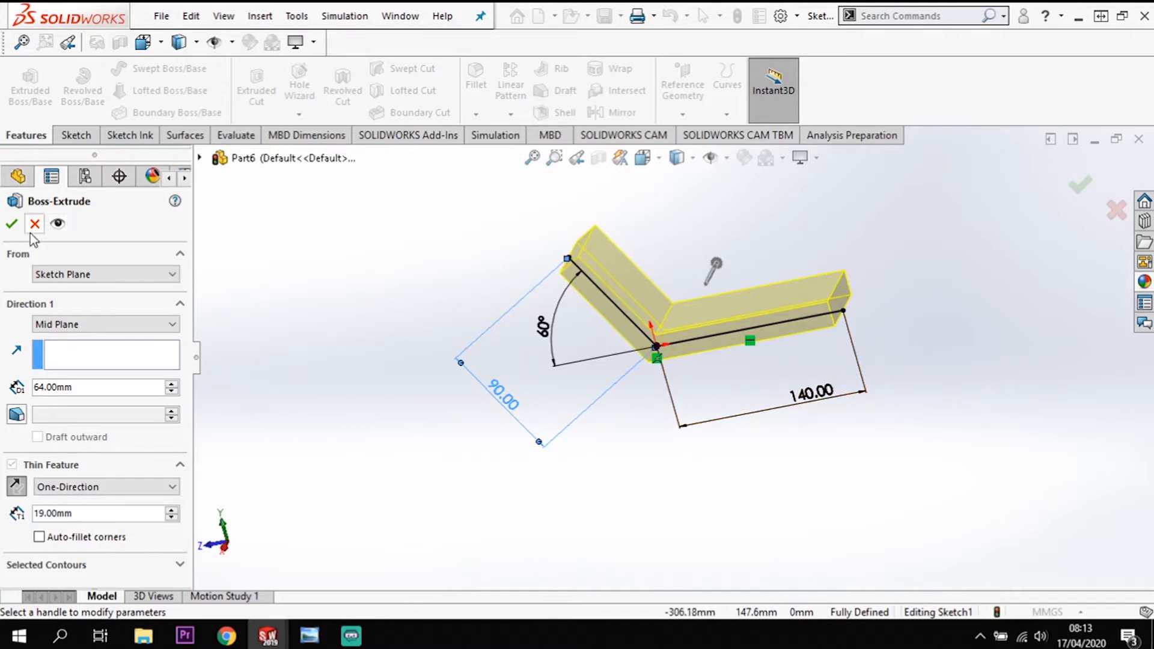
click(12, 224)
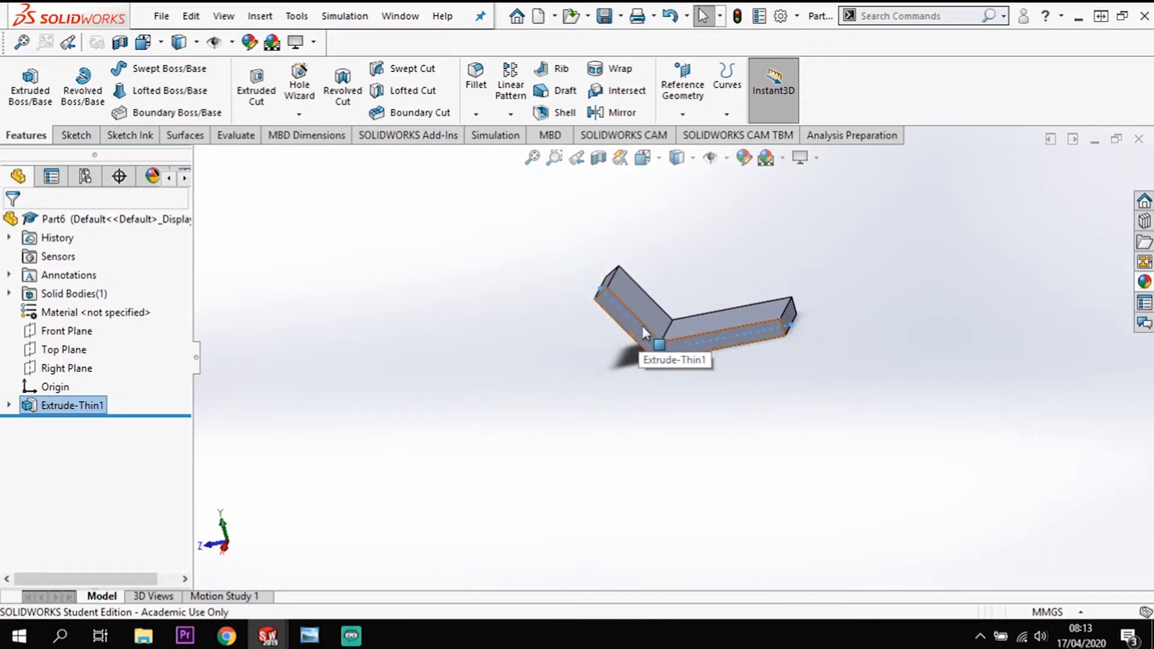
- Inspect the bent solid up close and orient the view to its right side
scroll(691, 337, down, 5)
scroll(914, 416, up, 2)
scroll(1054, 284, down, 2)
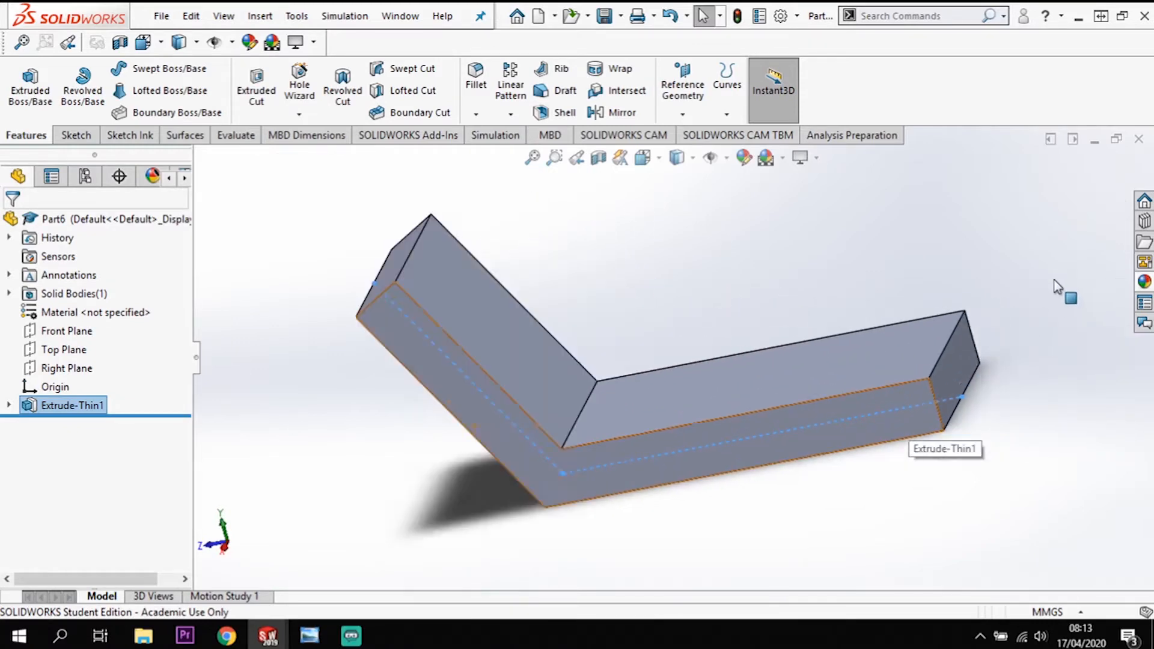
scroll(1023, 319, up, 1)
middle_drag(974, 352, 966, 325)
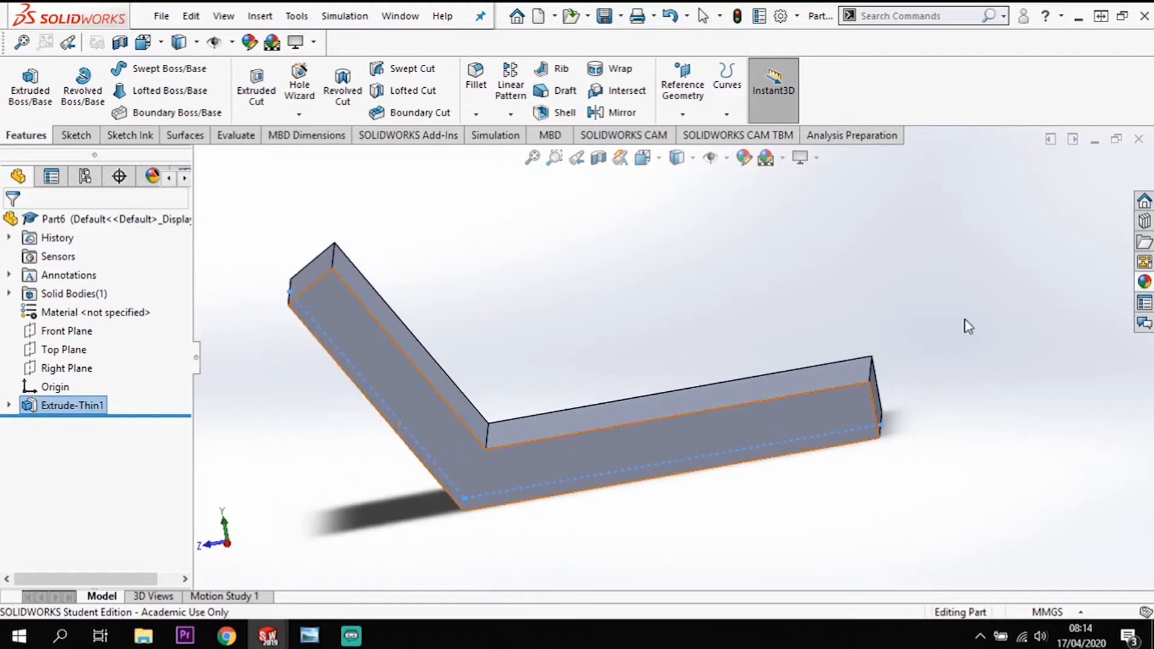
key(space)
click(568, 397)
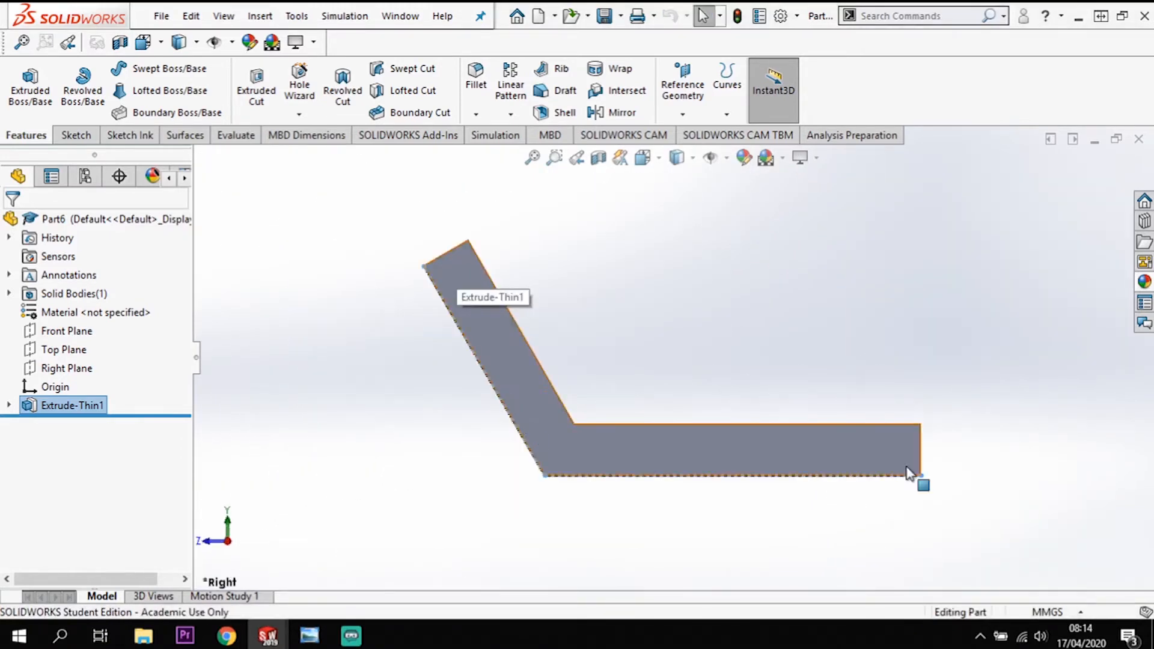
- Sketch a line about 82 mm long on the Right Plane, from the slanted leg's upper outer corner along its end edge and beyond
scroll(683, 331, down, 1)
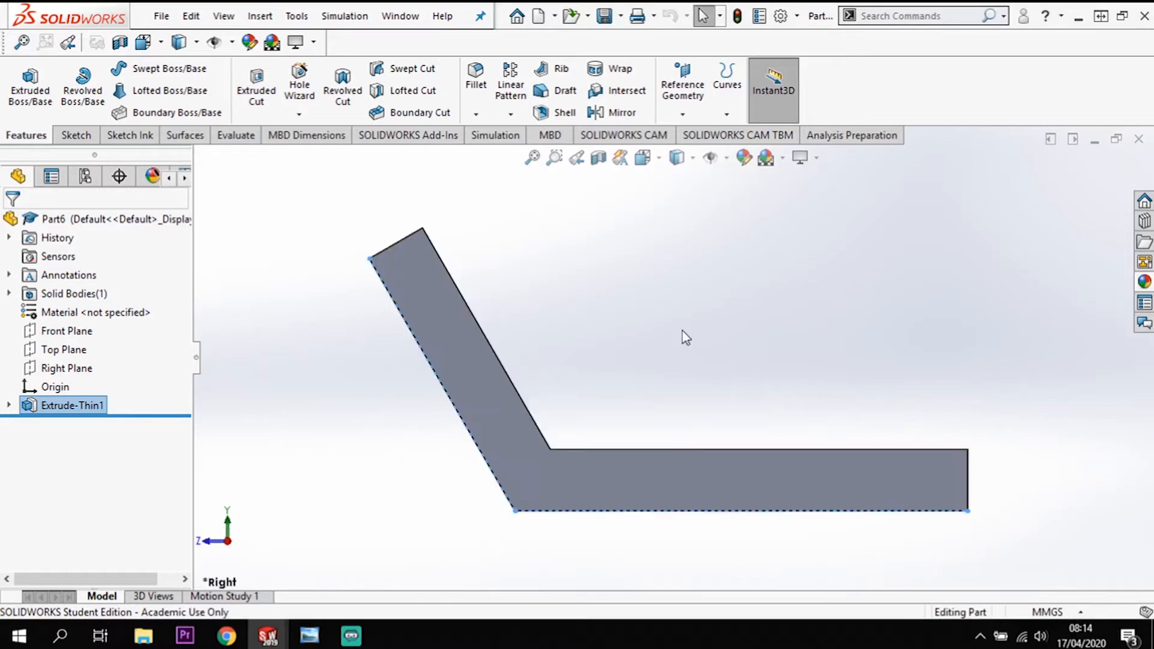
click(73, 368)
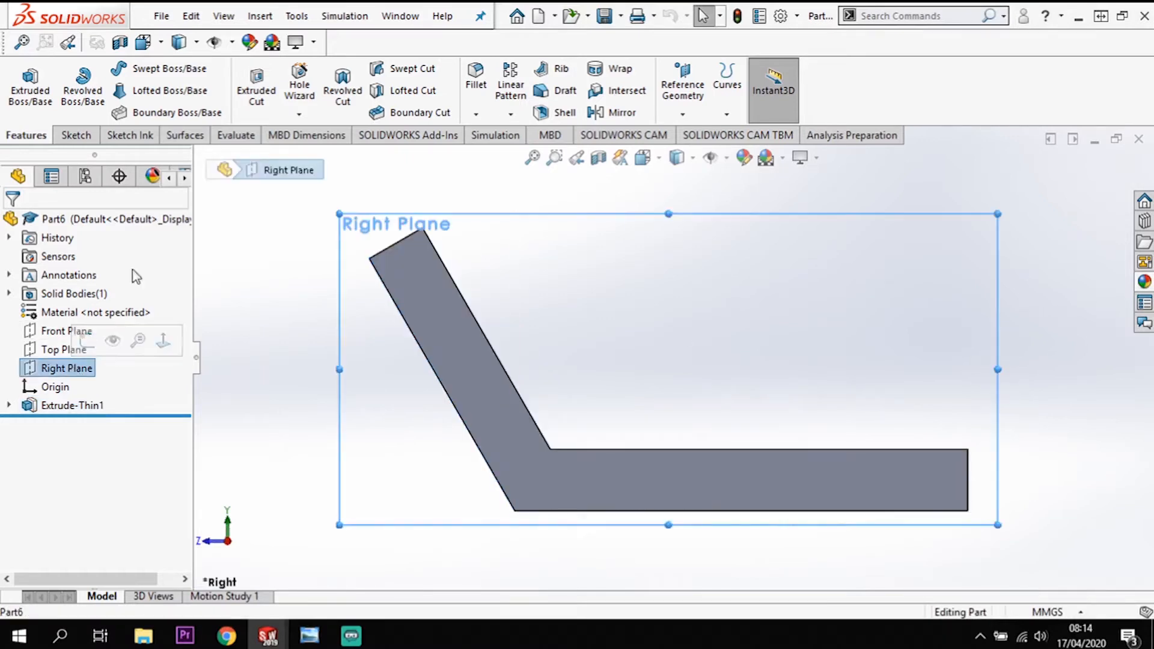
click(75, 135)
click(109, 69)
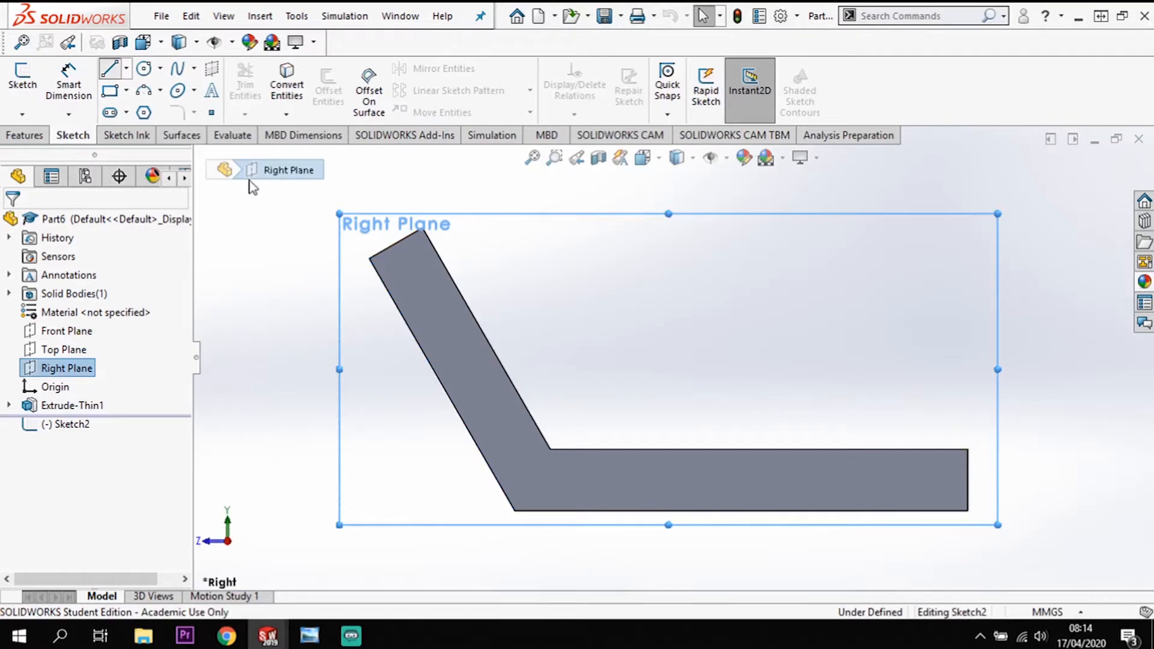
click(396, 244)
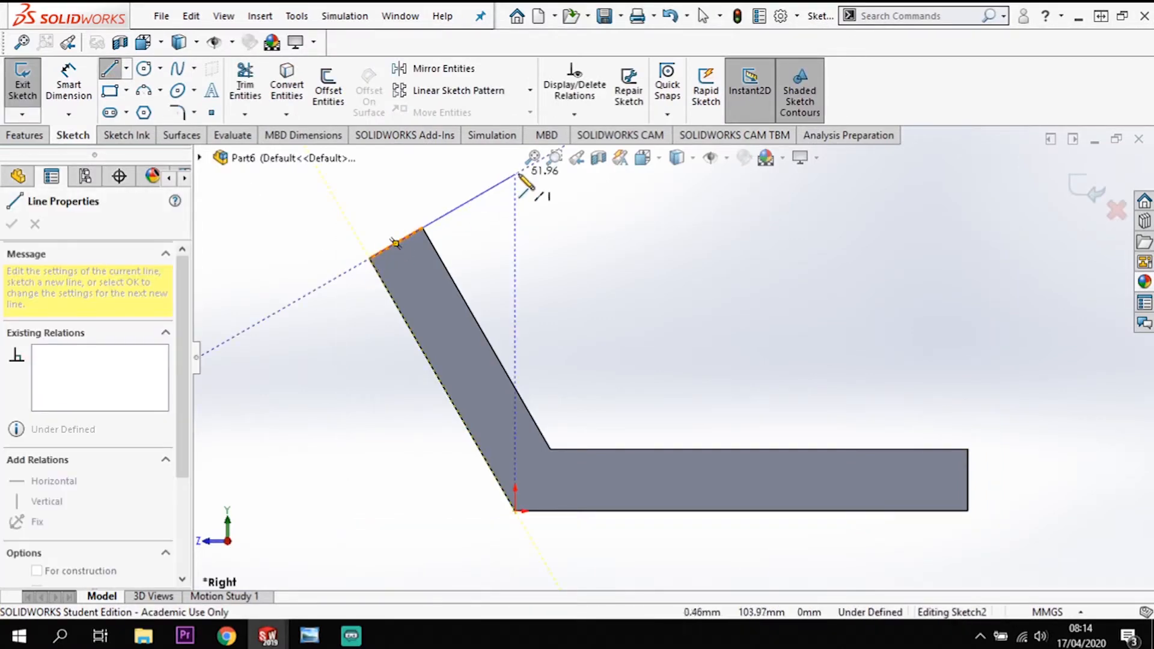
scroll(529, 187, up, 3)
click(630, 223)
key(Escape)
key(Escape)
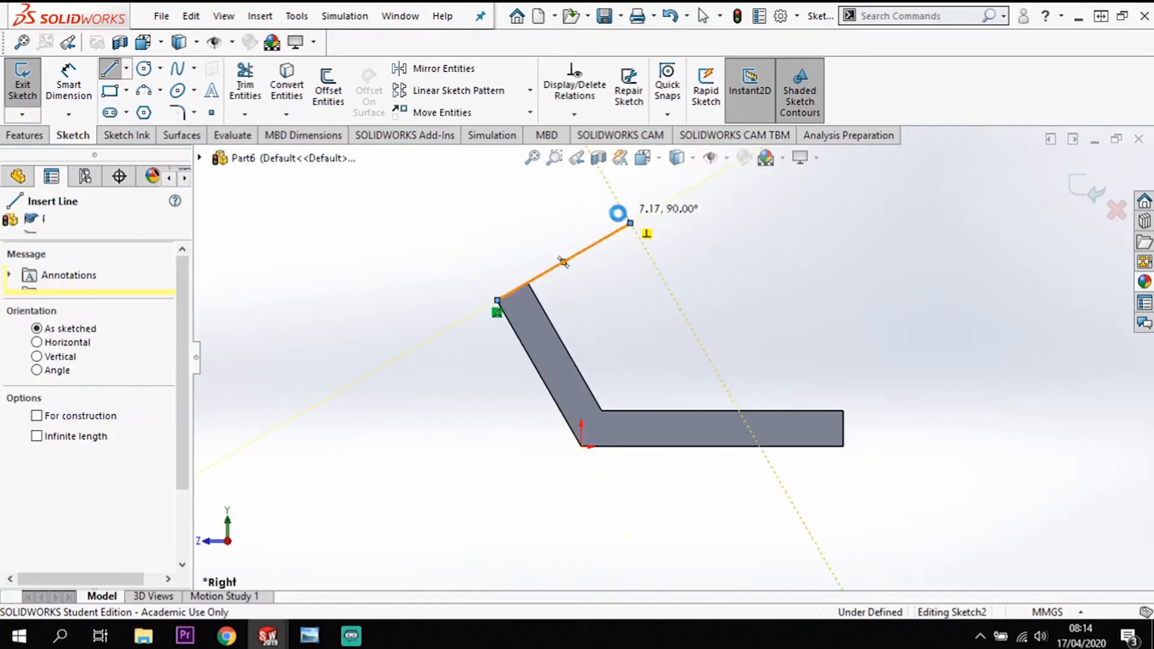
- Dimension the angle between the new line and the slanted leg's inner edge at 90°
key(d)
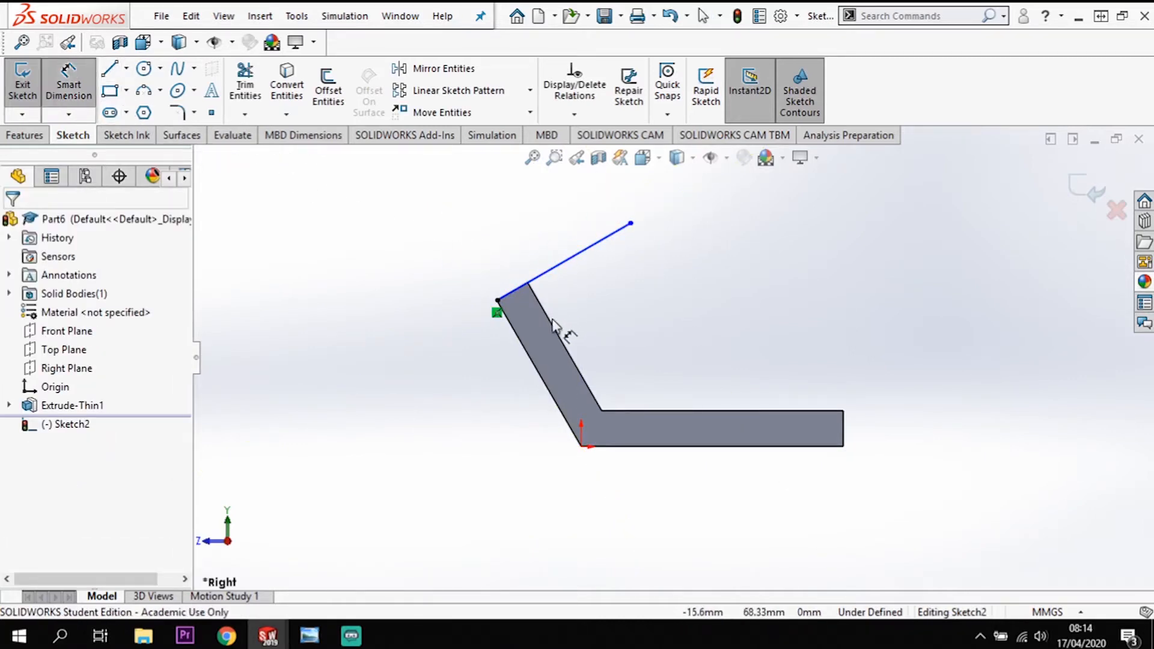
click(557, 328)
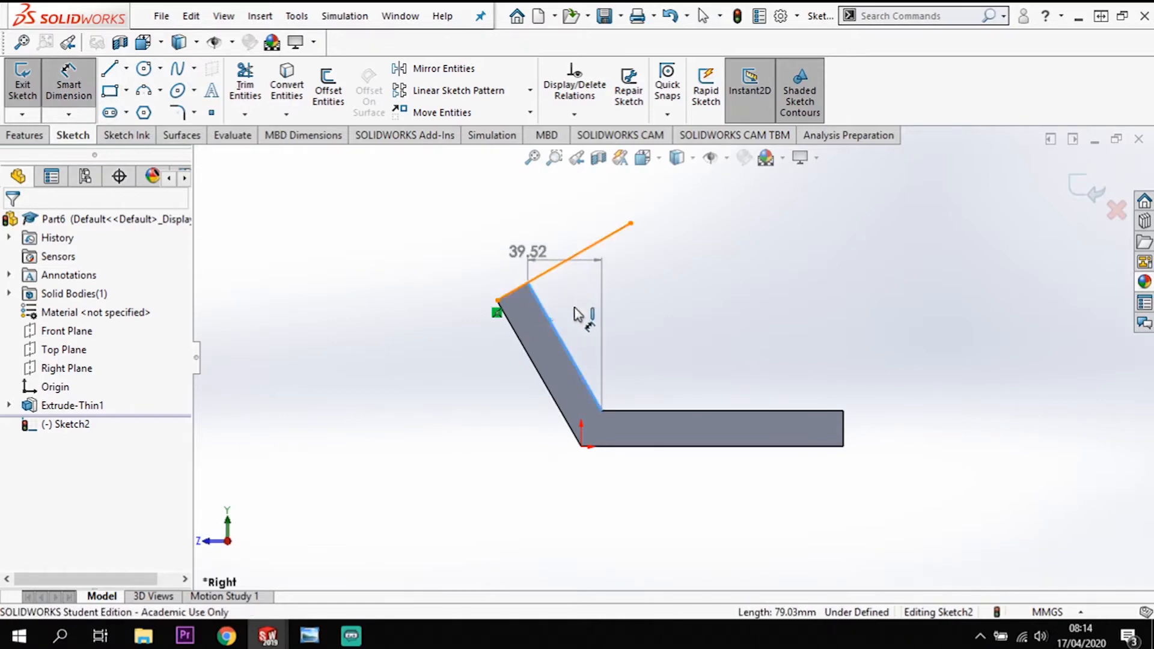
click(568, 266)
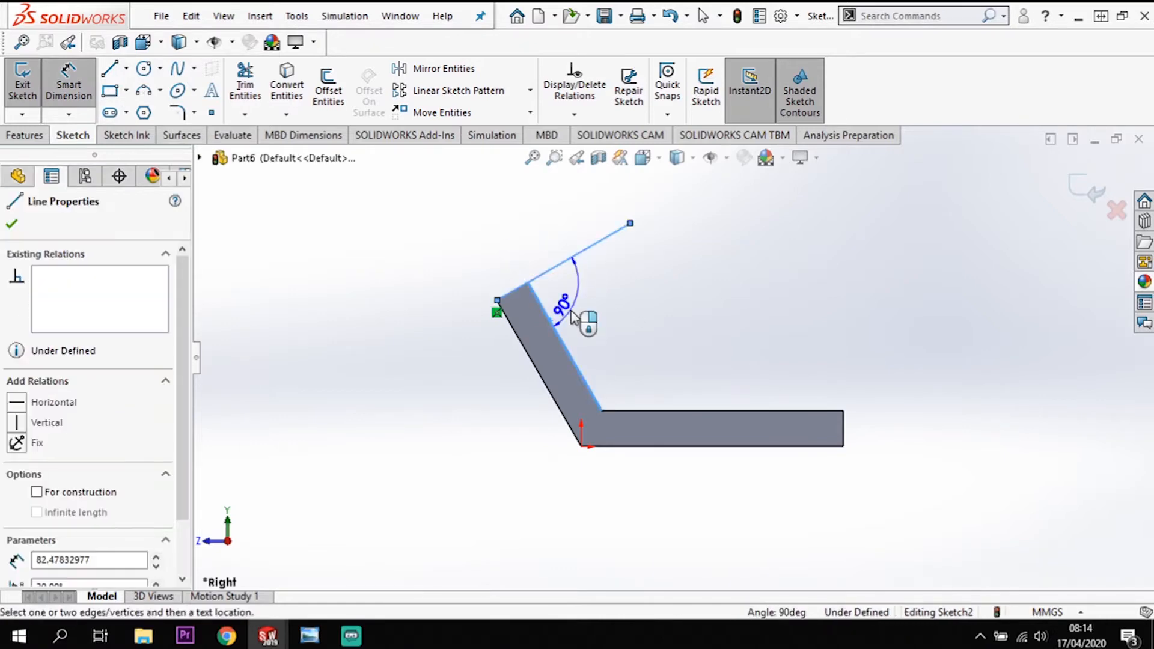
click(612, 311)
click(501, 285)
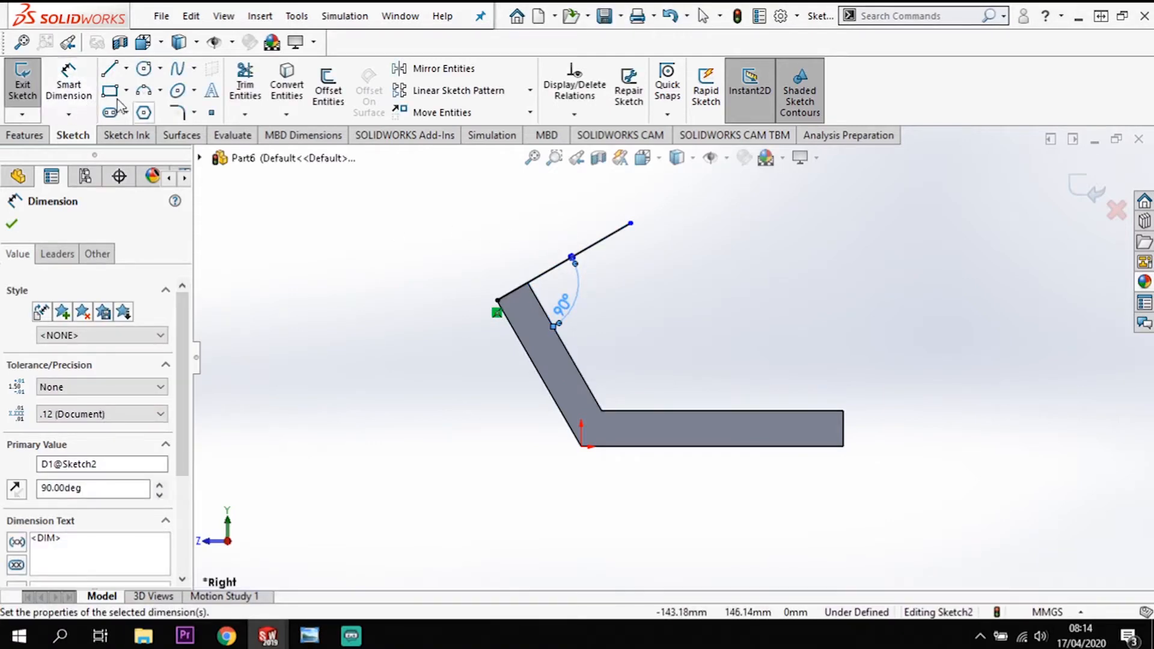
- Dimension the new line's length and set it to 83 mm
click(68, 81)
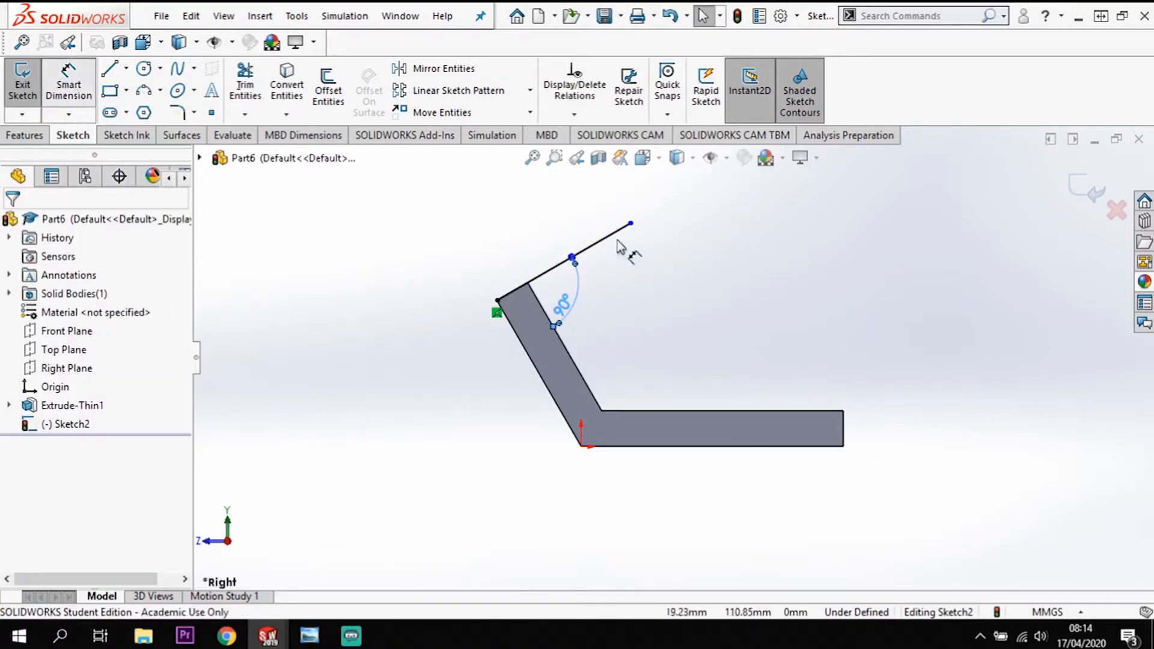
click(561, 219)
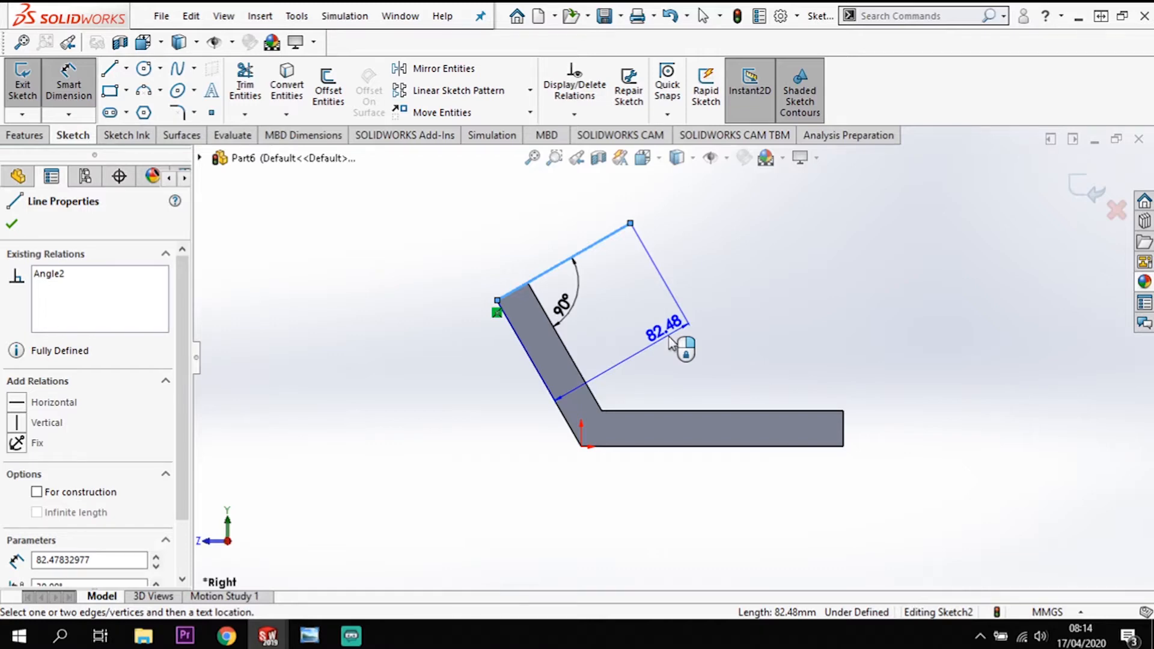
click(669, 338)
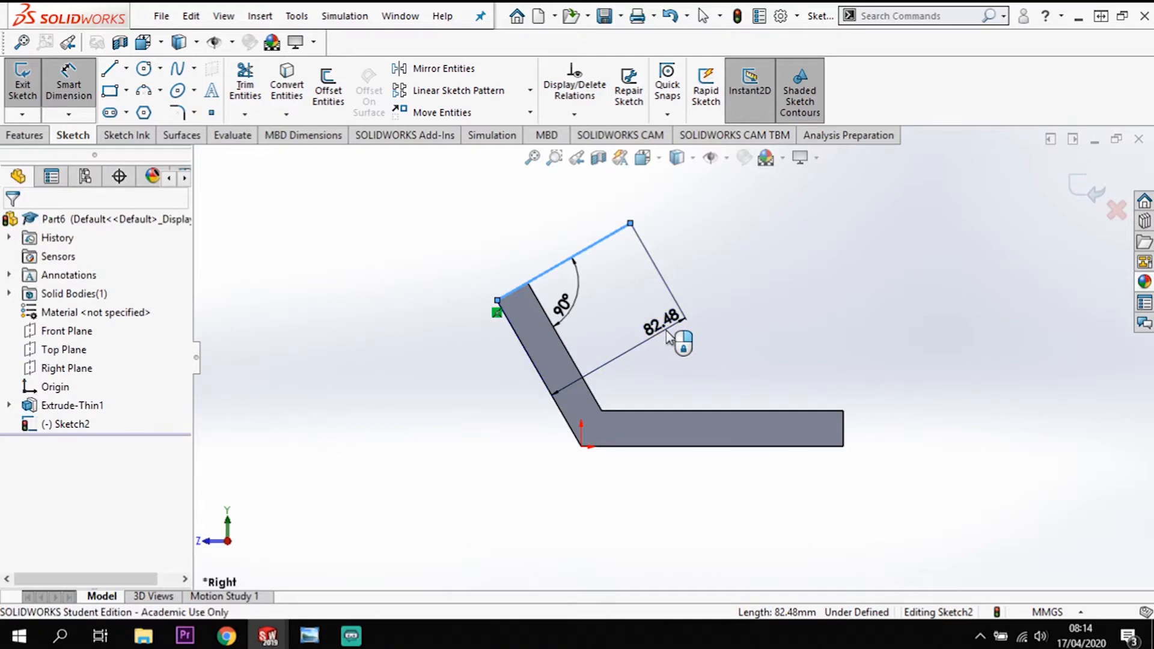
text(83)
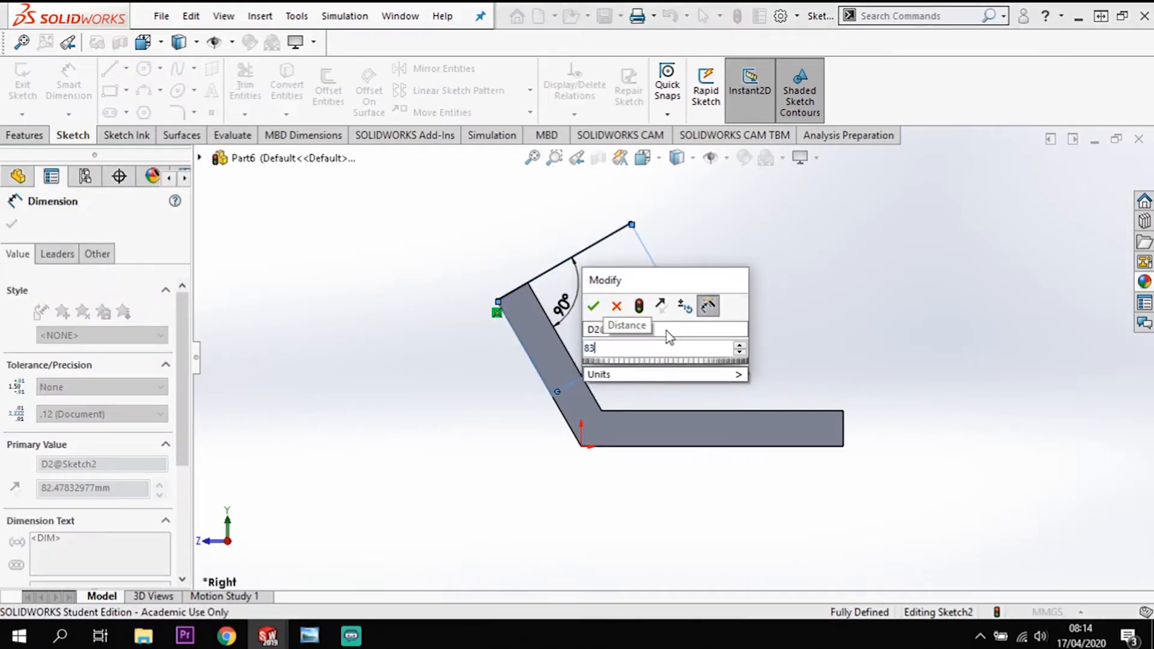
key(Return)
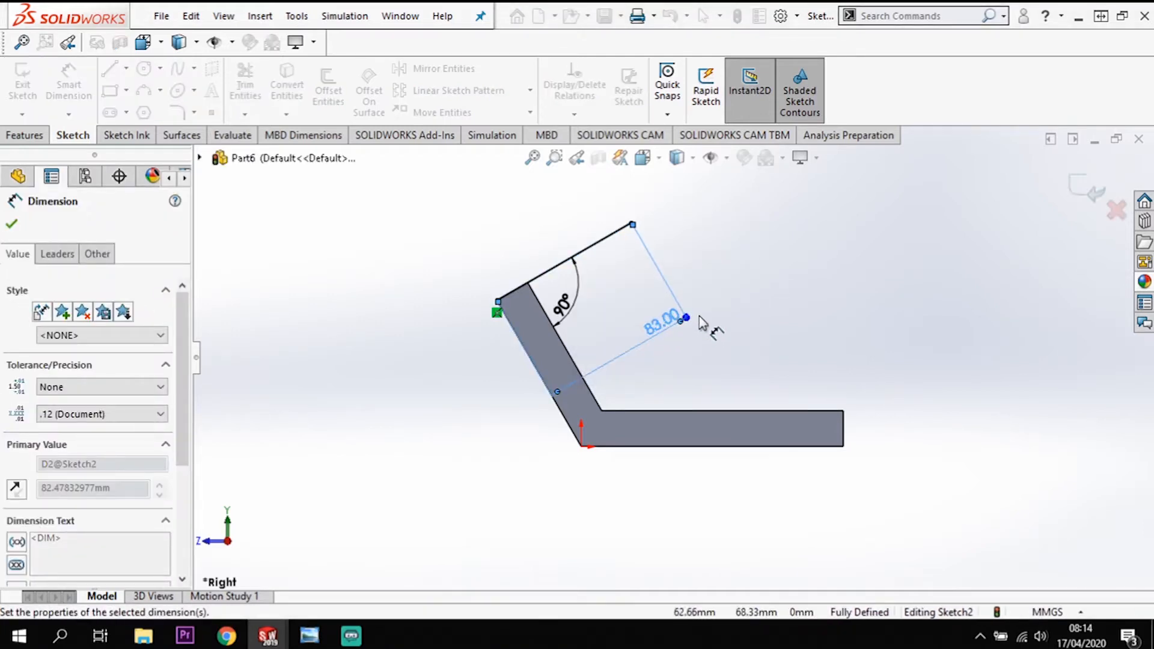
- Set up a blind thin-feature extrusion of the line with a depth of 64 mm and a wall thickness of 18 mm
click(32, 139)
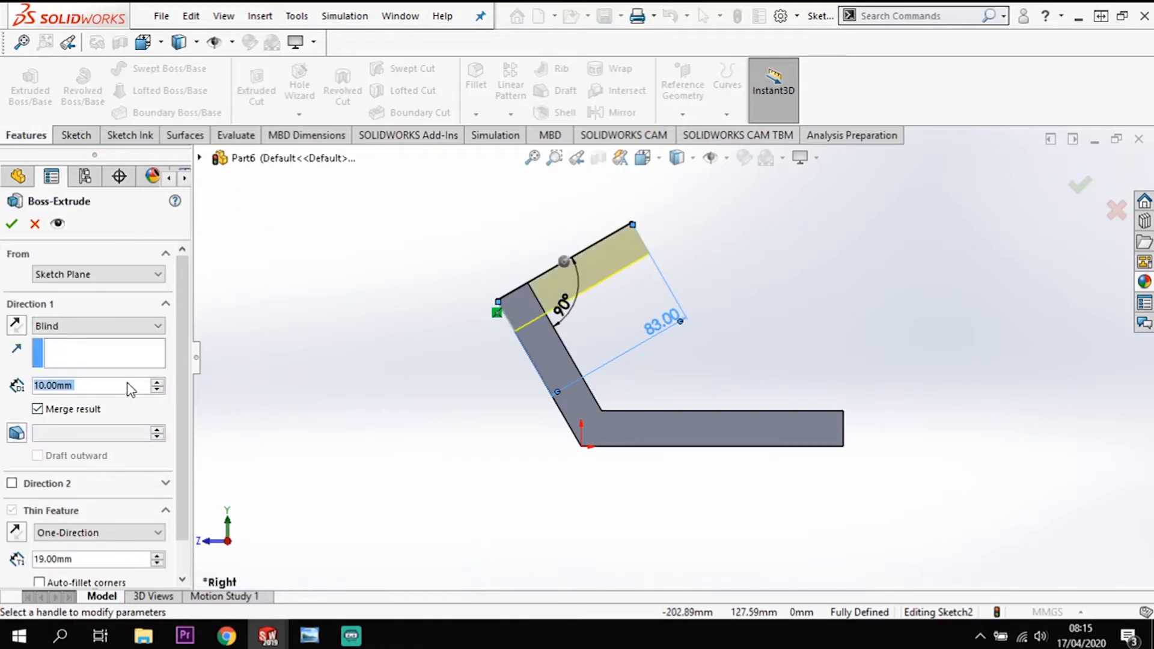
click(81, 387)
key(BackSpace)
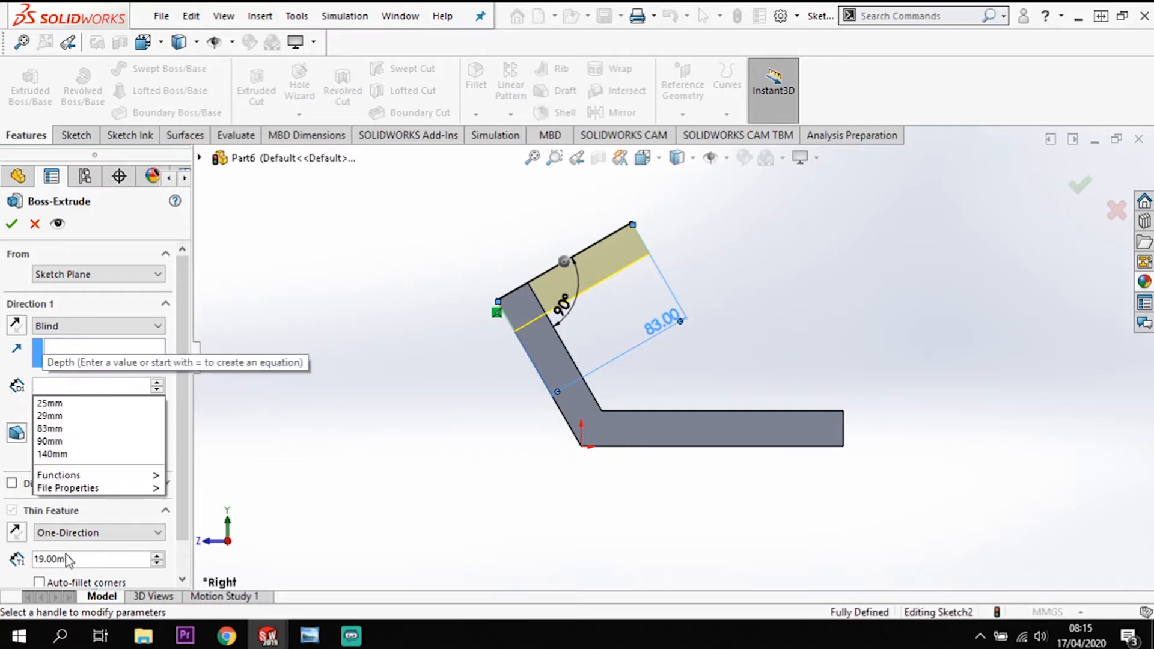
click(47, 560)
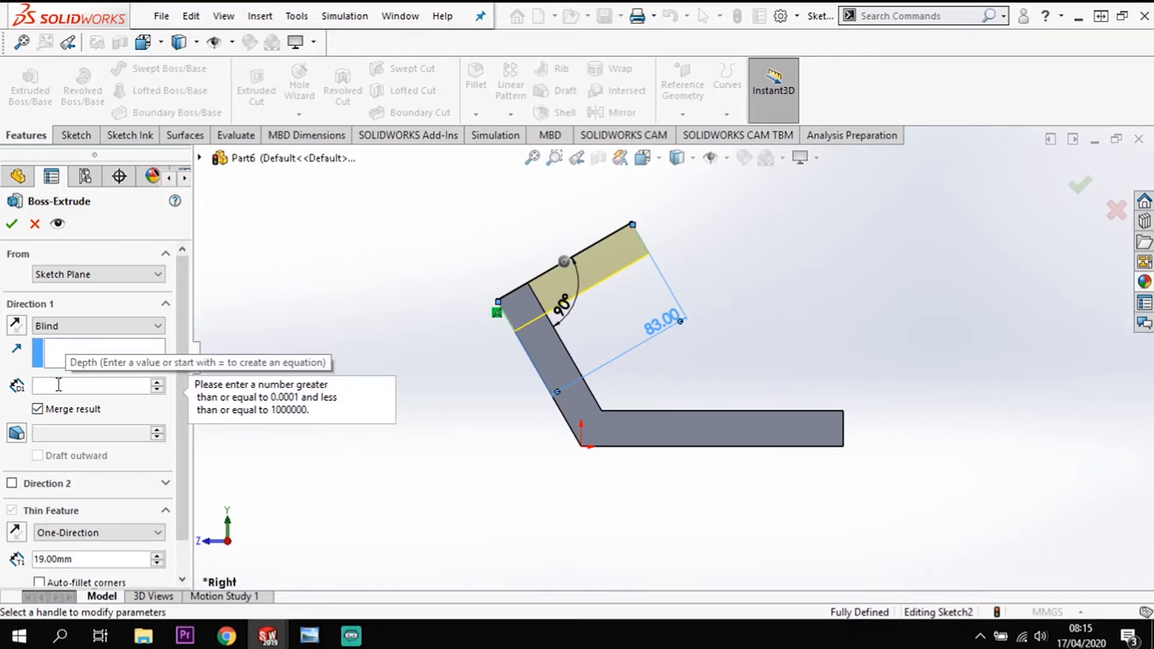
text(64)
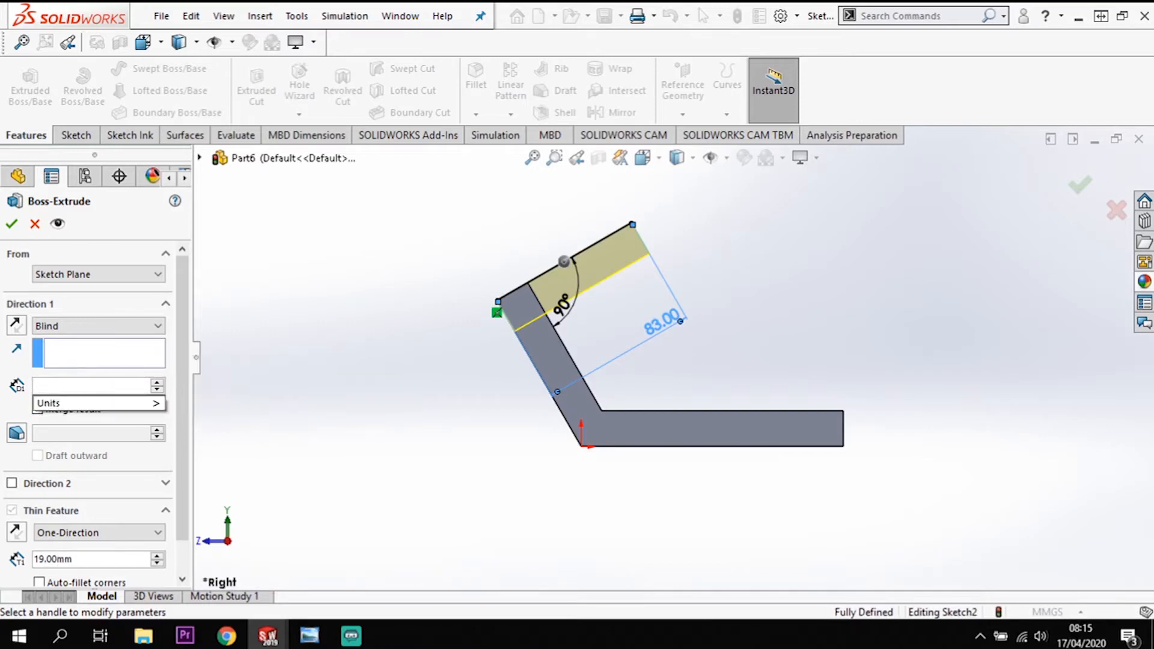
click(35, 559)
click(45, 559)
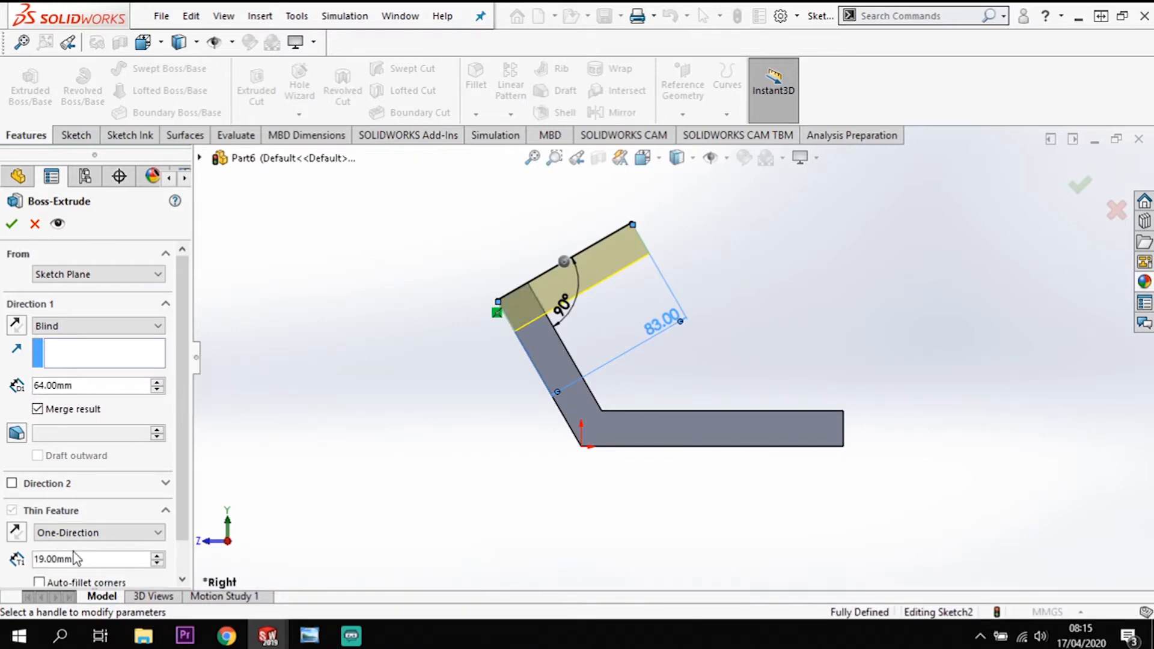
key(BackSpace)
text(8)
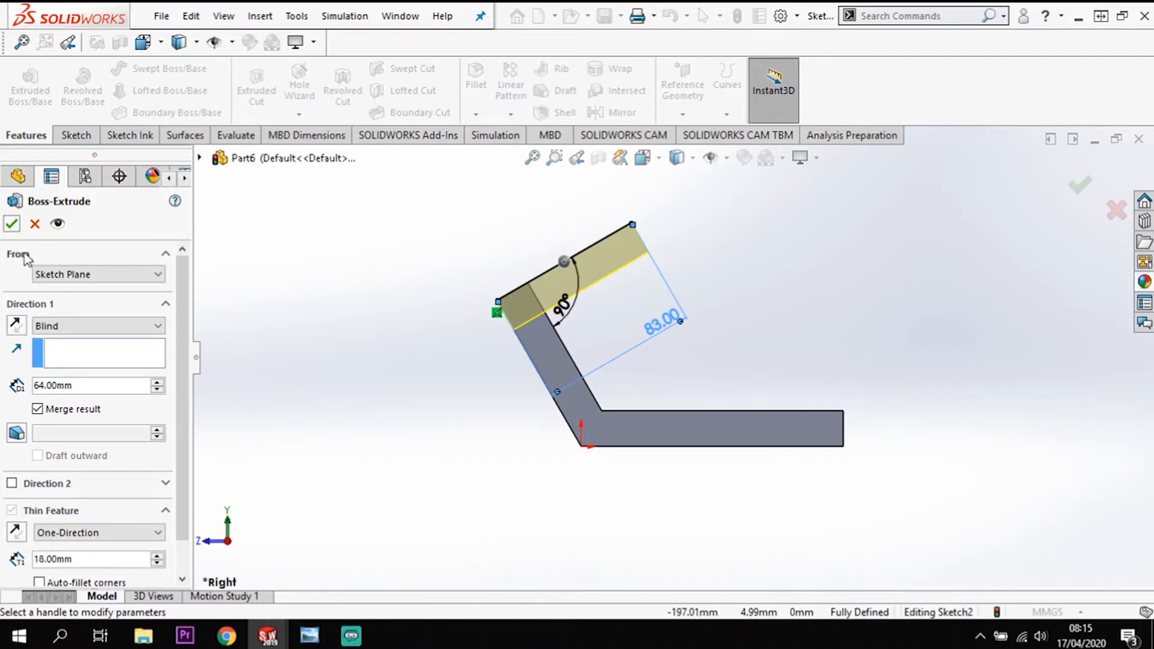
- Change the extrusion's end condition to Mid Plane and finish the new arm
middle_drag(461, 376, 505, 422)
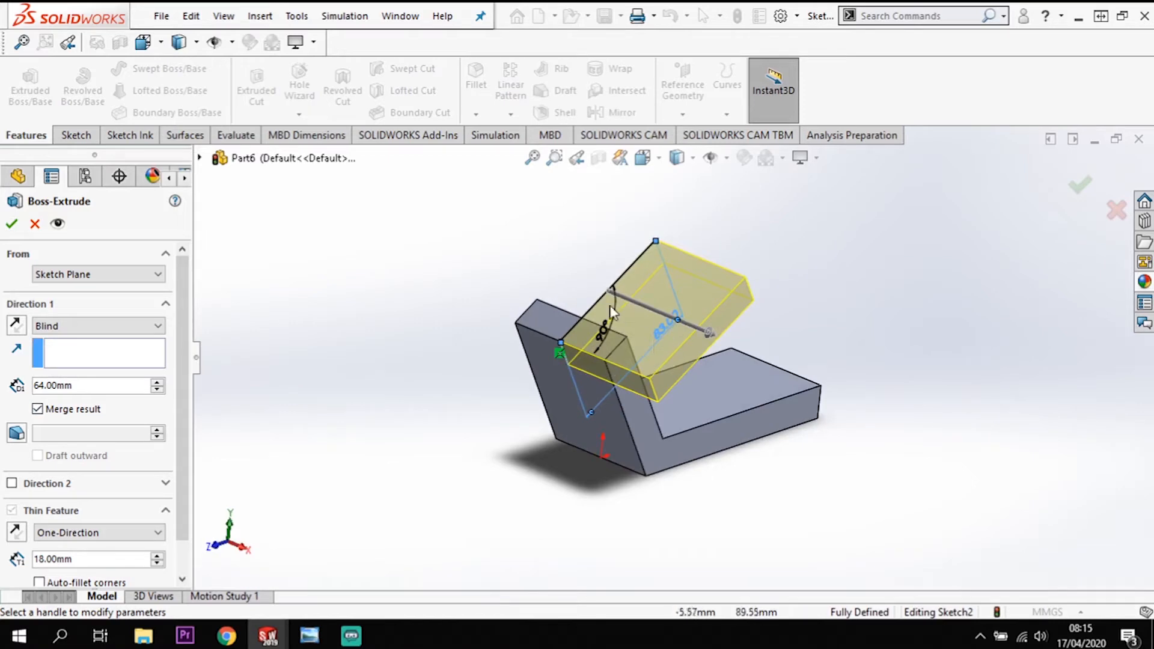
click(100, 326)
click(90, 425)
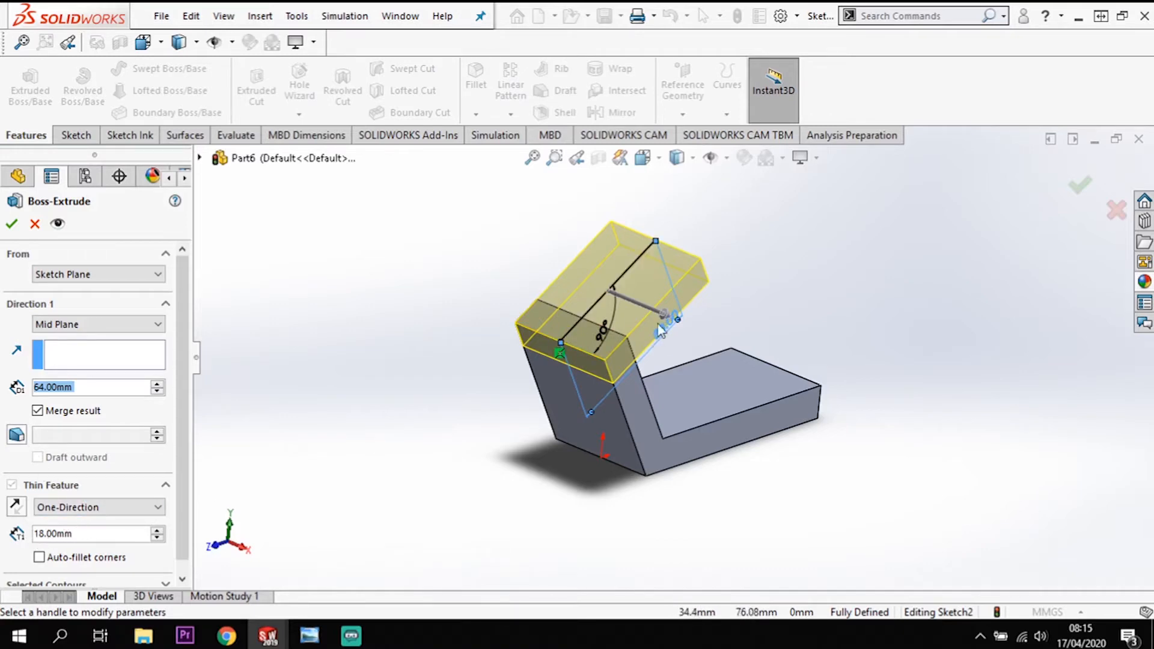
click(11, 224)
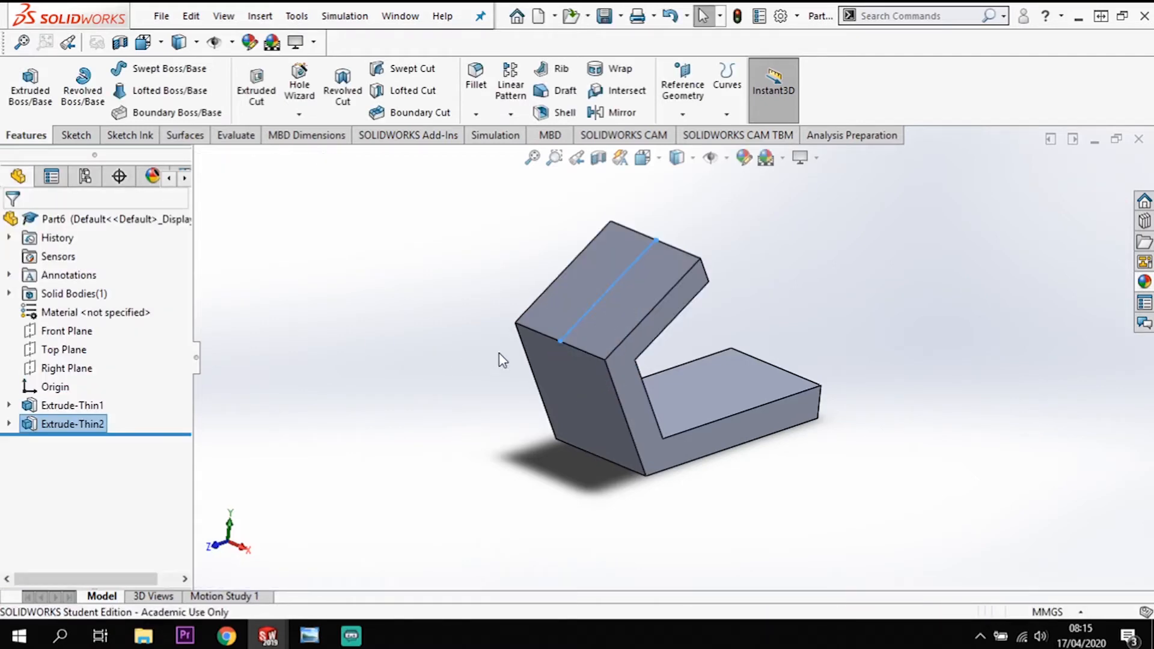
click(456, 378)
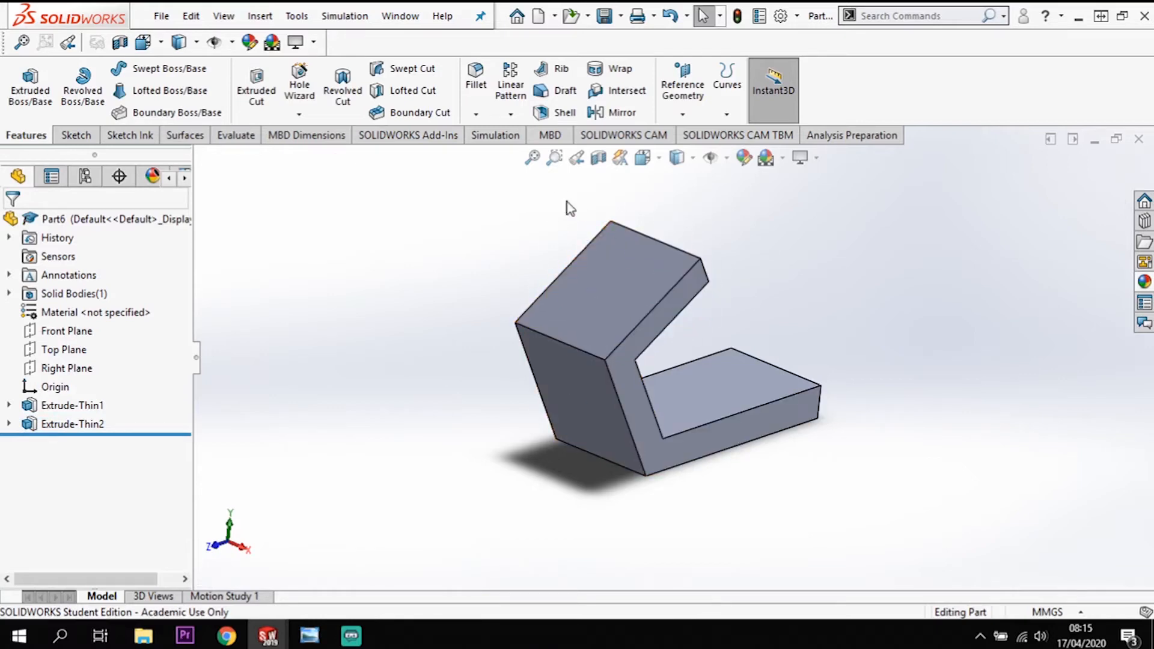
- Round the new arm's free end with a Full Round fillet, using its end face as center and both side faces as side sets
click(477, 81)
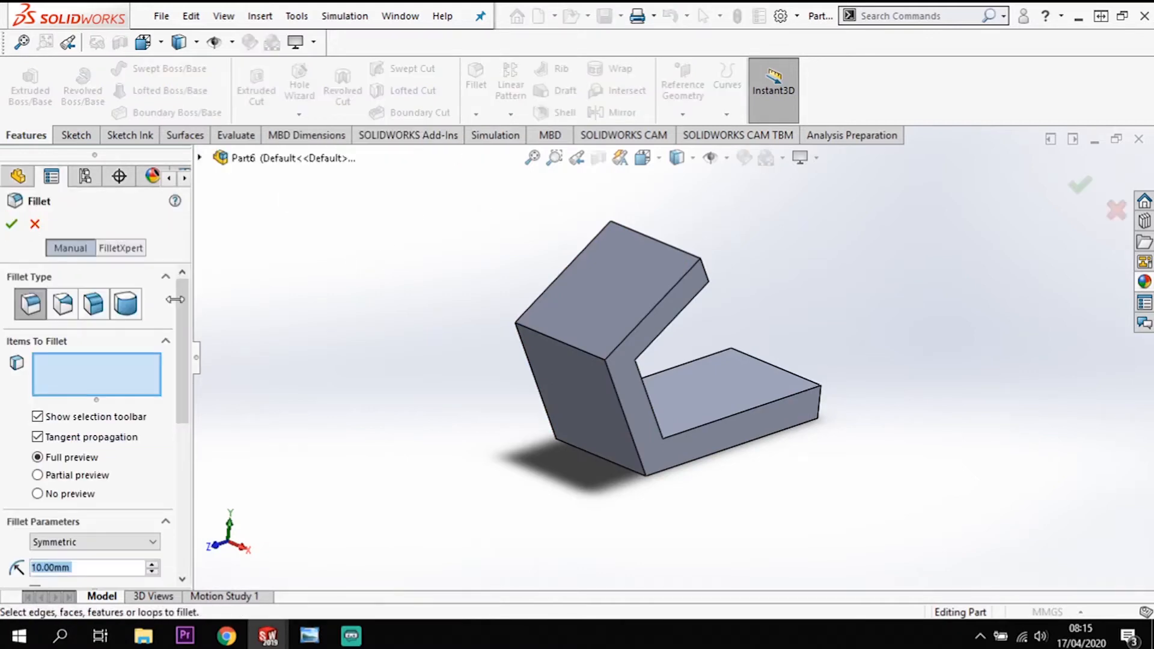
click(126, 305)
click(681, 297)
click(127, 437)
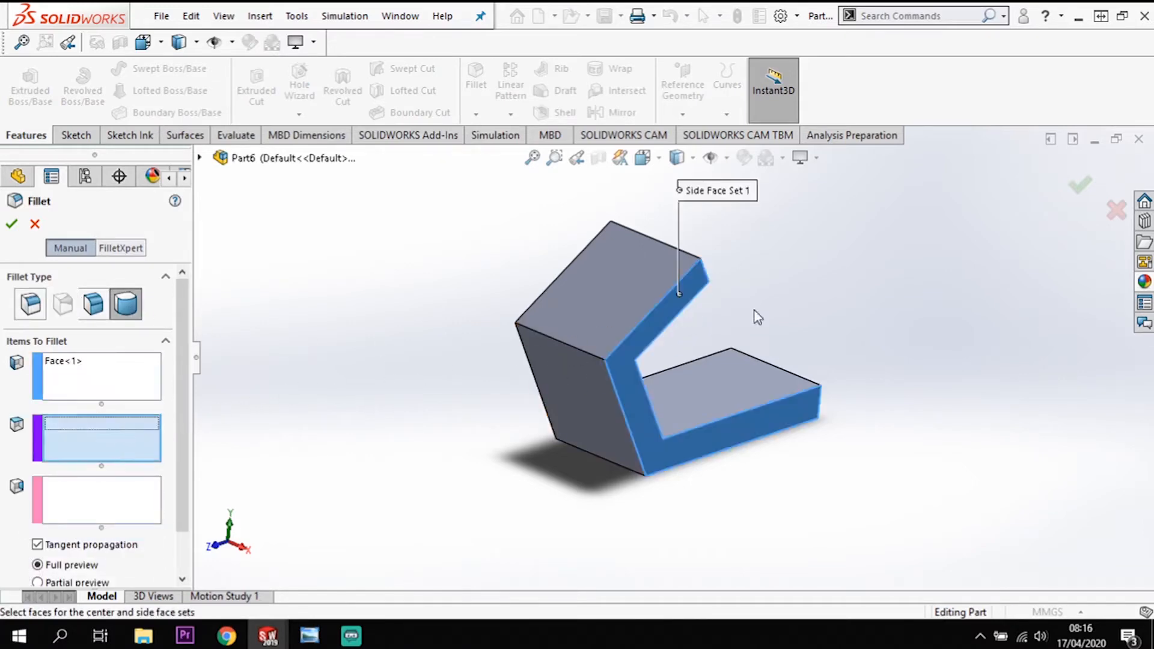
middle_drag(821, 320, 735, 341)
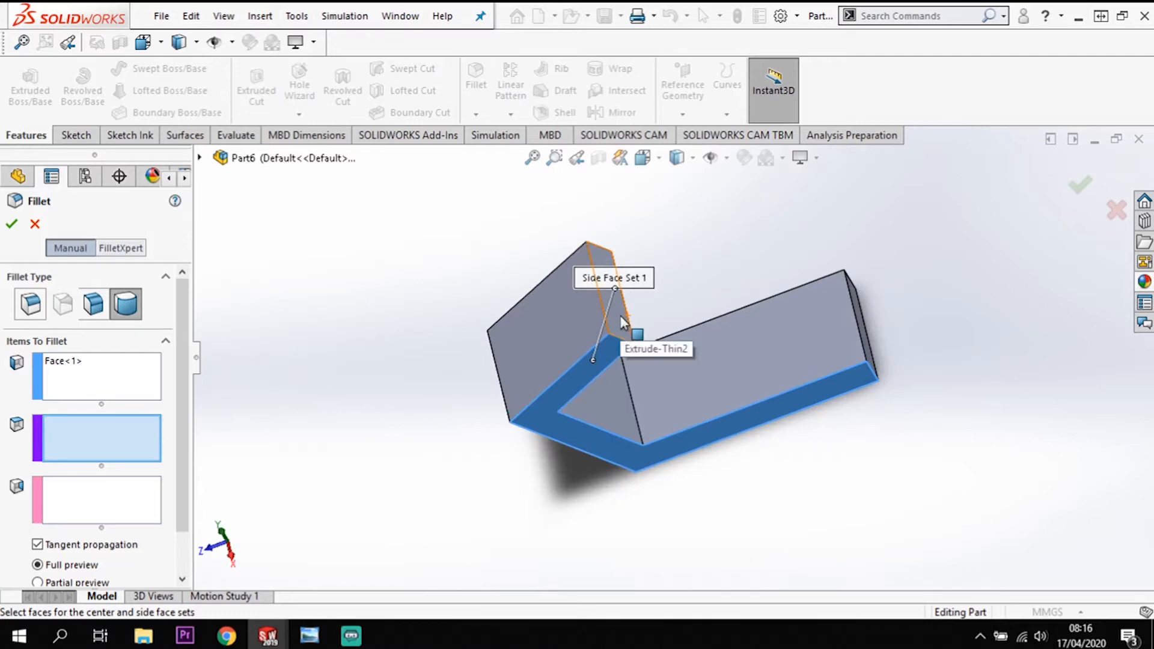
click(637, 332)
click(131, 486)
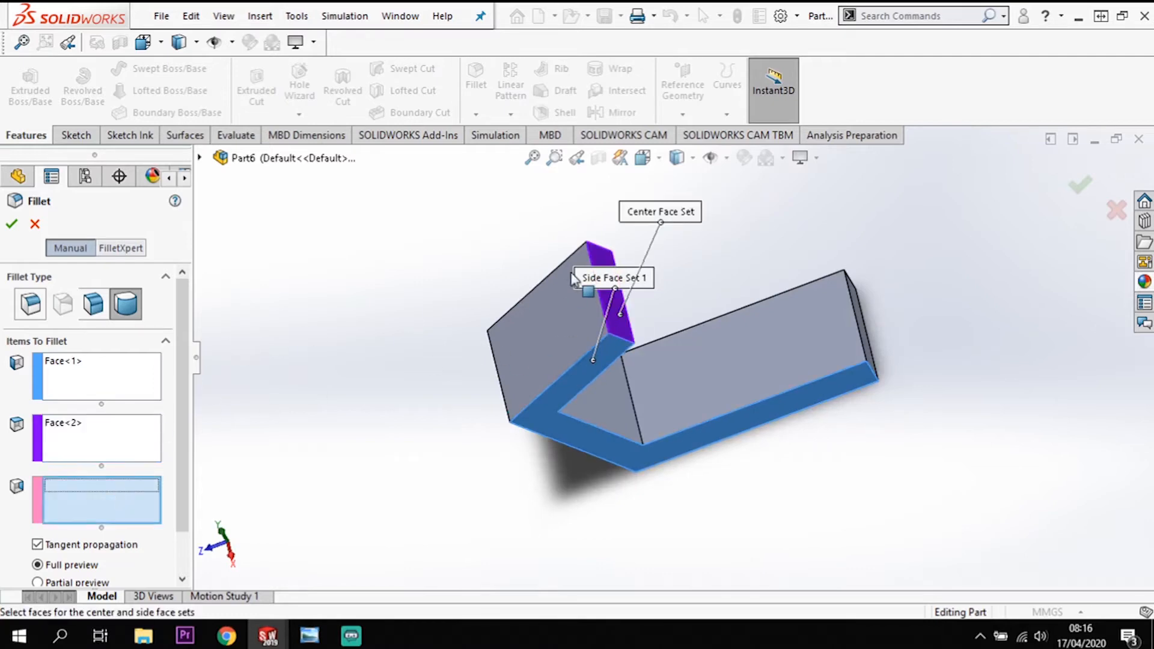
middle_drag(513, 266, 575, 378)
click(573, 375)
middle_drag(729, 471, 632, 292)
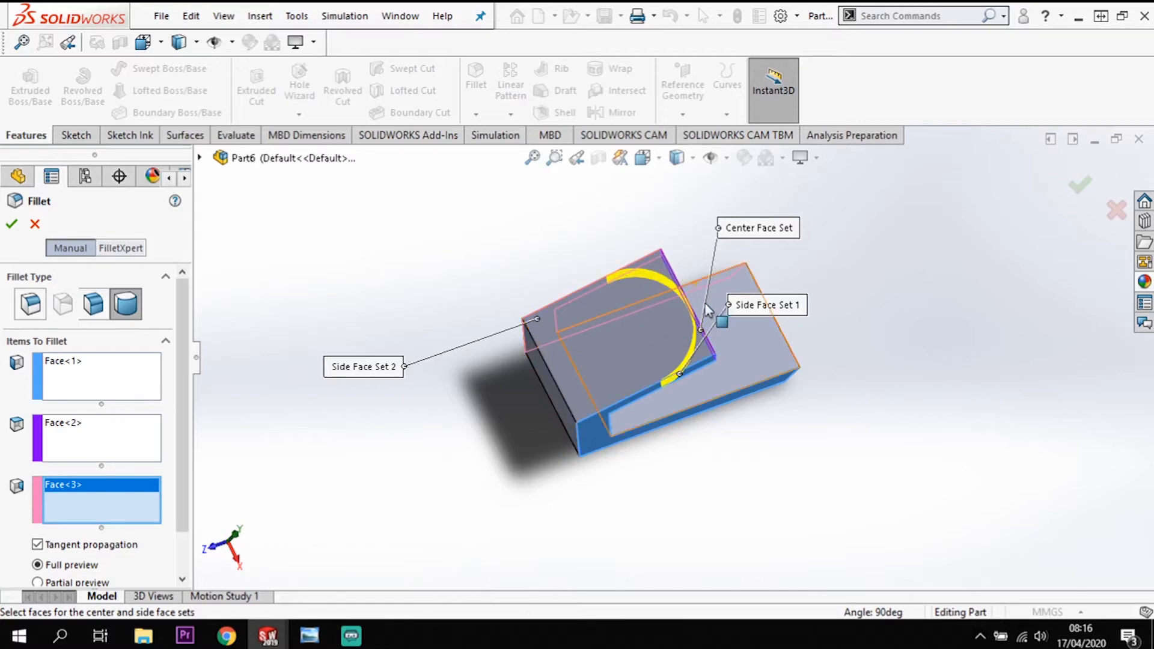
click(13, 224)
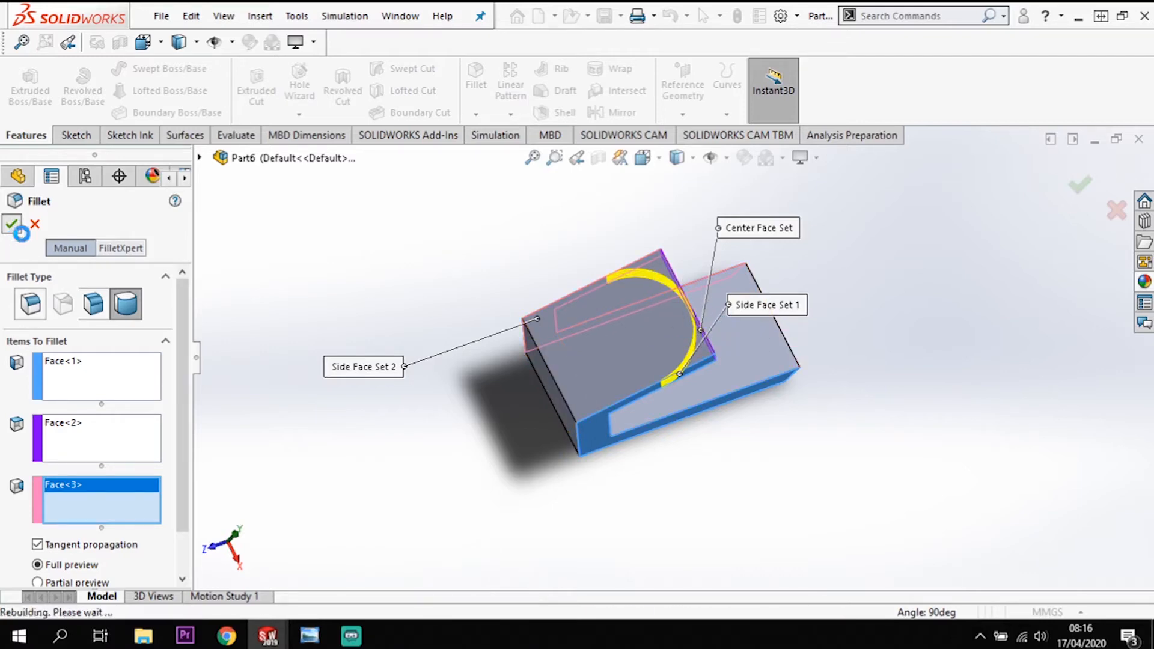
- Start a sketch on the outer flat face of the rounded arm and orient the view normal to it
middle_drag(807, 357, 631, 378)
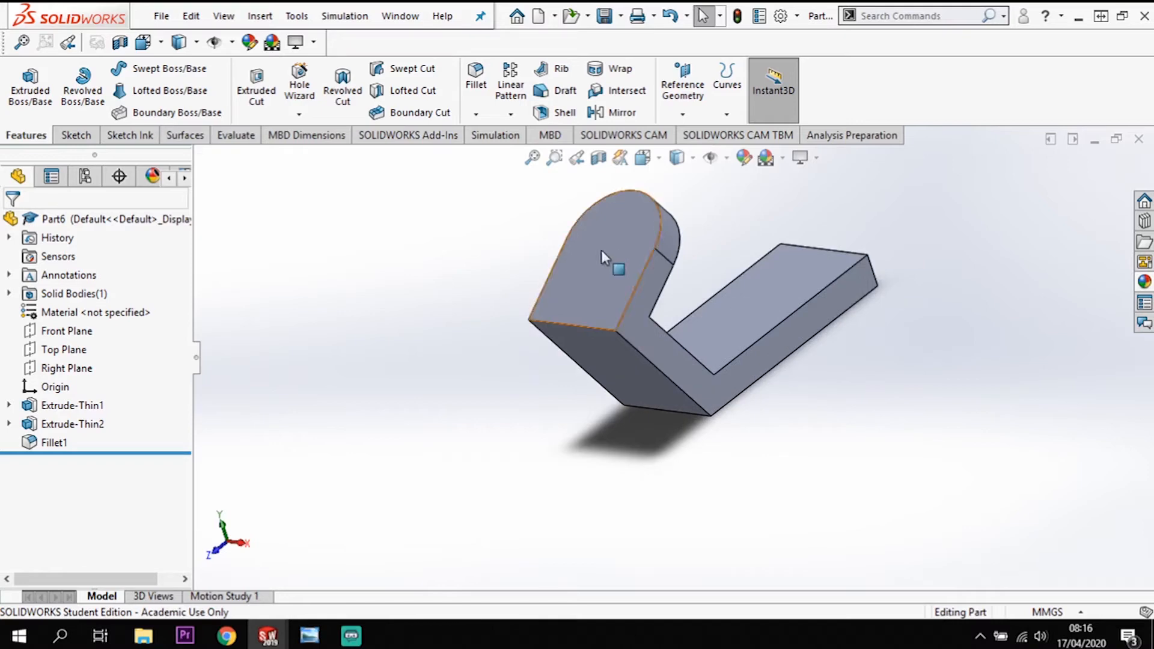
middle_drag(644, 438, 729, 433)
scroll(665, 276, up, 1)
scroll(659, 285, down, 2)
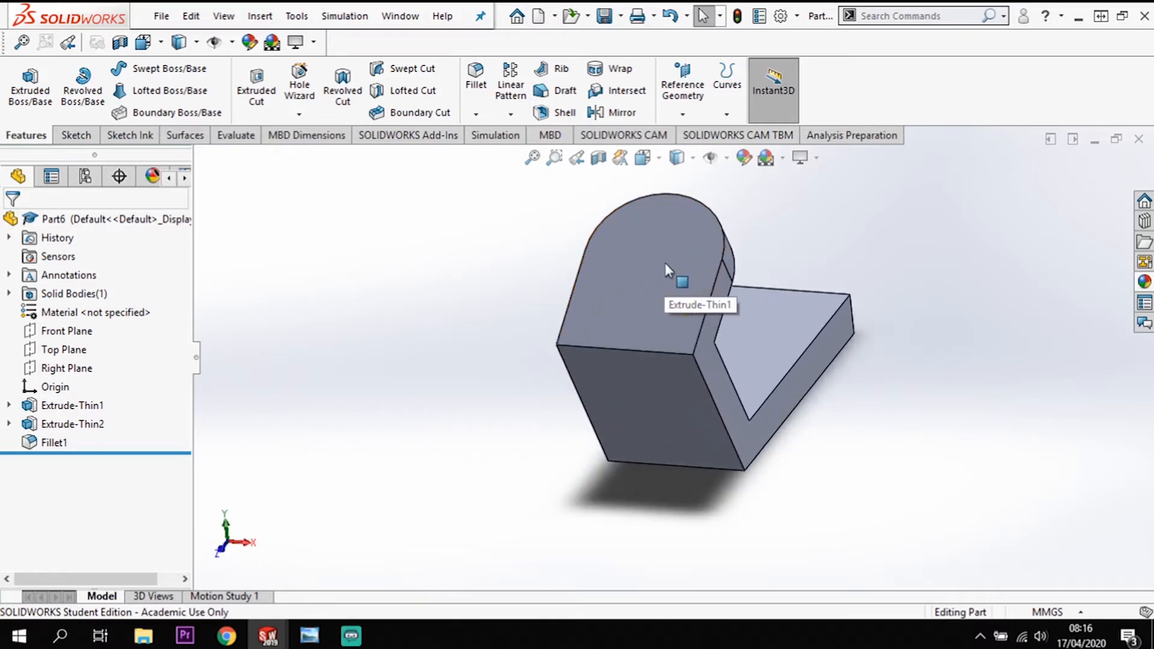
click(674, 268)
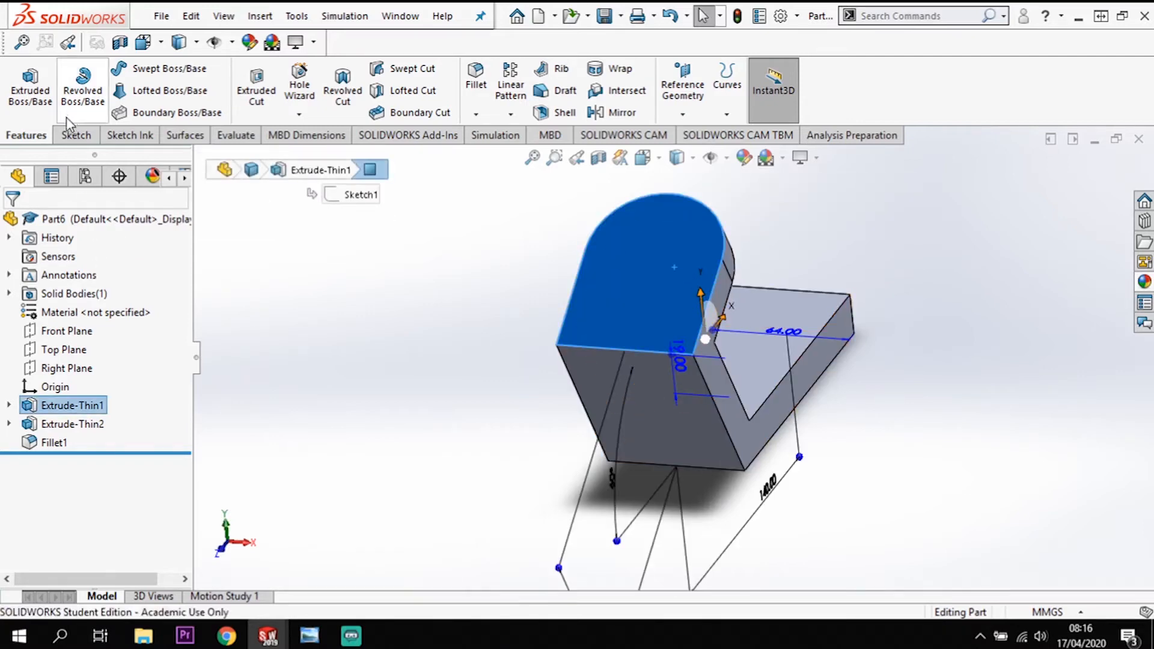
click(73, 136)
click(36, 93)
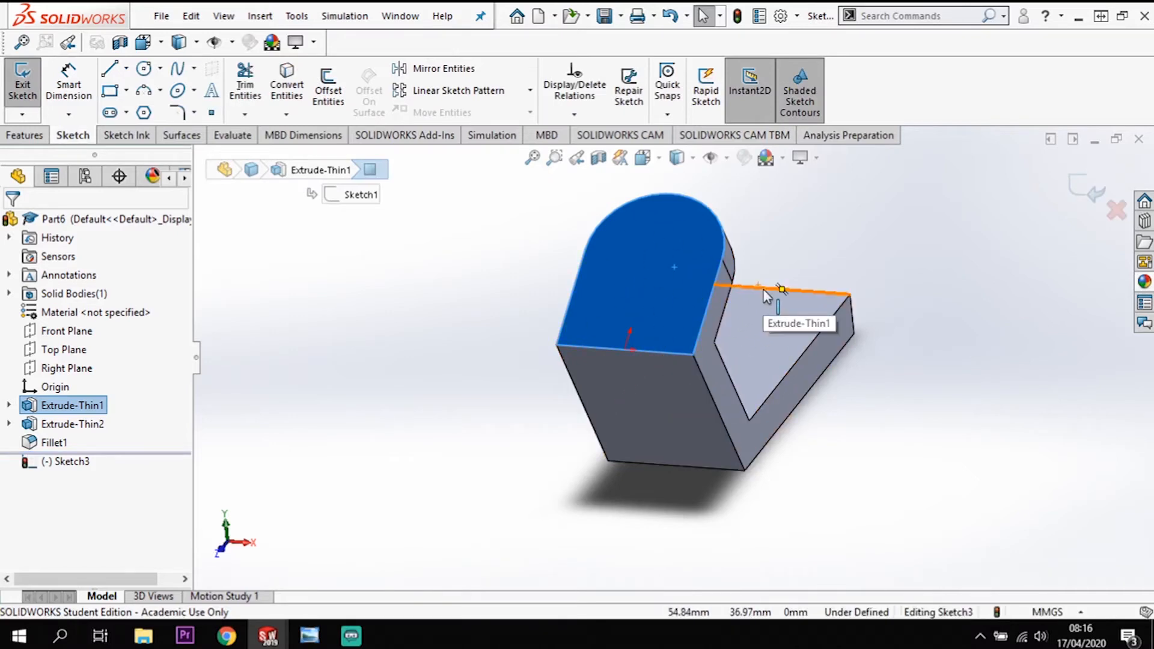
key(ctrl+8)
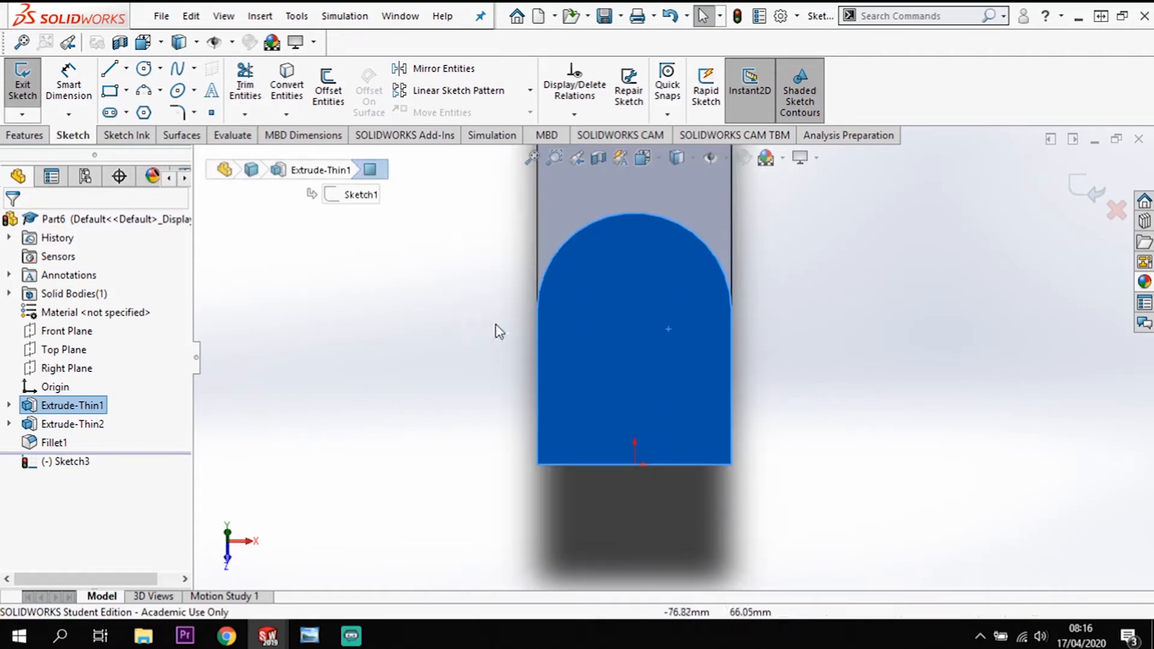
- Draw a vertical centerline from the top of the arm's rounded edge down to the origin on its bottom edge
click(127, 68)
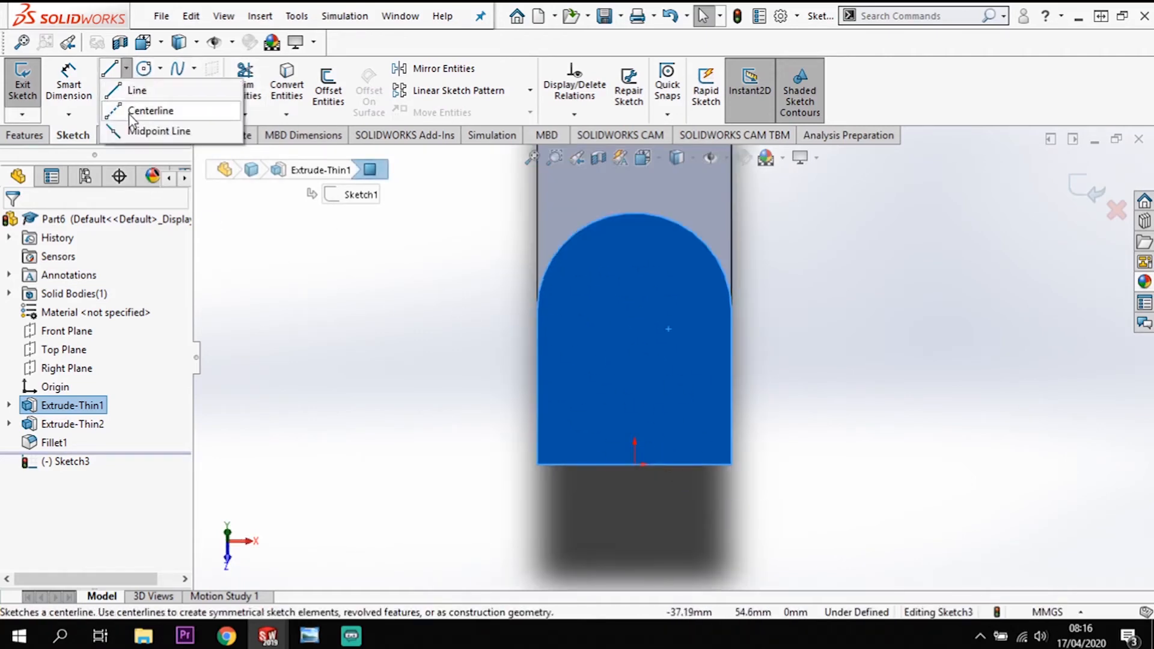
click(634, 213)
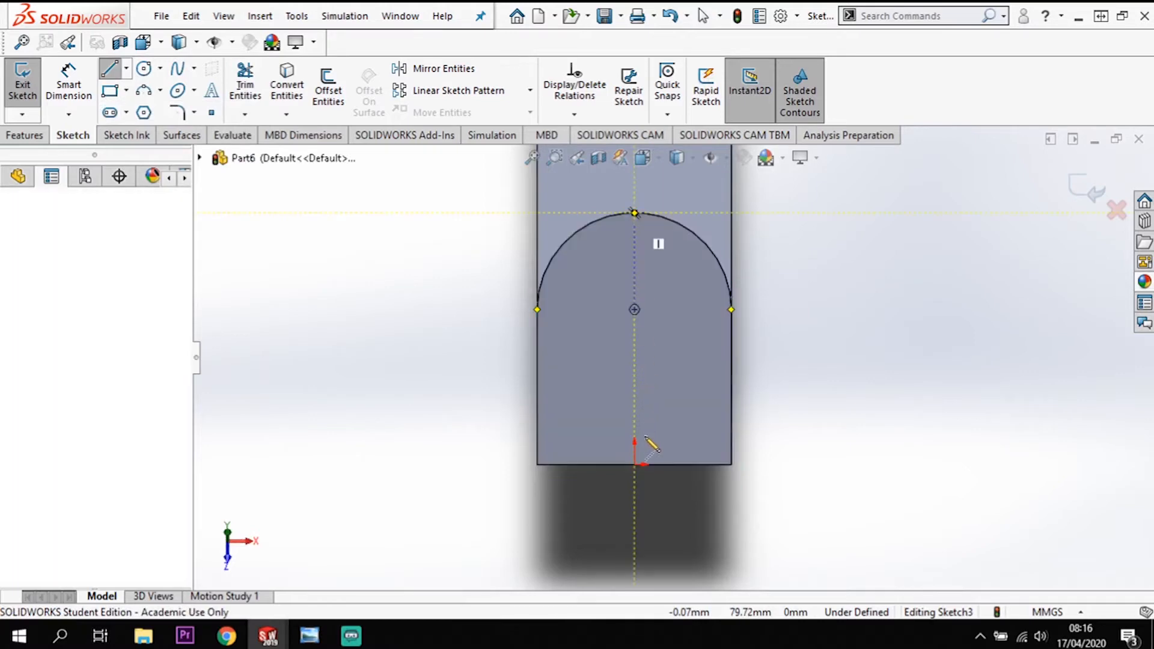
click(635, 465)
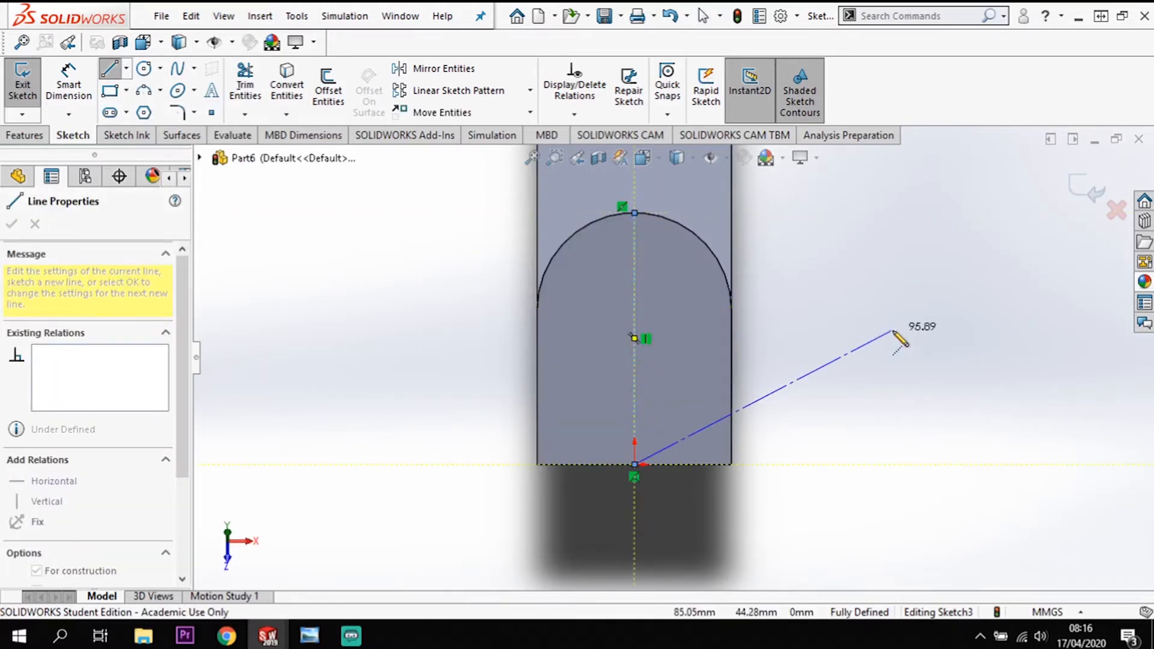
key(Escape)
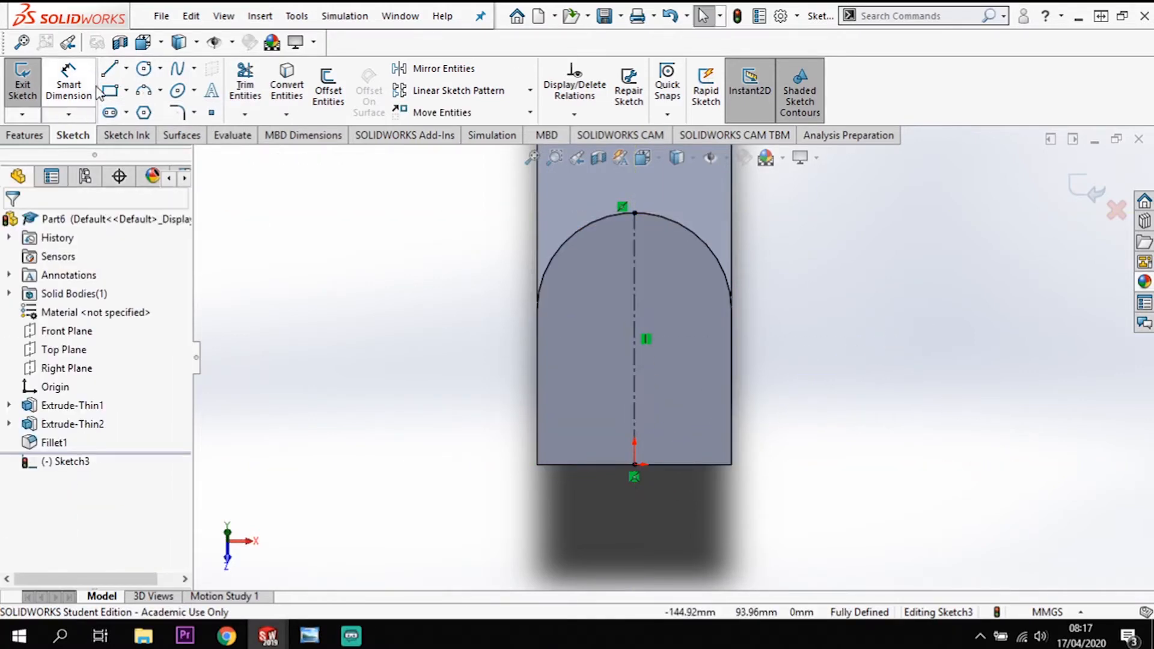
- Sketch three connected lines forming an open trapezoid about 10 mm high, with both ends on the arm's bottom edge across the centerline
key(l)
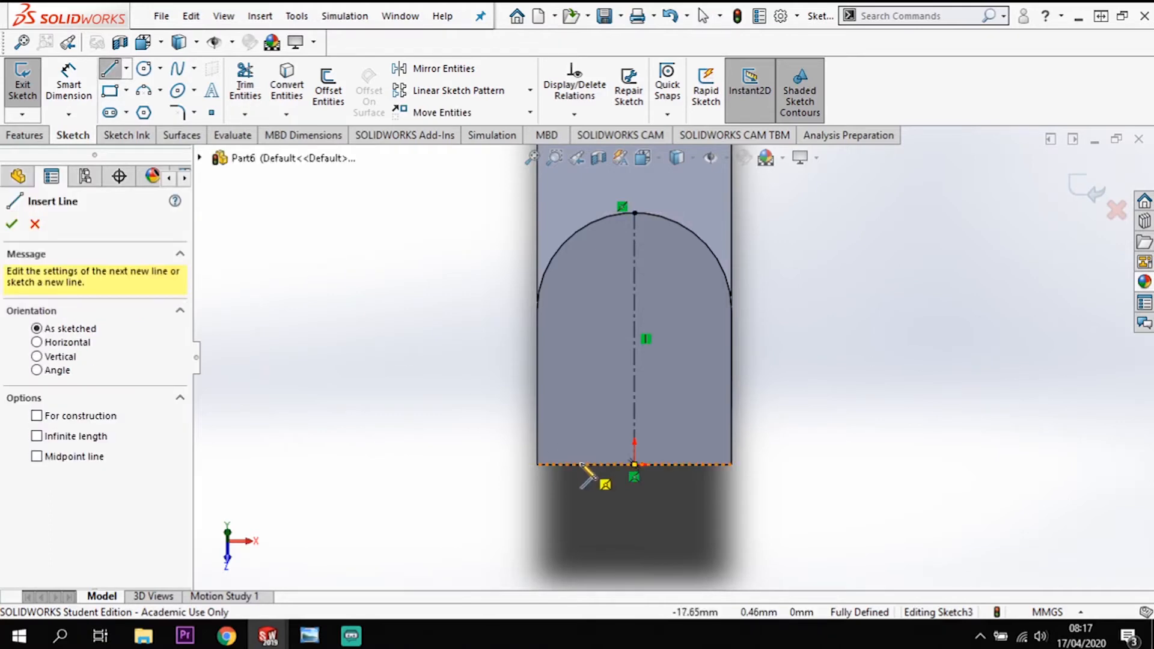
drag(577, 464, 593, 435)
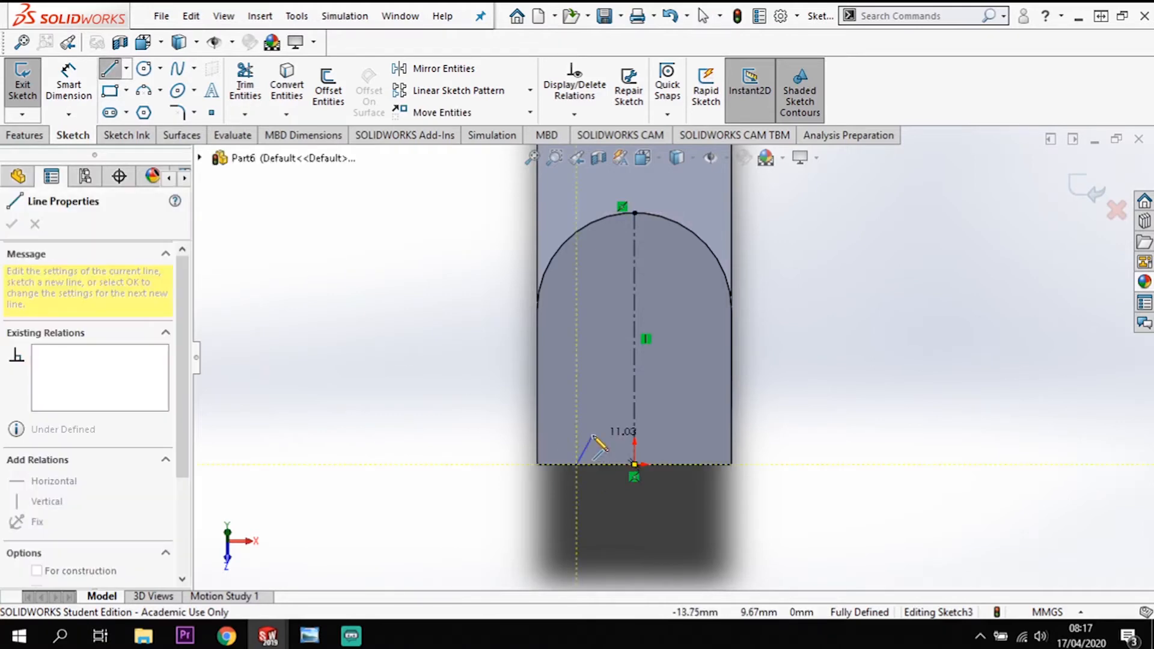
click(681, 434)
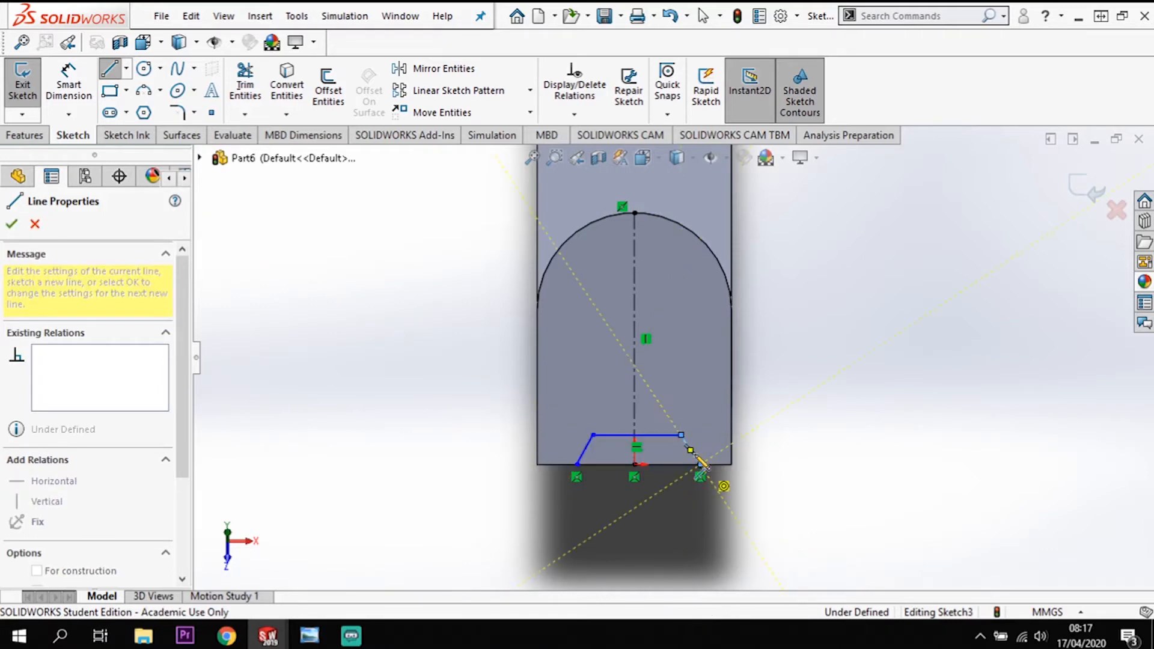
click(701, 464)
key(Escape)
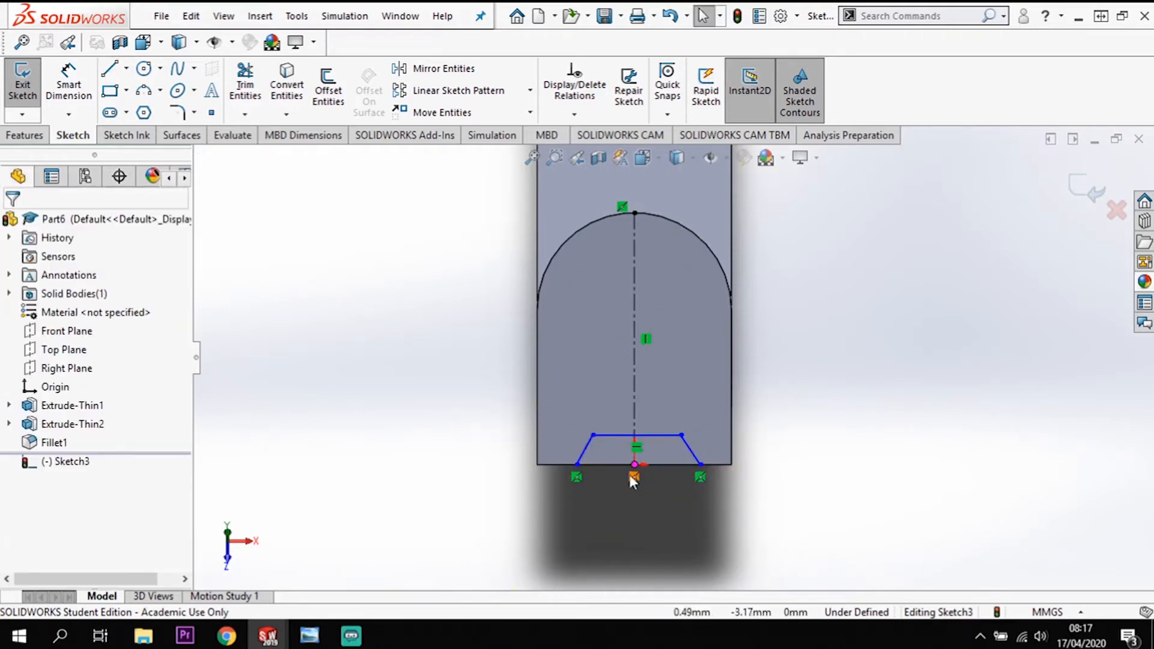
- Dimension the distance from the arm's left side edge to the trapezoid's lower-left corner as 11 mm
click(90, 78)
click(539, 435)
click(577, 464)
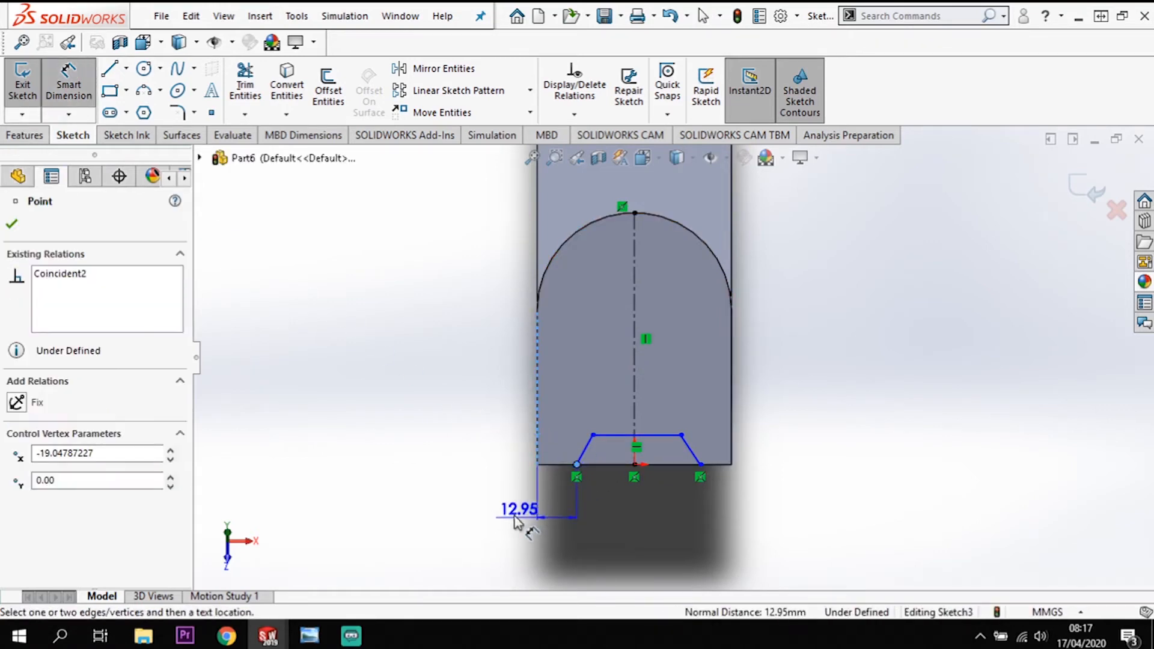
click(498, 509)
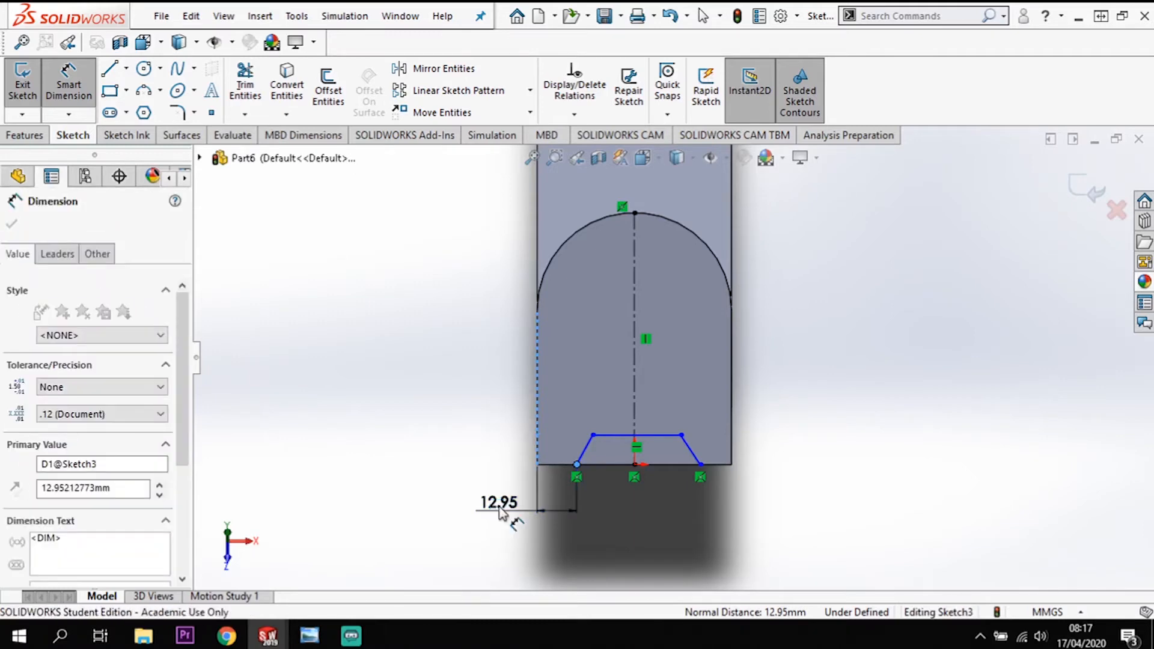
text(11)
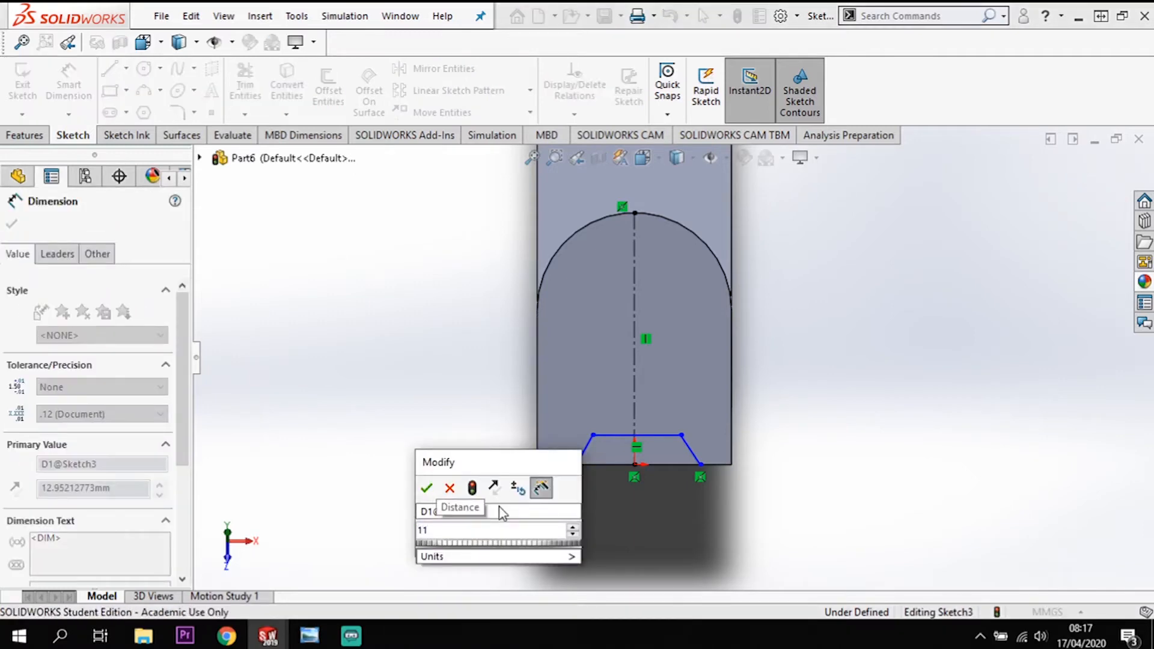
key(Return)
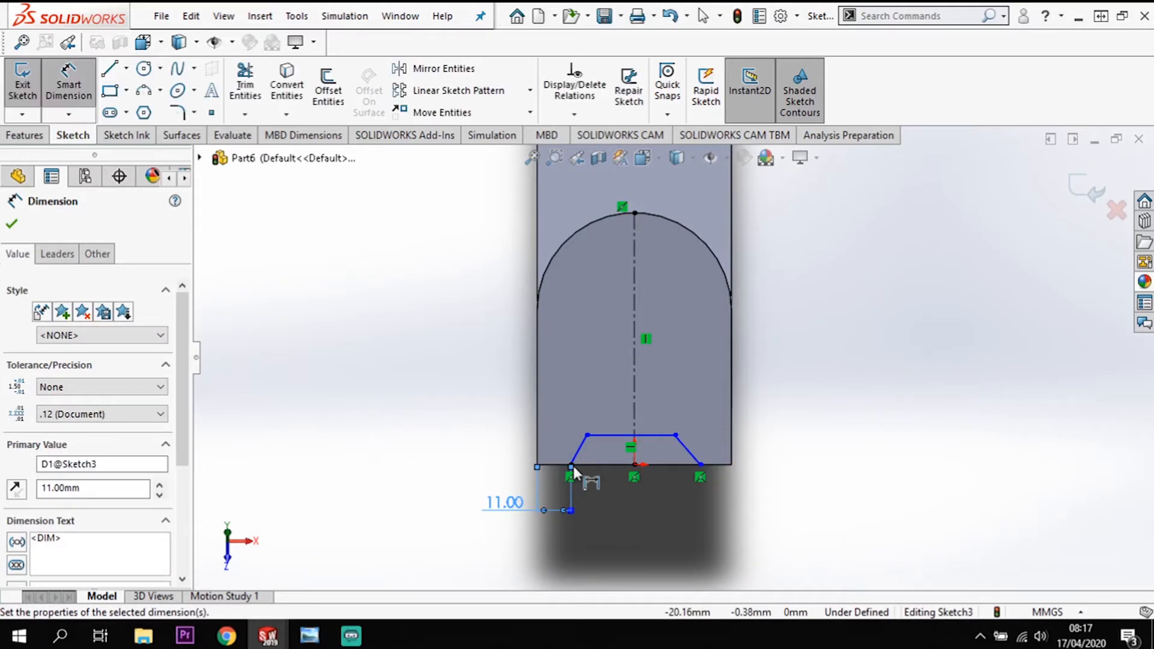
- Dimension the trapezoid's base width between its two lower corners as 42 mm
click(700, 472)
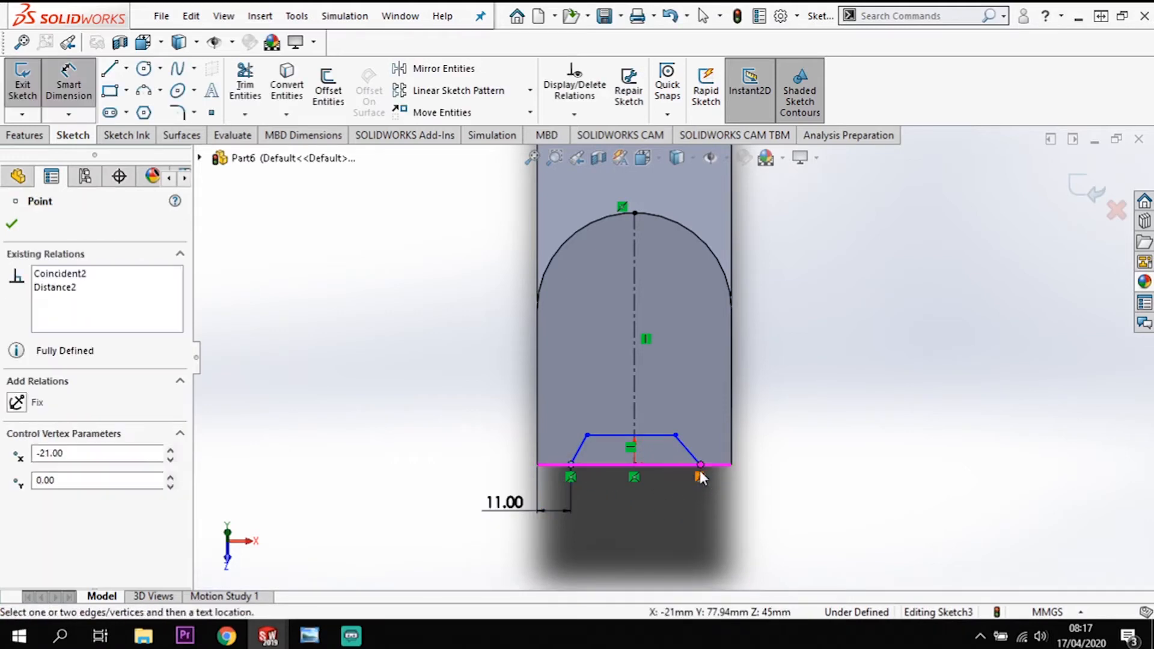
click(701, 472)
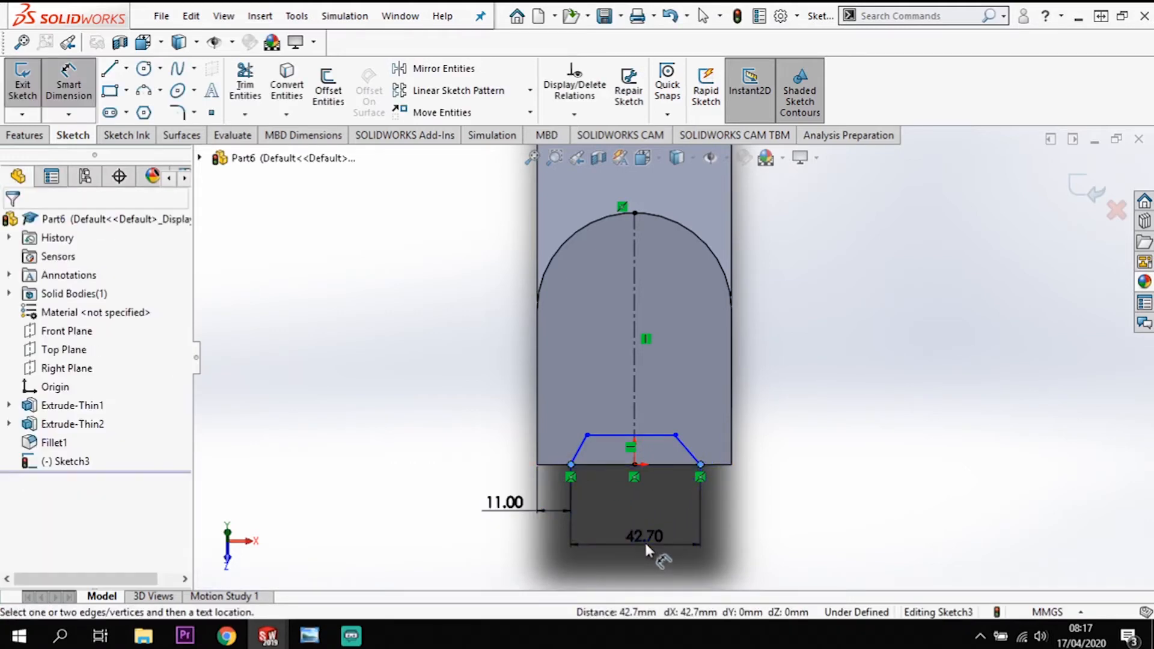
click(646, 542)
text(42)
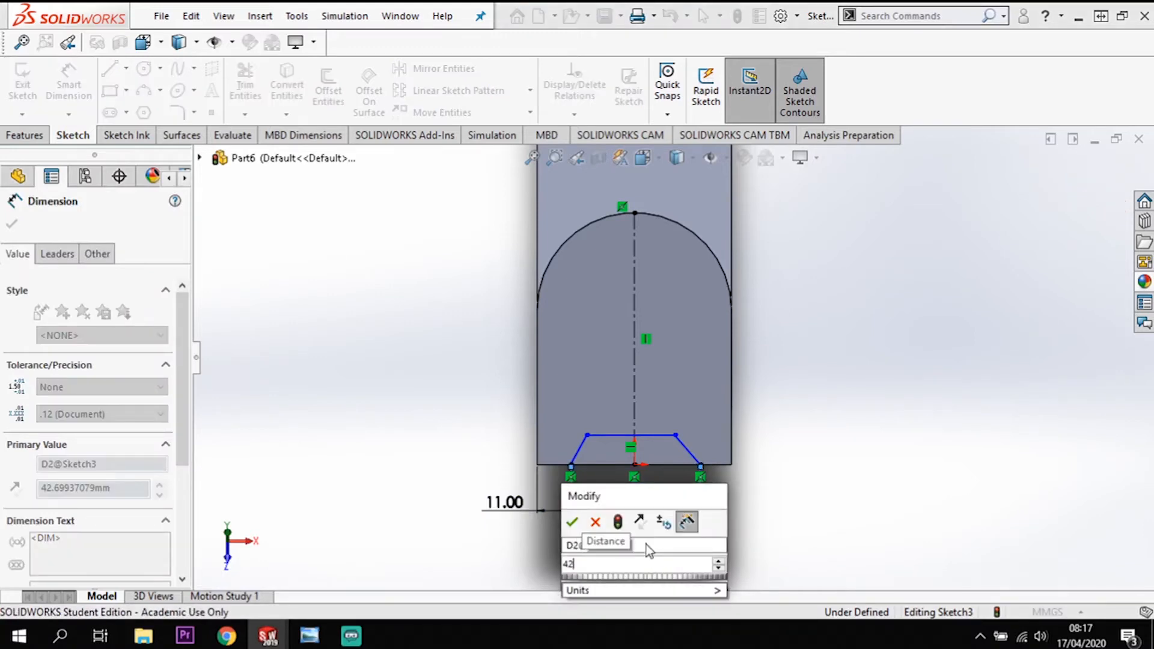
key(Return)
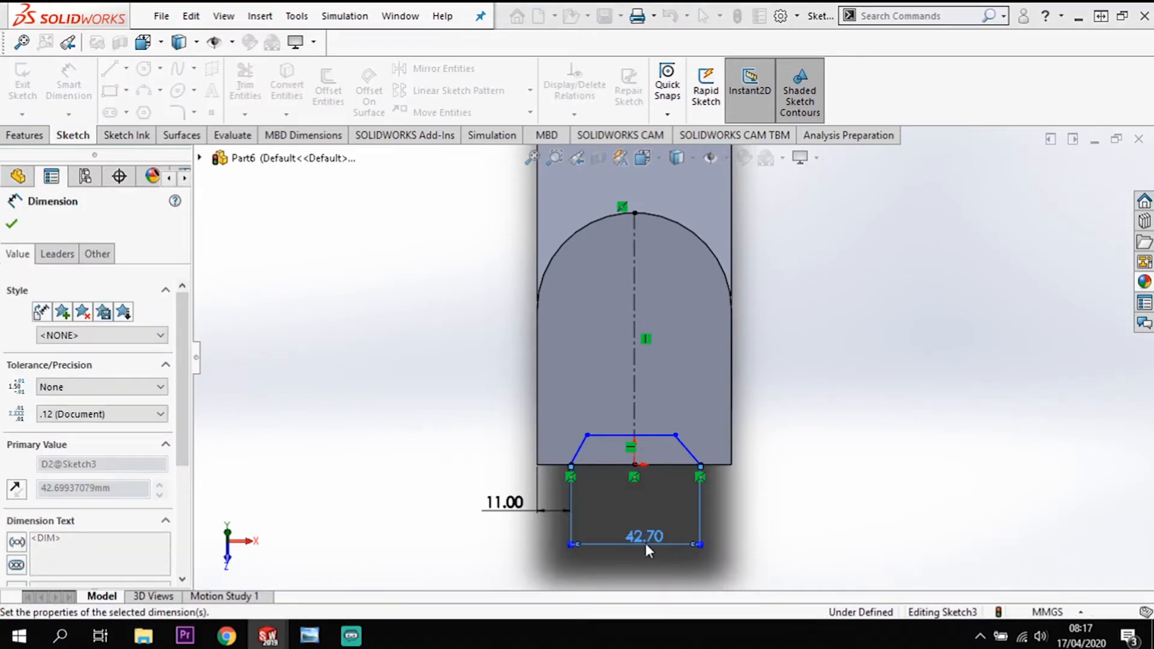
- Dimension the angle between the trapezoid's left slanted line and the arm's bottom edge as 60 degrees
click(573, 462)
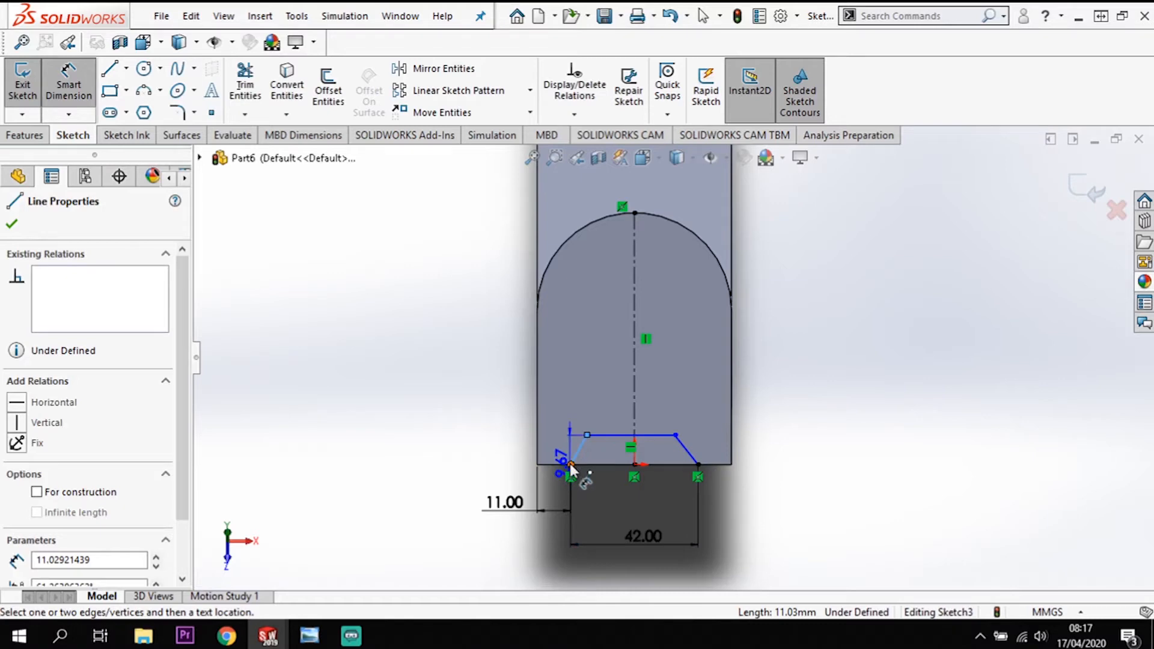
click(587, 465)
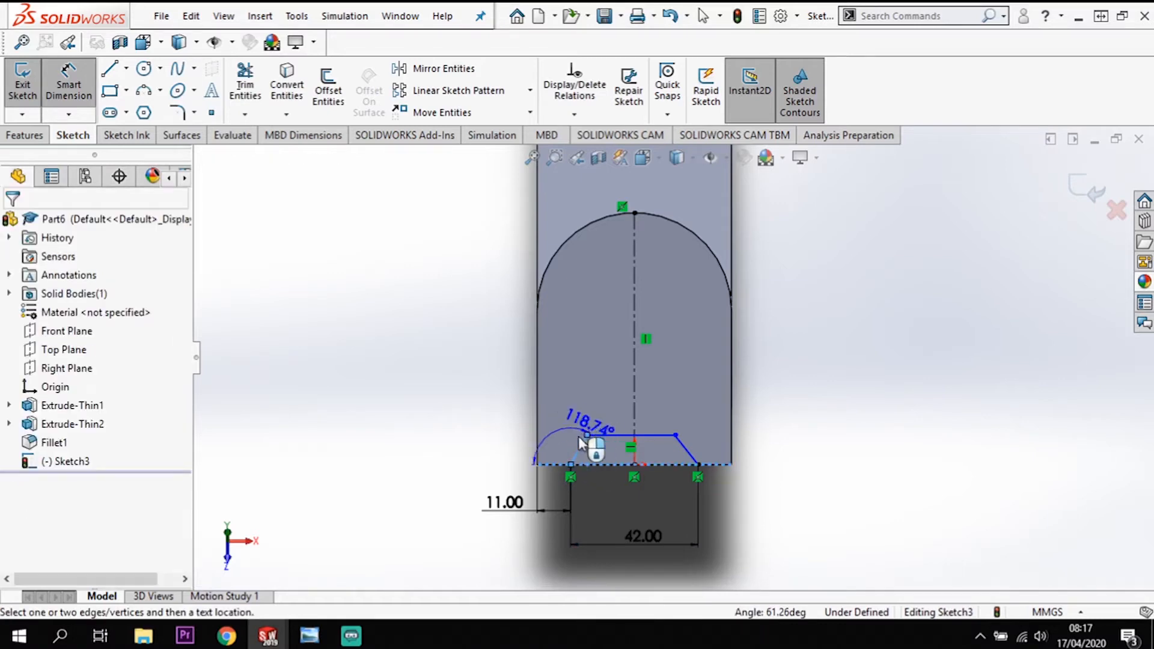
click(600, 460)
text(60)
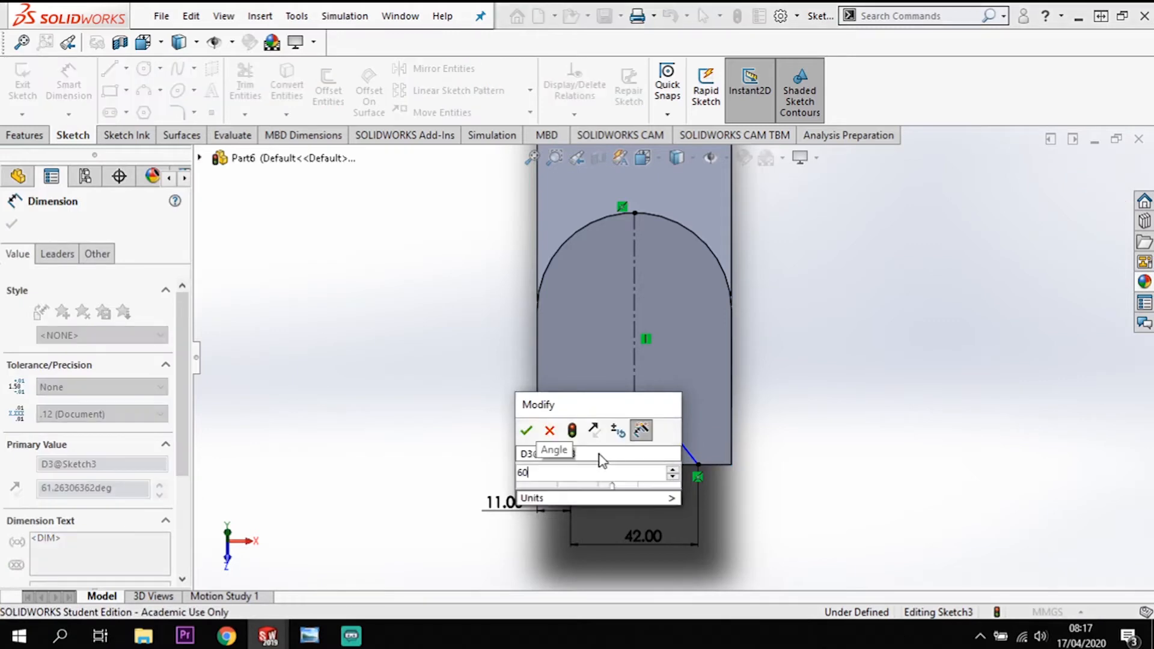
key(Return)
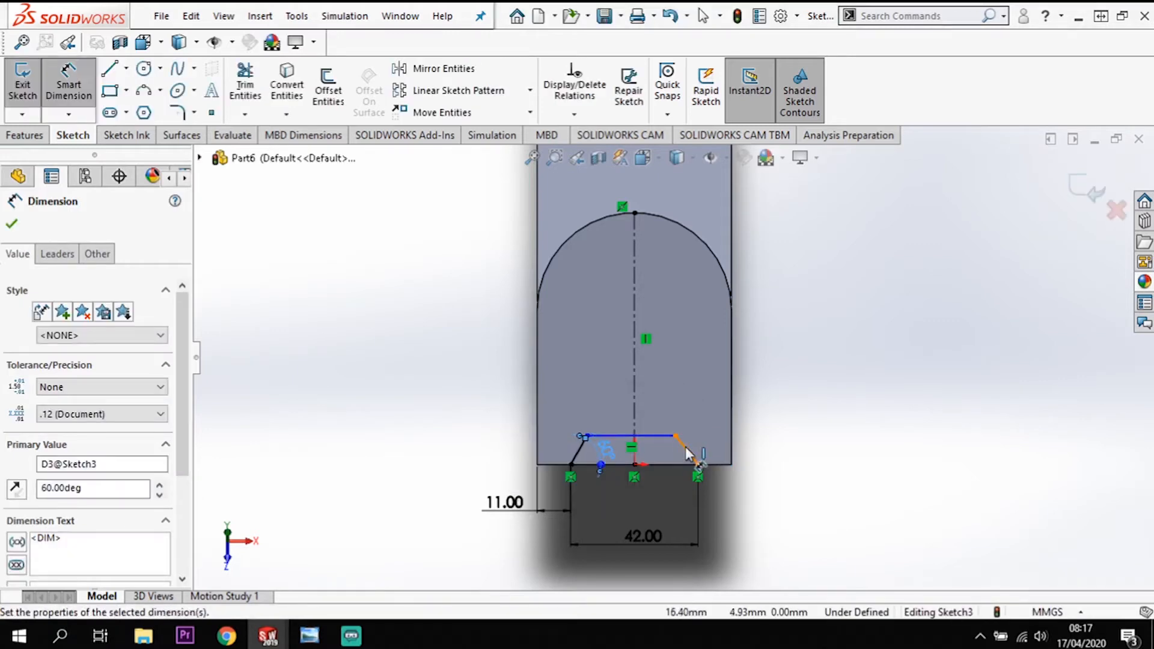
- Dimension the angle between the trapezoid's right slanted line and the arm's bottom edge as 60 degrees
click(681, 461)
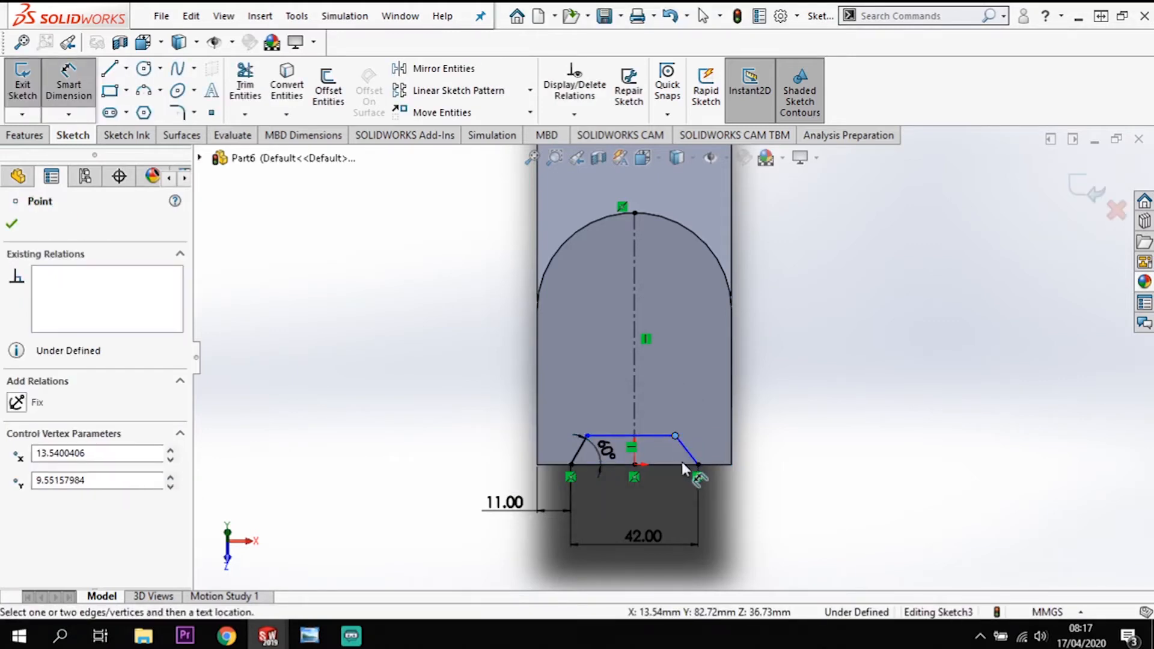
click(674, 450)
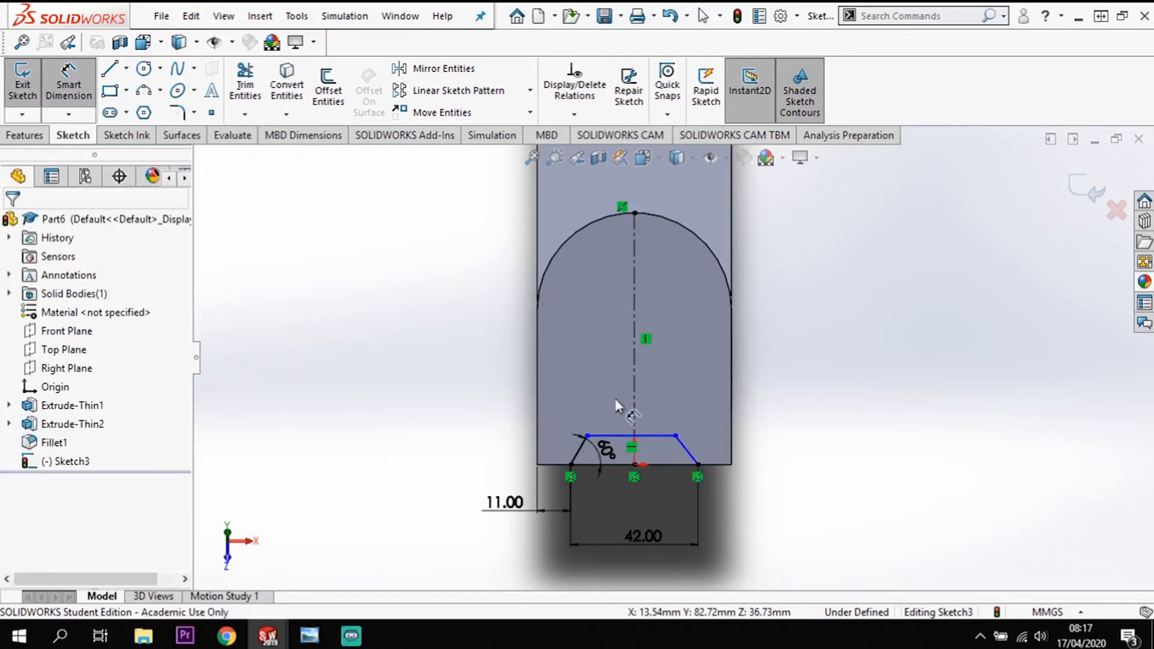
scroll(695, 457, down, 4)
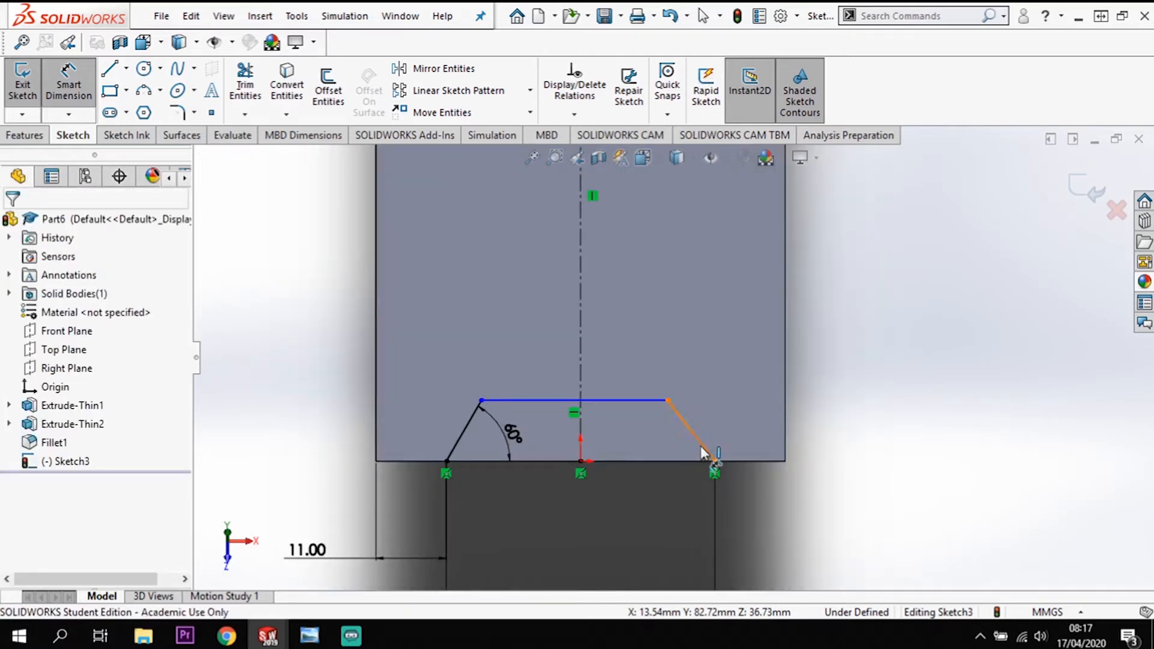
click(685, 463)
click(685, 461)
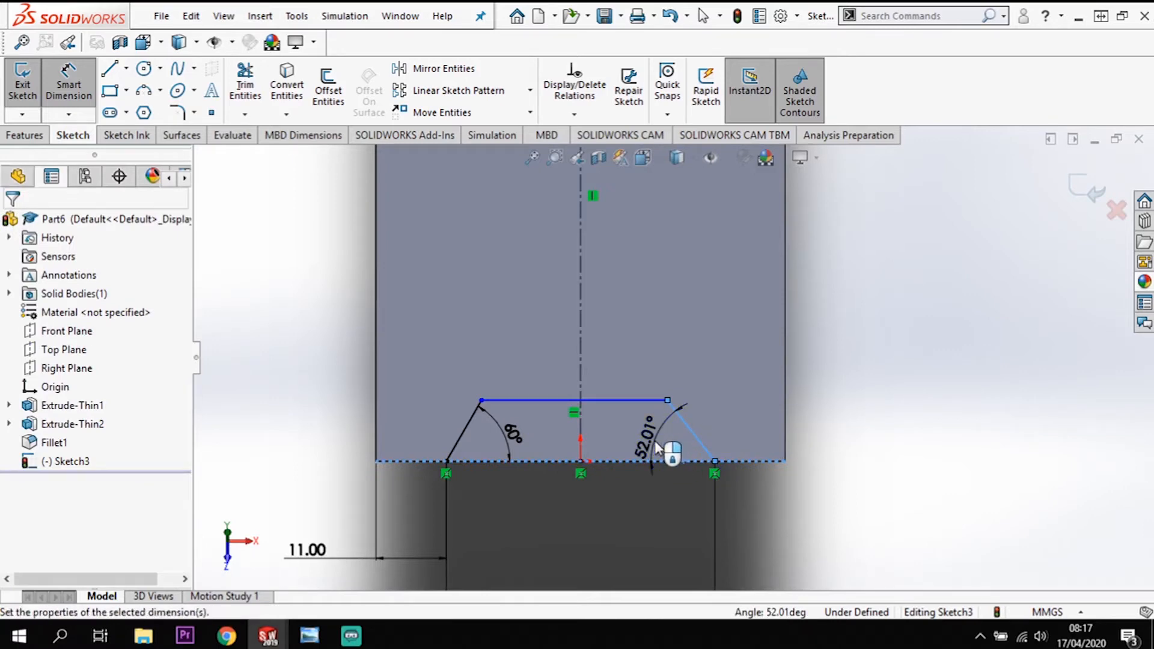
click(655, 441)
text(60)
key(Return)
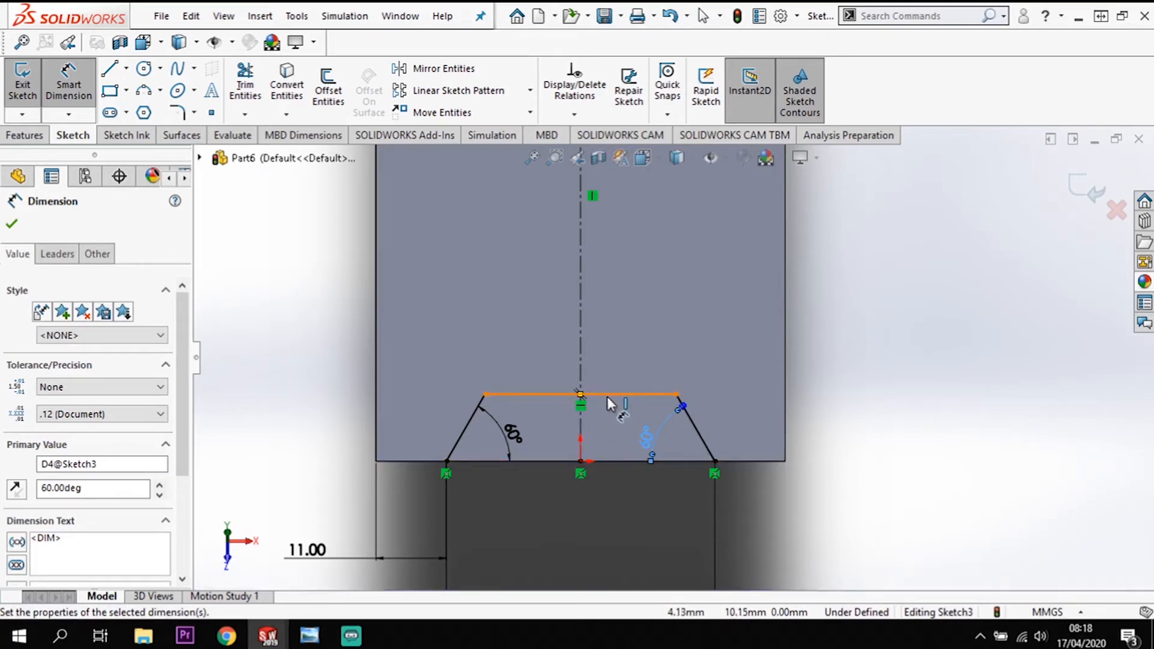
- Dimension the trapezoid's height from its top line to the arm's bottom edge as 6 mm and finish dimensioning
click(612, 463)
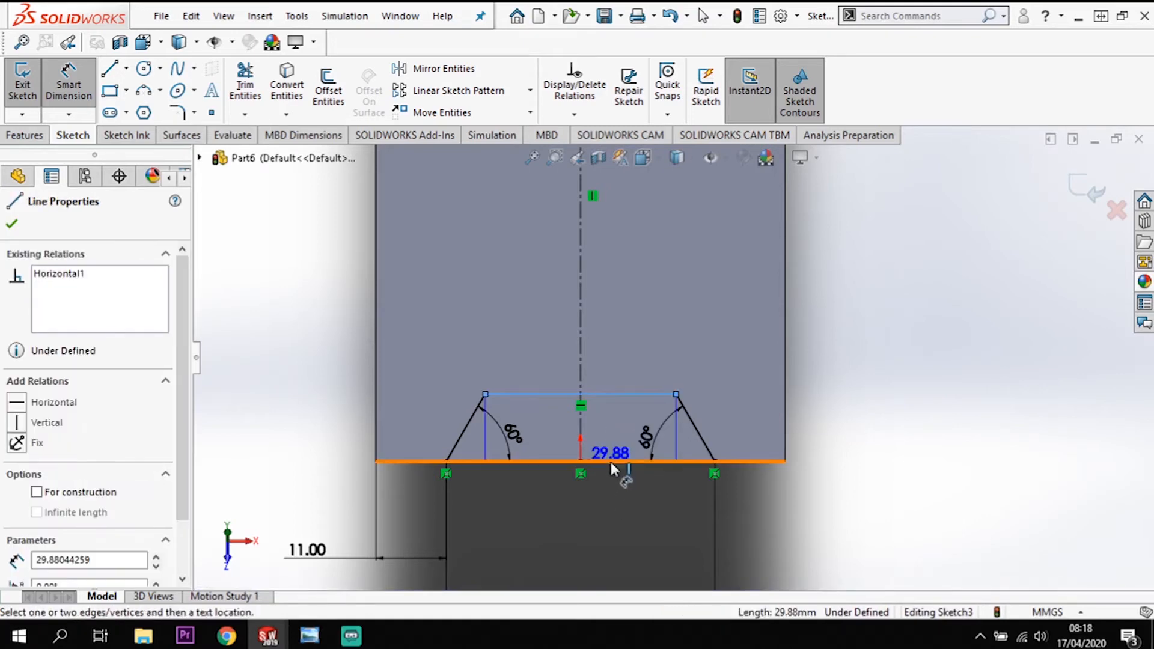
click(611, 461)
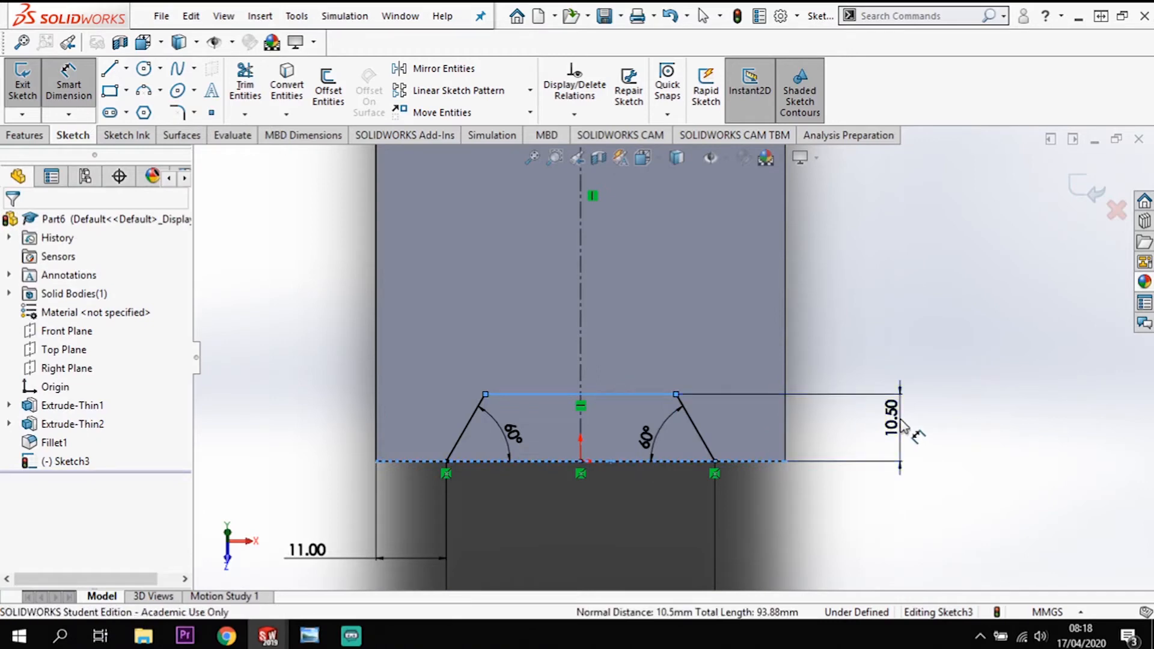
click(902, 425)
key(Return)
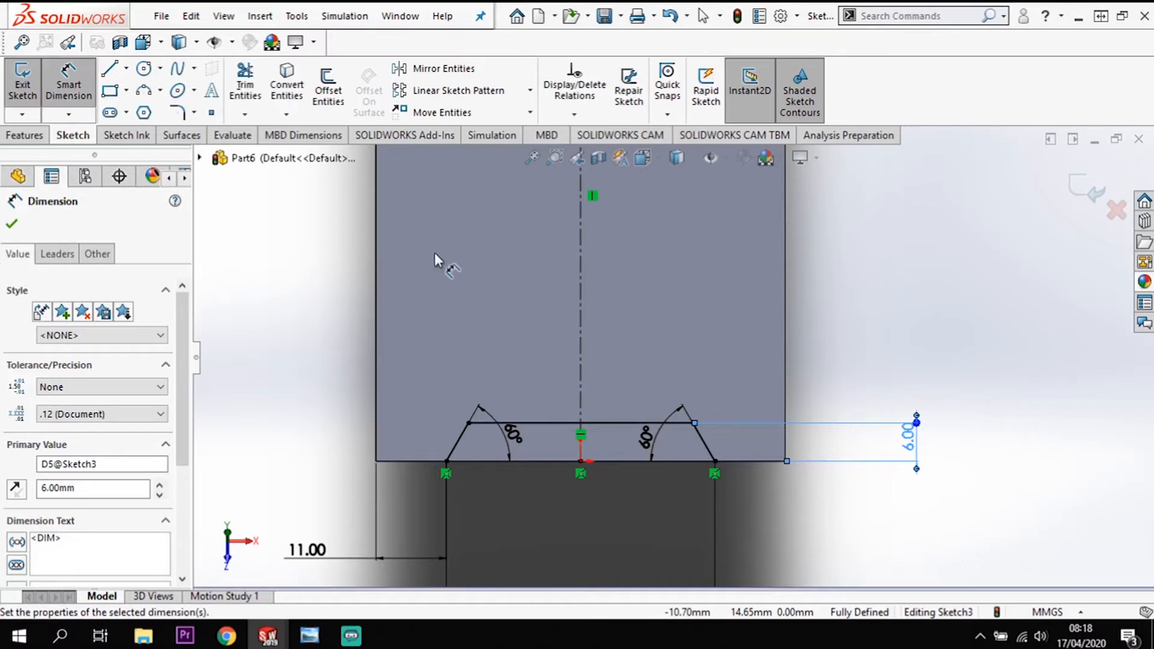
scroll(565, 301, up, 5)
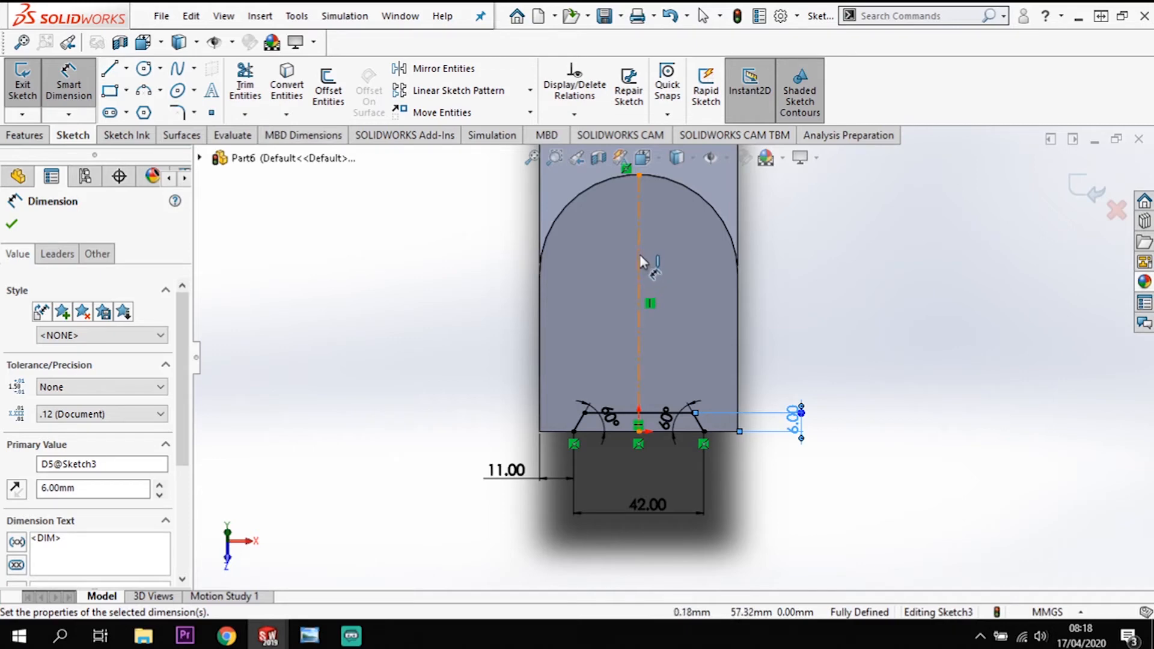
key(Escape)
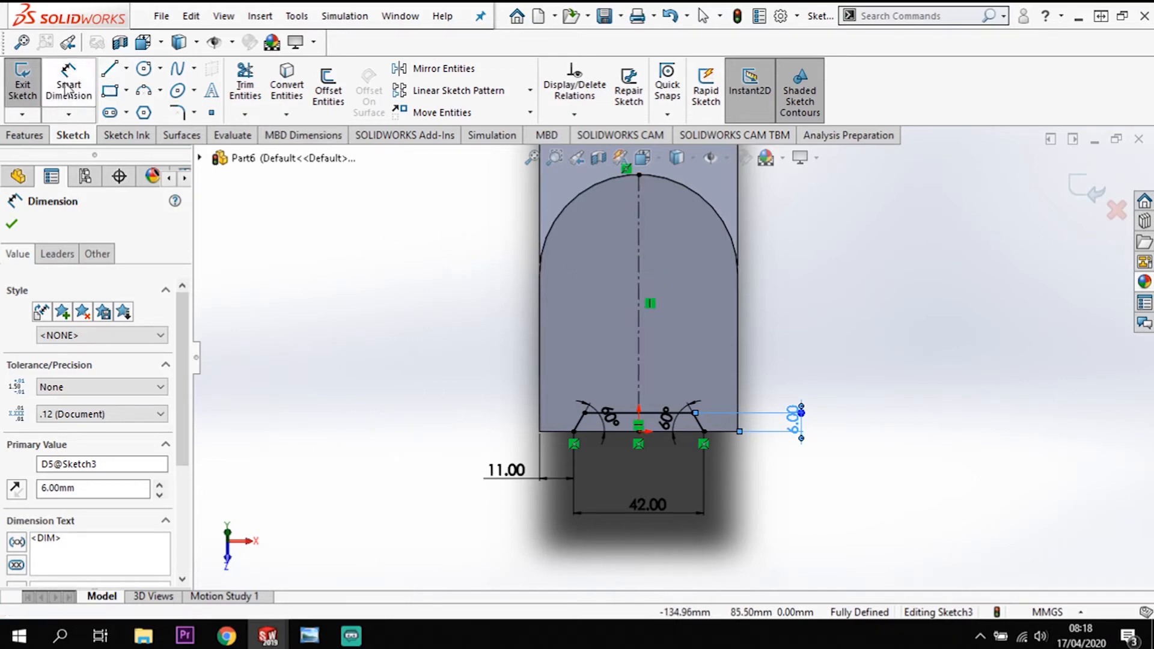
- Offset the vertical centerline by 11 mm in both directions with dimensions added
click(639, 280)
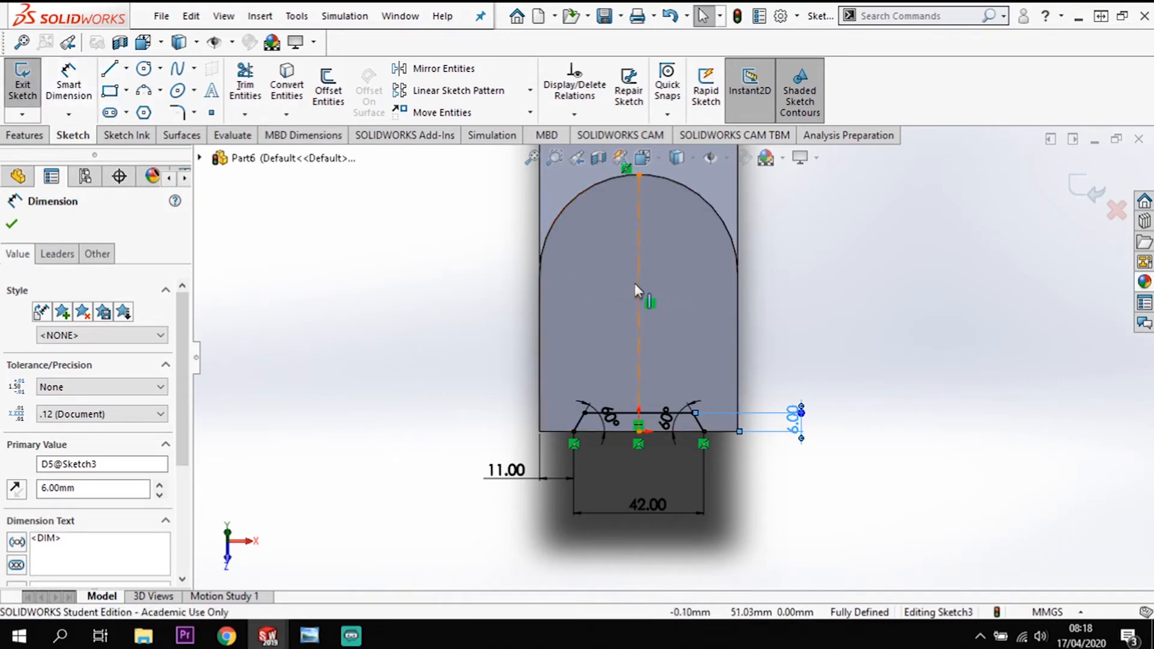
click(329, 91)
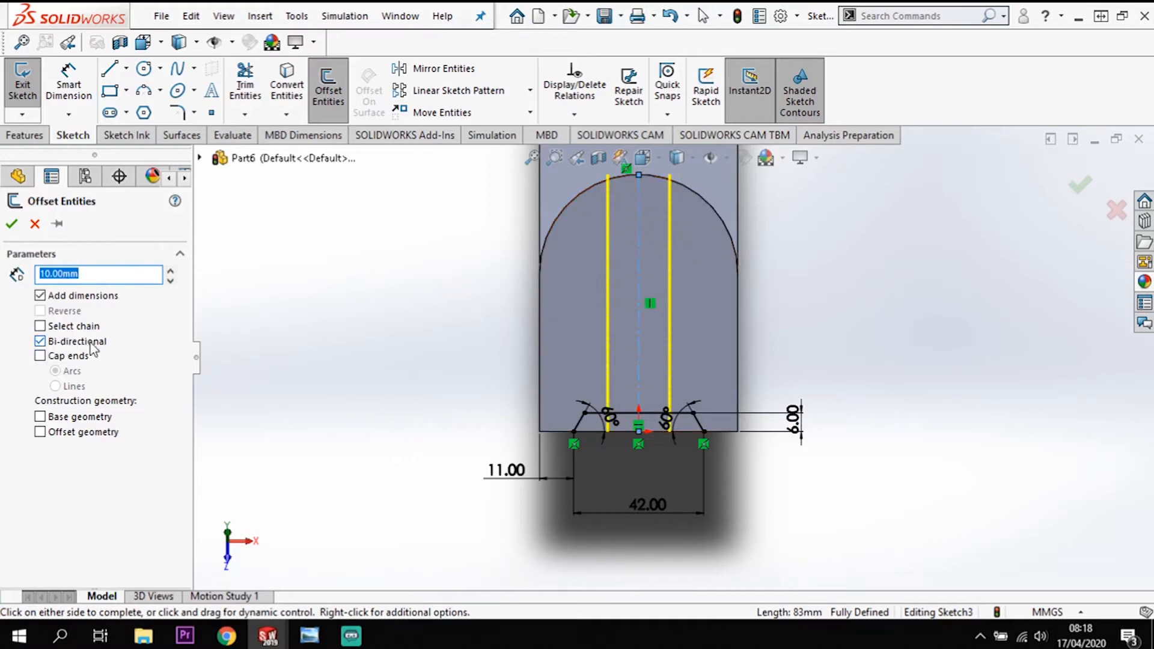
click(123, 277)
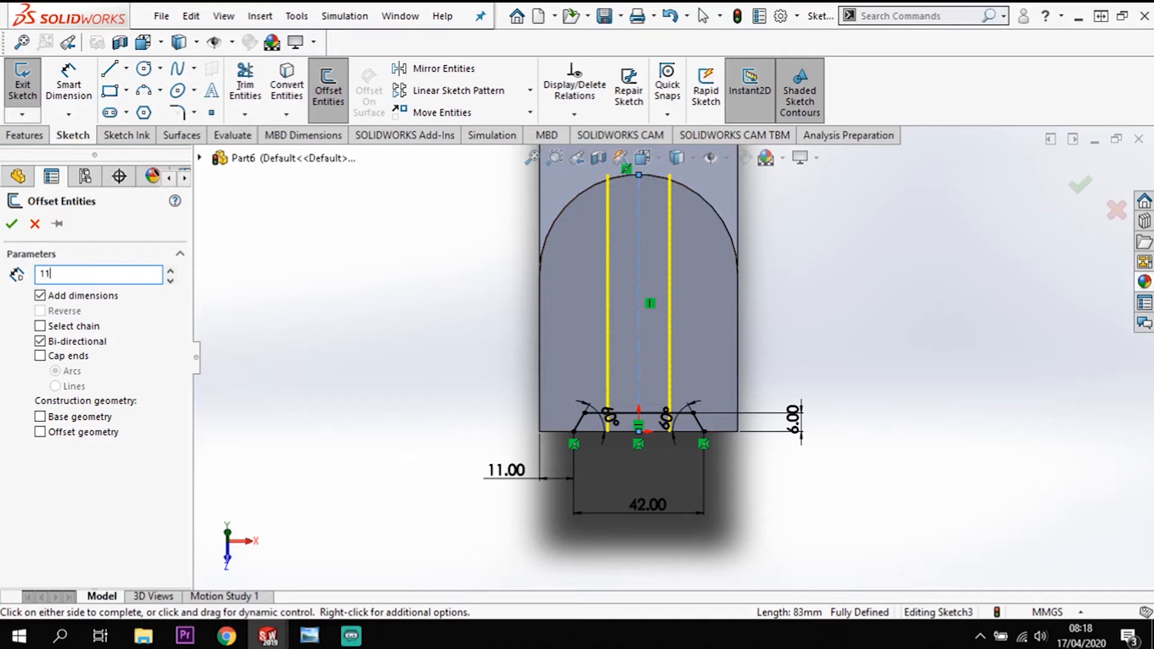
key(Return)
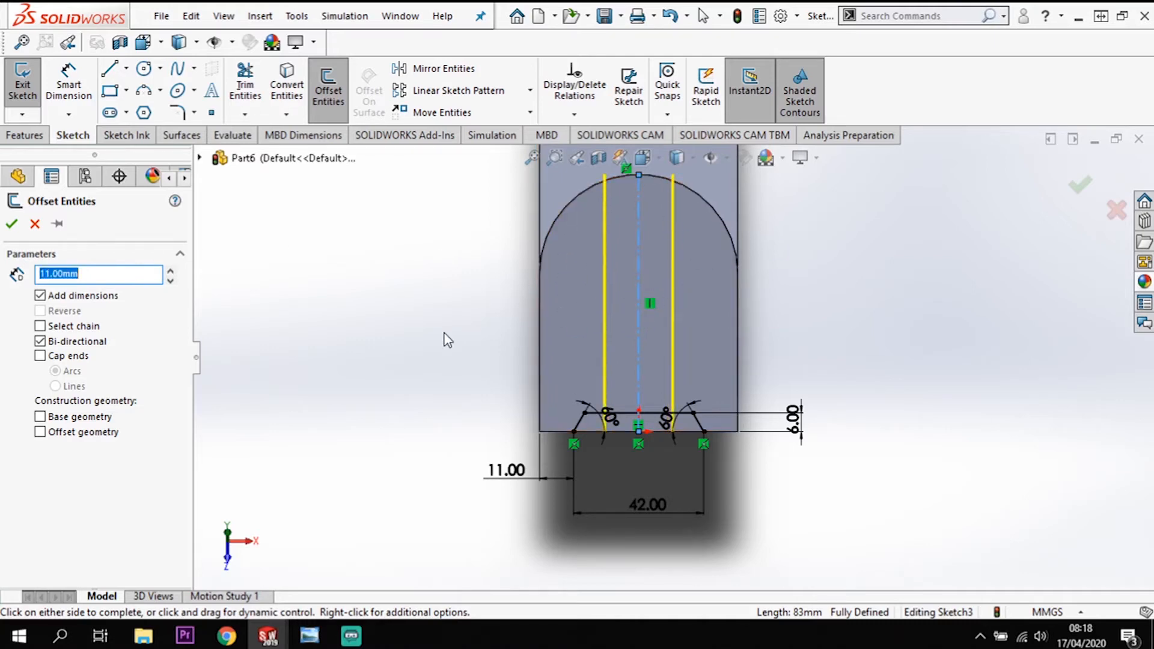
click(11, 224)
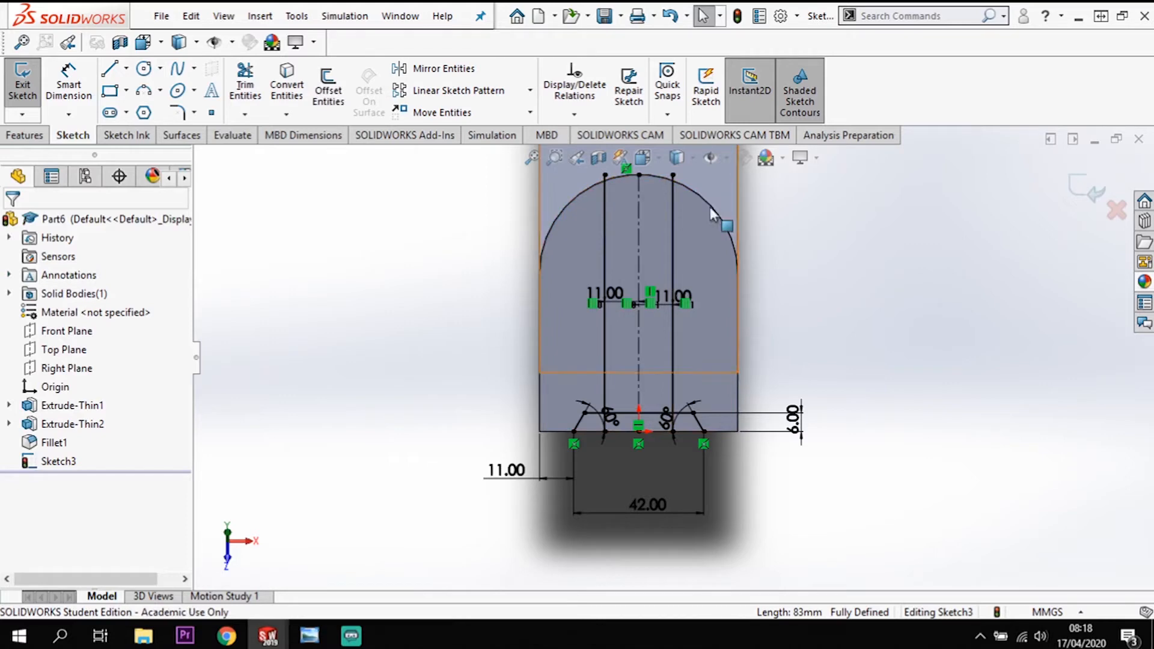
- Convert the arm's rounded upper edge into a sketch arc
click(569, 208)
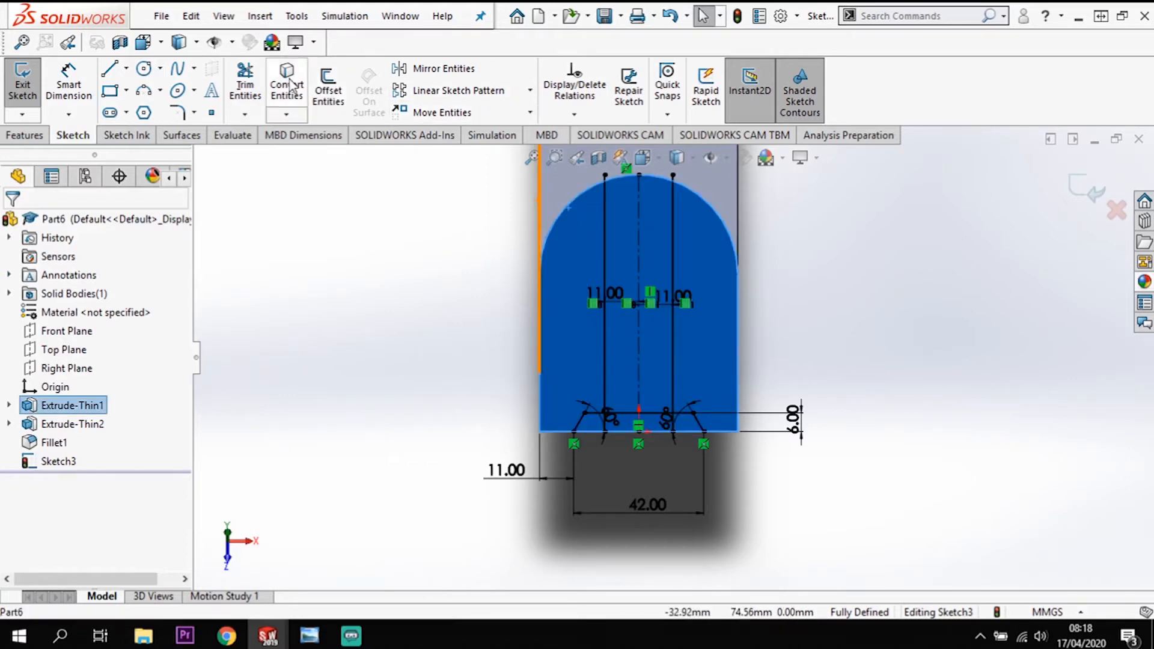
click(519, 224)
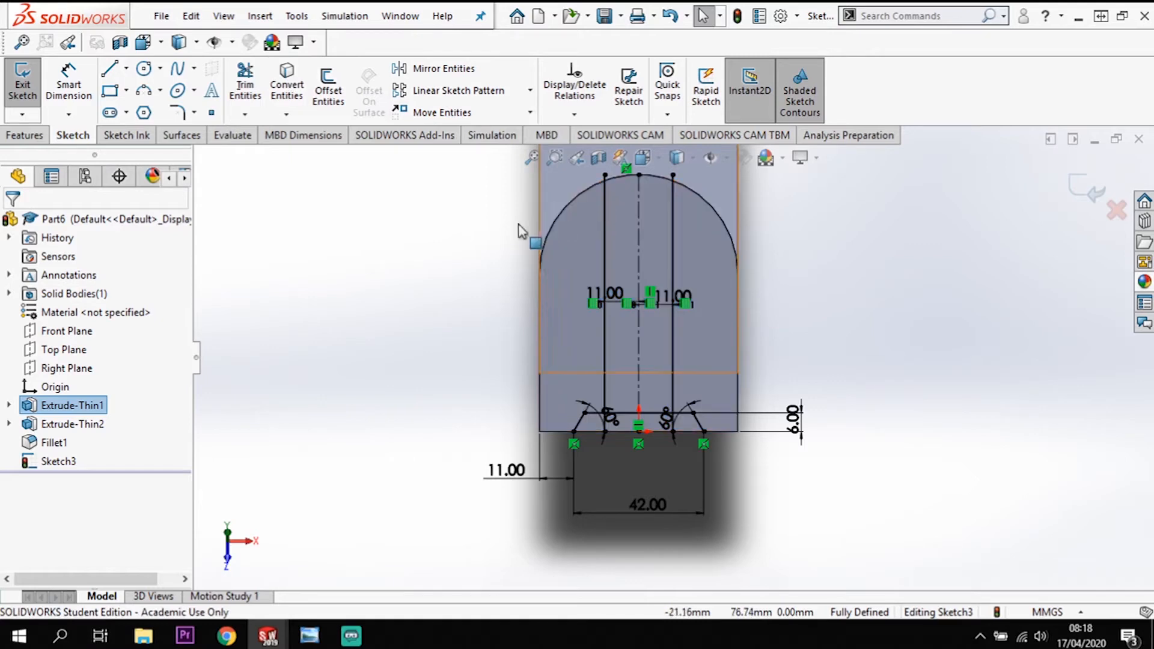
click(585, 192)
click(287, 90)
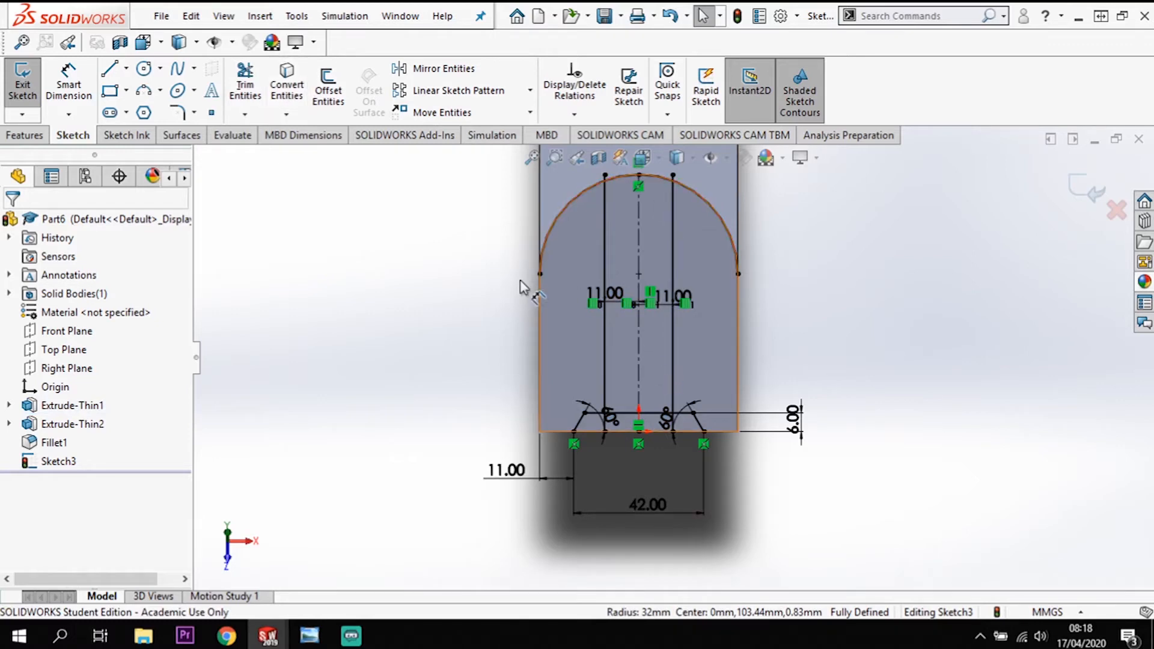
- Sketch a circle centred on the converted arc's centre point and dimension its diameter as 32 mm
click(145, 69)
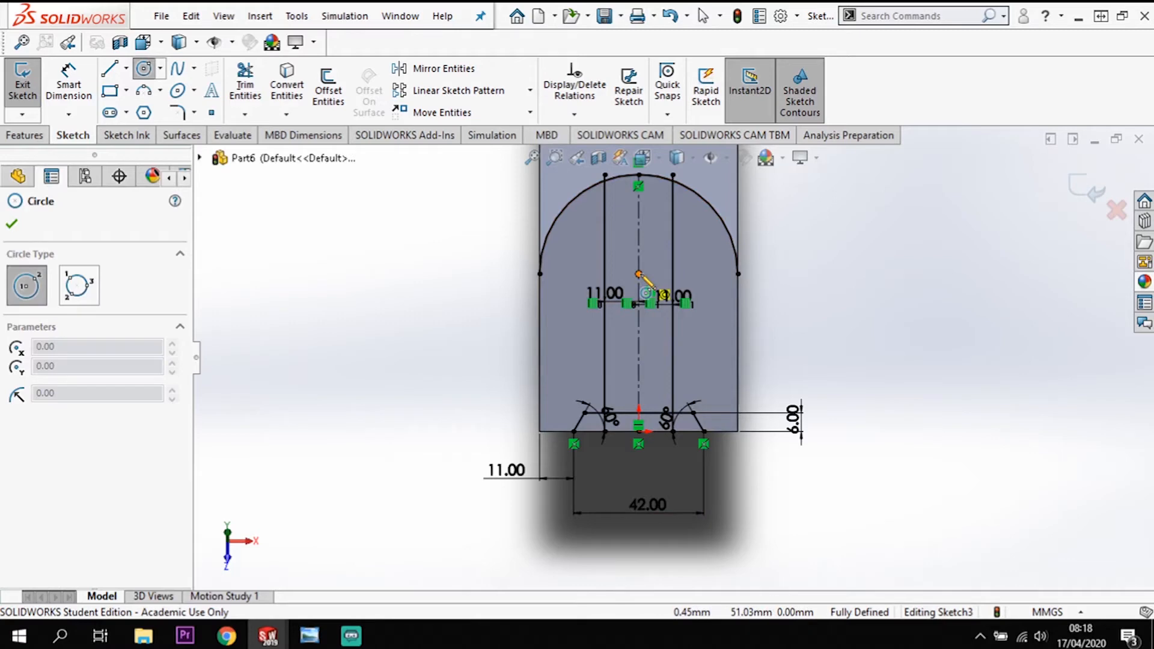
click(639, 273)
click(697, 278)
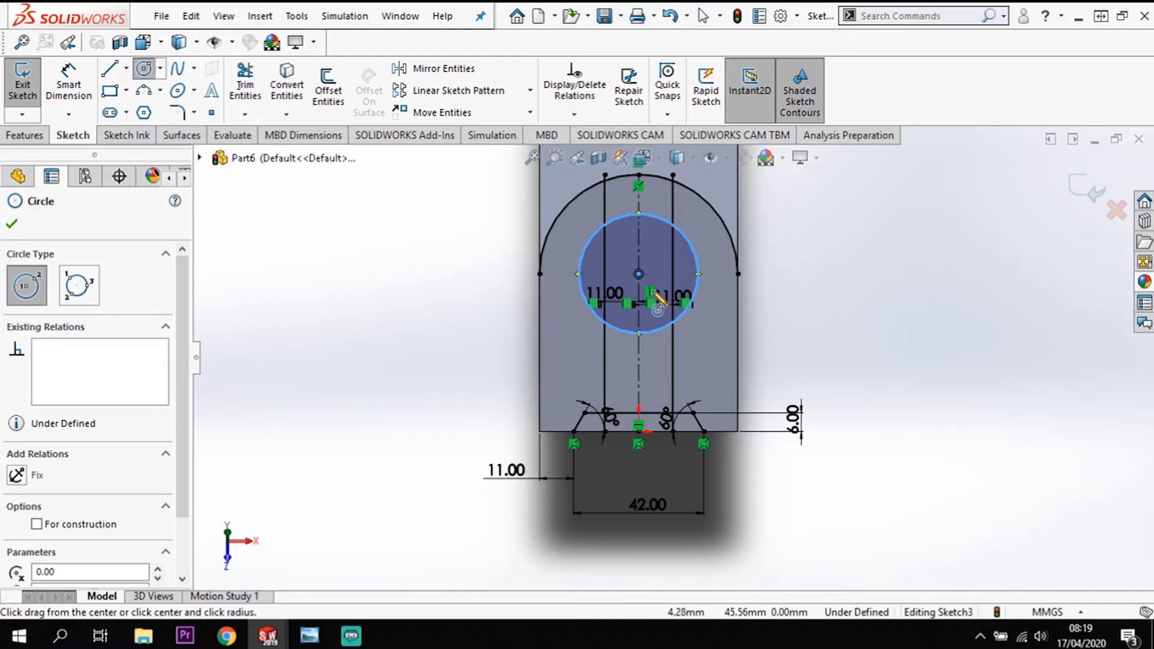
key(Escape)
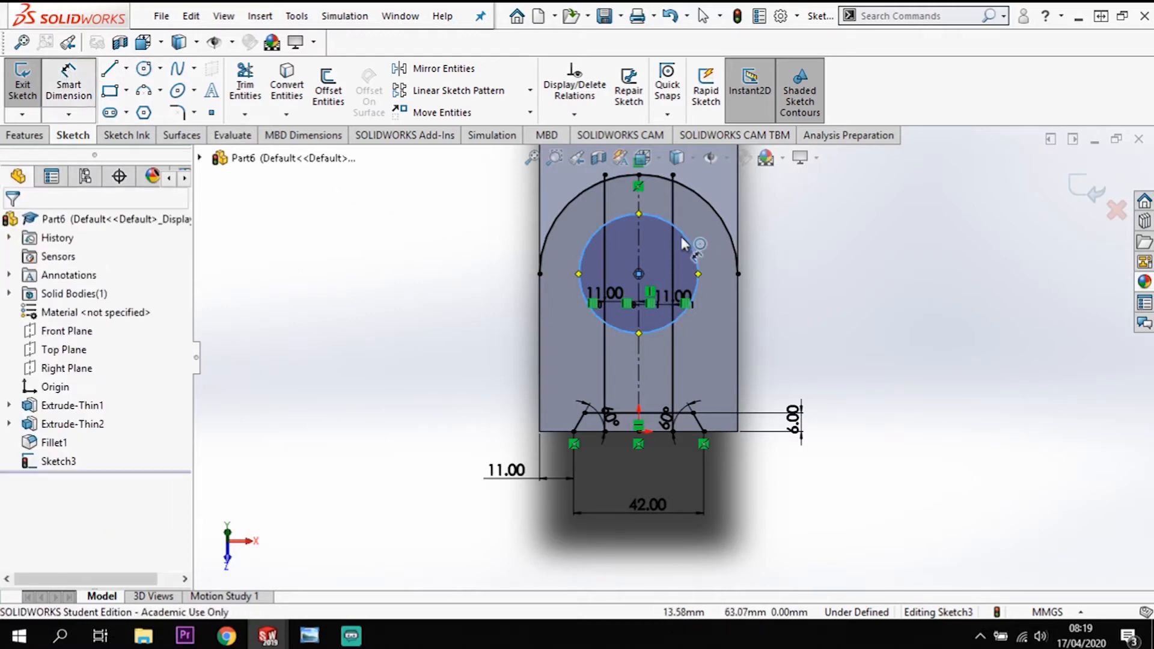
click(691, 246)
click(860, 297)
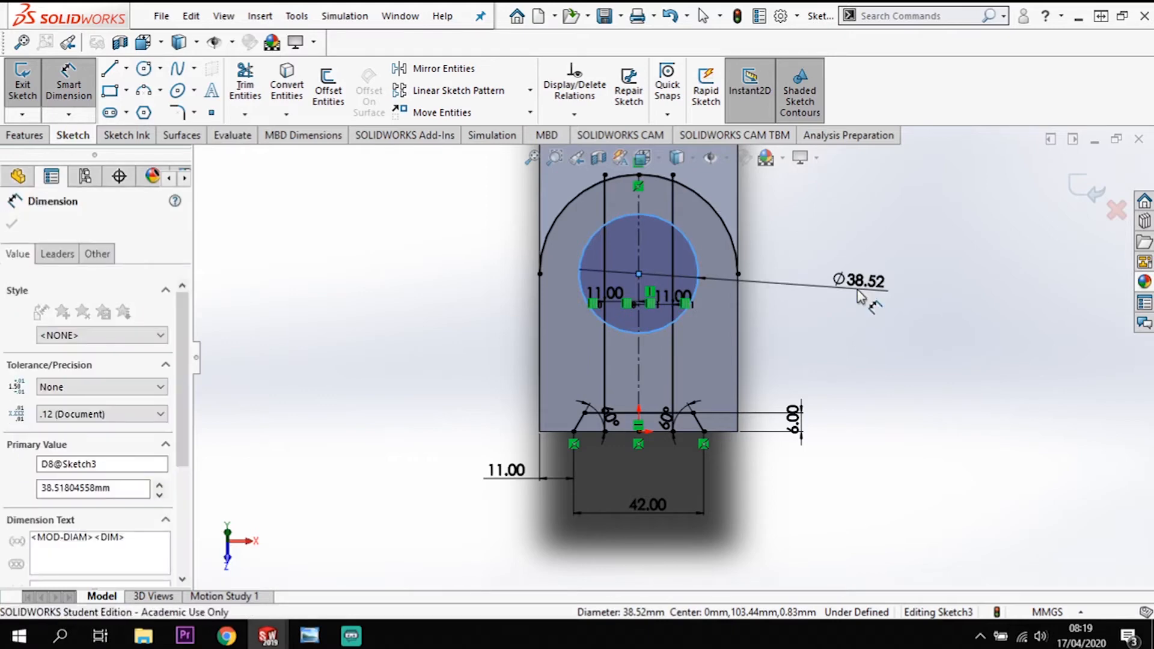
text(32)
key(Return)
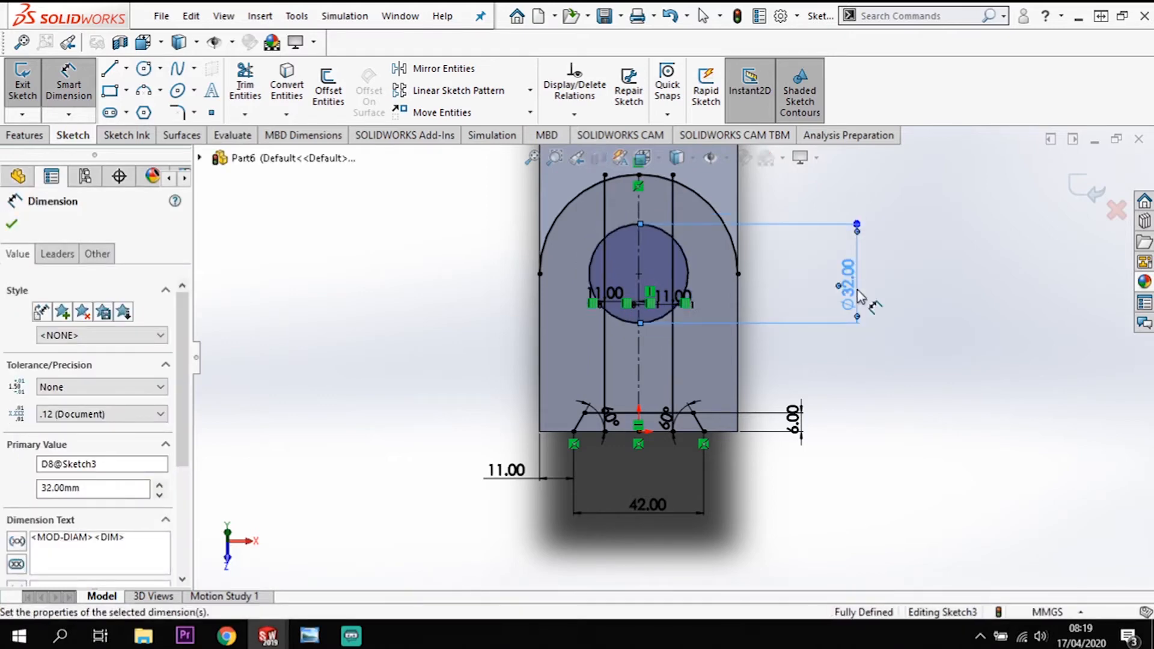
- Sketch a smaller concentric circle inside the 32 mm circle and dimension its diameter as 19 mm
click(144, 69)
click(639, 274)
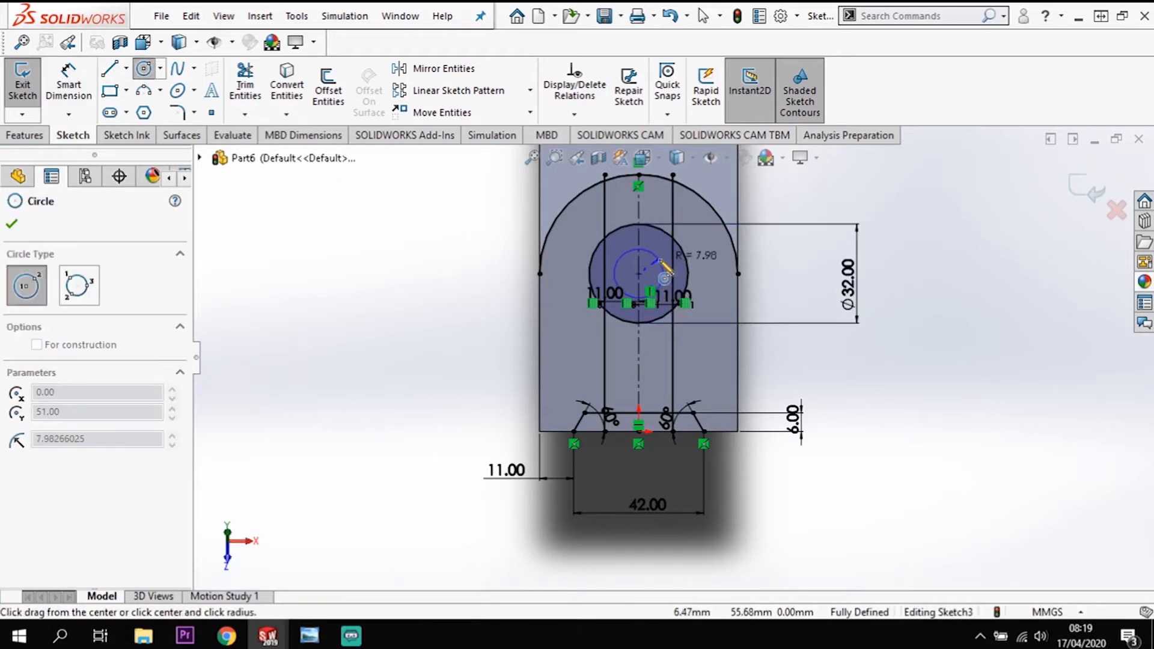
click(660, 262)
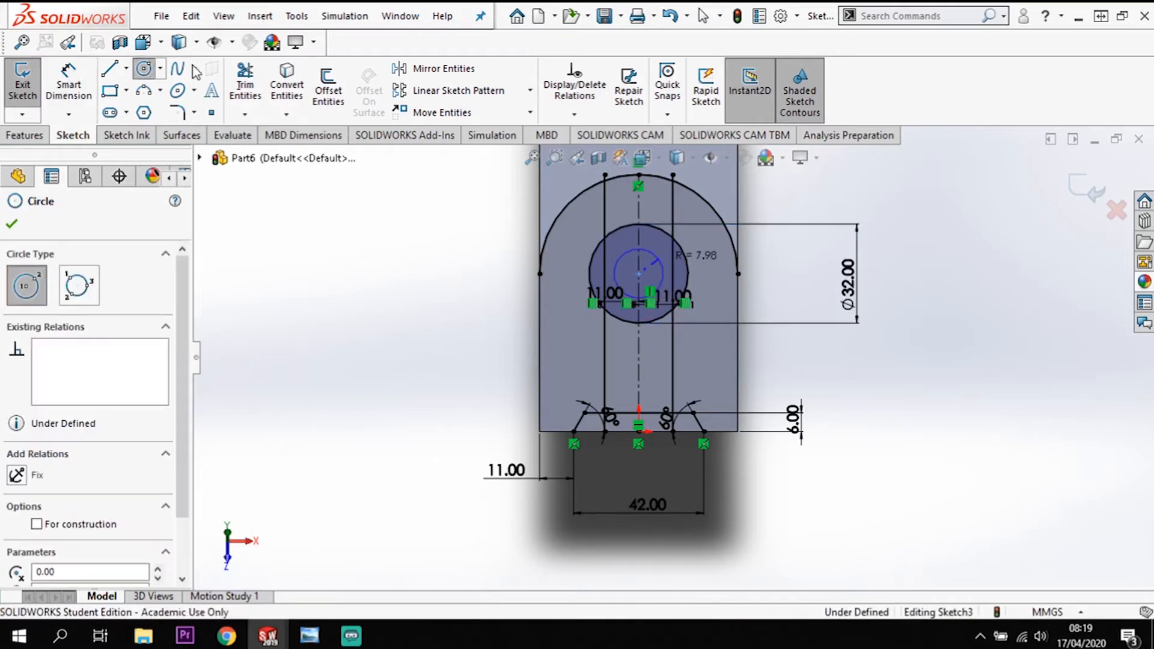
click(71, 83)
click(658, 263)
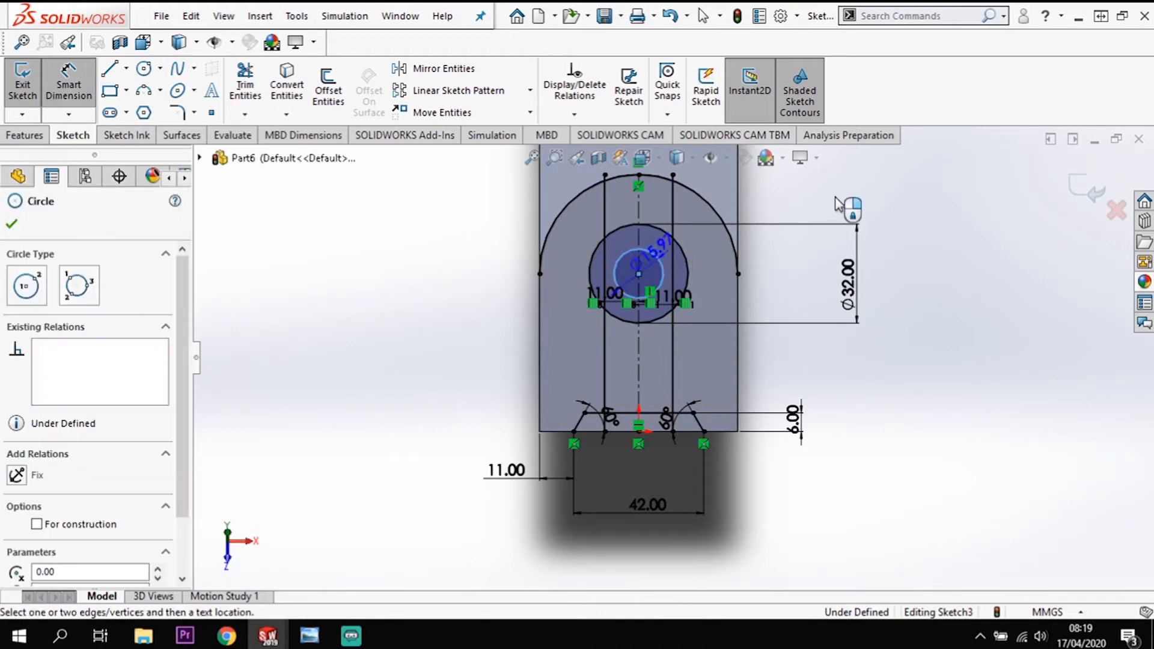
click(839, 203)
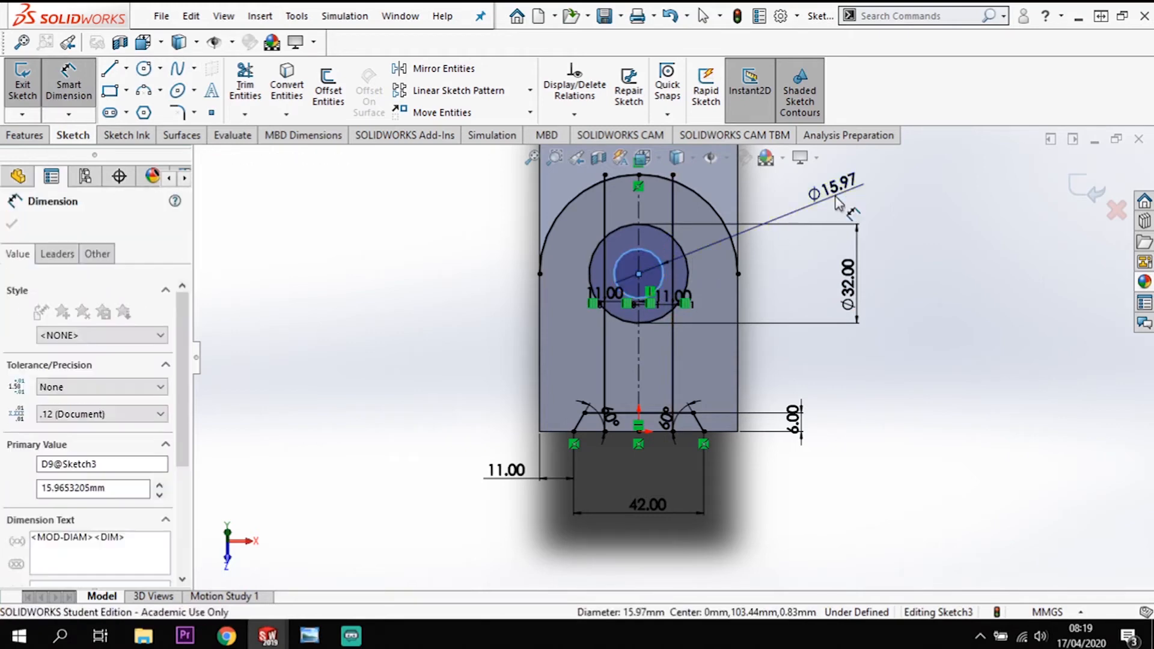
key(Return)
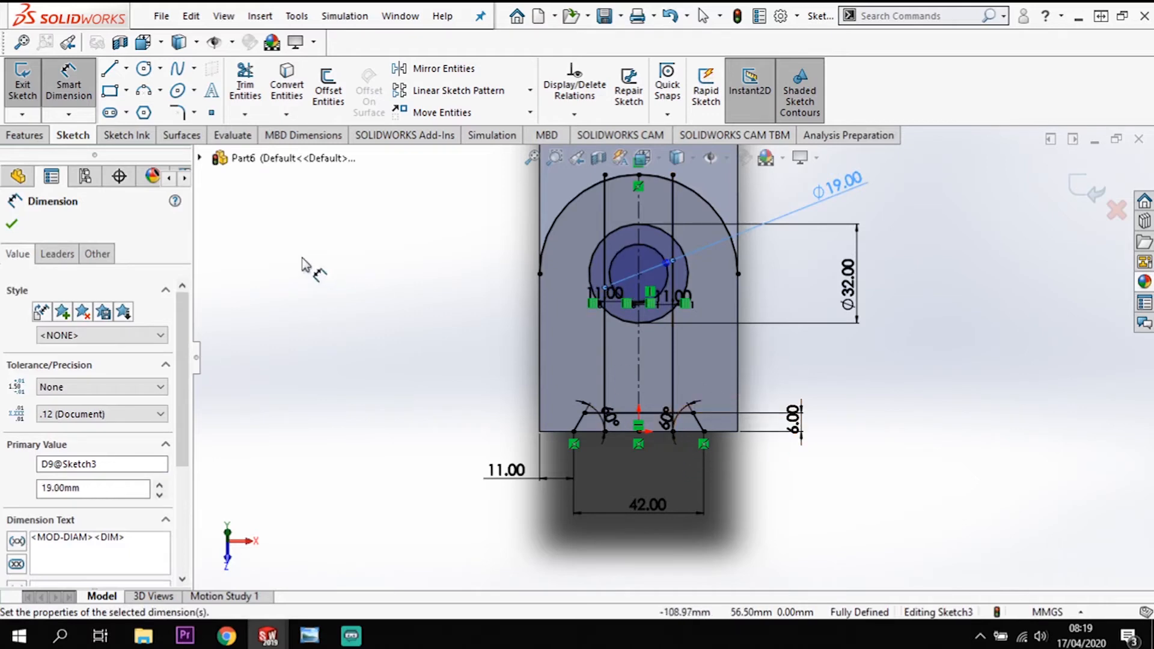
- Extrude-cut all regions of the trapezoid at the arm's bottom edge with the Through All end condition
click(25, 136)
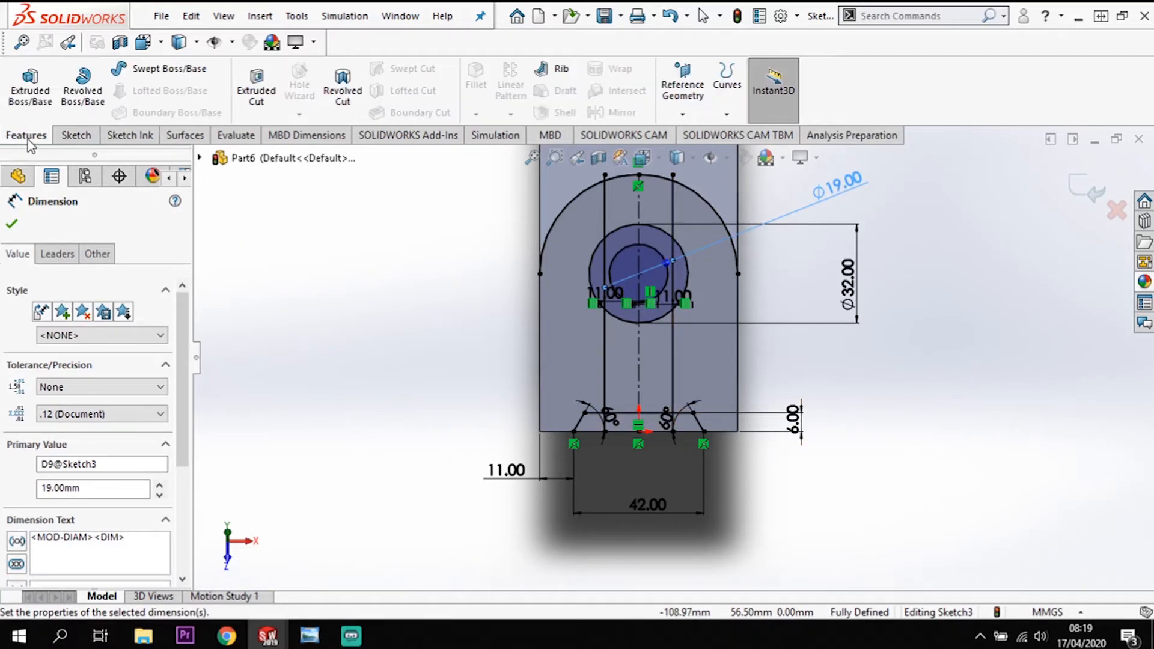
click(256, 84)
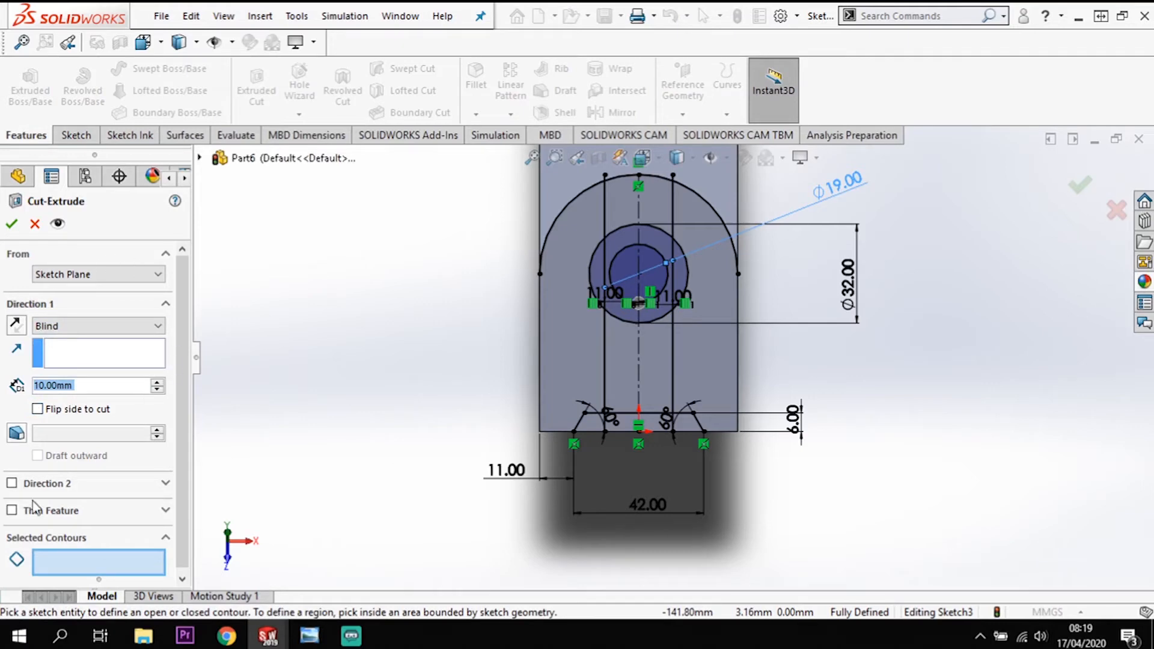
click(167, 538)
click(181, 538)
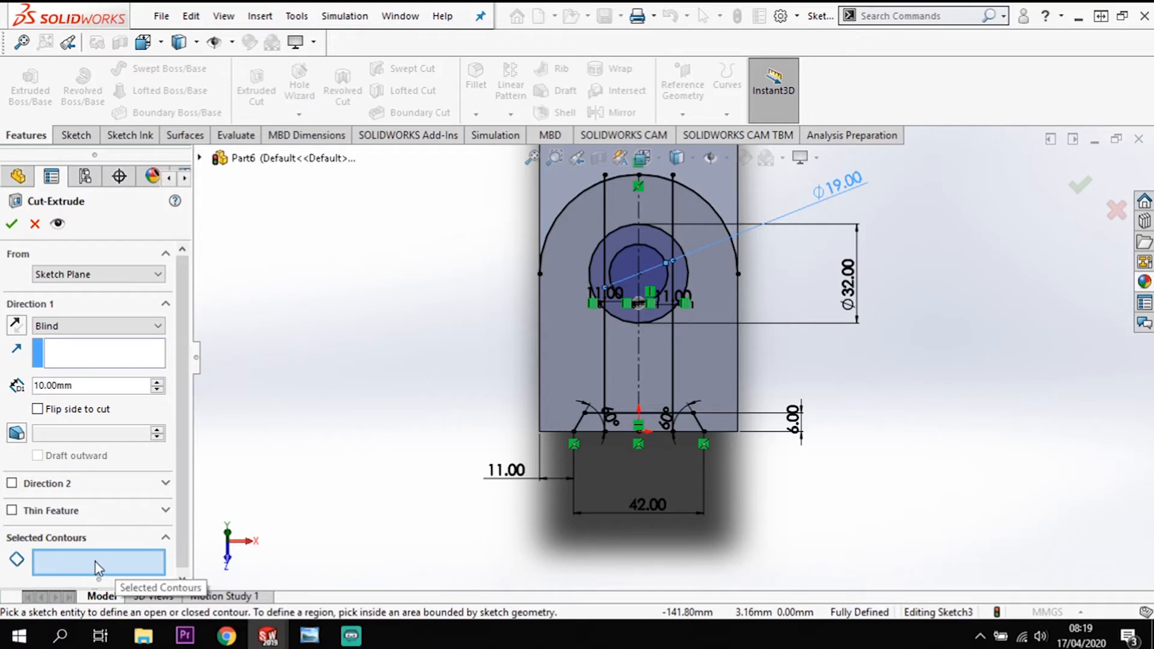
click(588, 423)
click(643, 424)
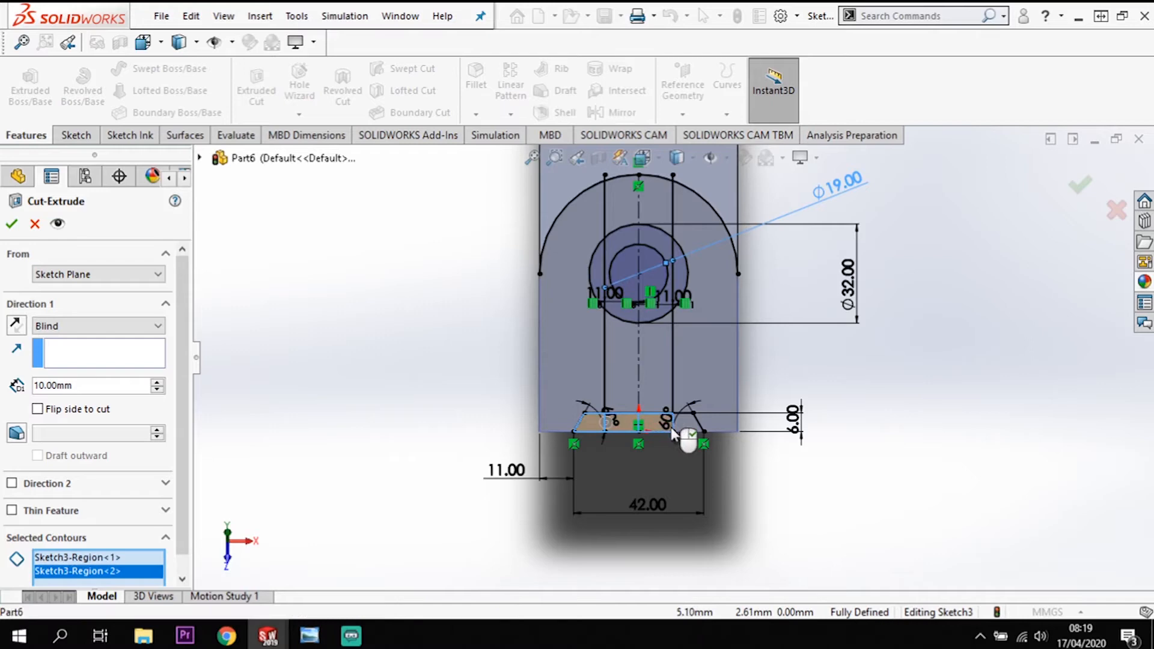
click(686, 423)
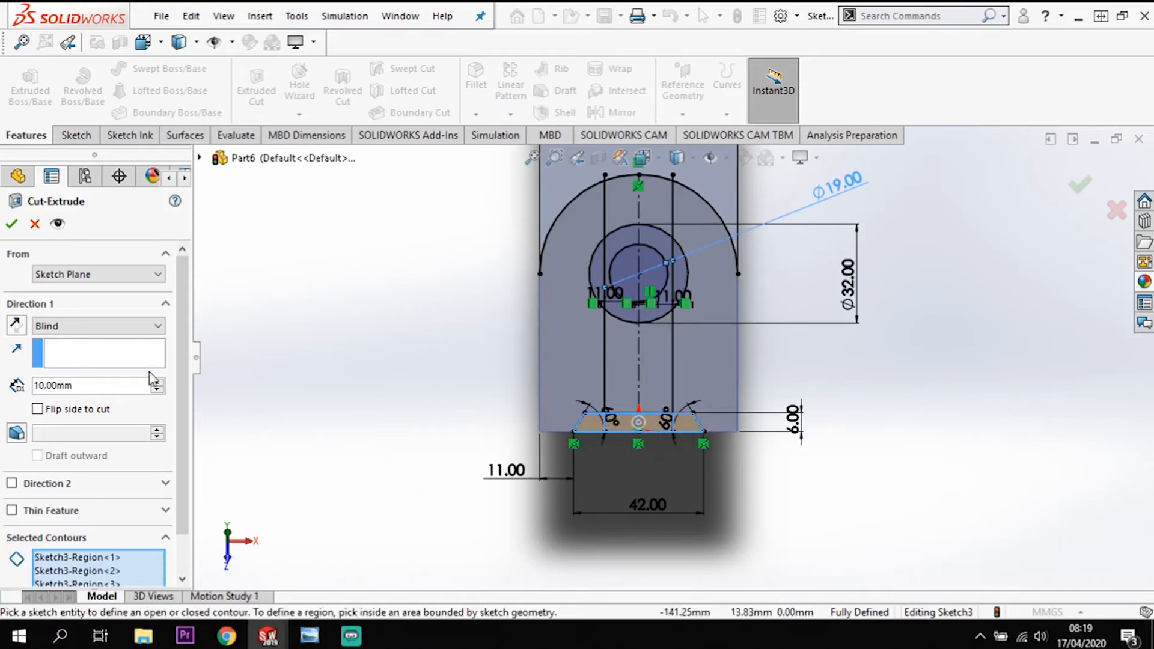
click(121, 328)
click(114, 352)
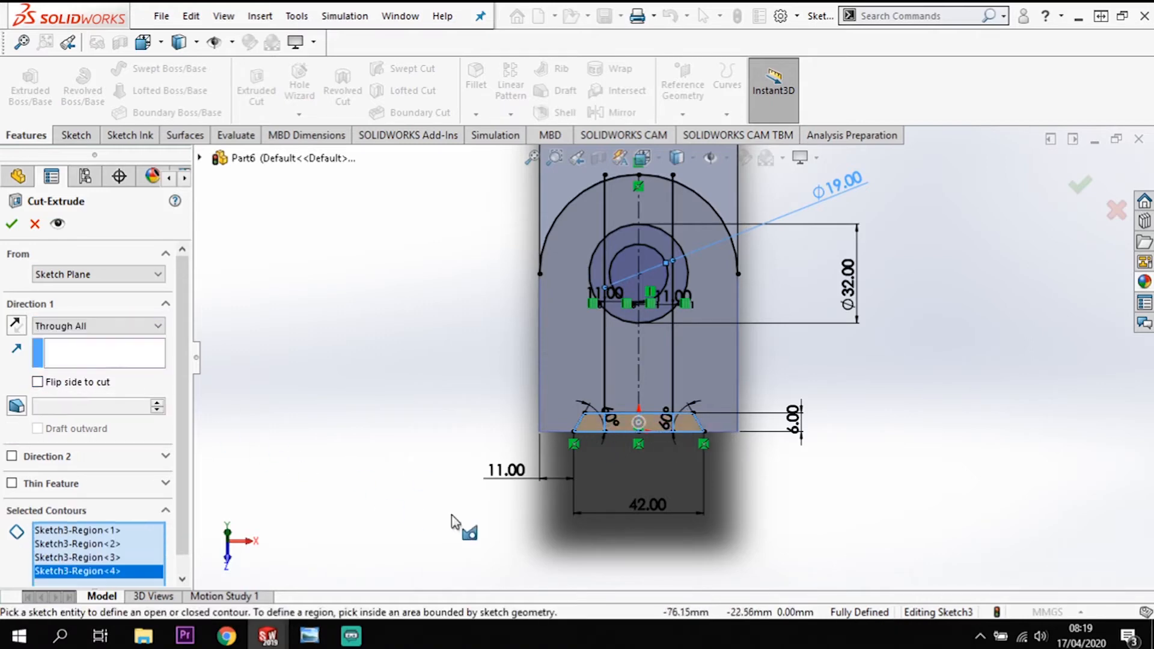
click(13, 225)
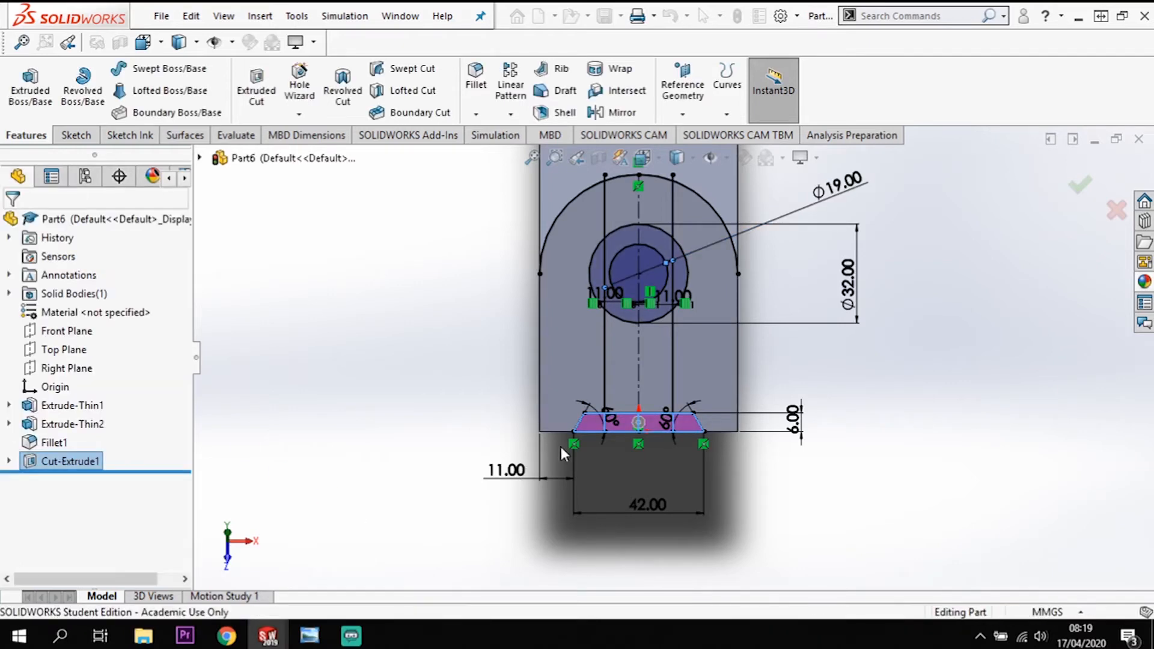
click(648, 456)
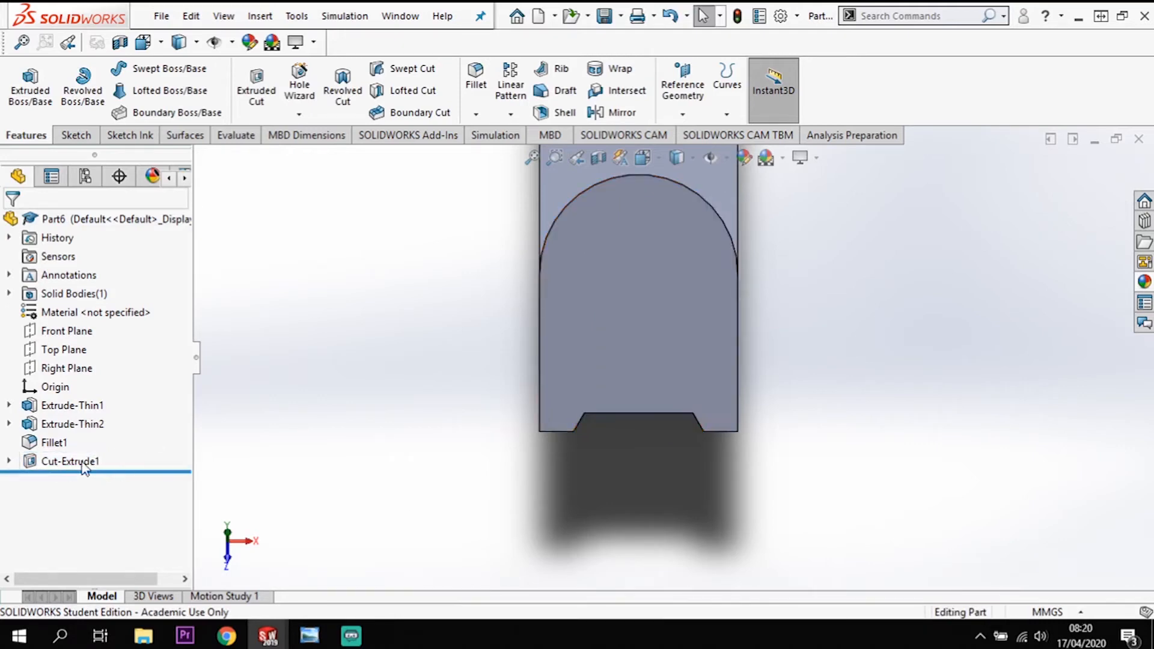
- Reuse Sketch3 to cut the slot regions above and below the 32 mm circle to a blind depth of 6 mm
click(10, 462)
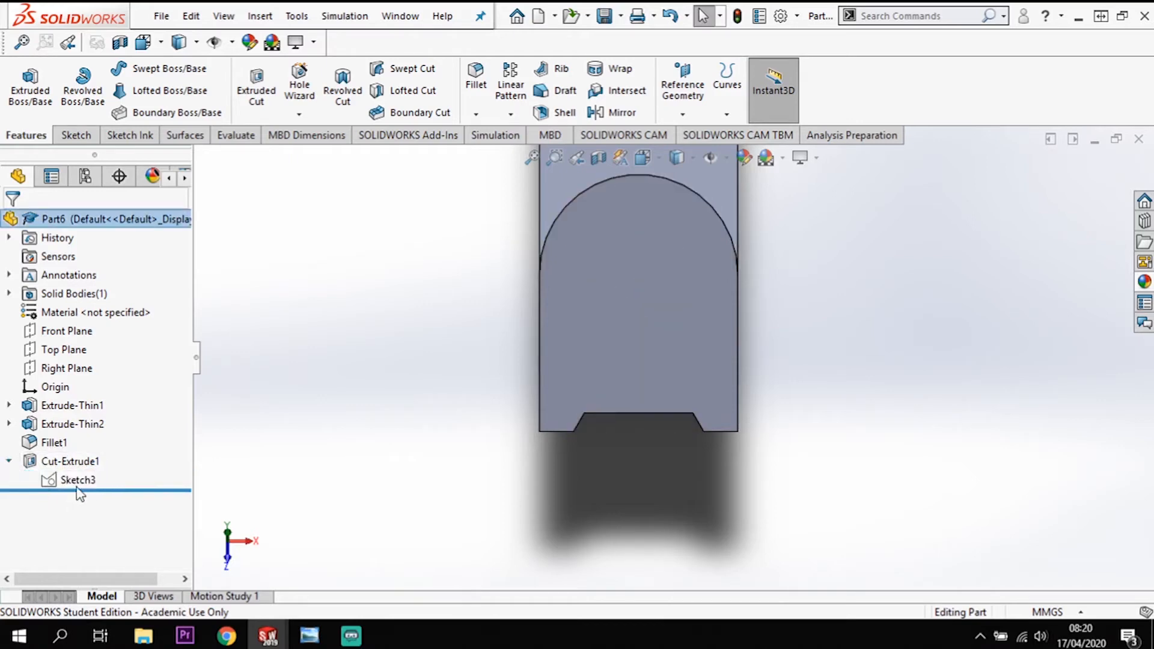
click(77, 480)
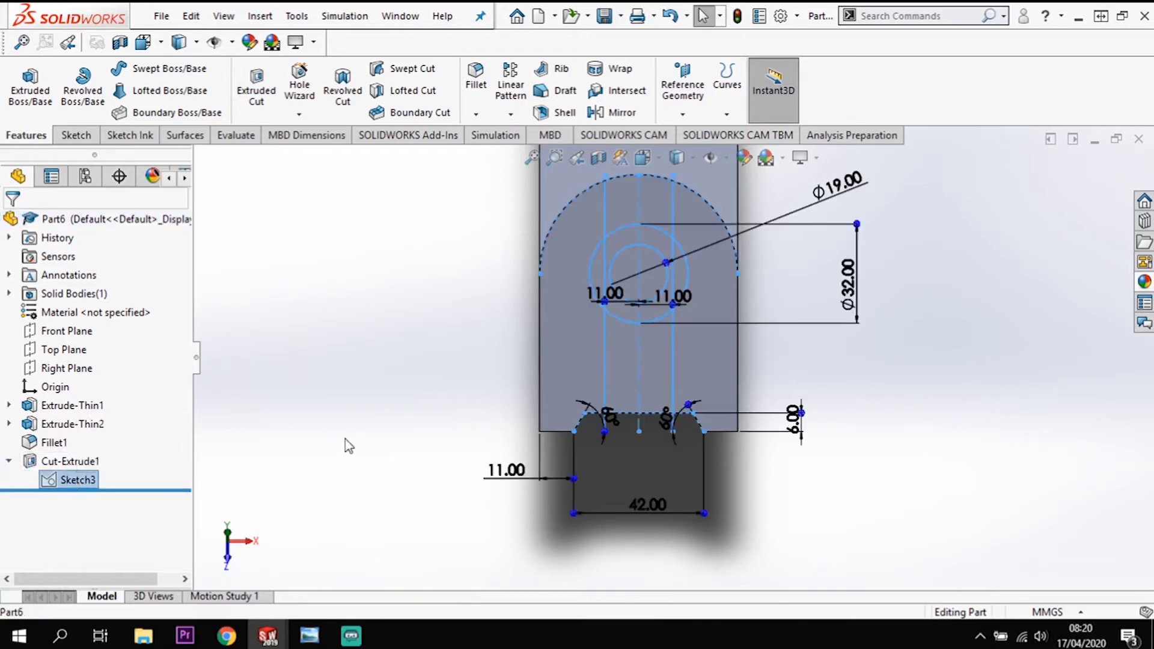
click(267, 105)
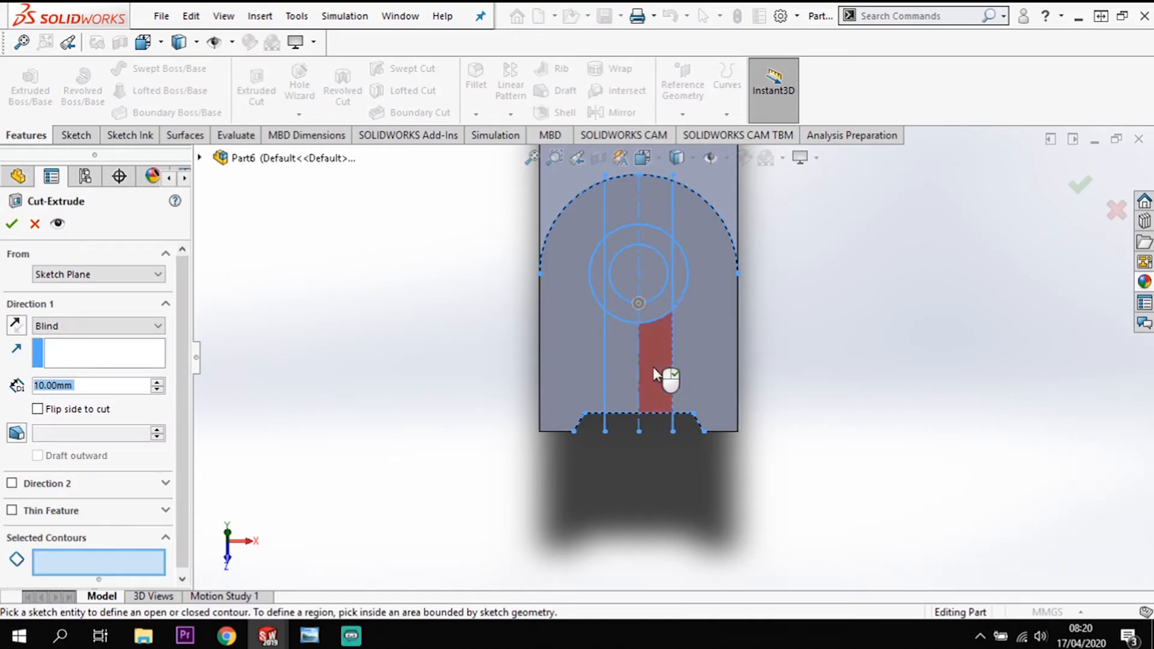
click(618, 376)
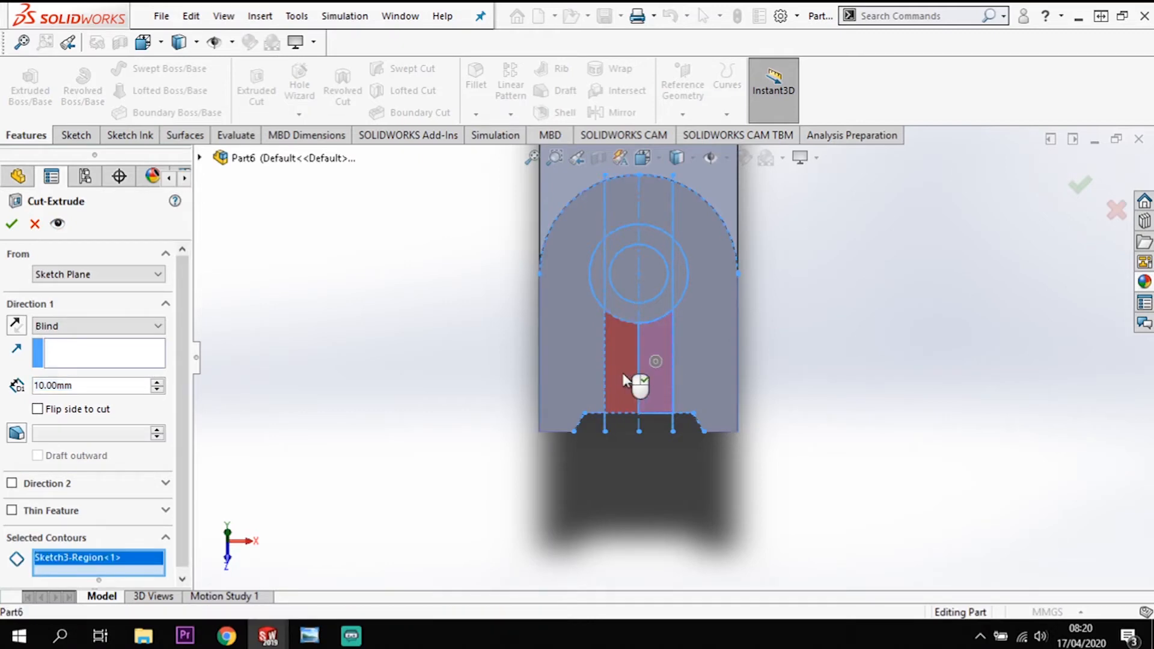
click(629, 380)
click(625, 221)
click(665, 216)
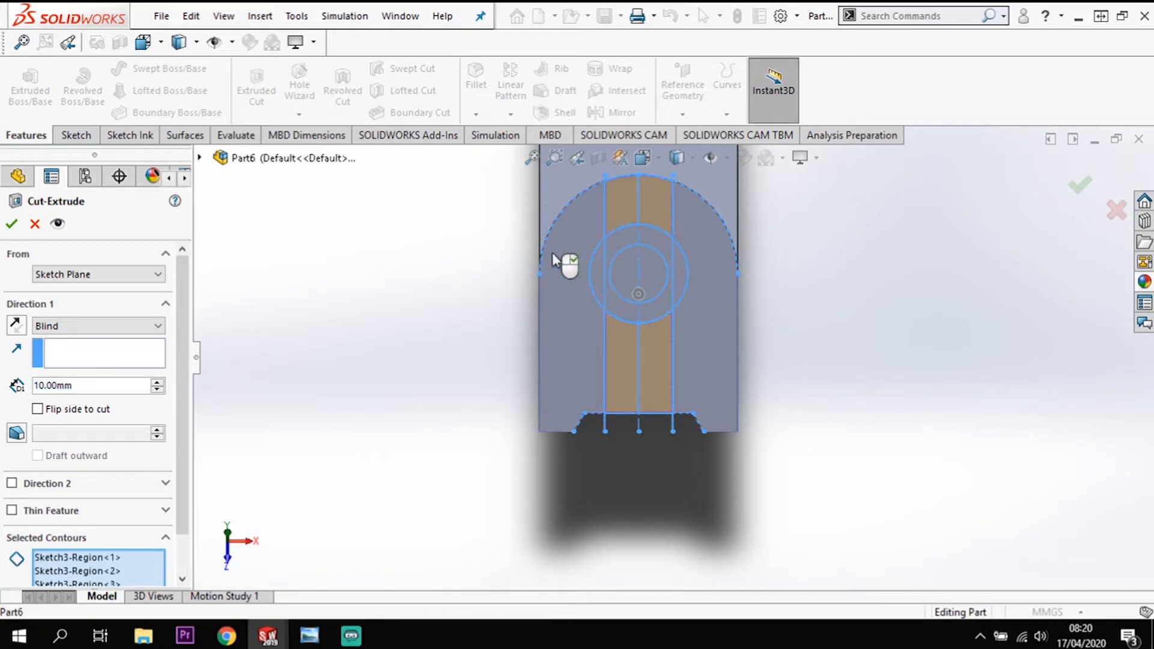
drag(113, 383, 10, 379)
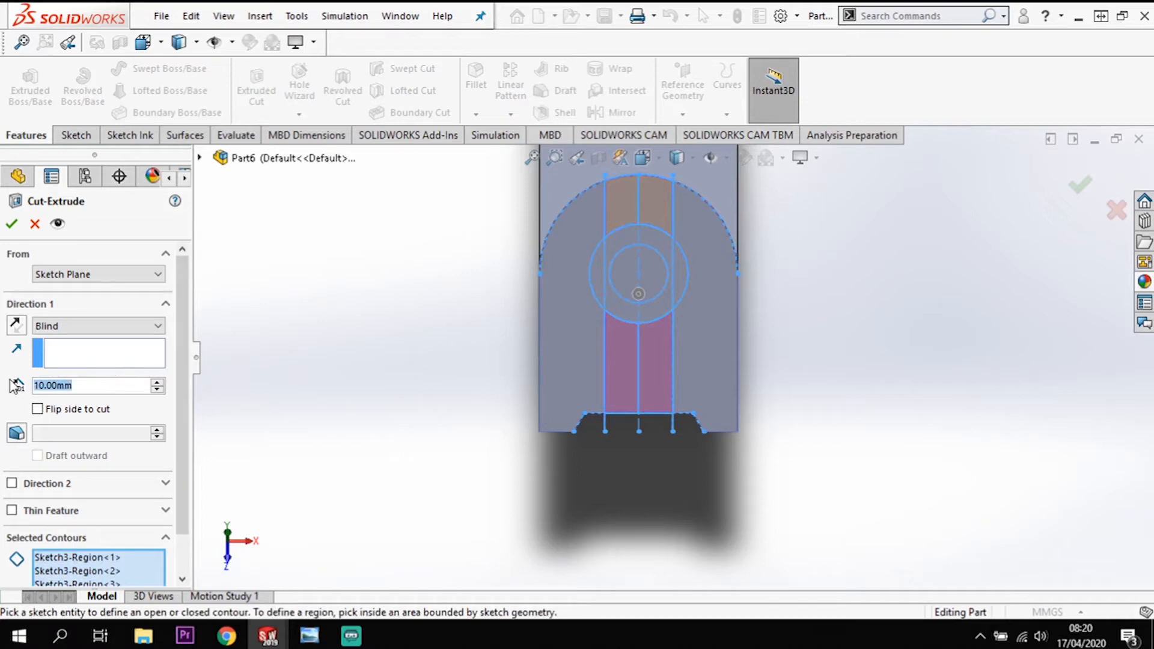
text(6)
key(Return)
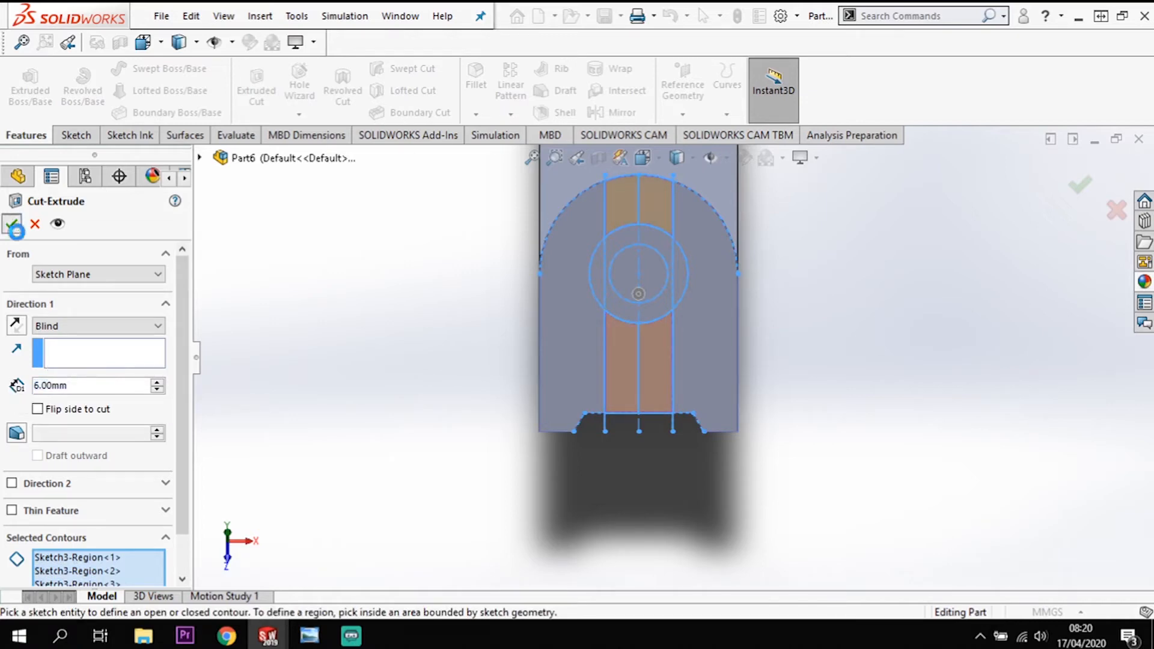
click(11, 224)
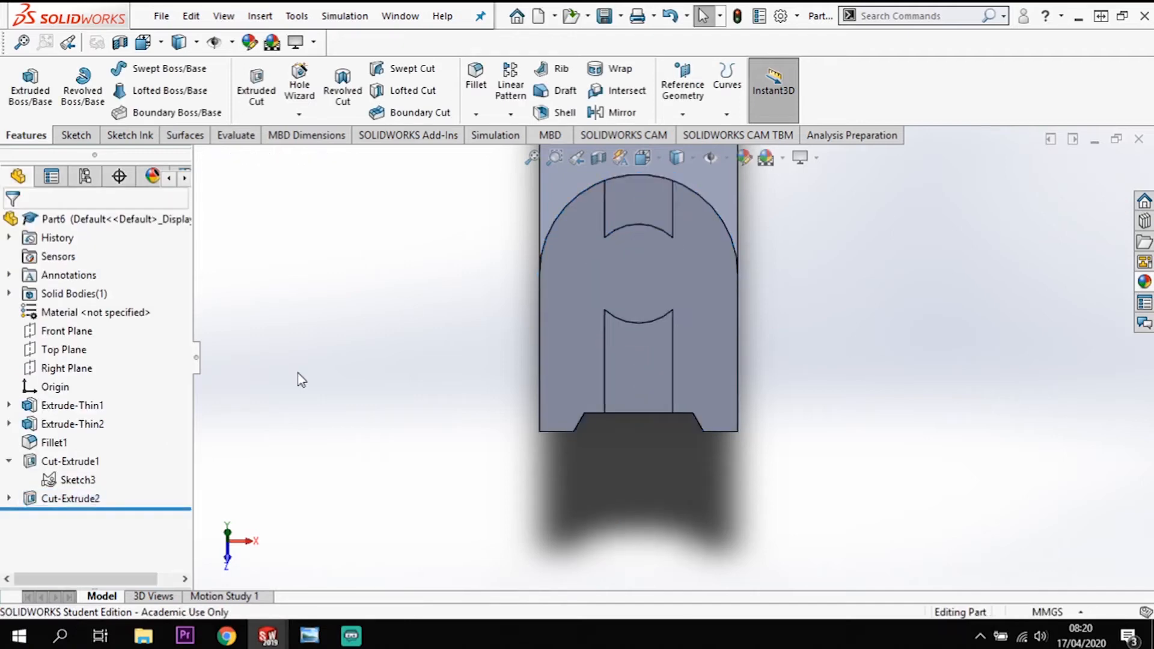
- Reuse Sketch3 to cut the ring regions between the 19 mm and 32 mm circles to a blind depth of 9 mm
click(78, 480)
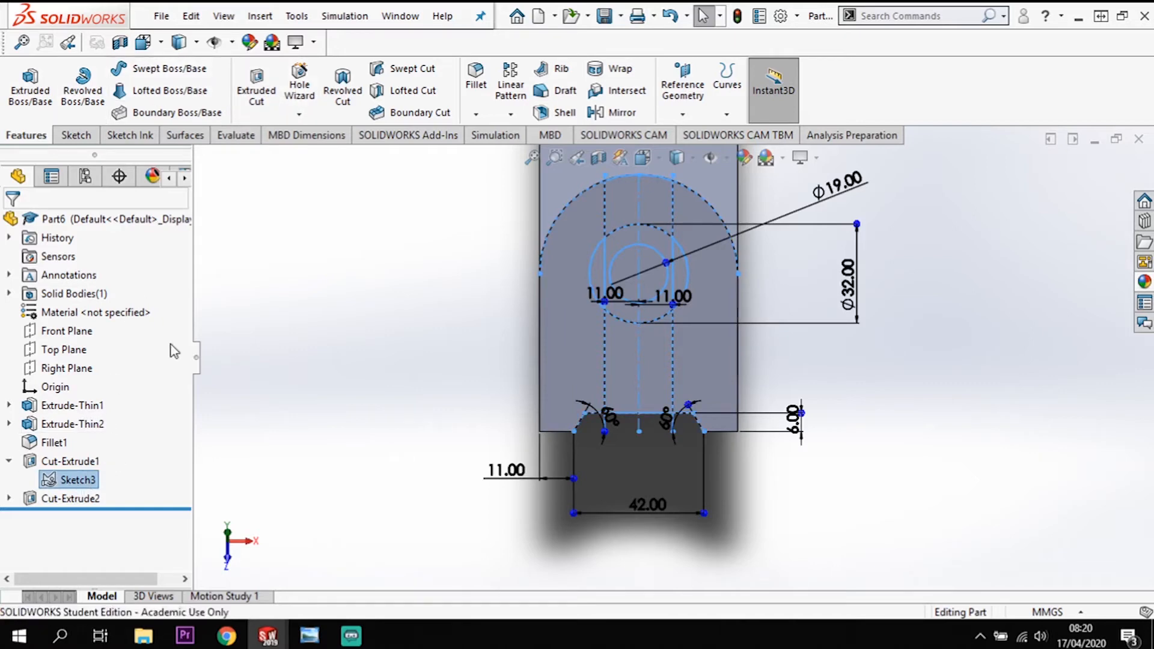
click(256, 84)
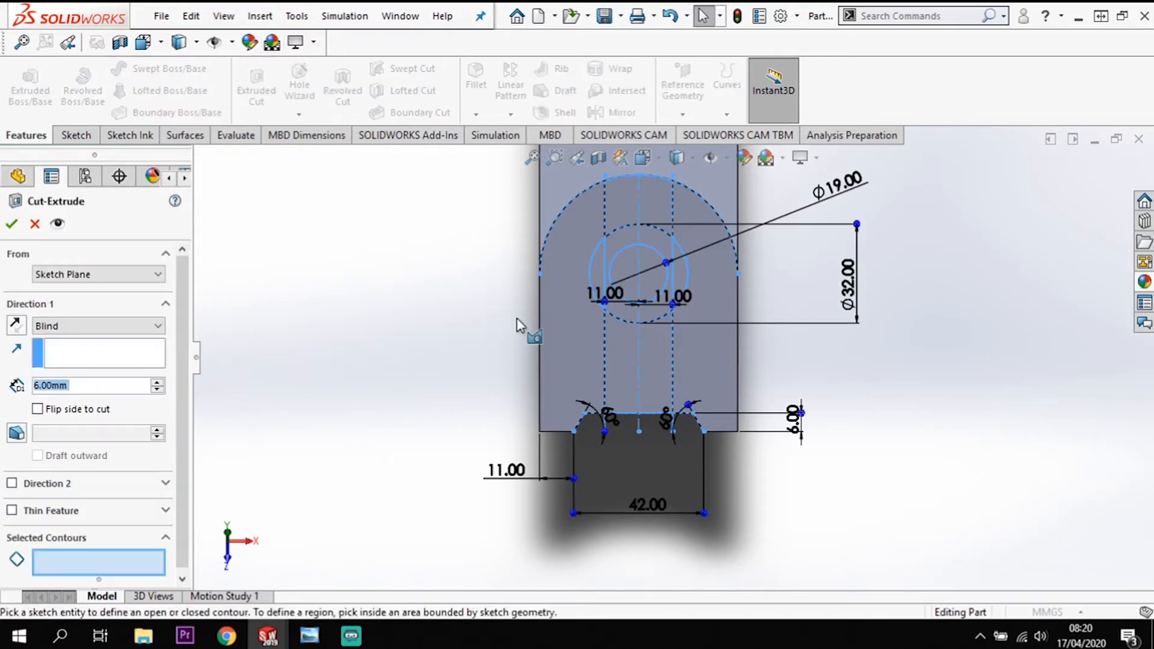
click(599, 271)
click(622, 250)
click(682, 273)
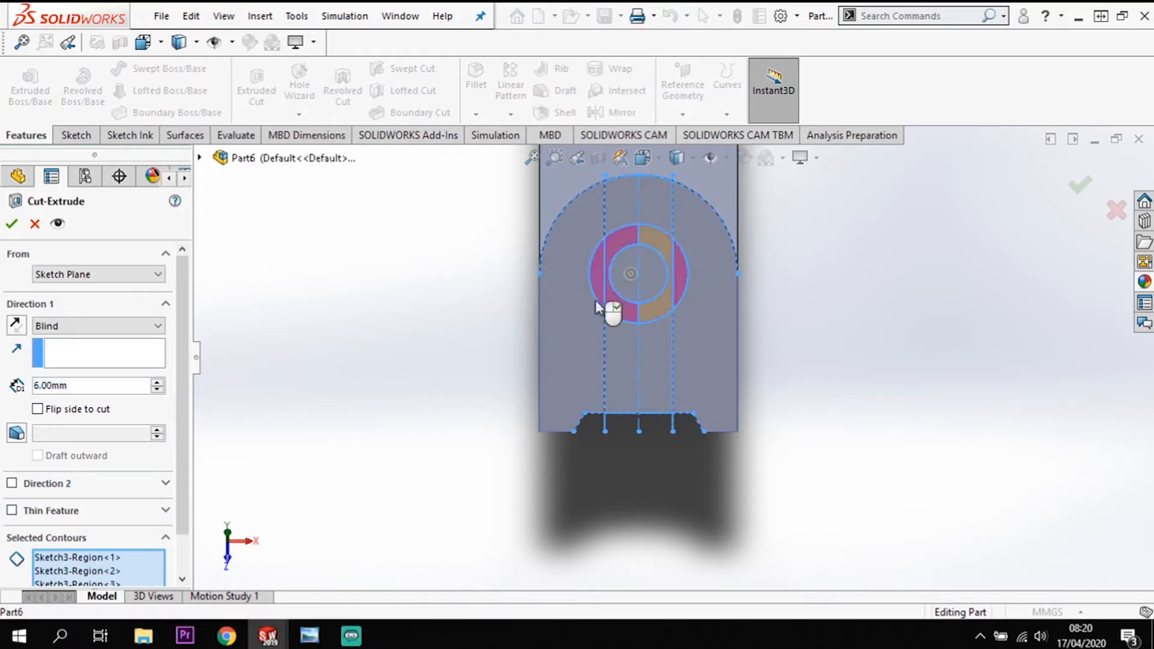
double_click(85, 388)
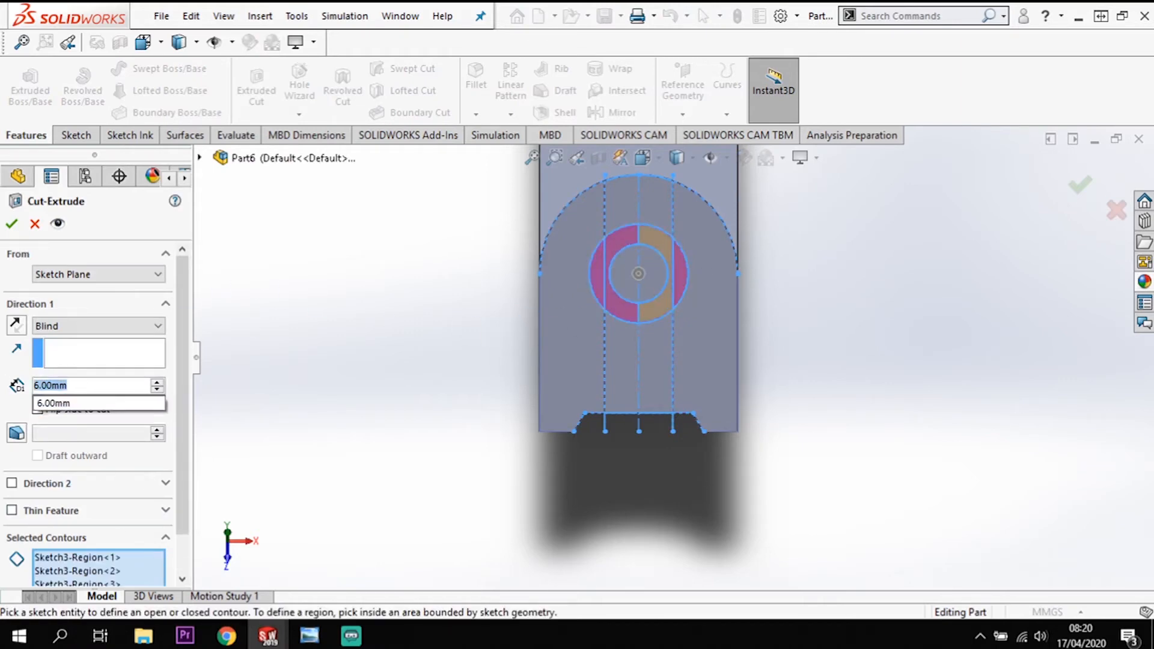
text(9)
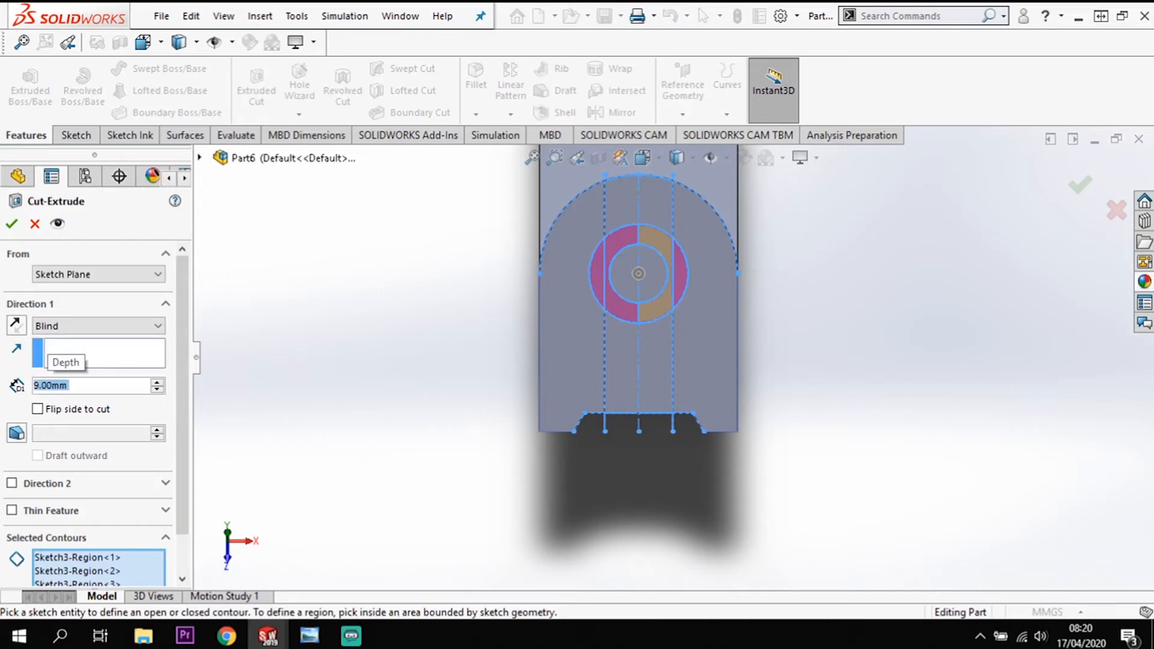
click(11, 224)
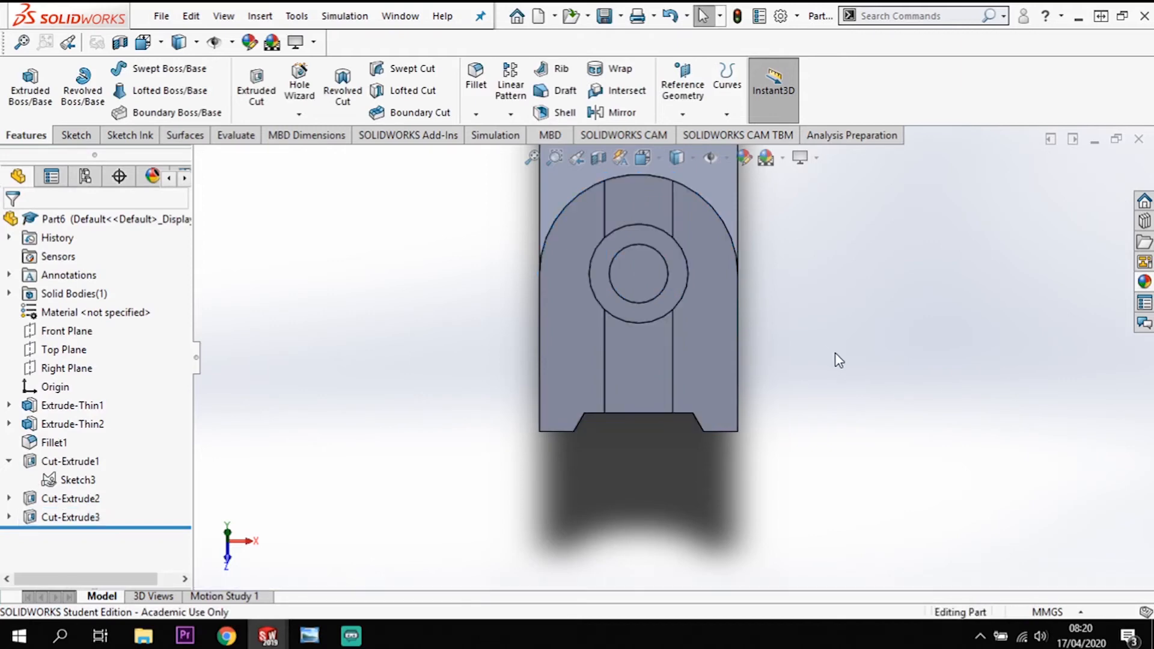
- Reuse Sketch3 to cut both halves of the 19 mm circle through the arm, Up To Surface at the arm's inner face
click(78, 480)
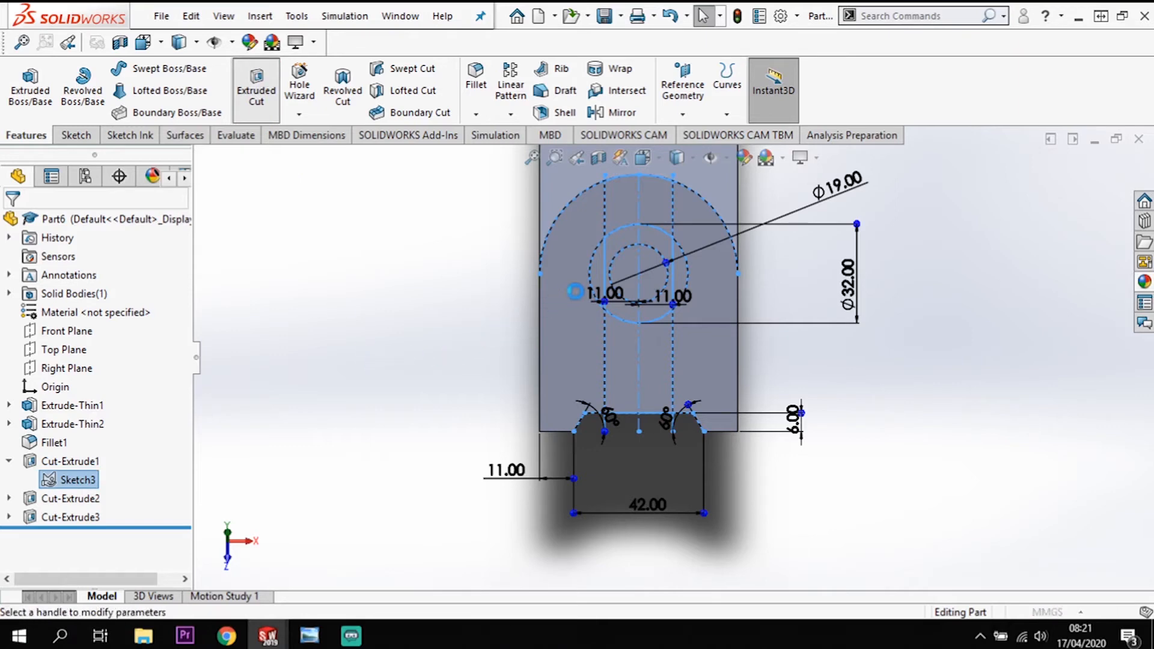
click(629, 269)
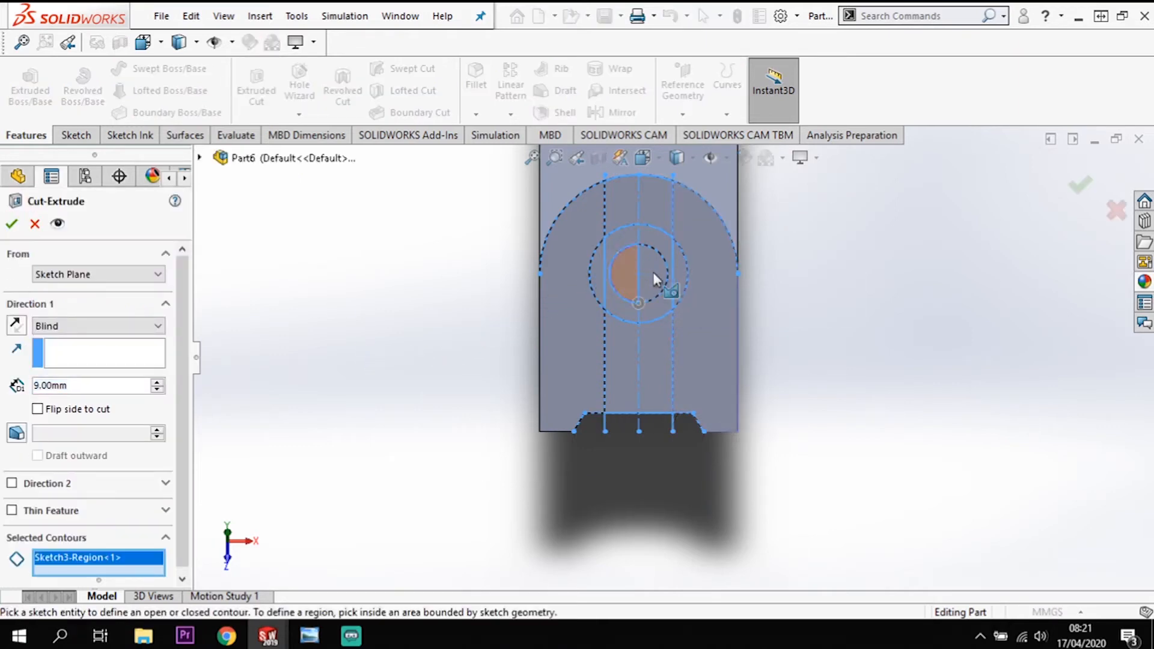
click(656, 278)
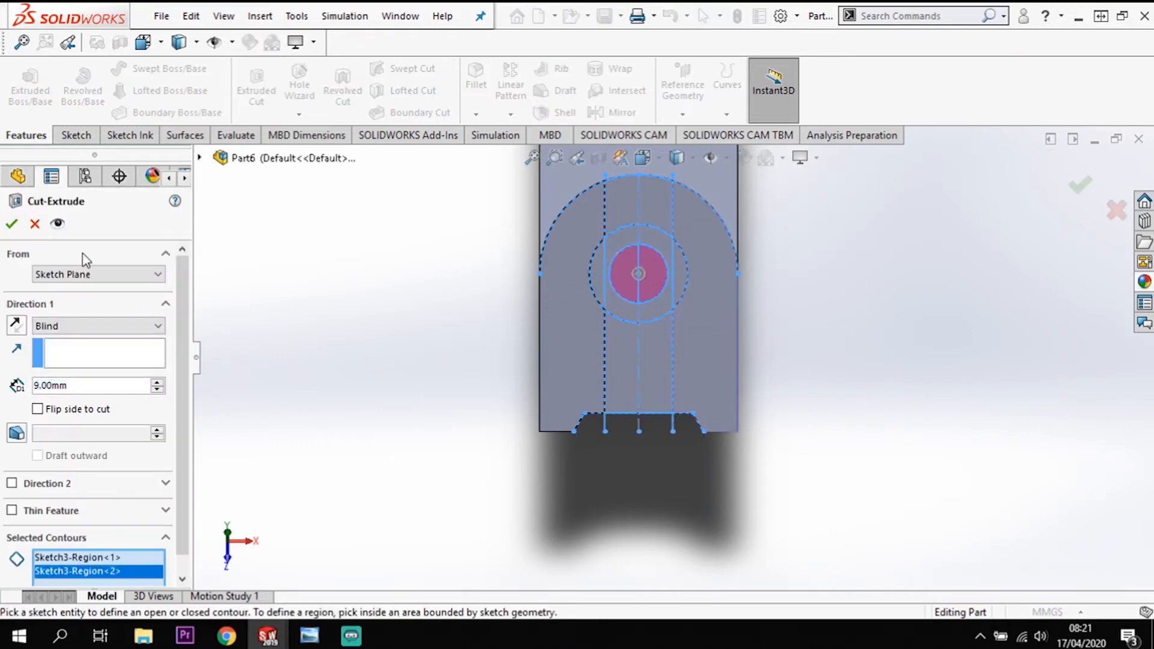
click(78, 326)
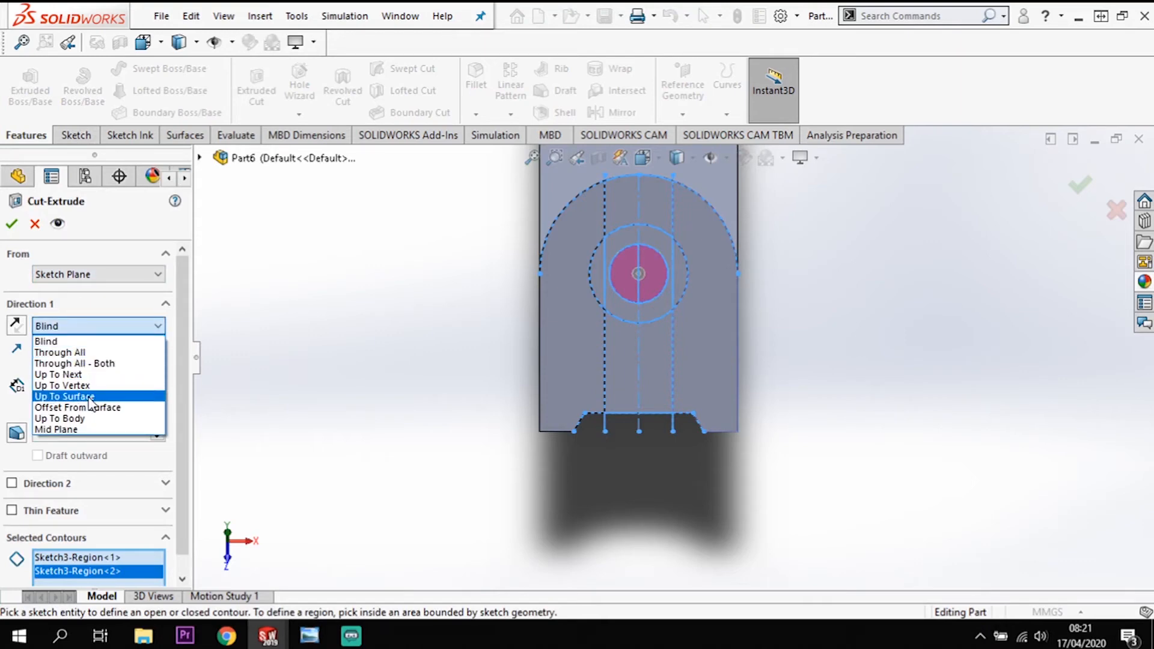
click(89, 397)
middle_drag(853, 433, 831, 273)
click(830, 271)
middle_drag(540, 397, 535, 417)
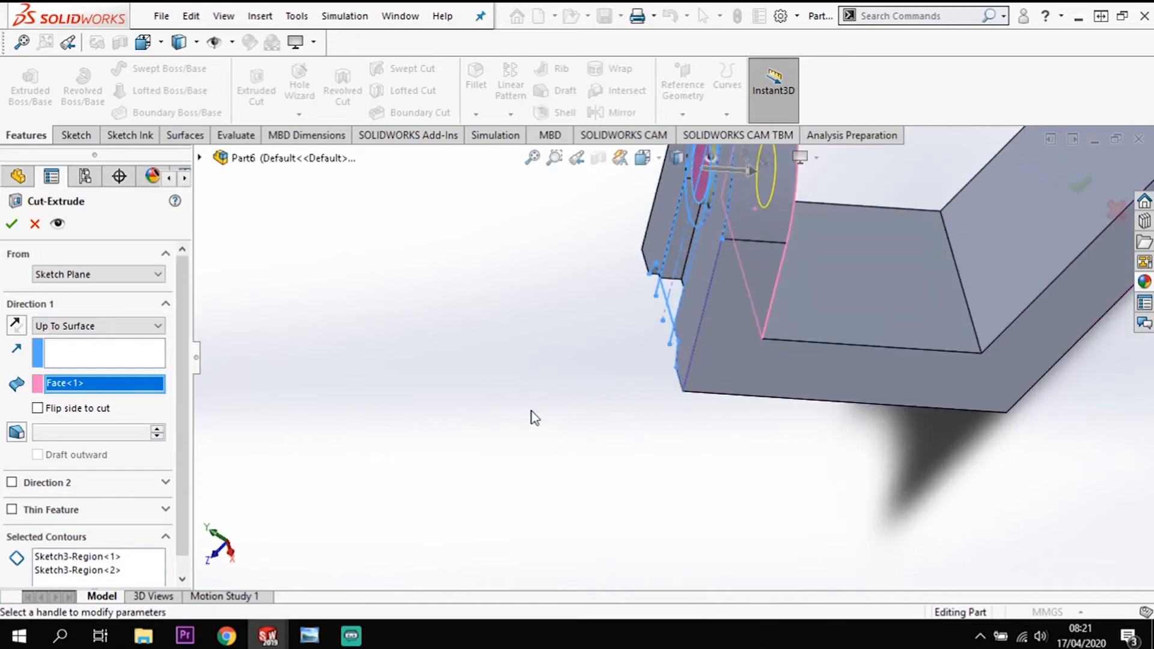
click(12, 225)
key(Return)
middle_drag(659, 526, 688, 485)
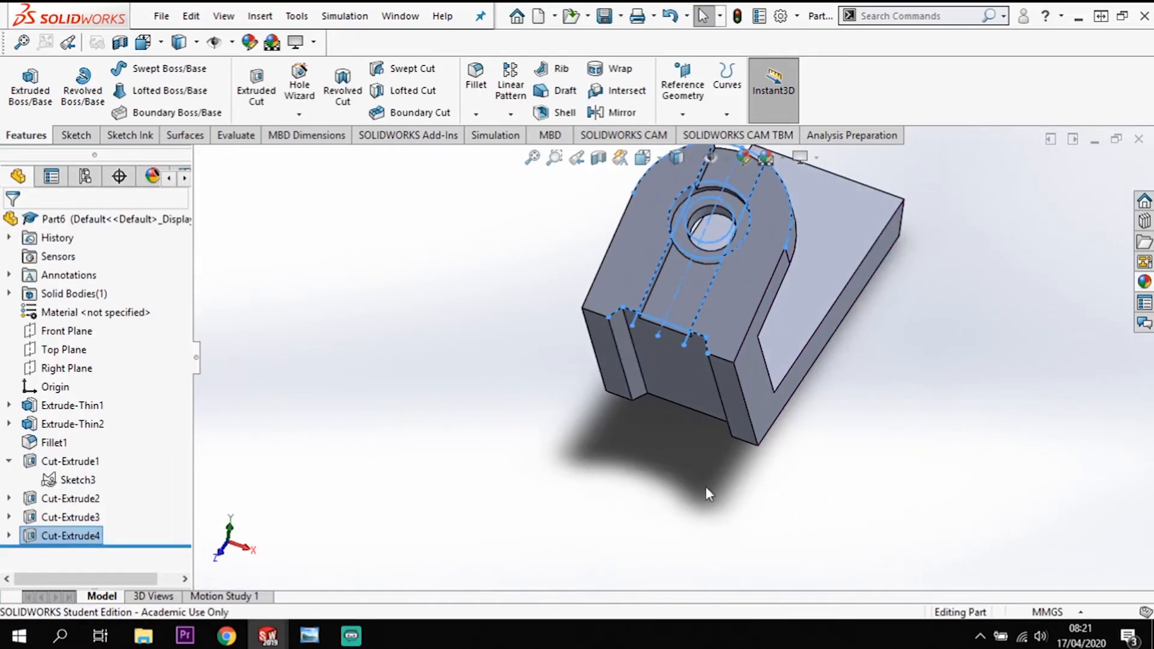
click(757, 514)
- Start a sketch on the flat outer face strip beside the trapezoidal groove of Extrude-Thin1
scroll(757, 514, up, 2)
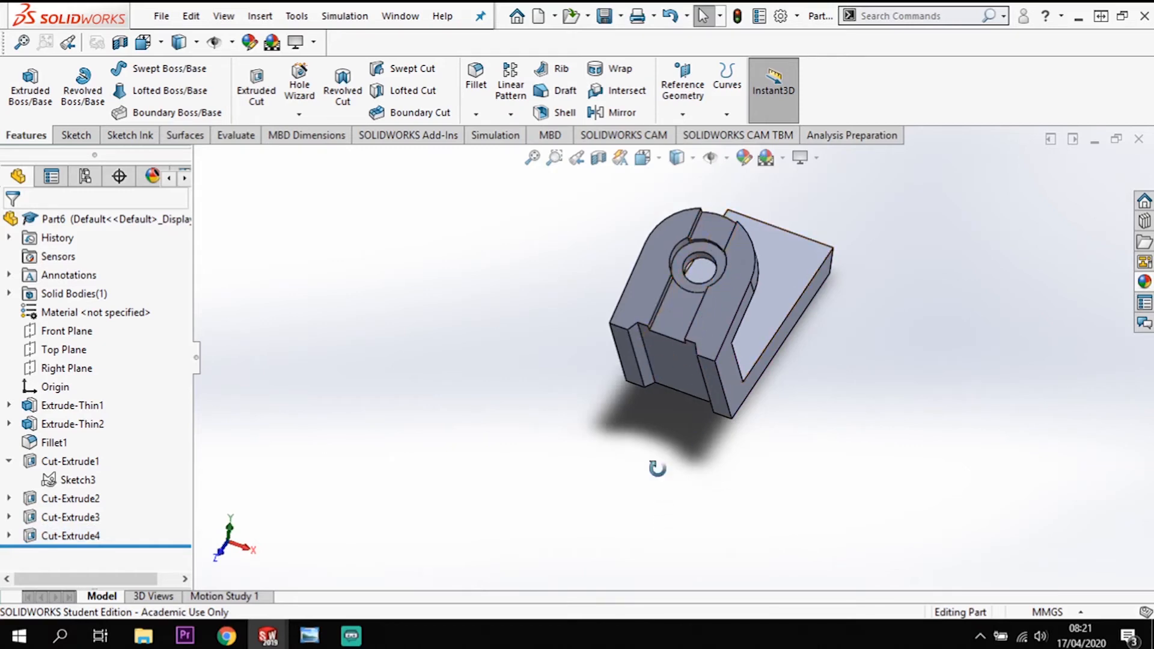
middle_drag(659, 483, 647, 305)
middle_drag(676, 445, 694, 424)
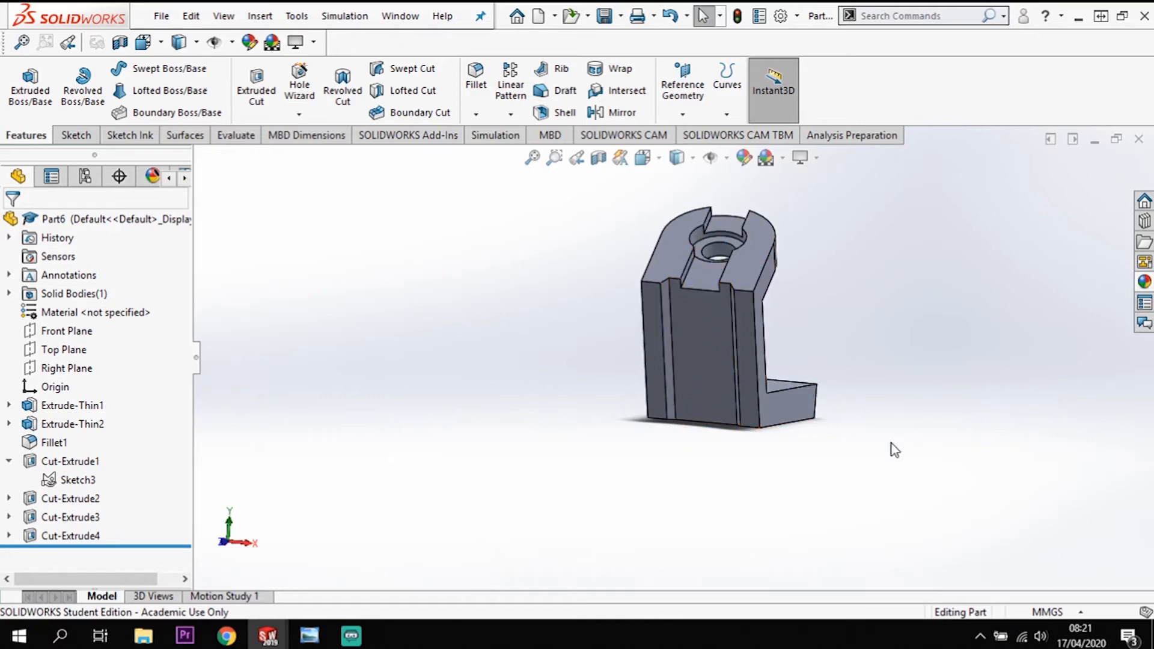
middle_drag(899, 443, 868, 358)
middle_drag(555, 430, 584, 385)
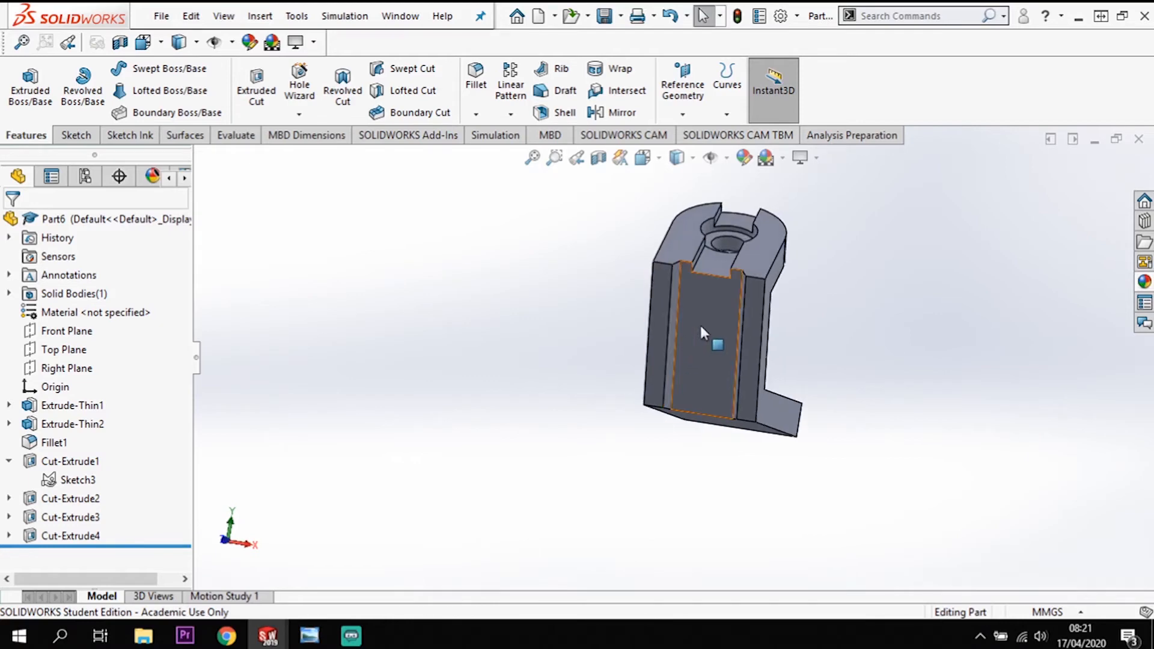
click(702, 326)
click(755, 331)
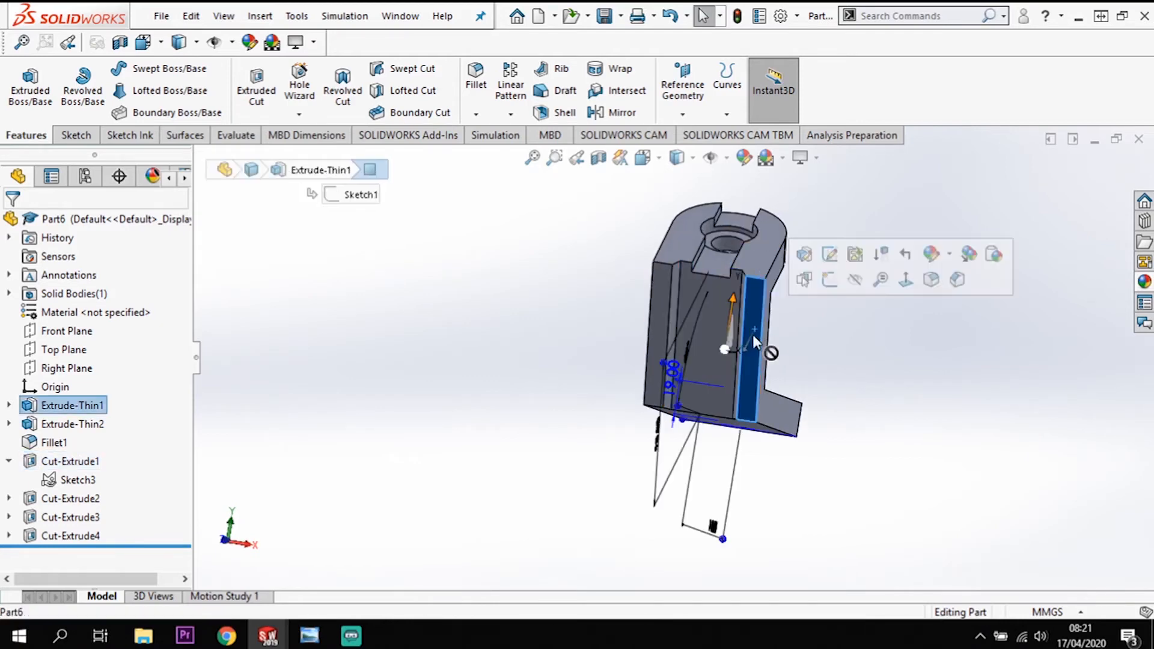
click(830, 279)
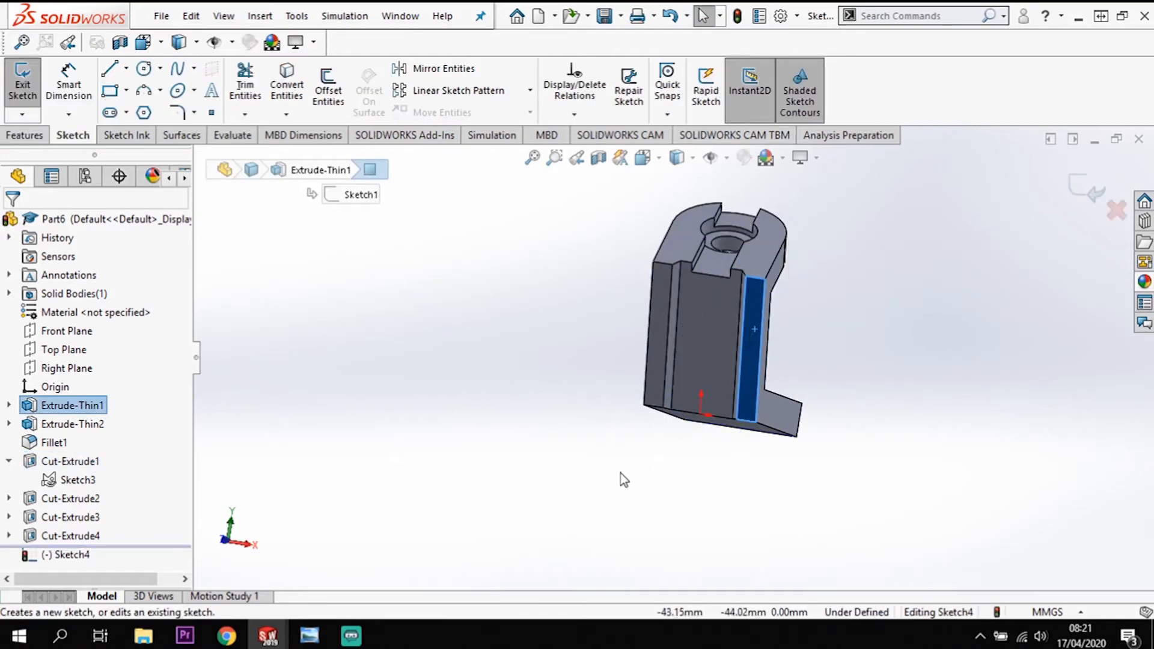
click(125, 68)
click(129, 114)
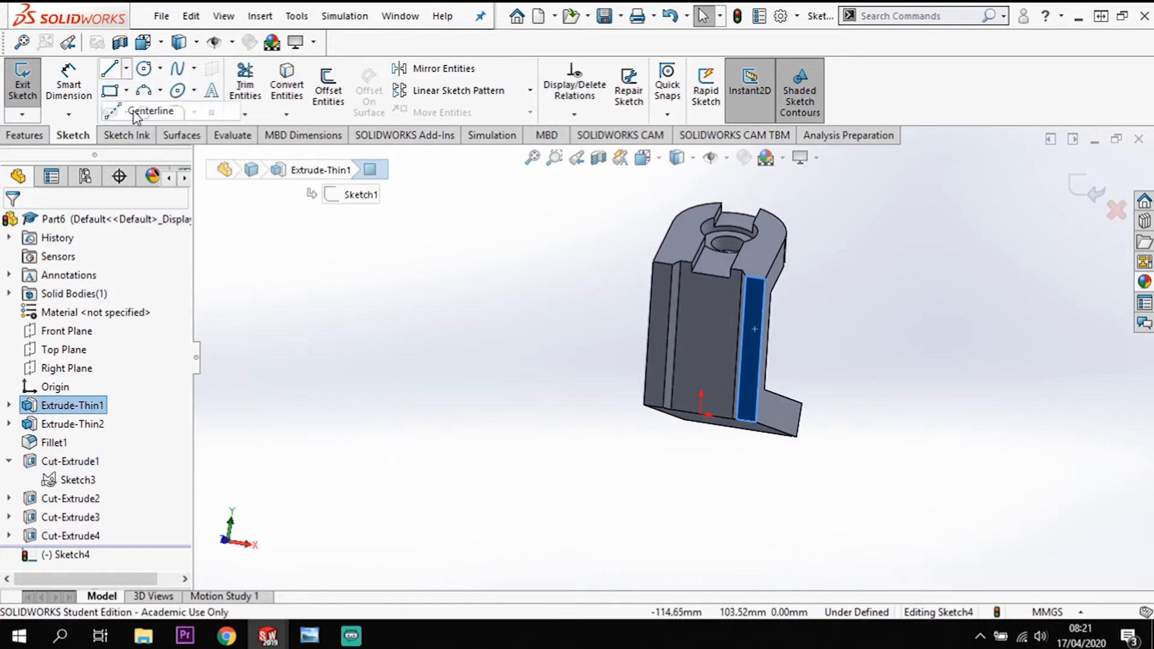
click(701, 414)
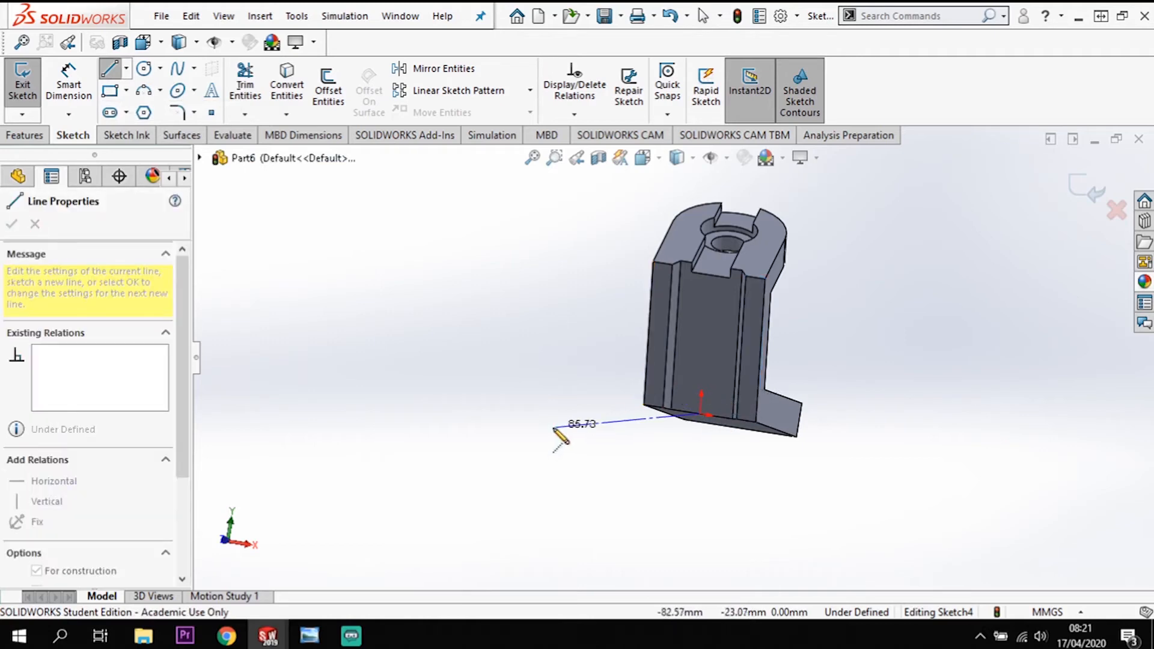
key(Escape)
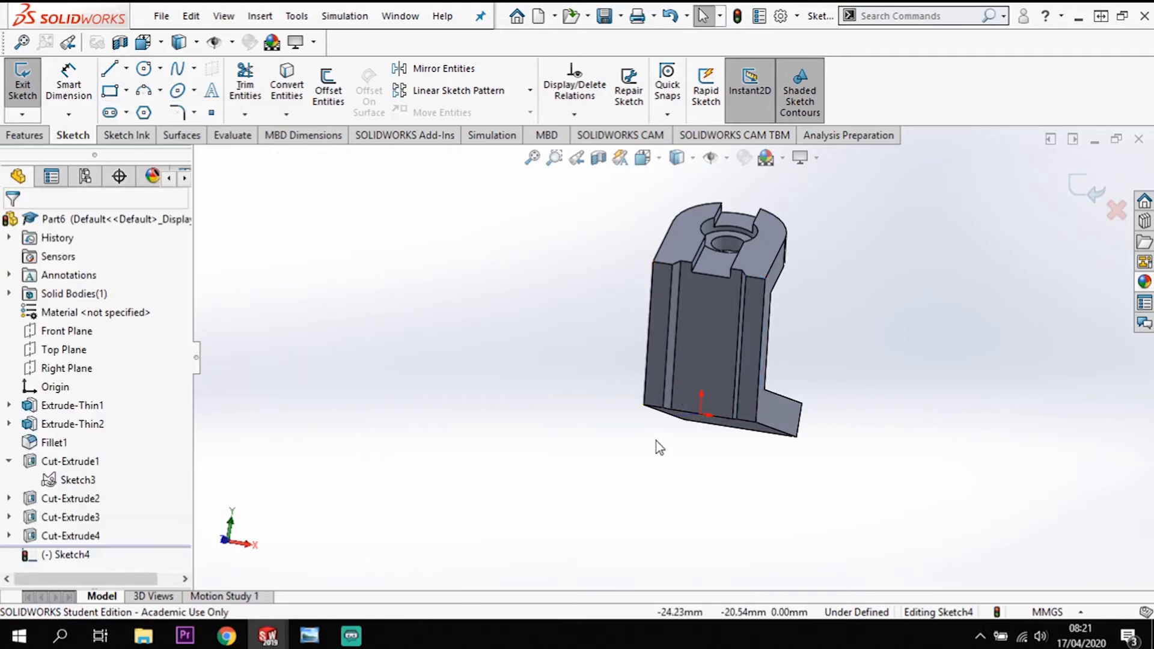
- Draw a vertical centerline along the groove from the midpoint of its upper edge to the midpoint of its lower edge
key(ctrl+8)
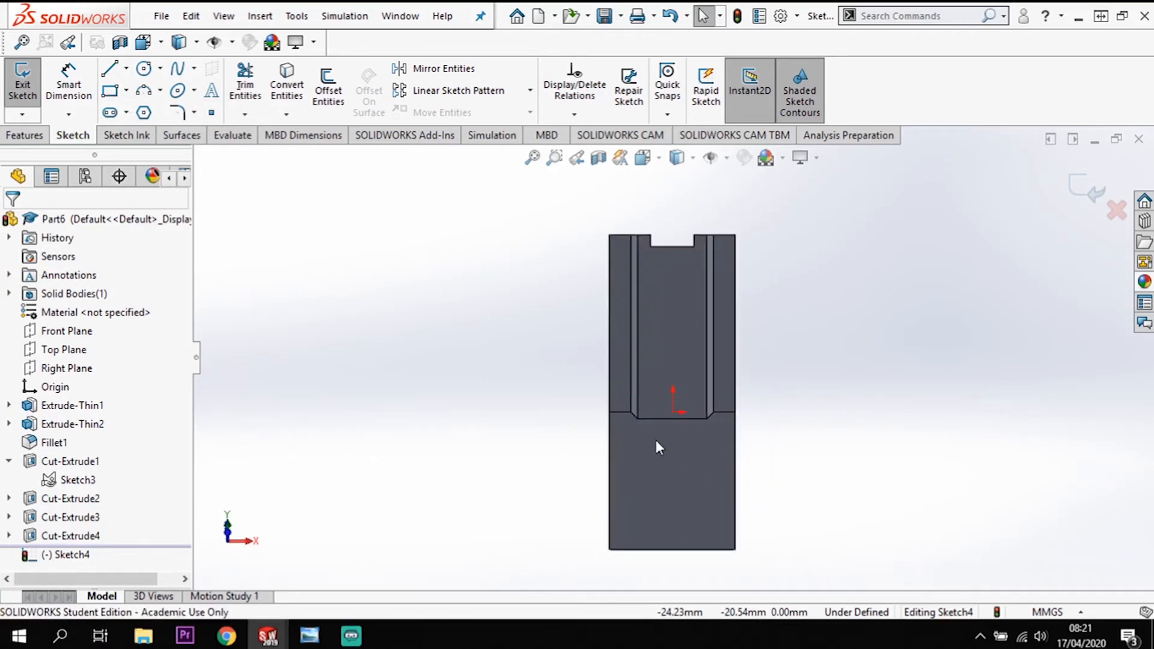
click(126, 68)
click(151, 112)
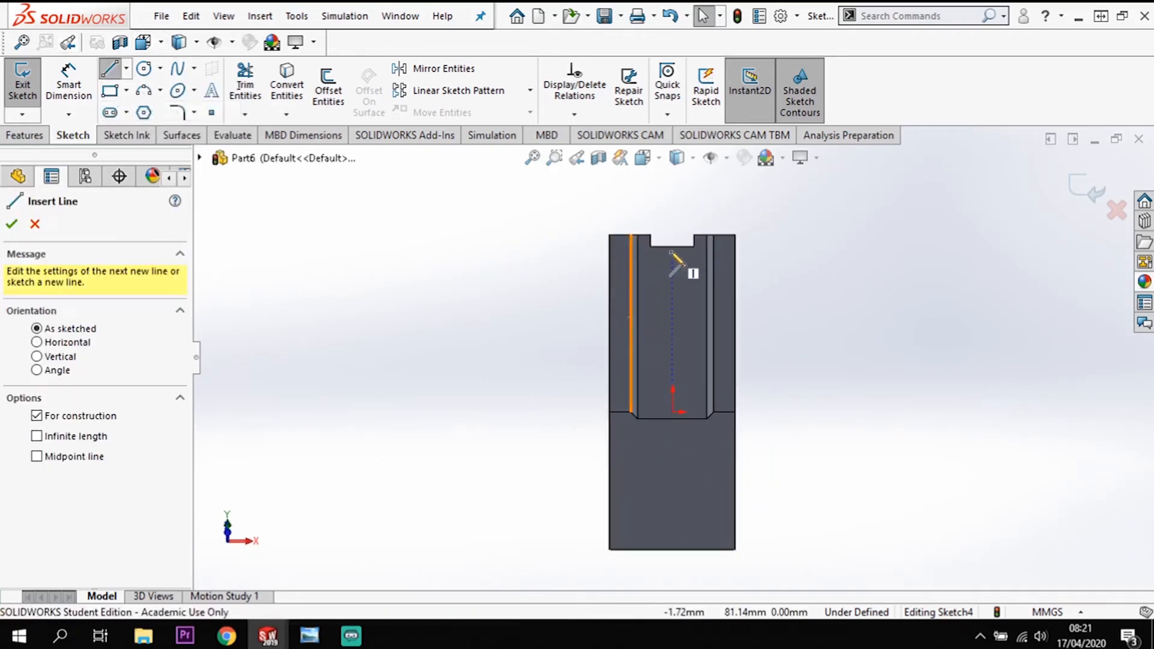
click(672, 246)
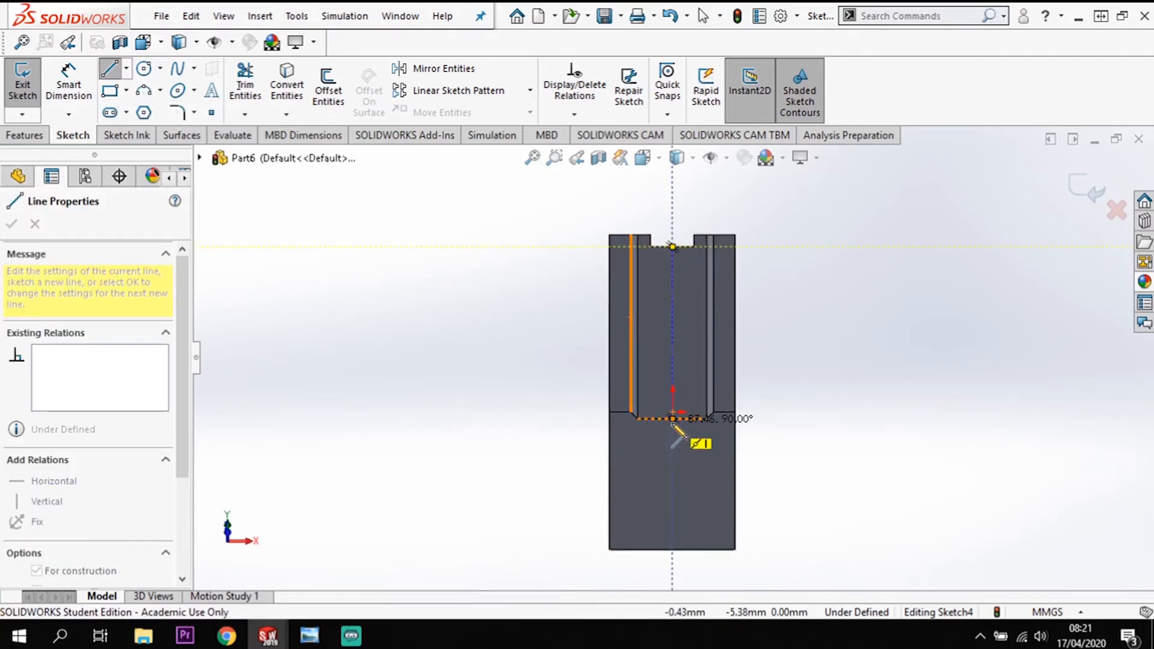
click(673, 418)
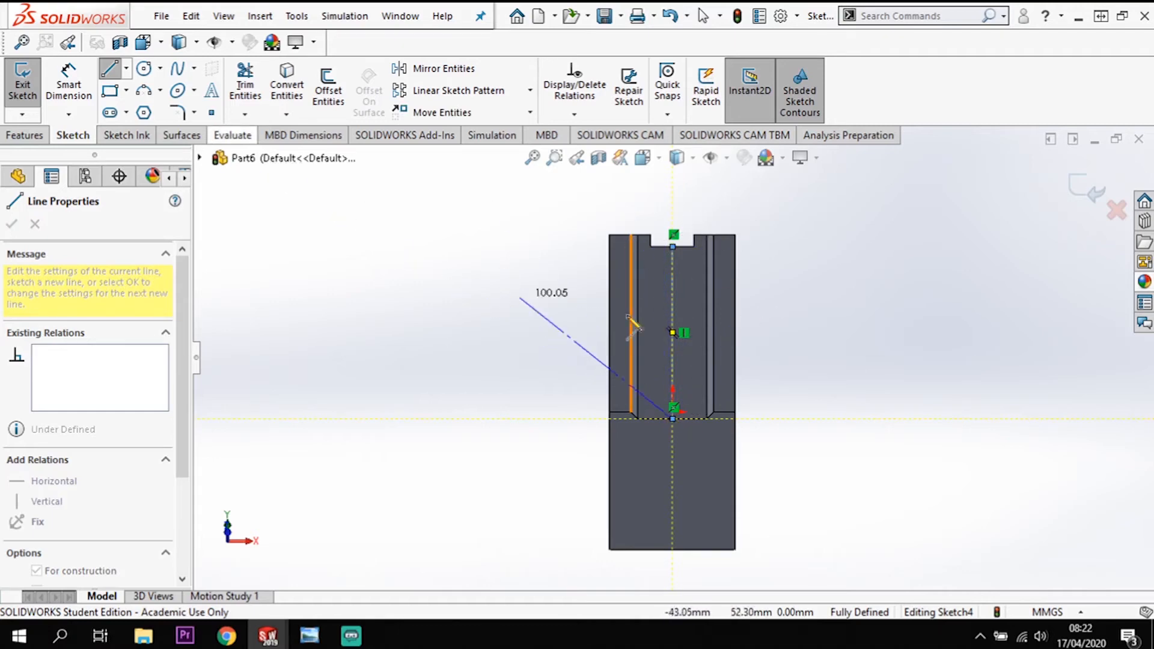
key(Escape)
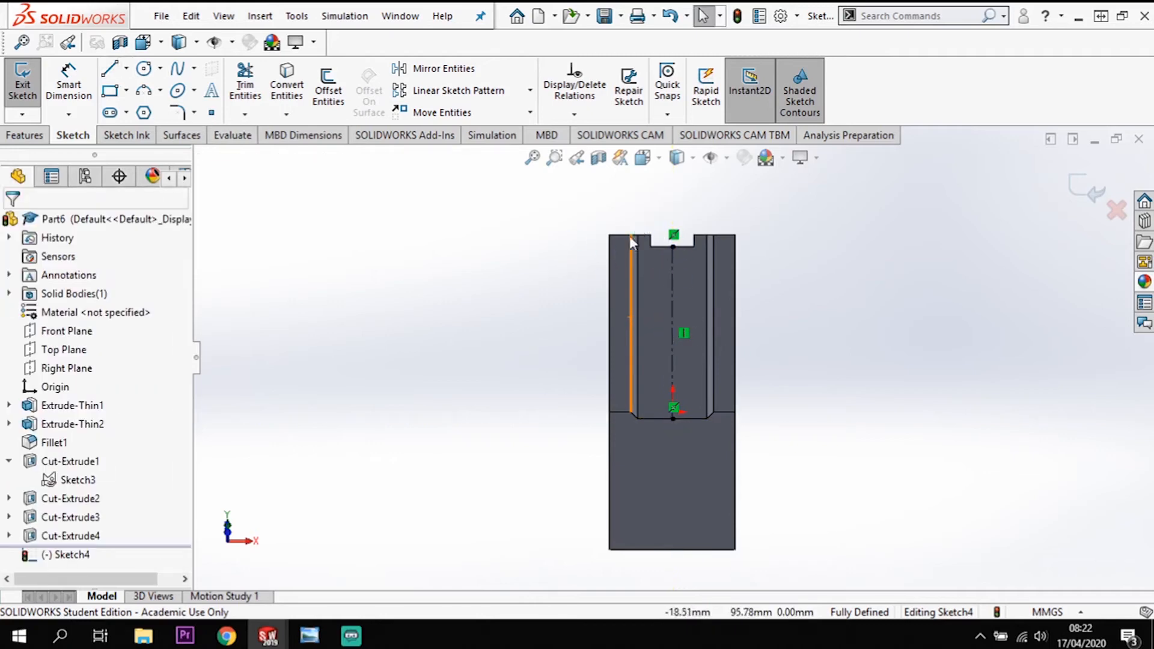
- Sketch two circles centred on the centerline, the upper about 21 mm and the lower about 25 mm in diameter
click(144, 68)
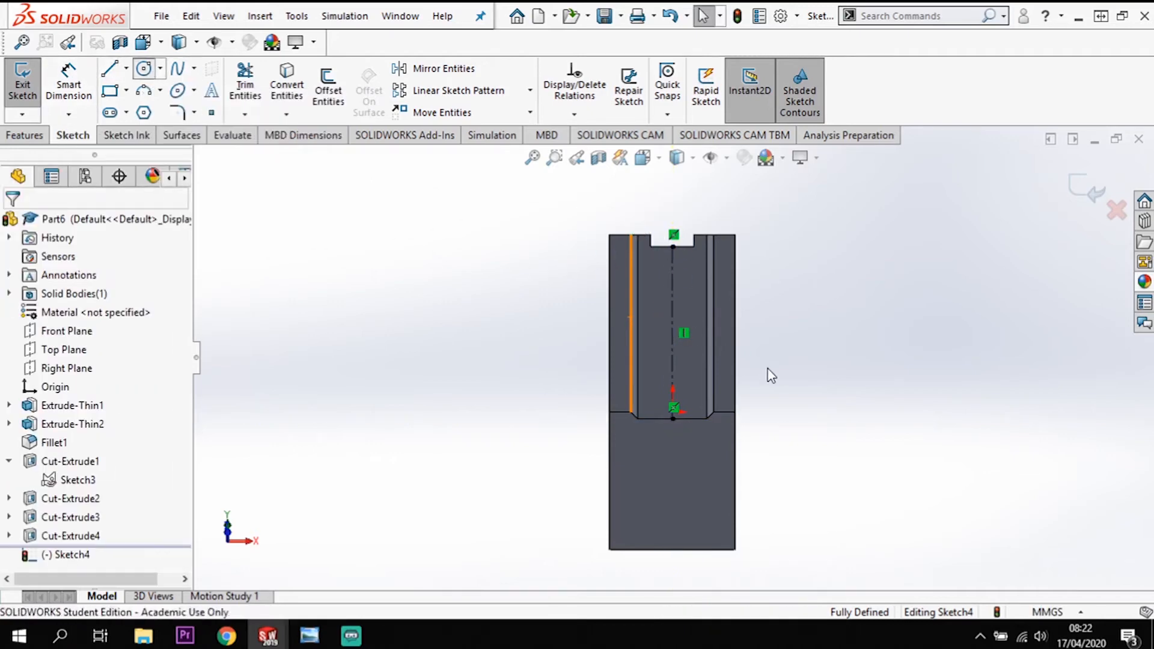
click(673, 290)
click(693, 291)
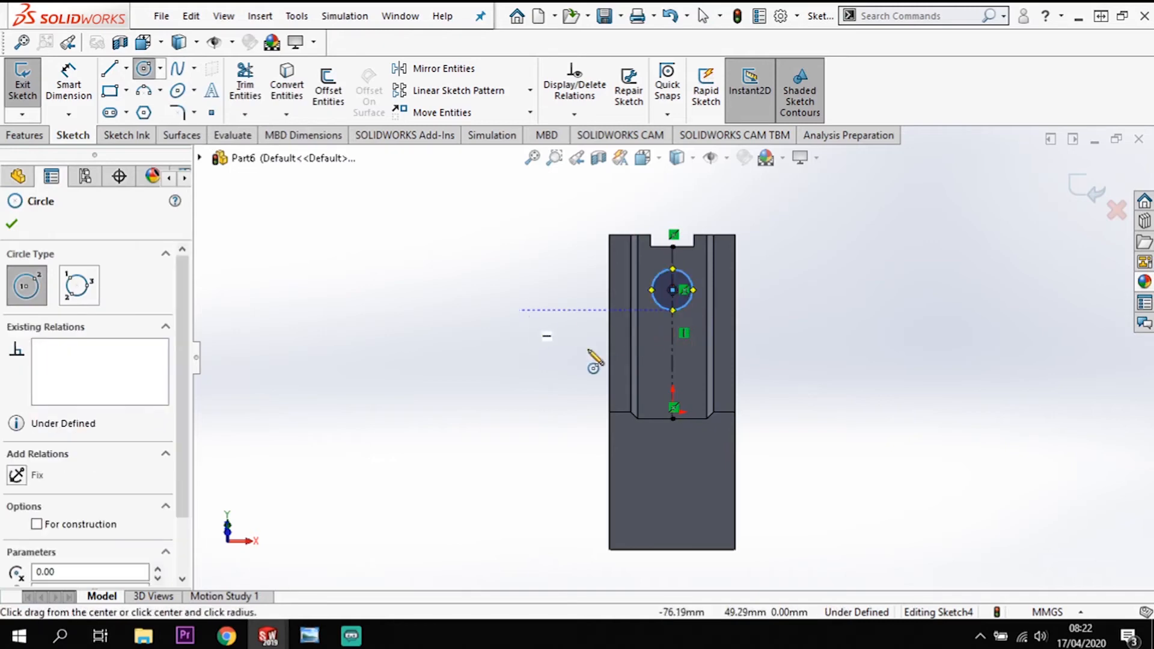
click(672, 373)
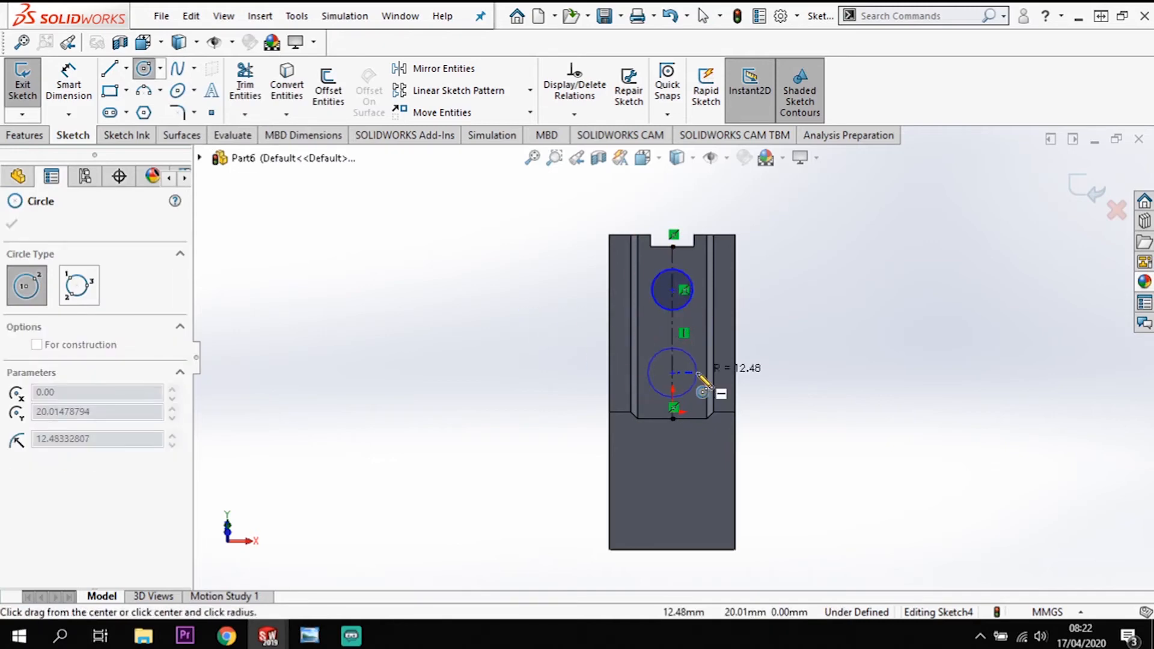
click(698, 373)
key(Escape)
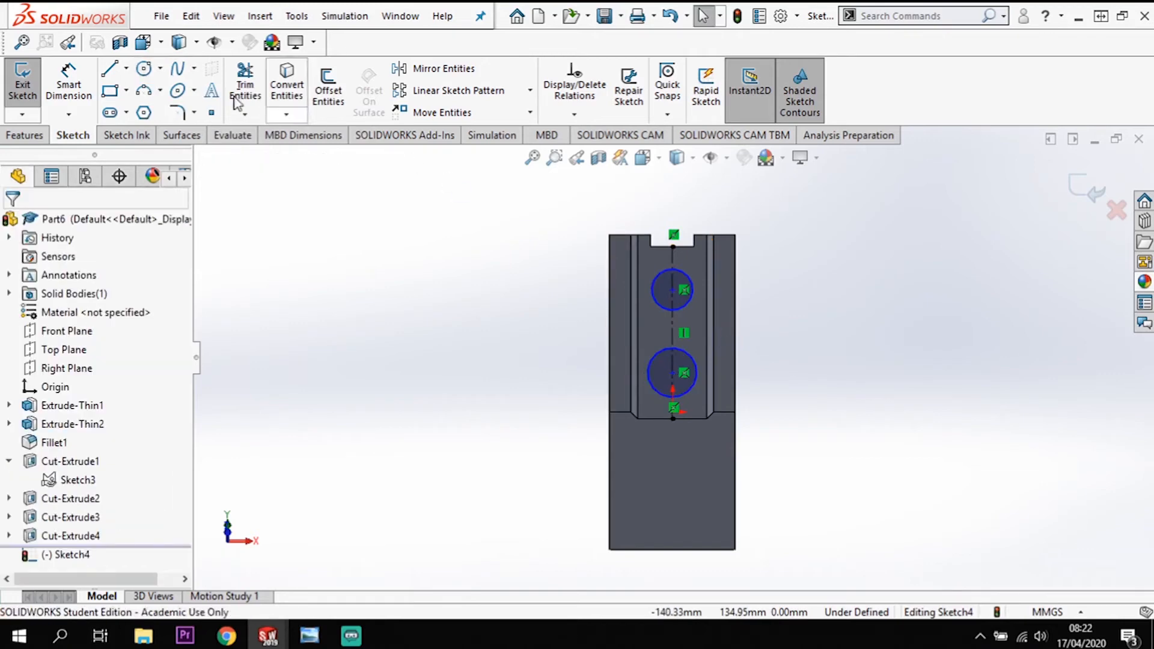
- Dimension the upper circle's centre 28 mm below the arm's upper edge
click(79, 71)
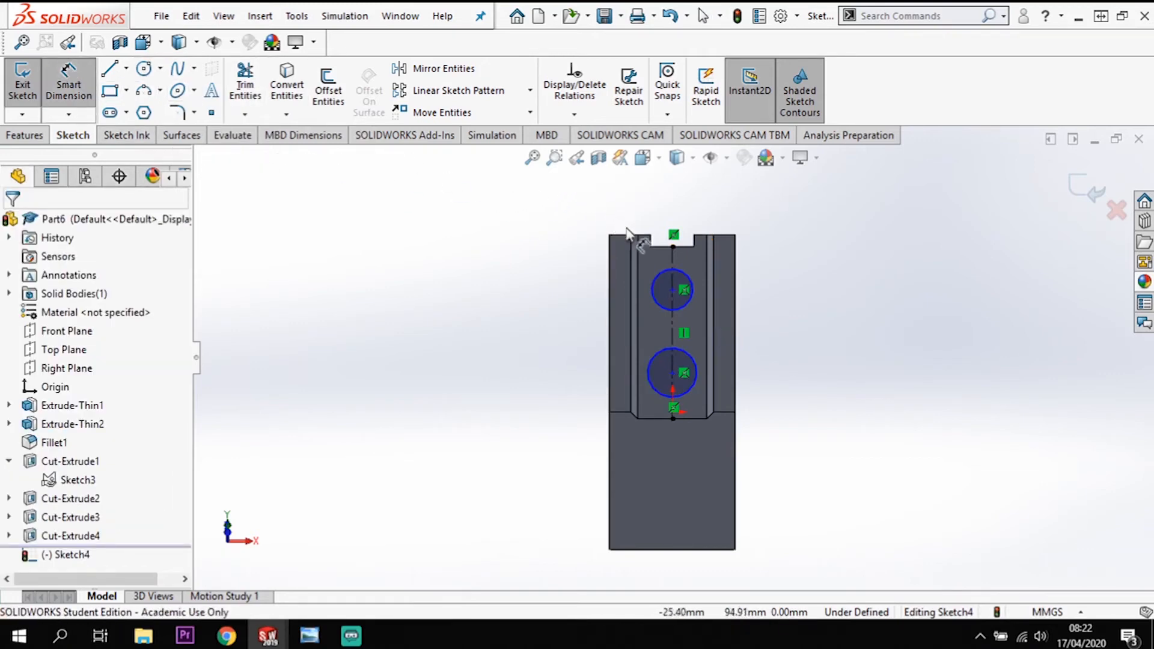
click(645, 238)
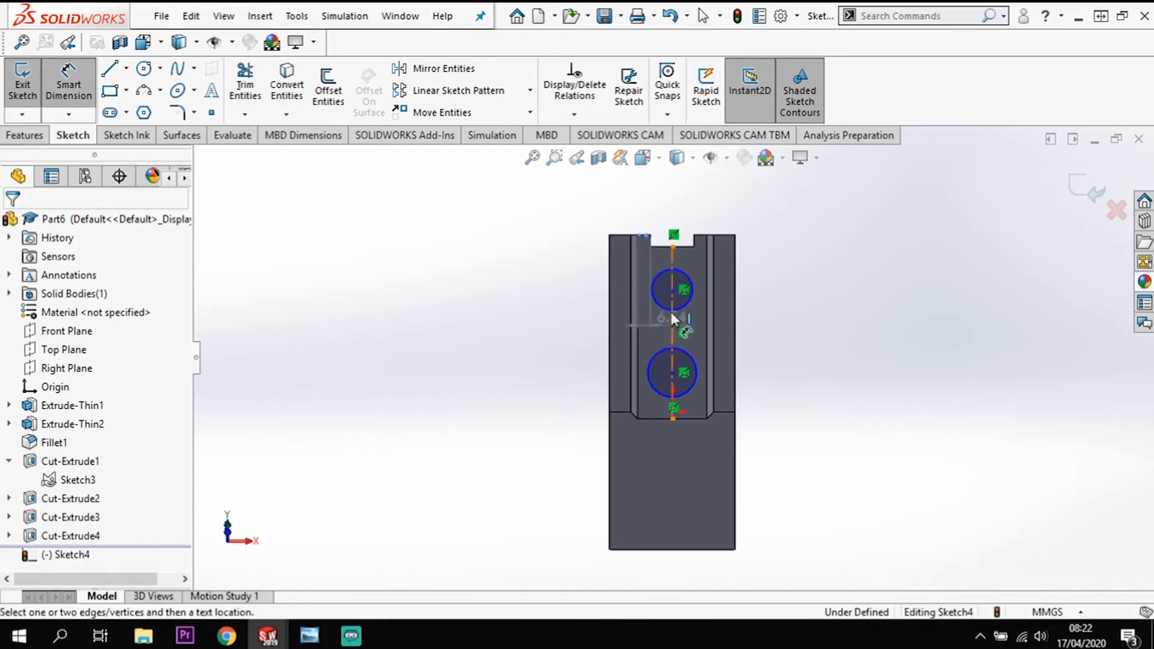
click(673, 291)
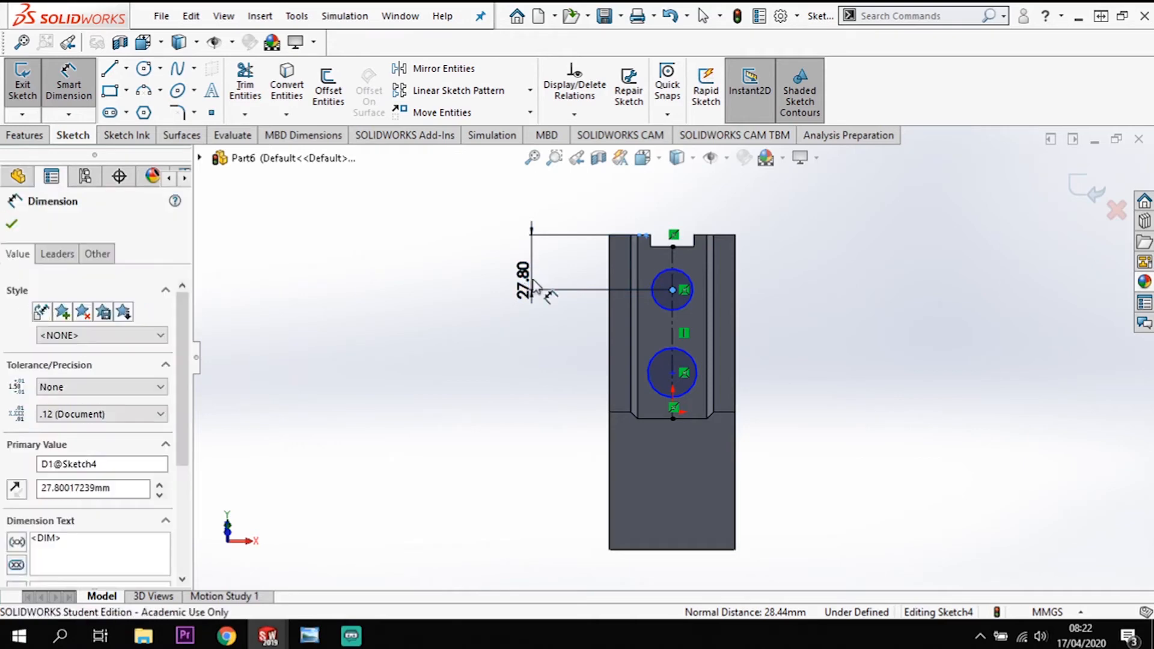
text(28)
key(Return)
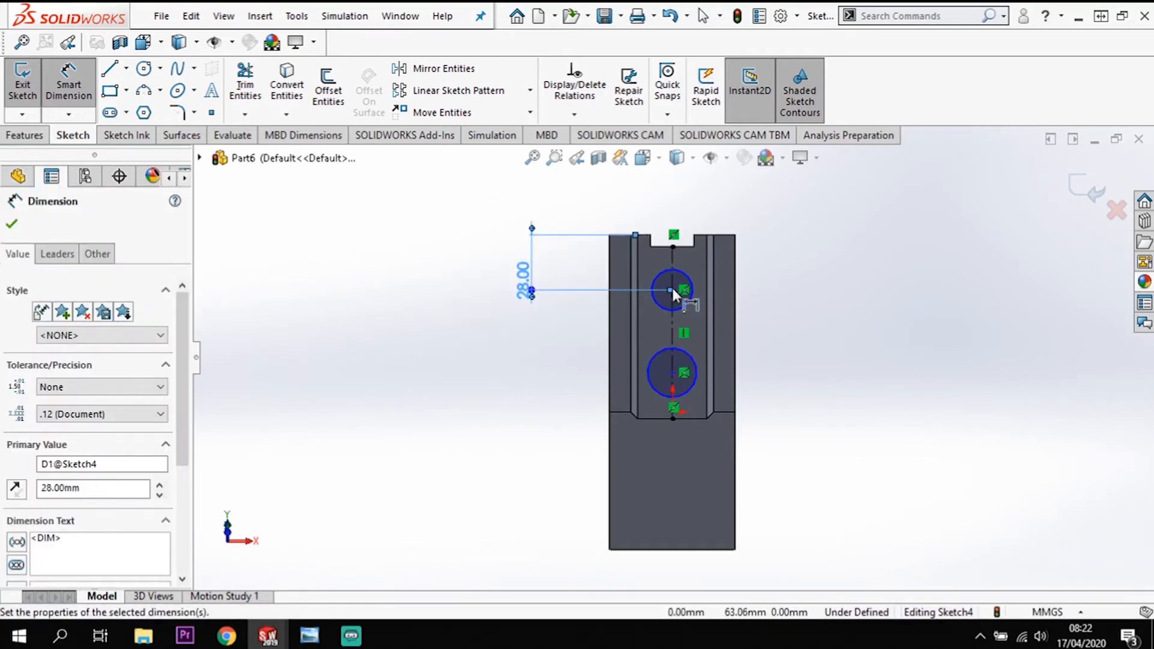
- Dimension the distance between the two circle centres as 29 mm
click(673, 291)
click(673, 373)
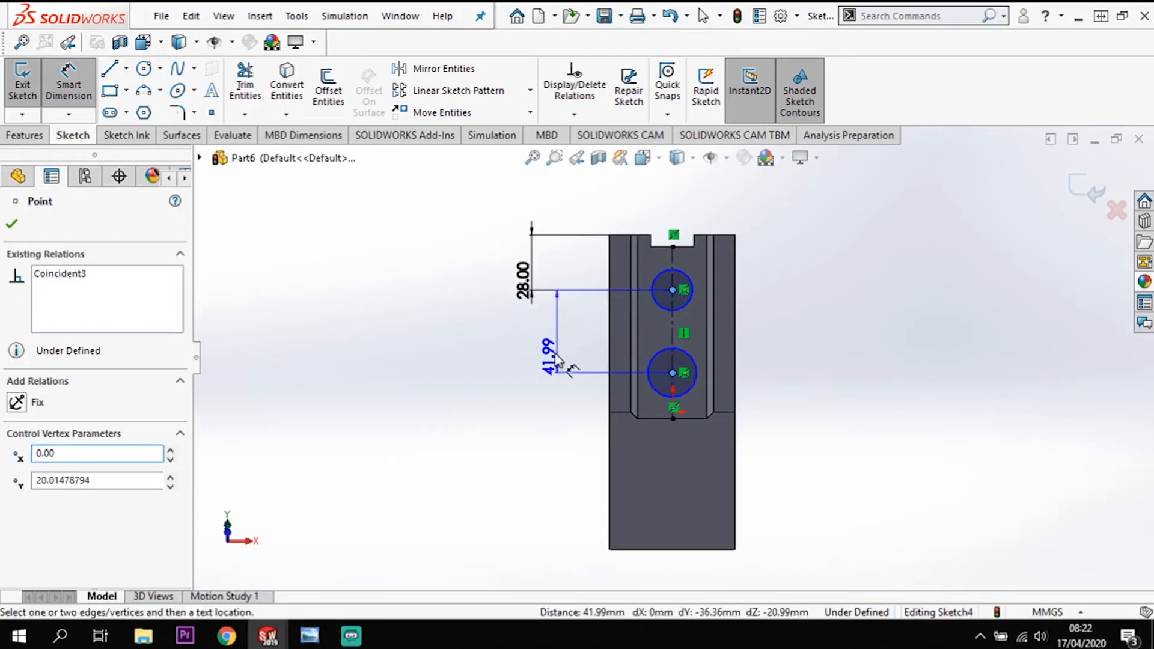
click(562, 358)
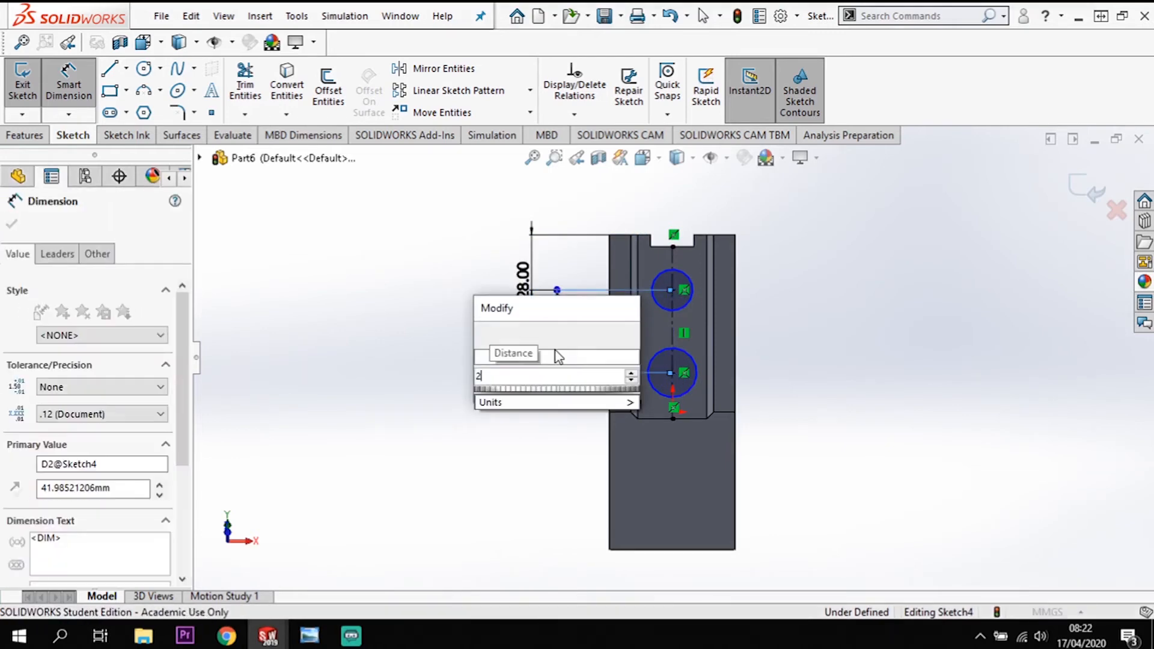
key(Return)
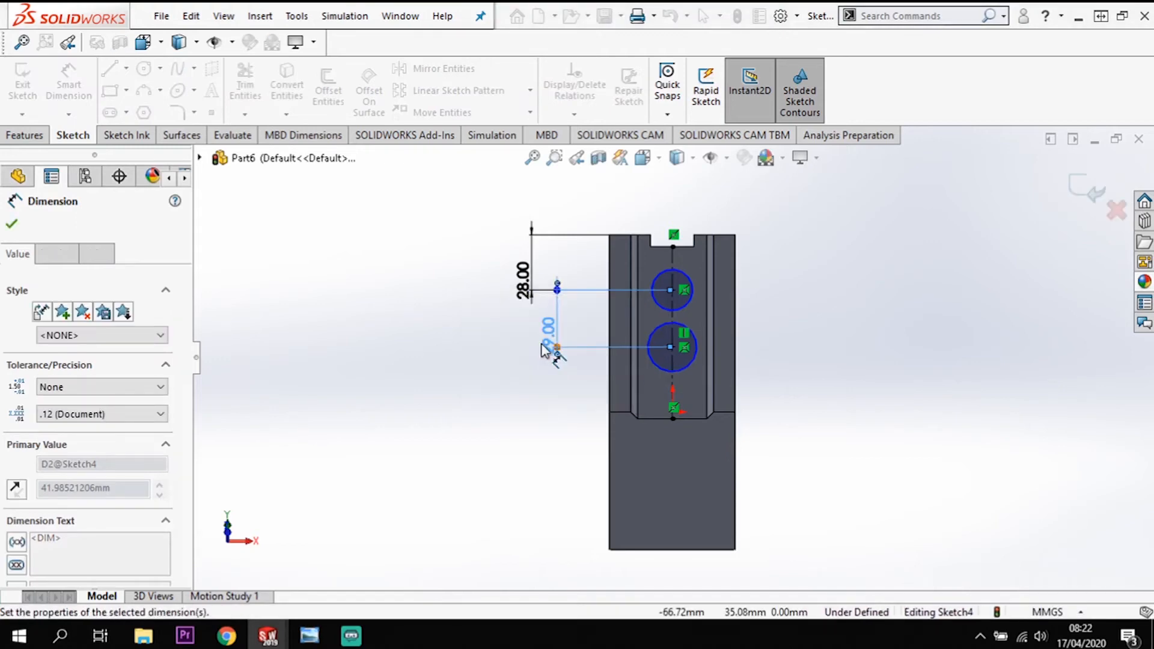
- Dimension the upper circle's diameter as 13 mm
mouse_move(736, 347)
middle_down()
mouse_move(794, 334)
mouse_move(773, 356)
middle_up()
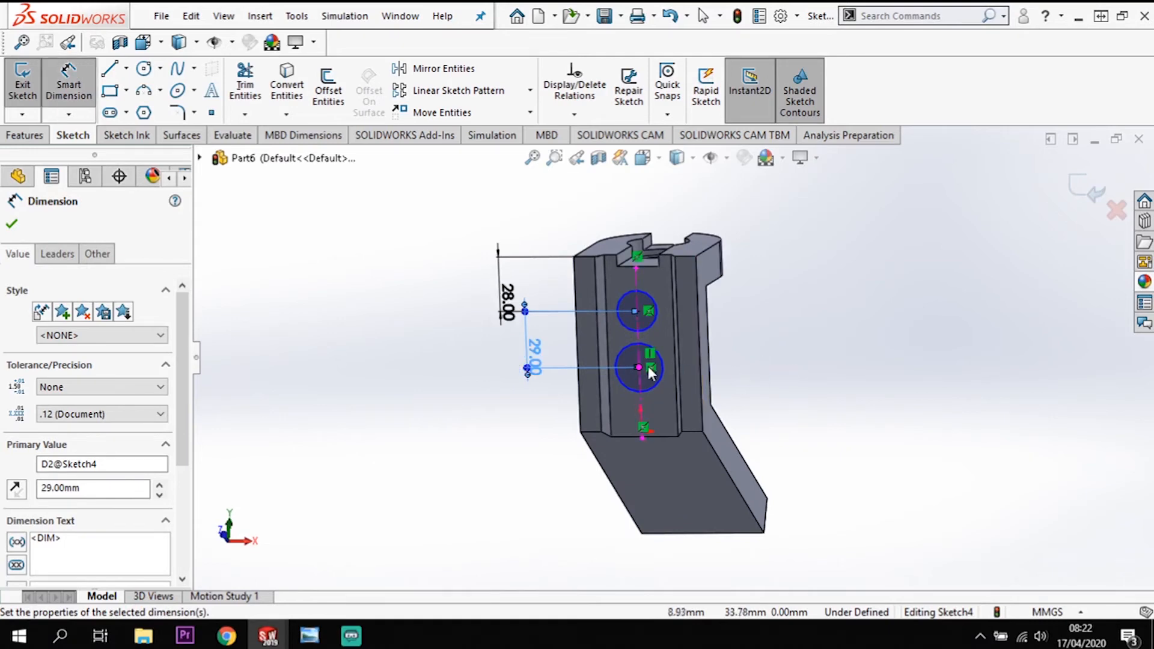
click(70, 83)
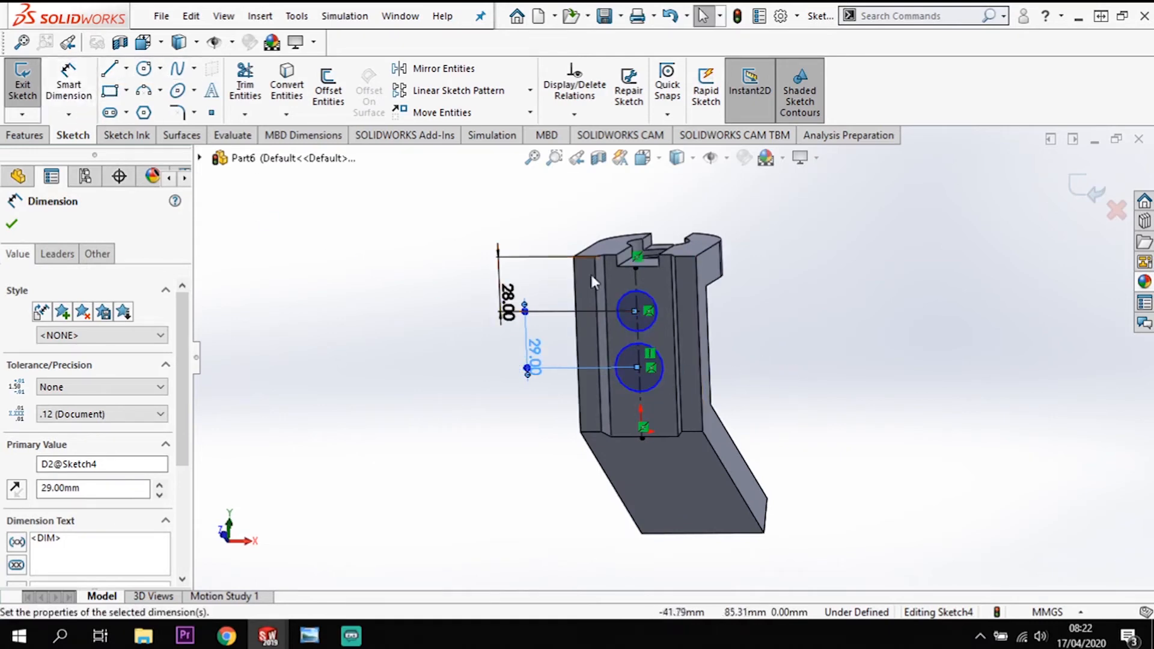
click(68, 83)
click(643, 291)
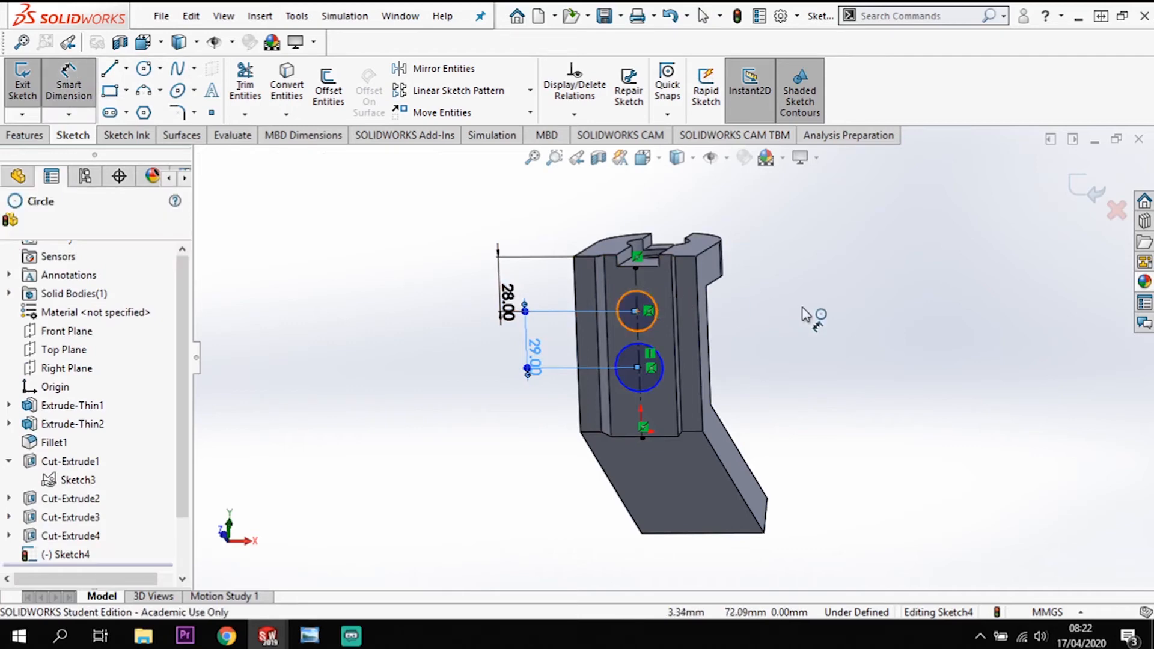
click(776, 309)
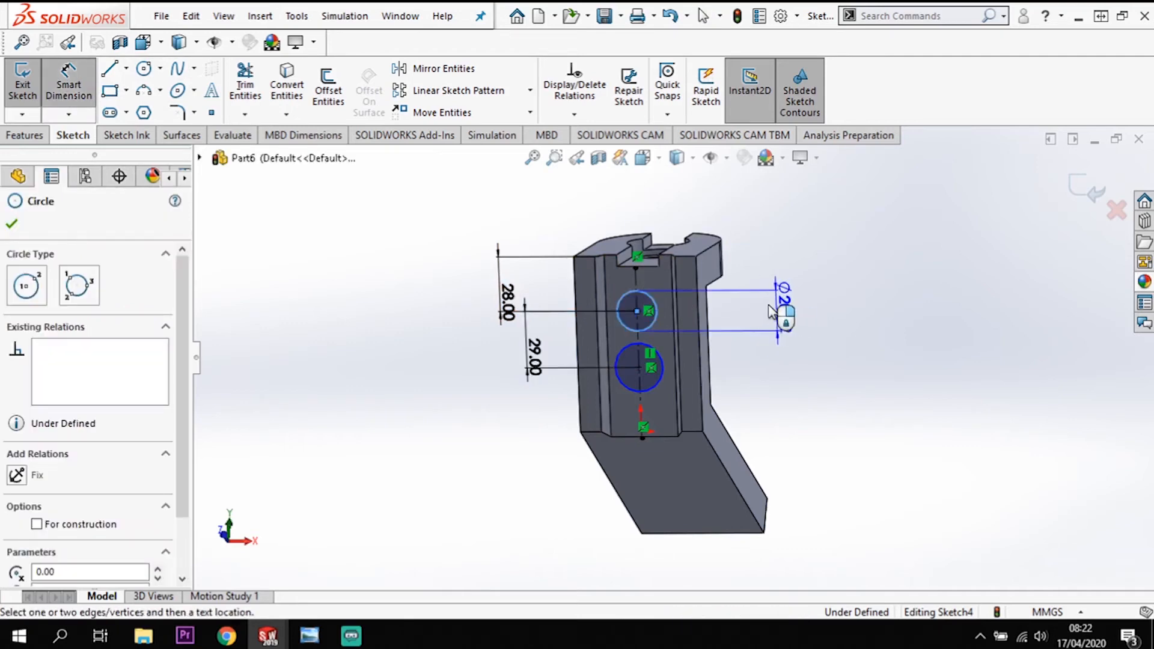
click(877, 300)
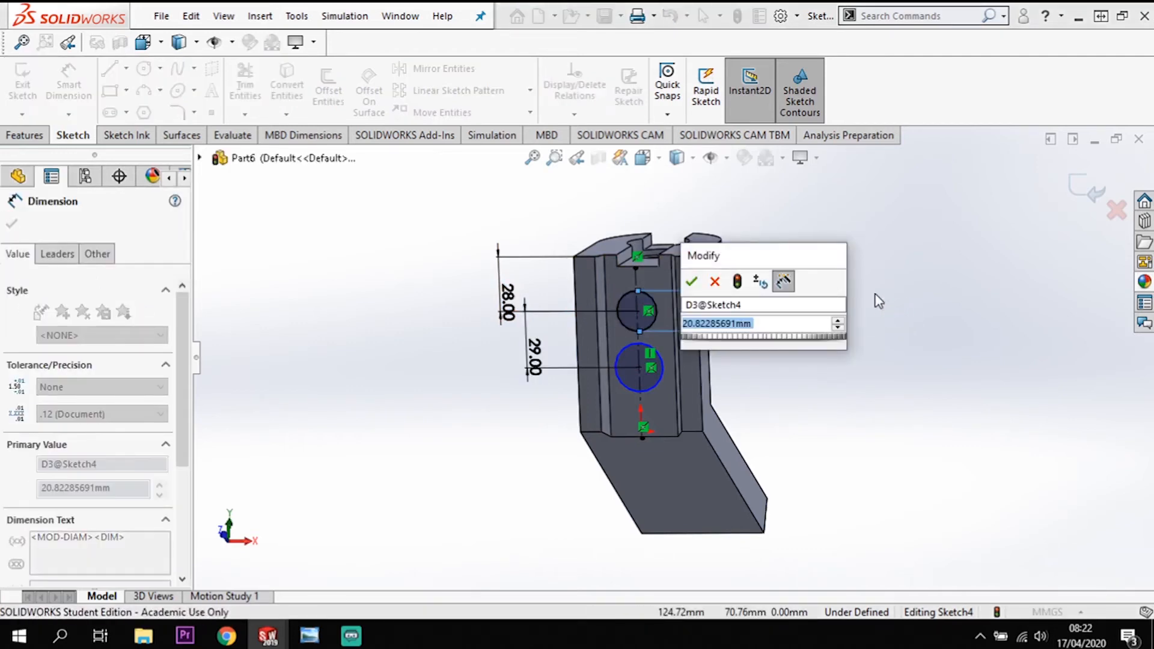
text(13)
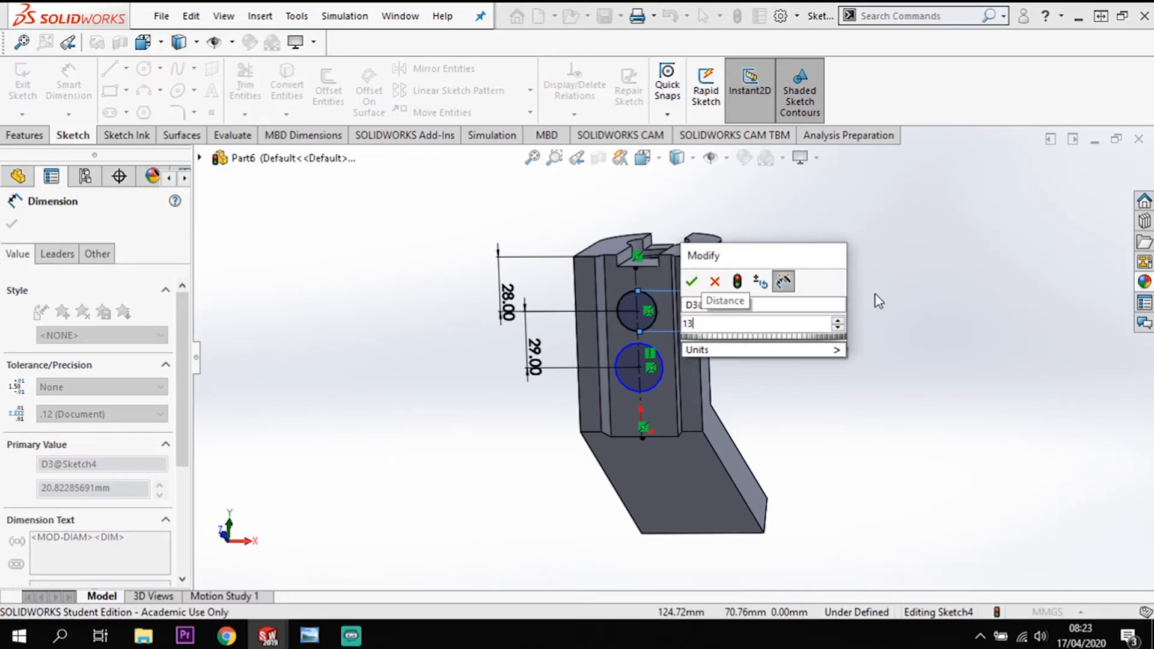
key(Return)
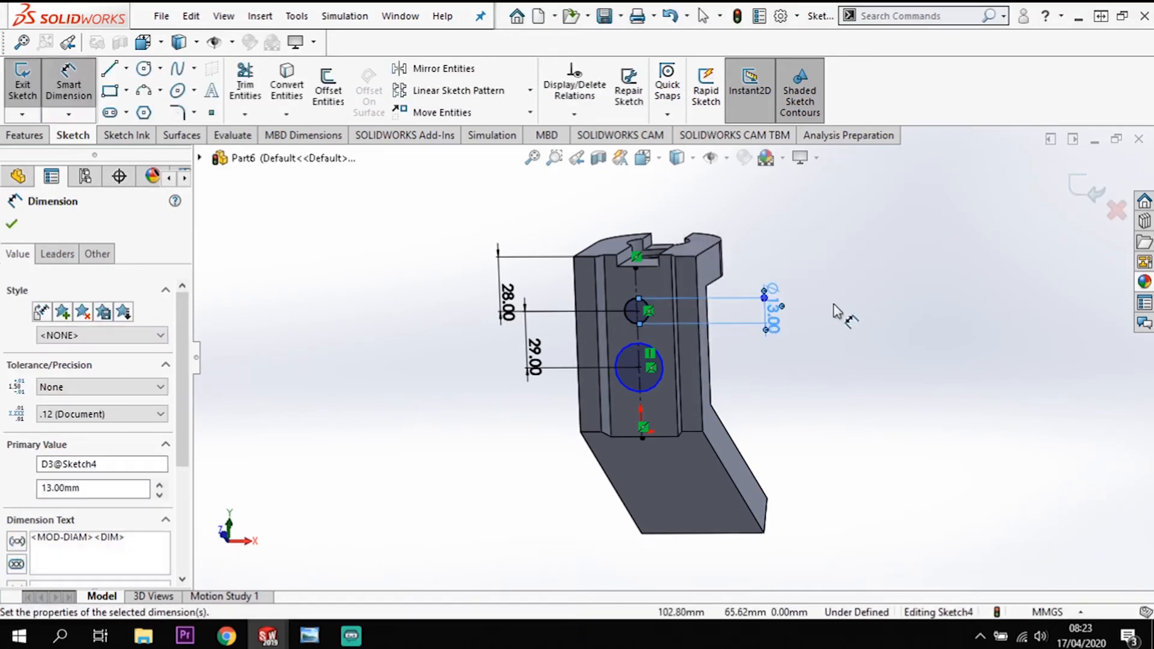
key(Escape)
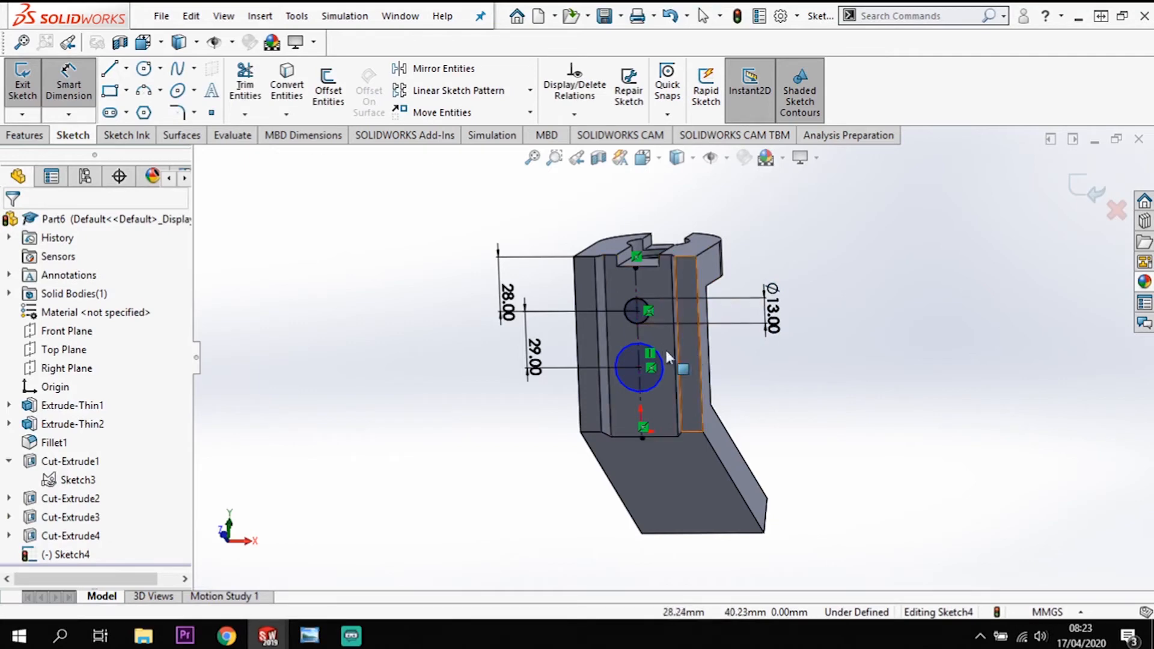
key(Escape)
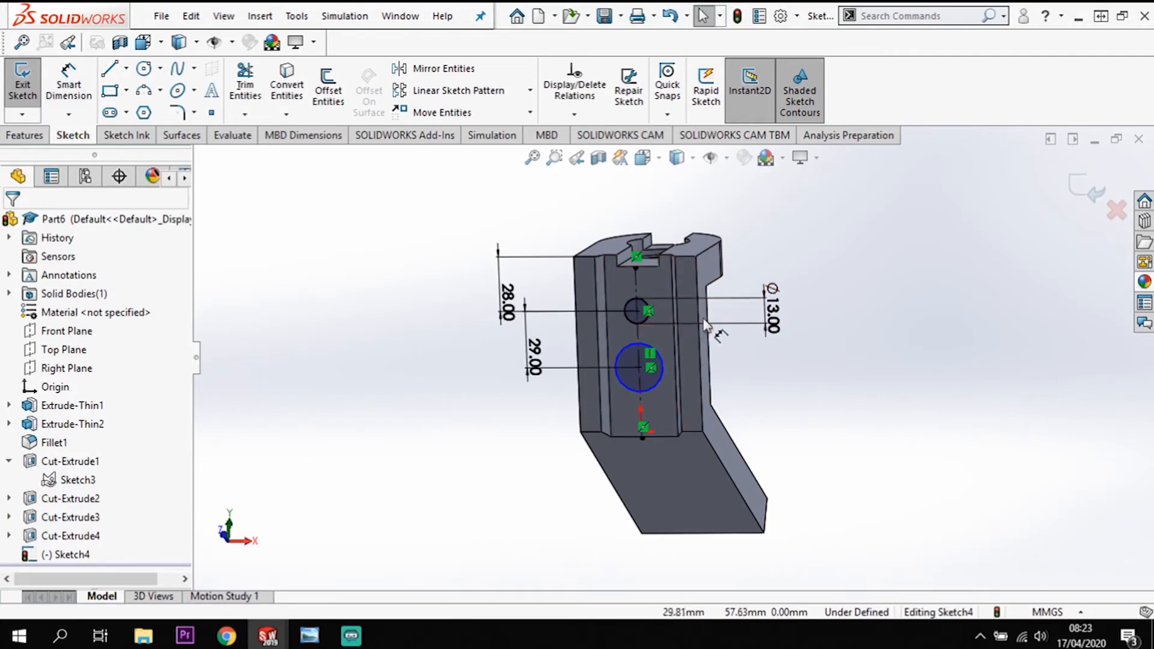
- Add an Equal relation between the upper and lower circles on the groove centerline
click(645, 321)
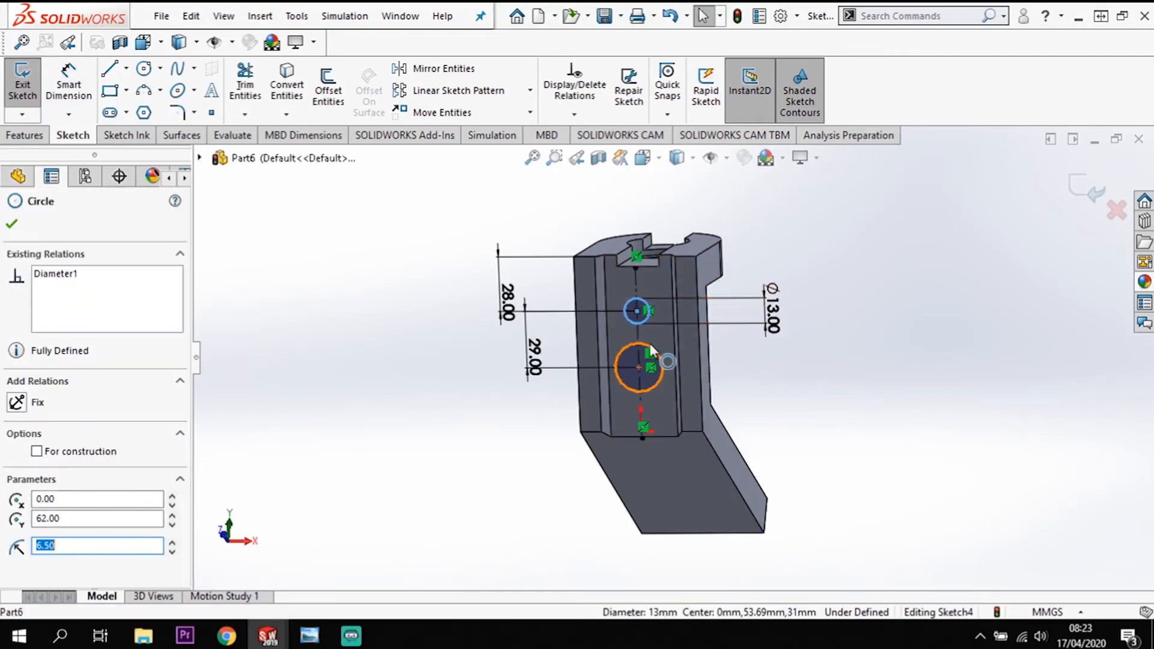
ctrl+click(651, 350)
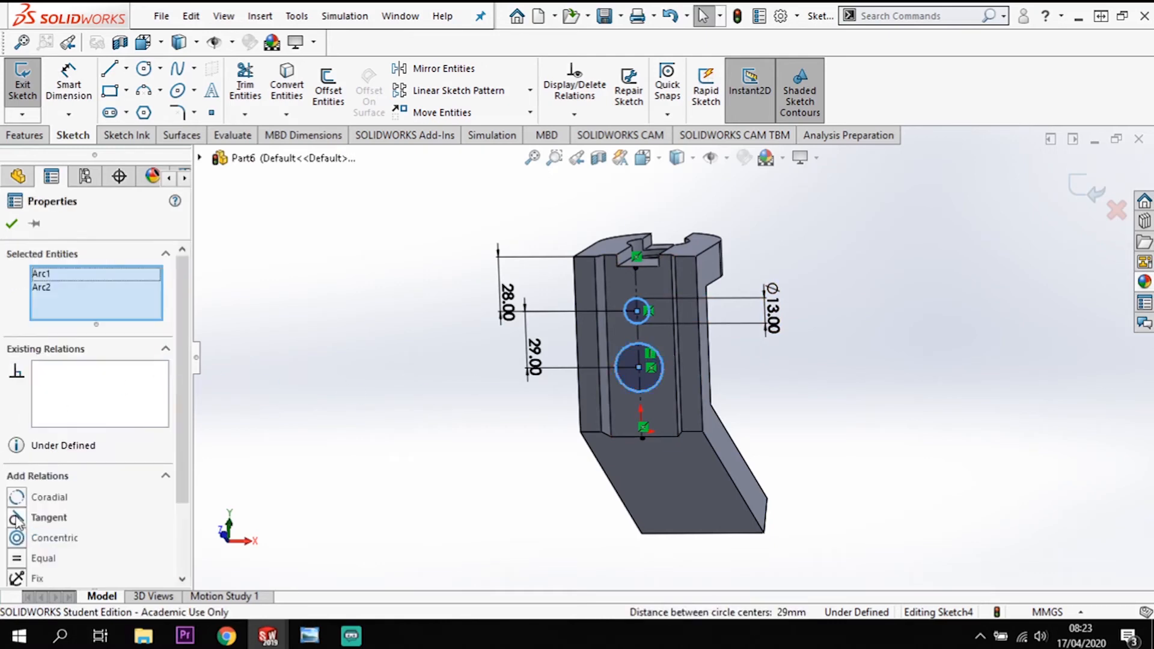
click(21, 559)
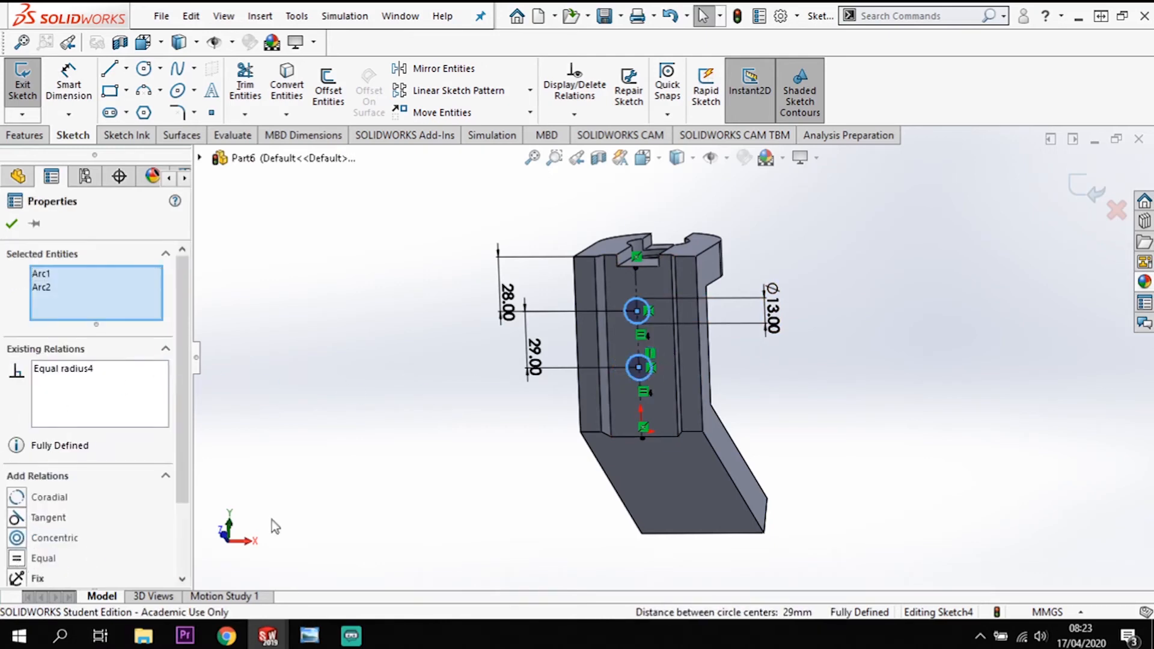
click(861, 401)
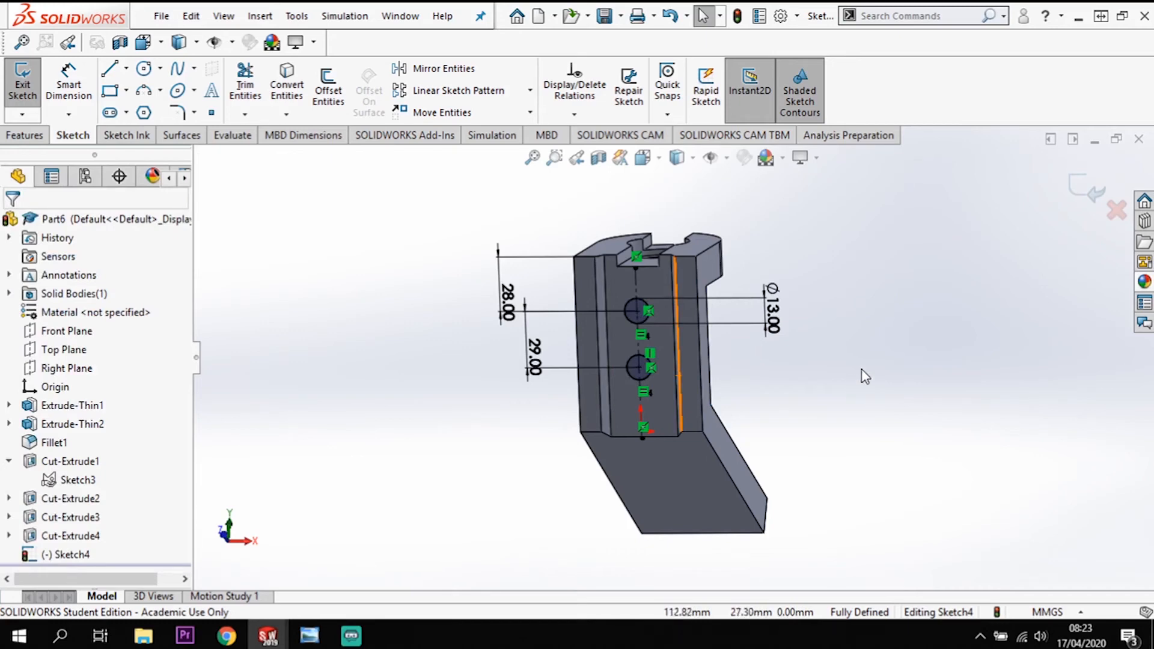
- Cut both circles through the grooved arm with an Extruded Cut, using Up To Surface ending at the arm's inner face
middle_drag(827, 347, 781, 360)
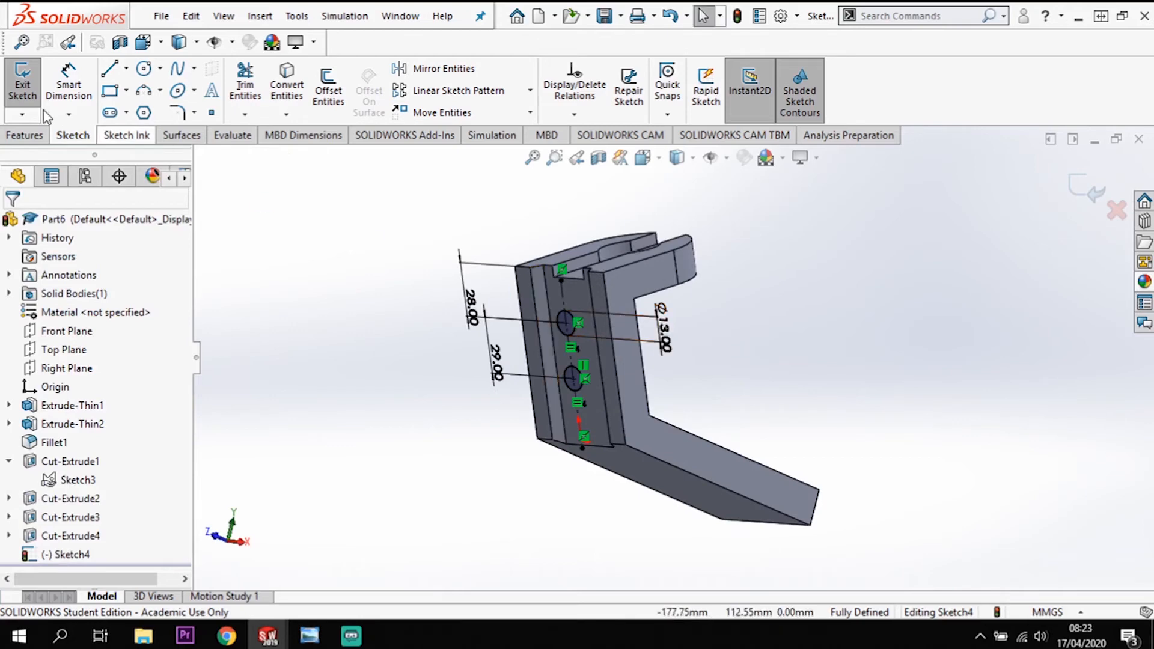
click(25, 136)
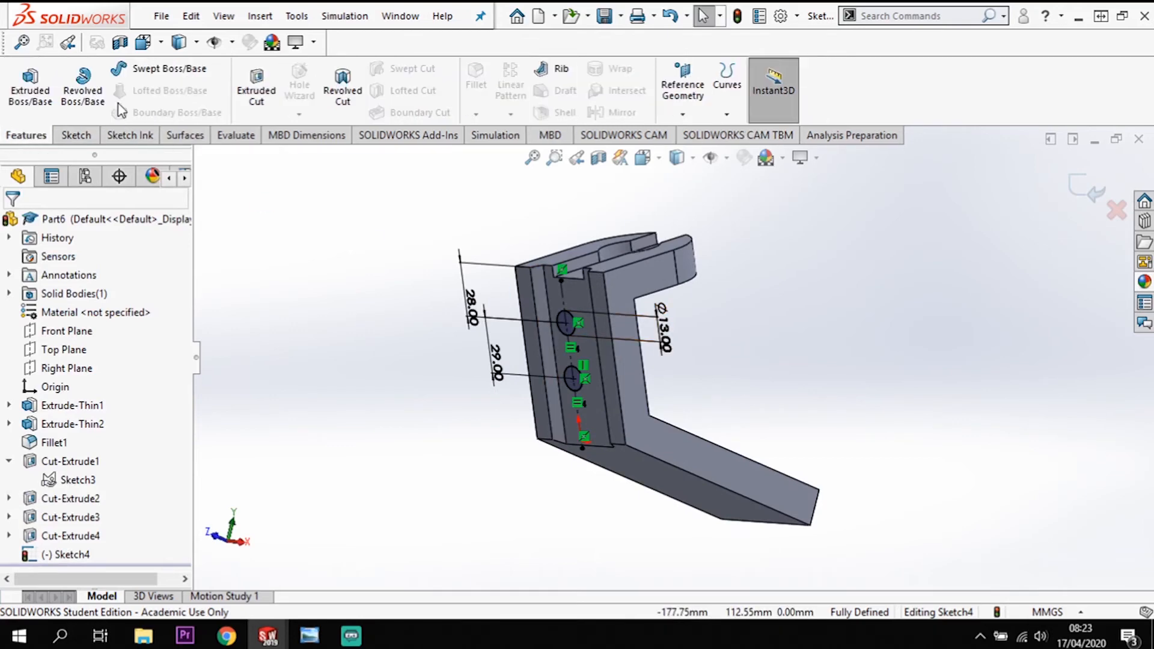
click(257, 78)
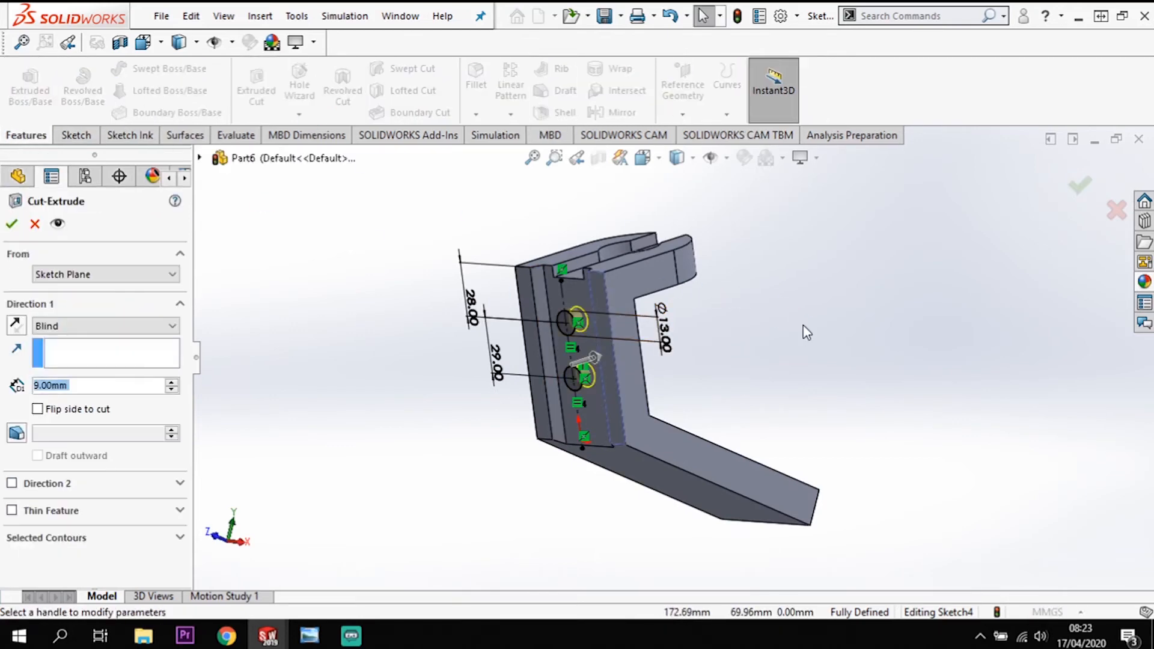
middle_drag(804, 333, 717, 325)
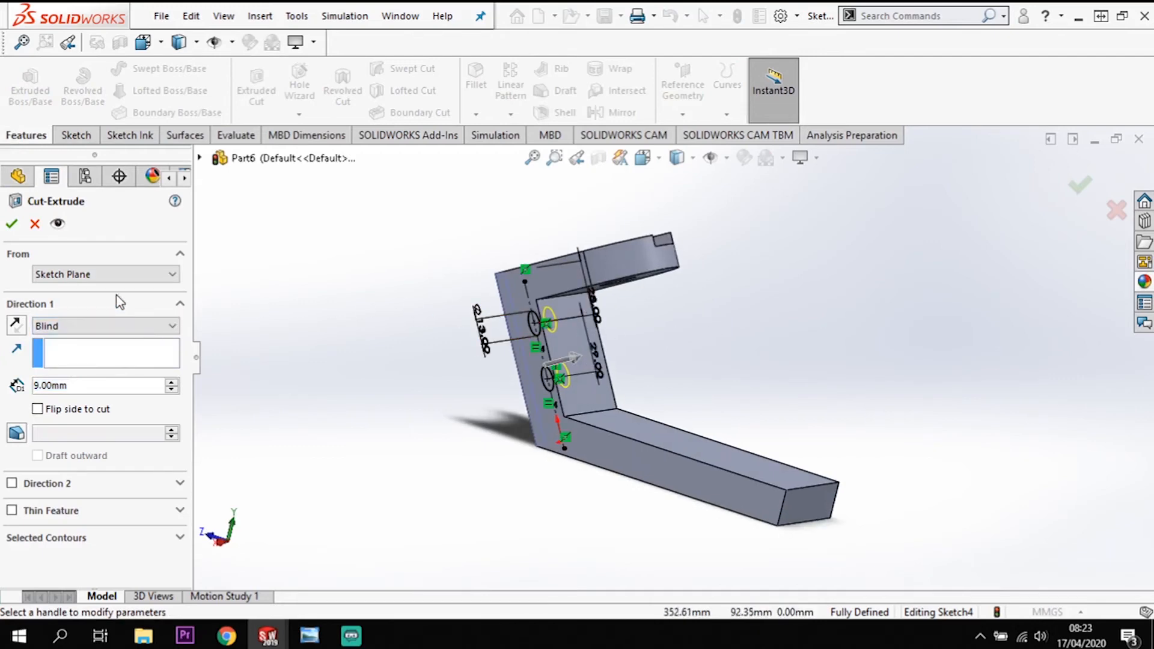
click(106, 326)
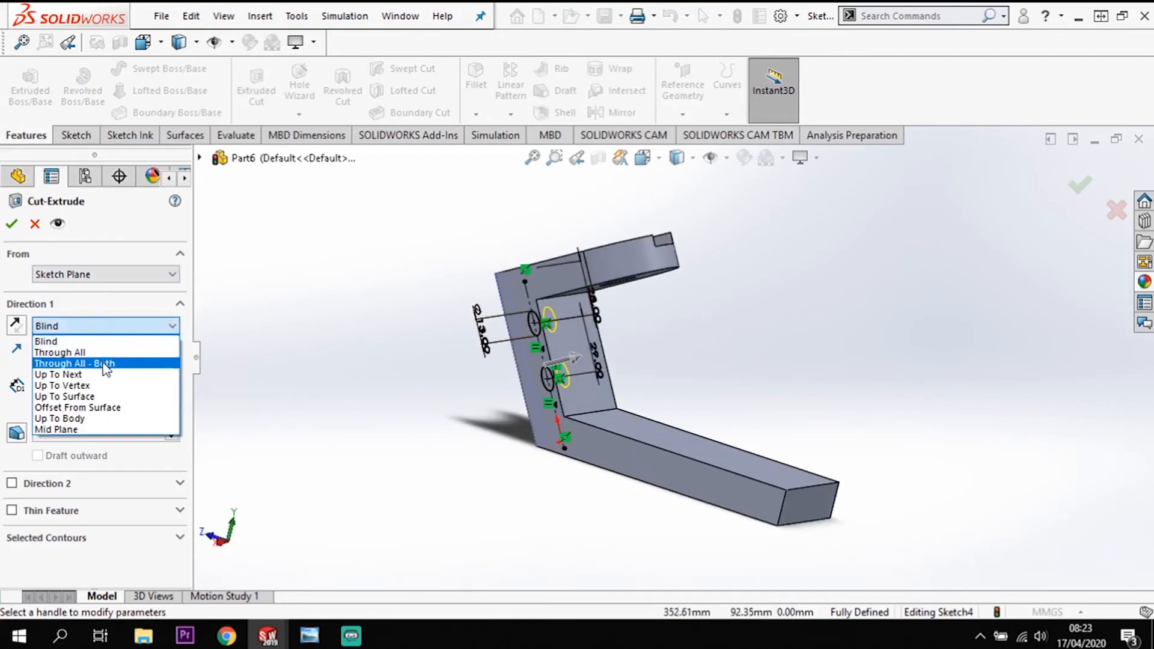
click(98, 396)
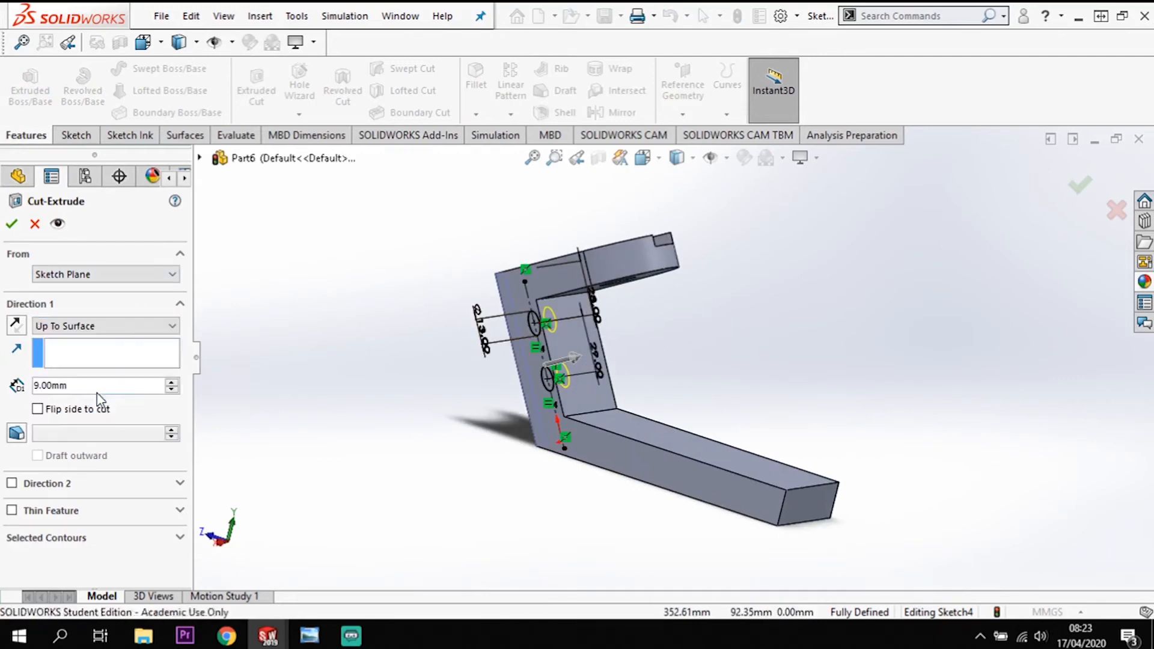
click(580, 389)
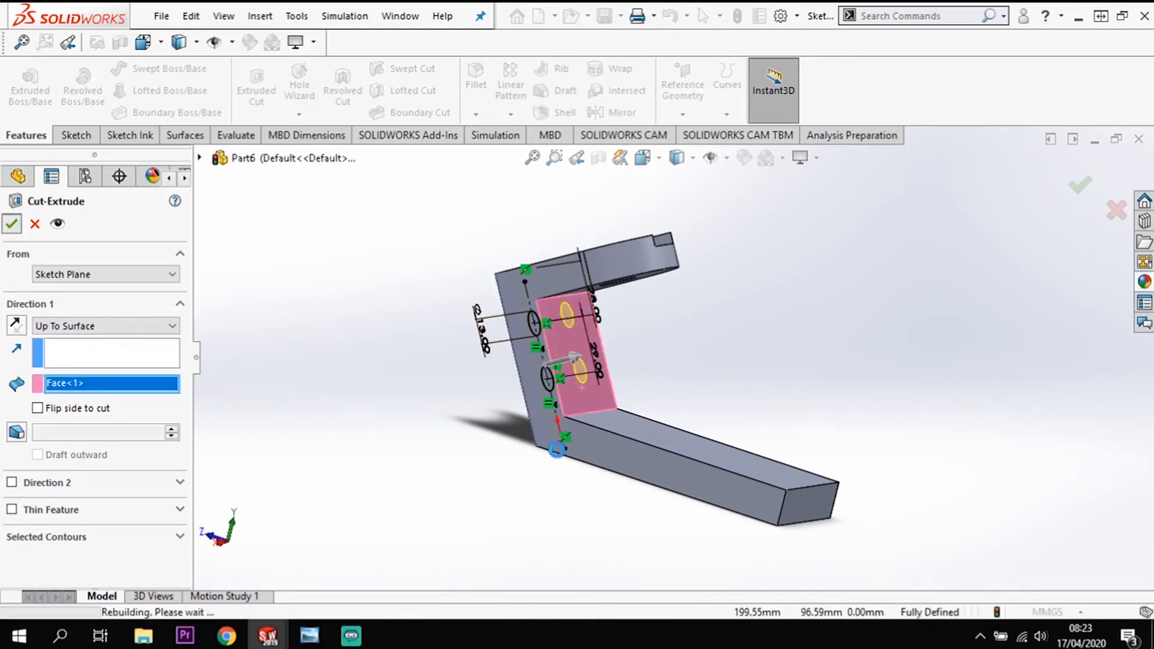
key(Return)
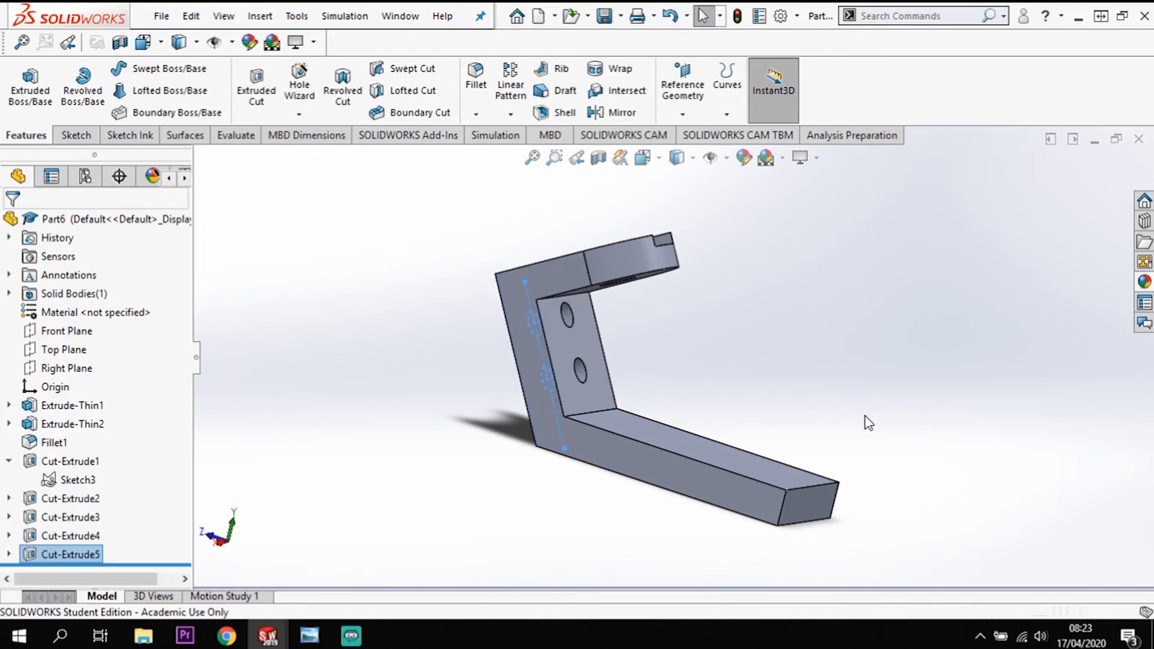
- Create a reference plane parallel to the lower arm's end face, with the offset flipped inward and set to 47.5 mm
middle_drag(889, 433, 915, 425)
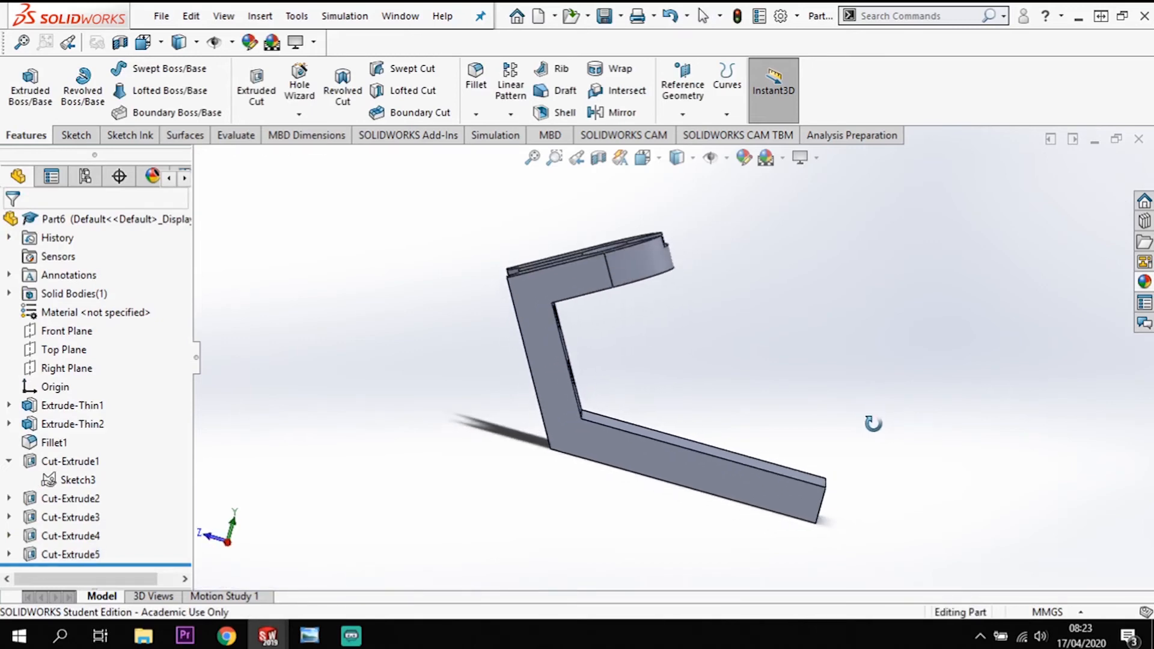
middle_drag(683, 358, 716, 382)
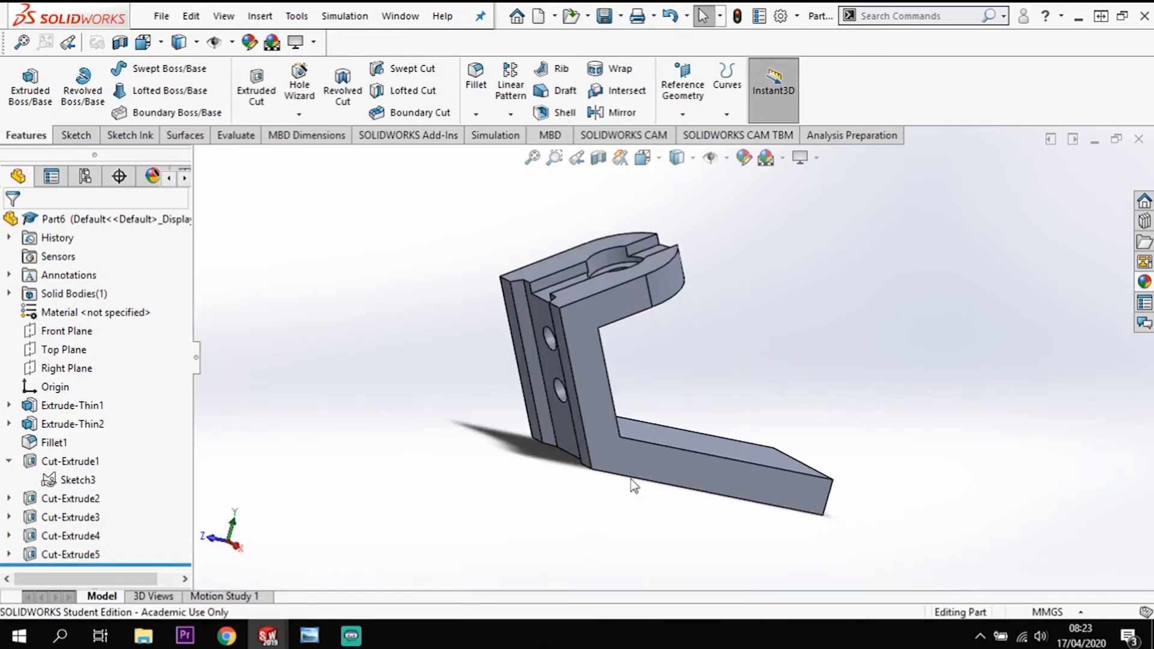
mouse_move(852, 450)
middle_down()
mouse_move(806, 353)
mouse_move(809, 443)
middle_up()
click(827, 491)
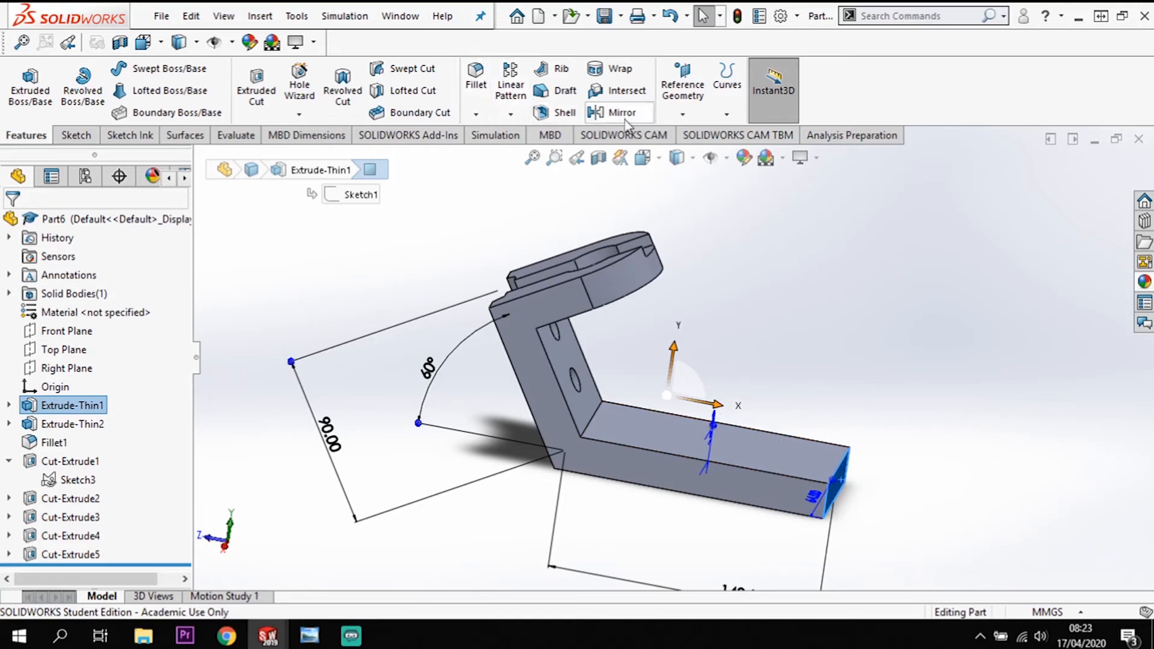
click(683, 113)
click(697, 135)
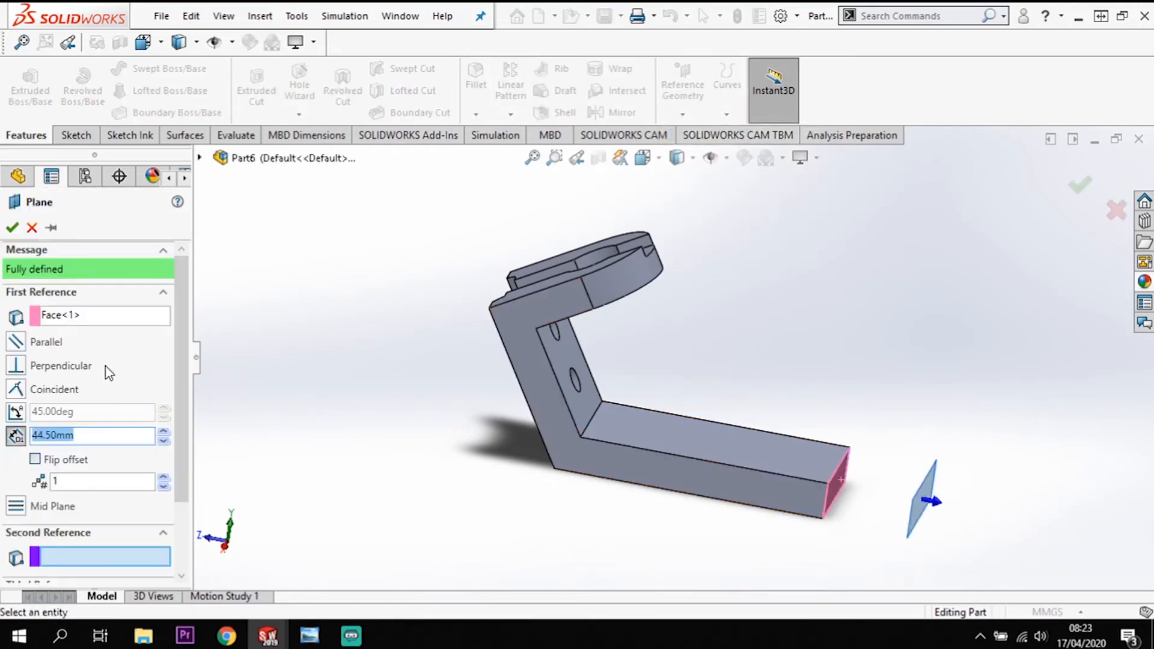
click(35, 460)
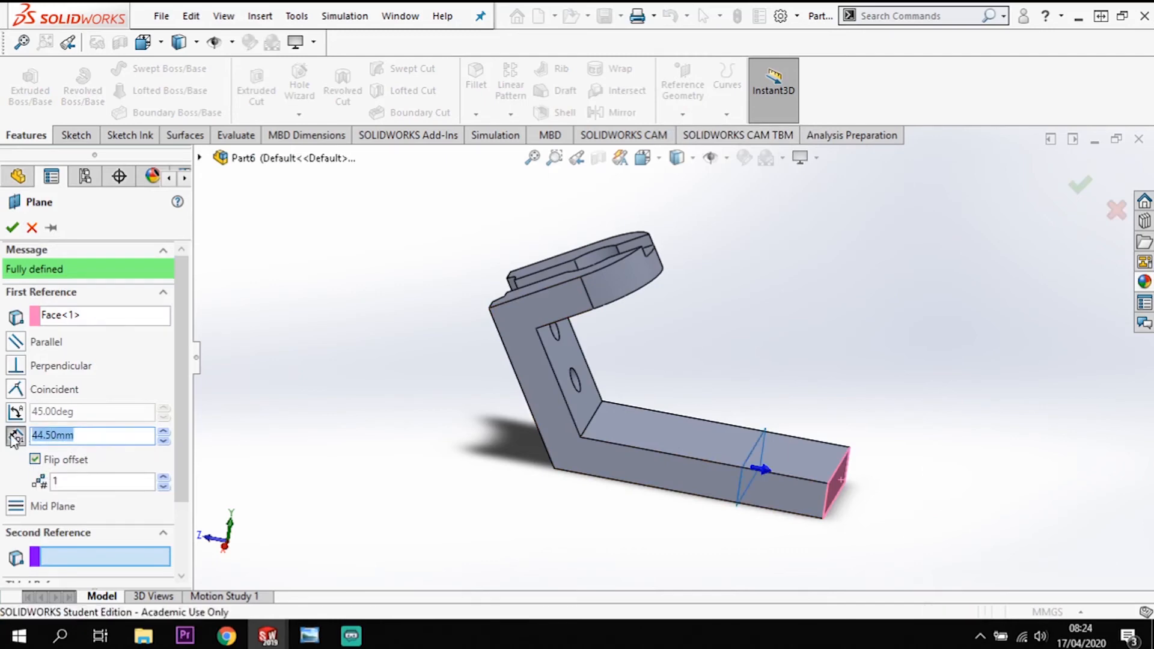
key(BackSpace)
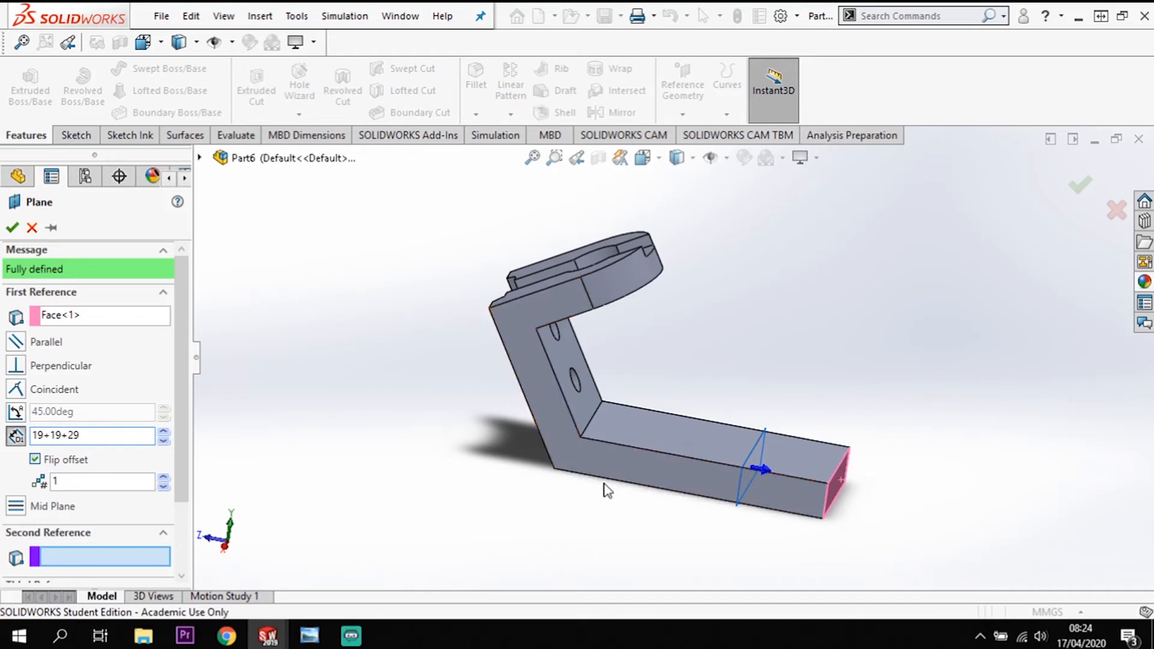
key(Return)
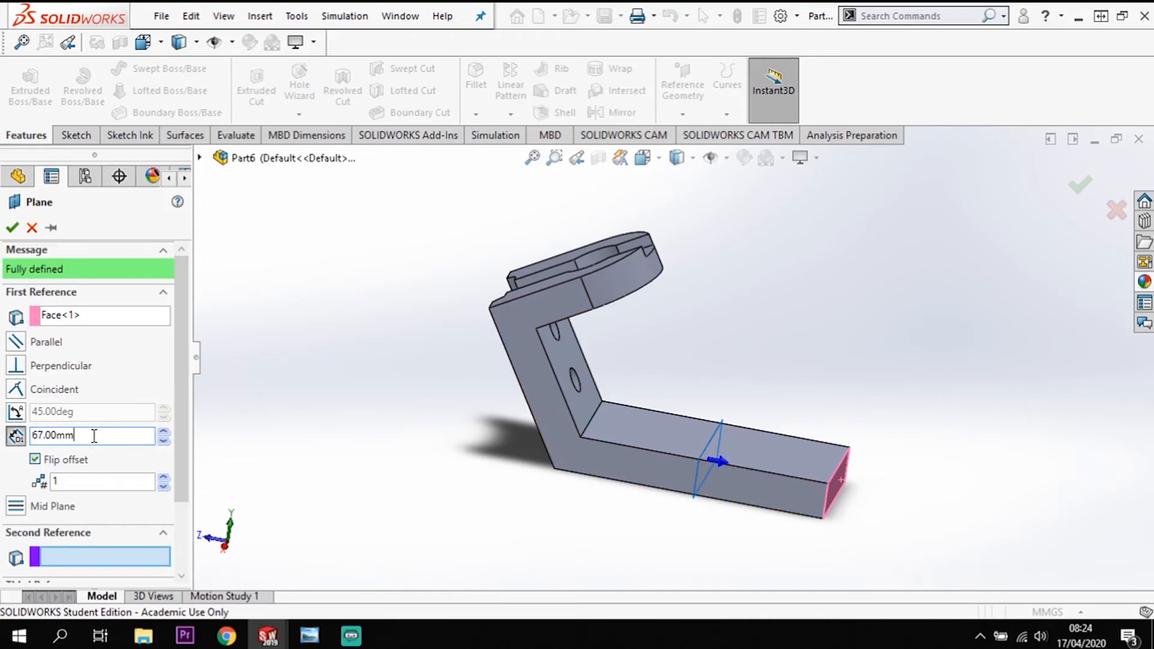
key(Return)
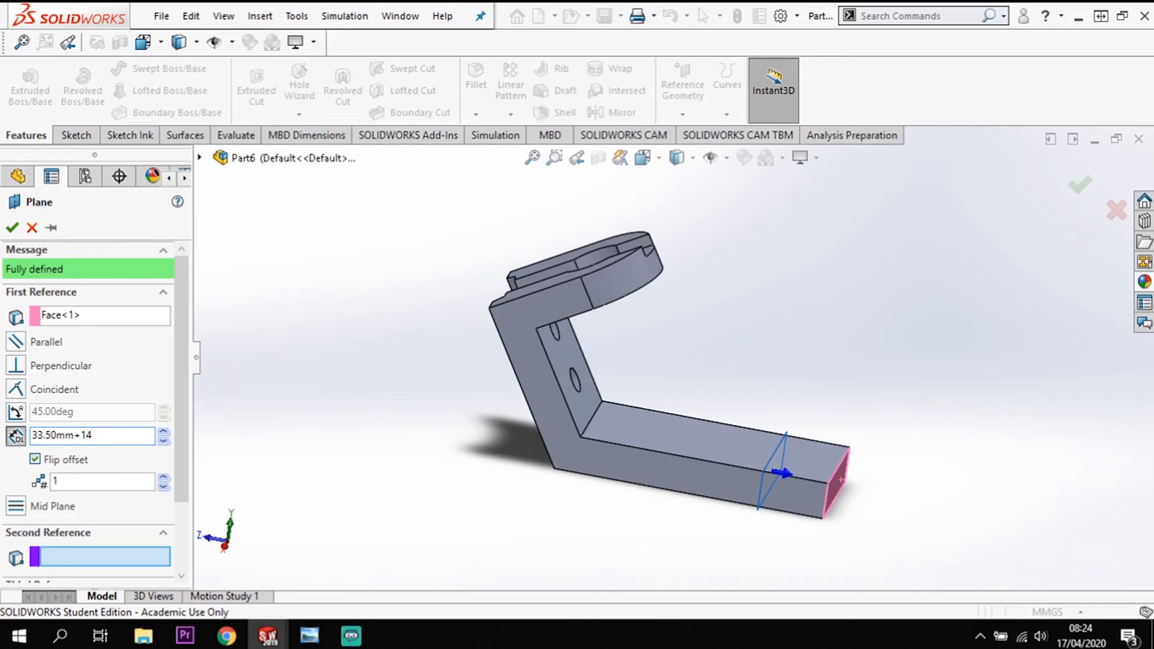
key(Return)
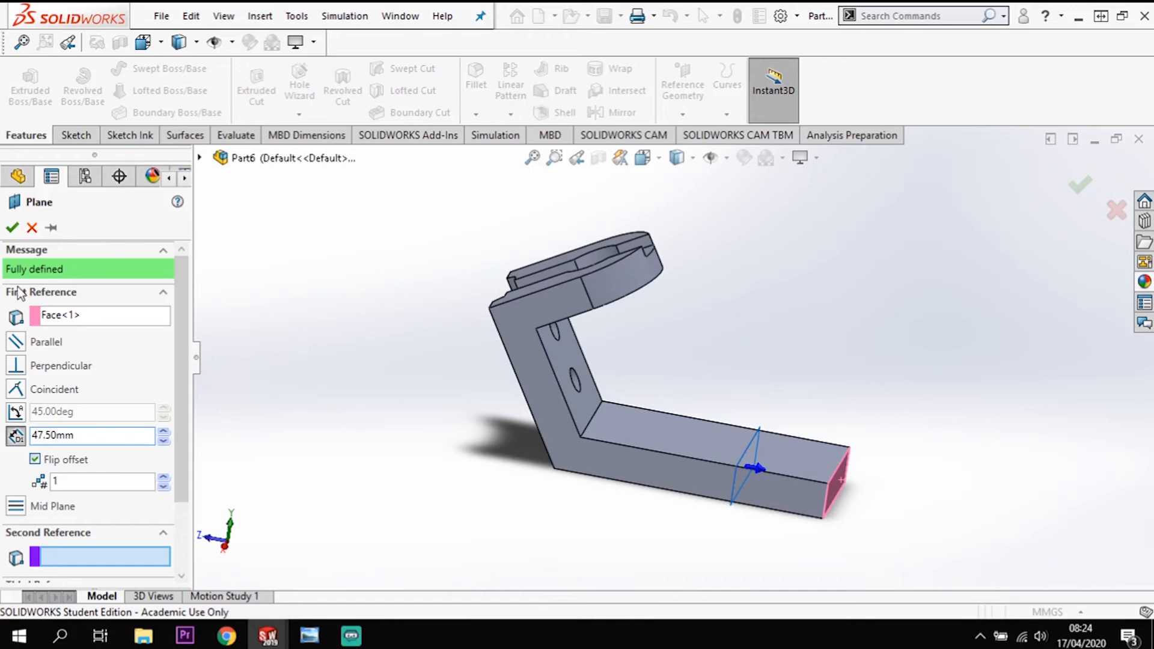
click(12, 228)
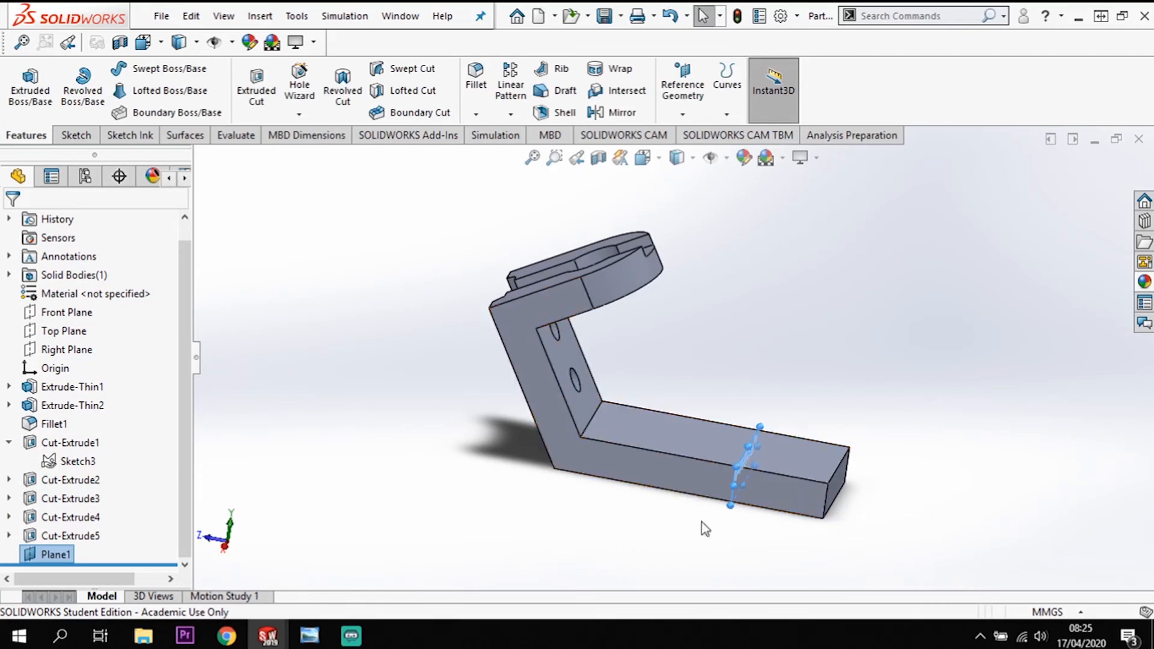
- On the new reference plane, sketch a vertical centerline from the midpoint of the lower arm's upper edge, ending about 52 mm above its underside
click(76, 135)
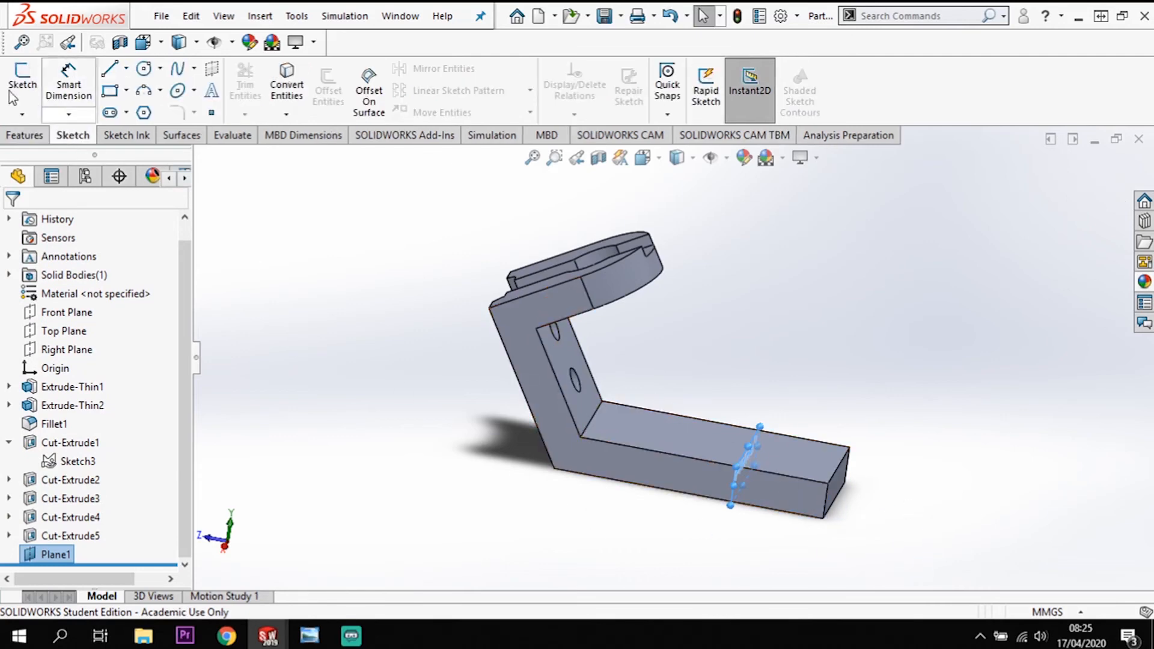
click(21, 76)
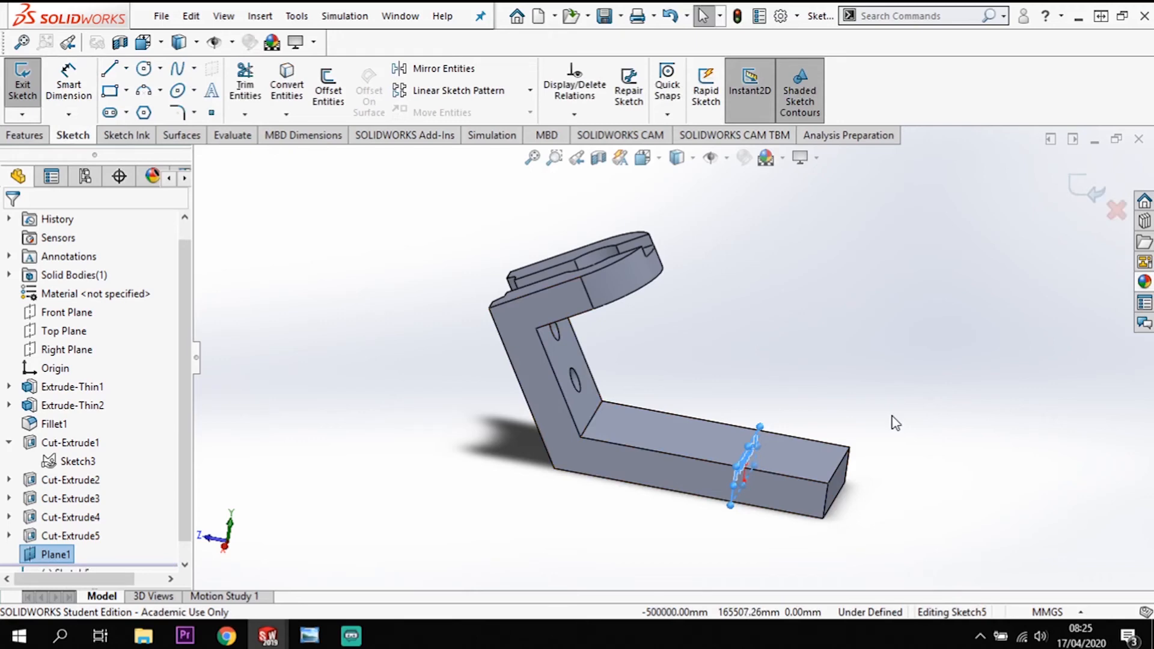
key(ctrl+8)
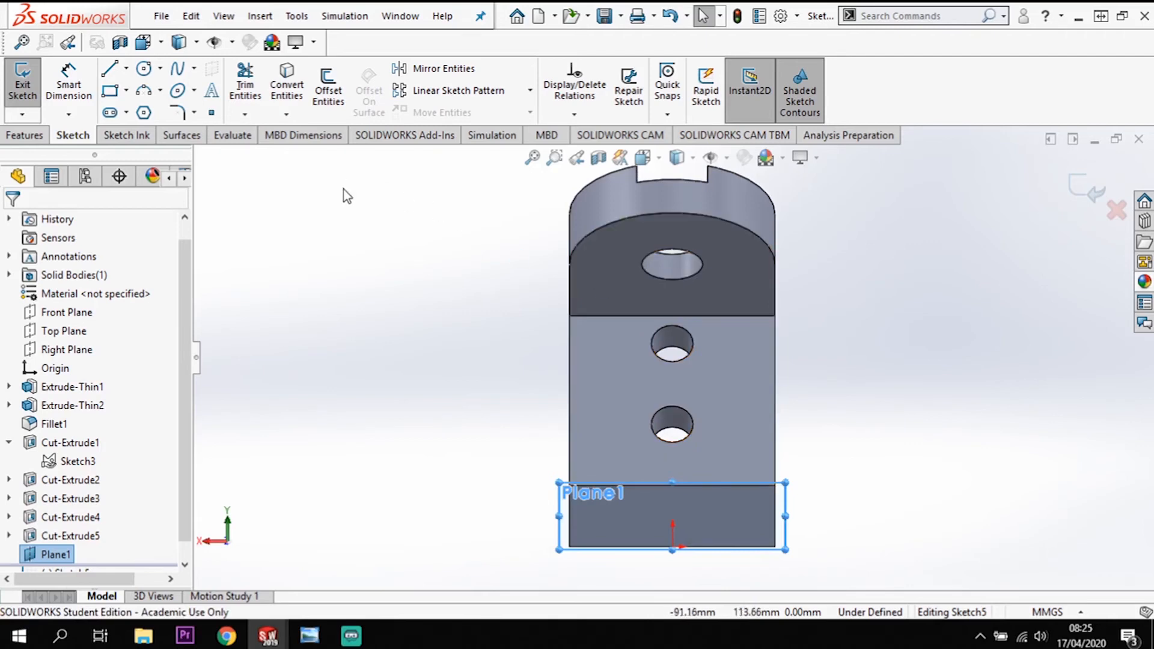
click(126, 68)
click(134, 112)
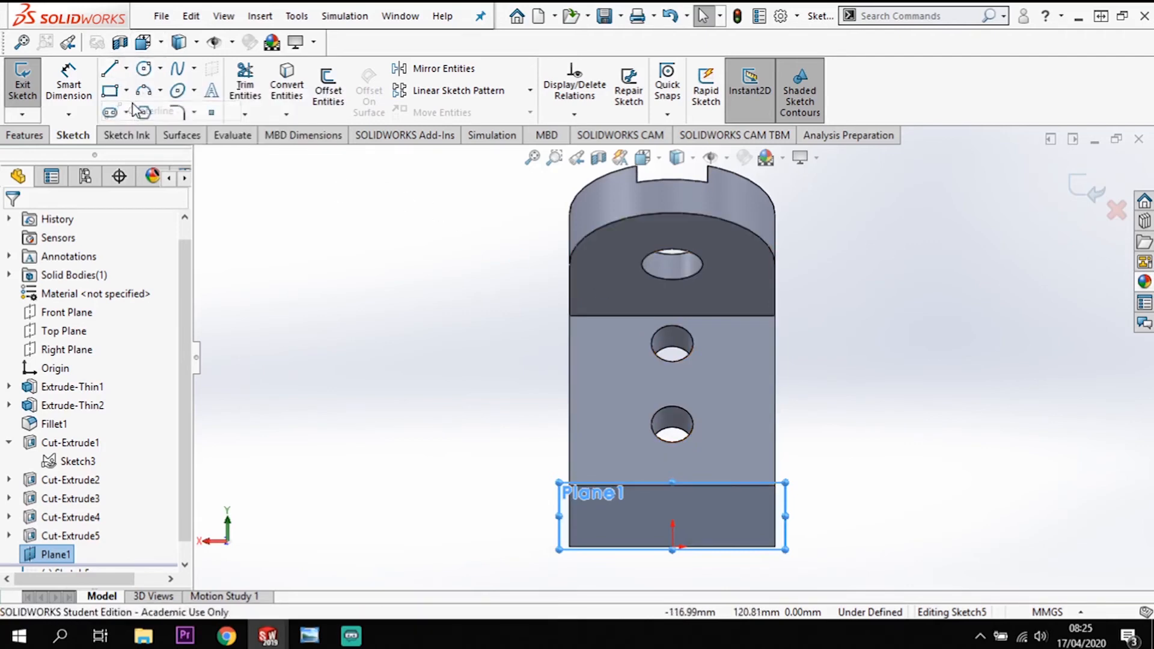
click(672, 549)
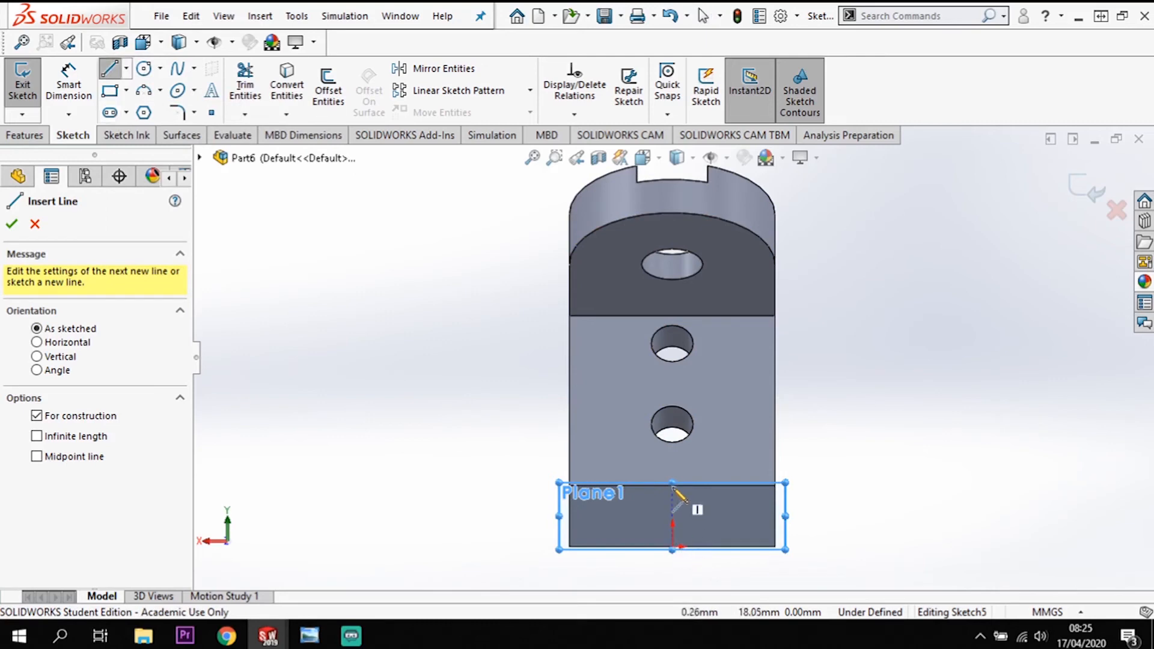
click(672, 379)
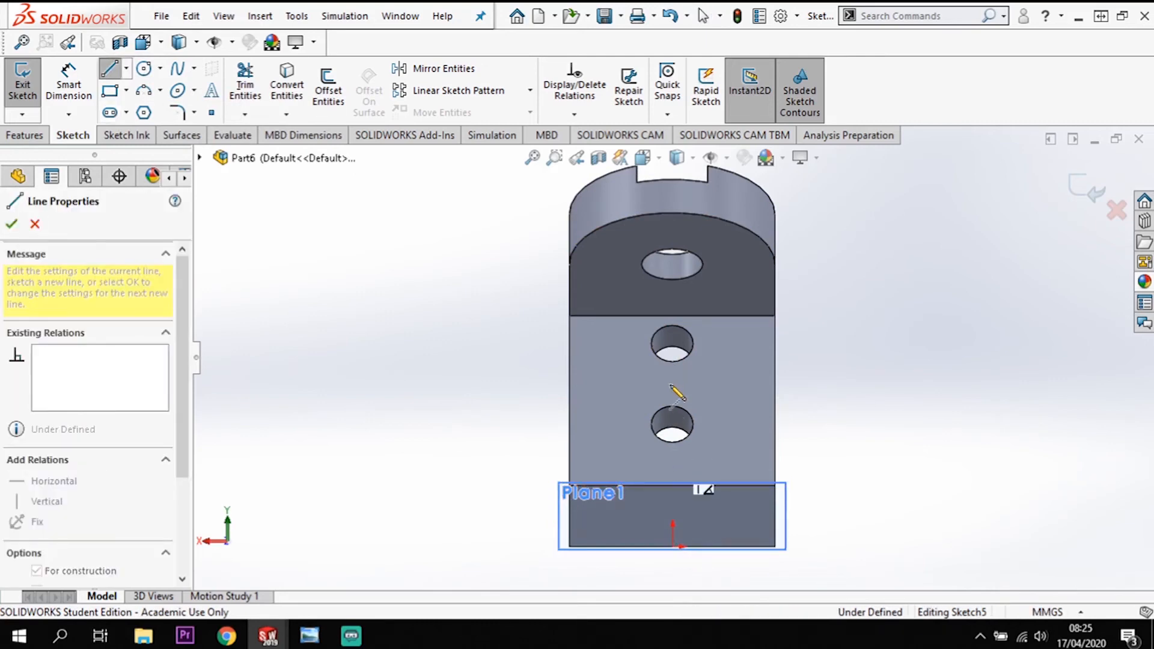
key(Escape)
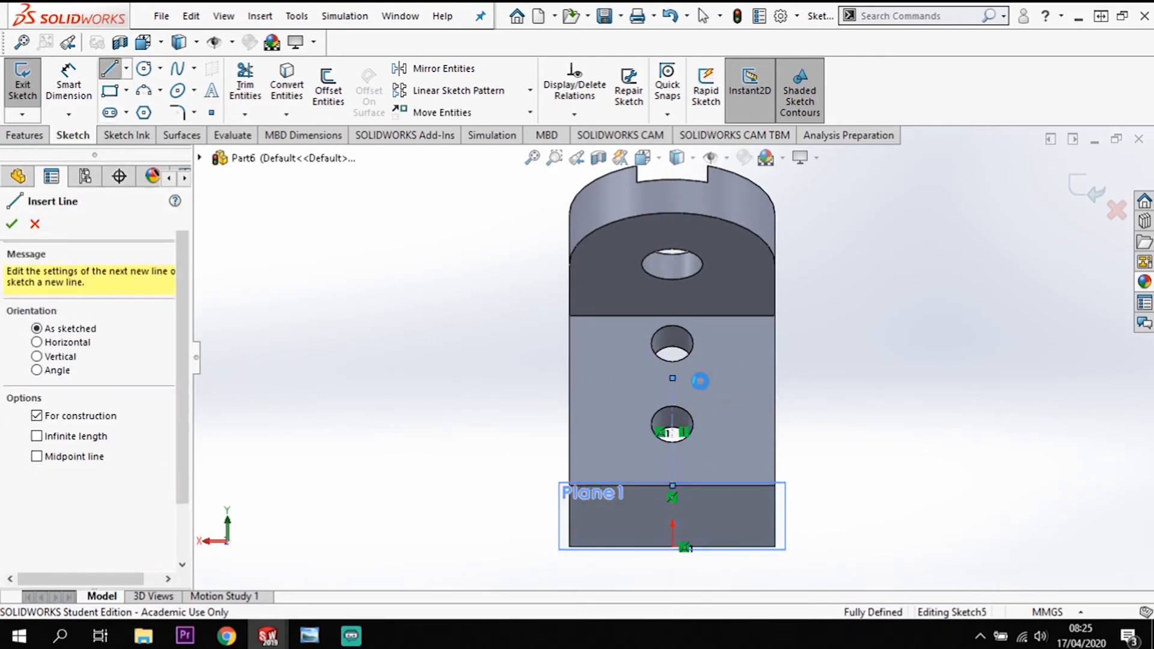
key(Escape)
- Dimension the centerline's upper endpoint 51 mm above the lower arm's bottom edge
click(53, 84)
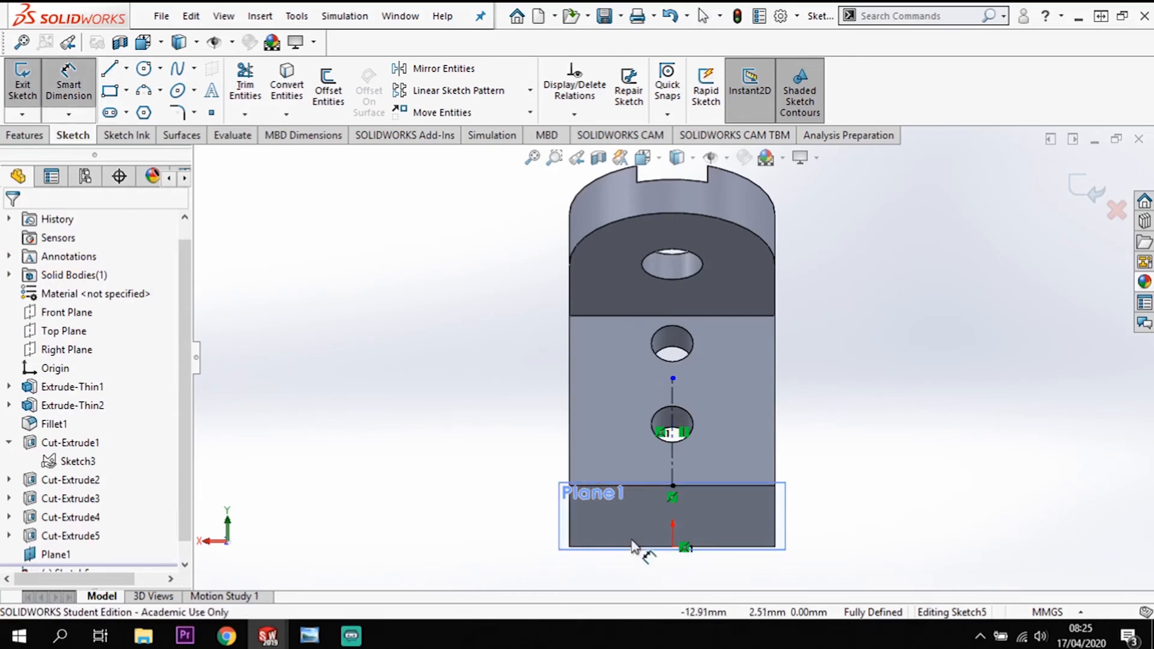
scroll(614, 550, down, 3)
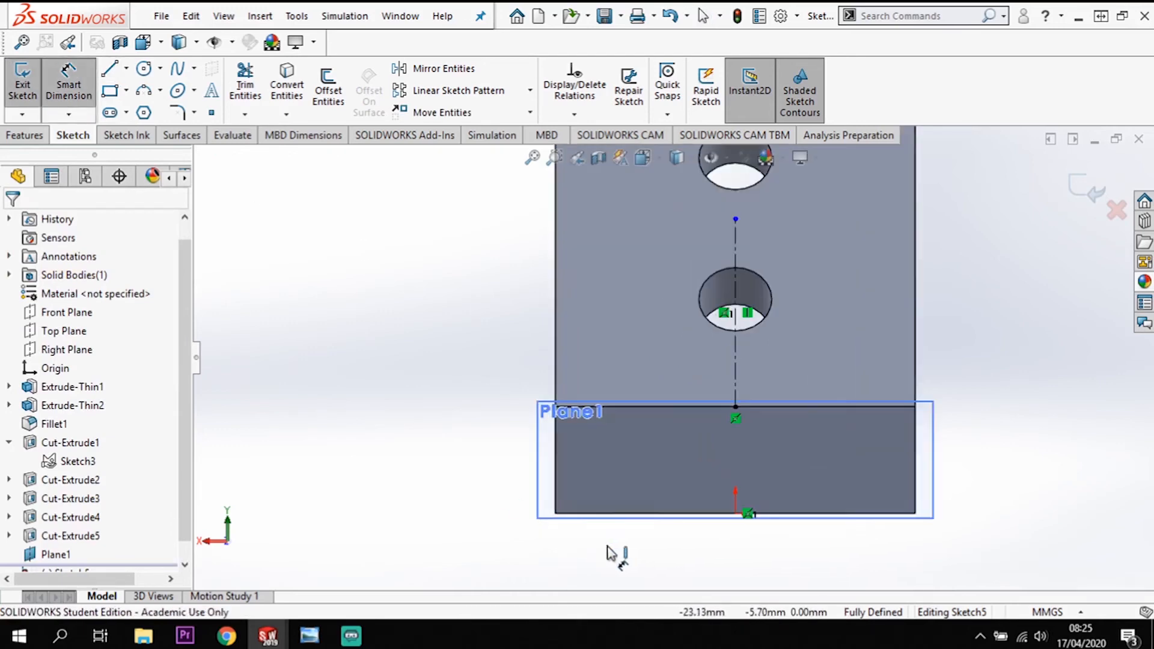
click(620, 514)
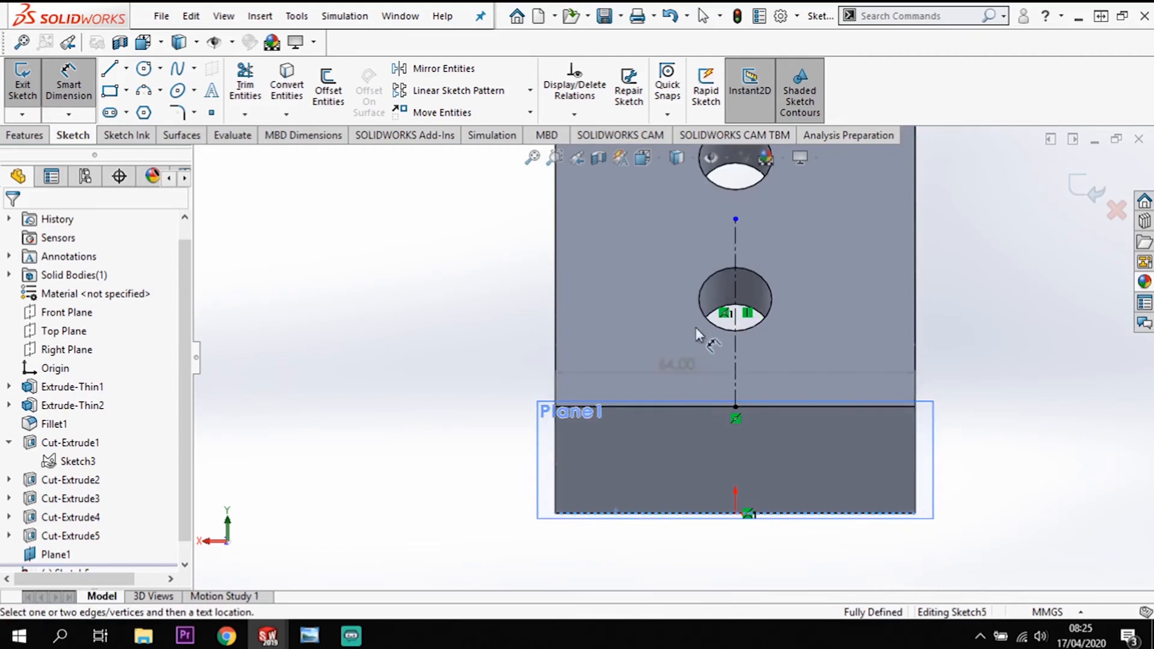
click(704, 234)
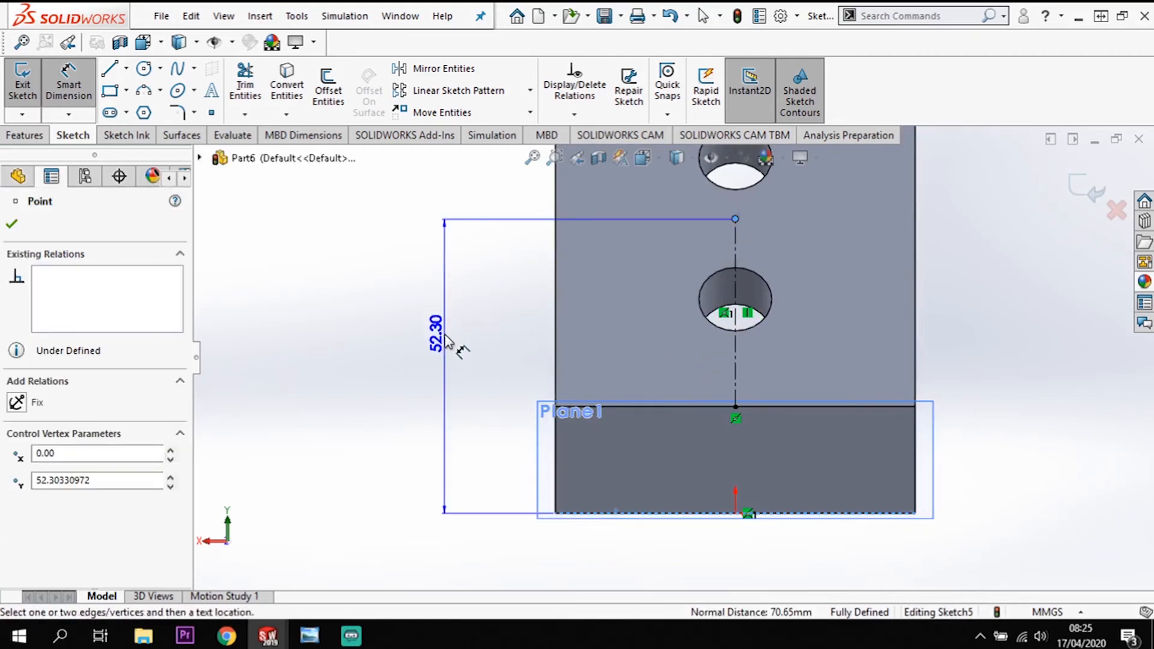
click(443, 333)
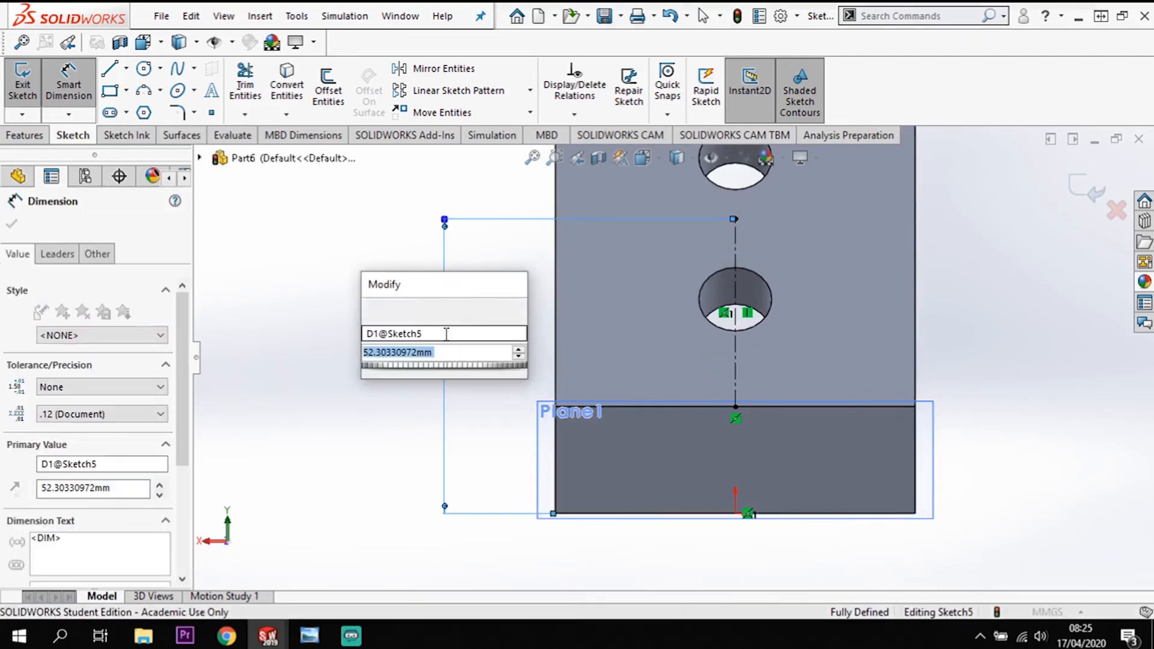
text(51)
key(Return)
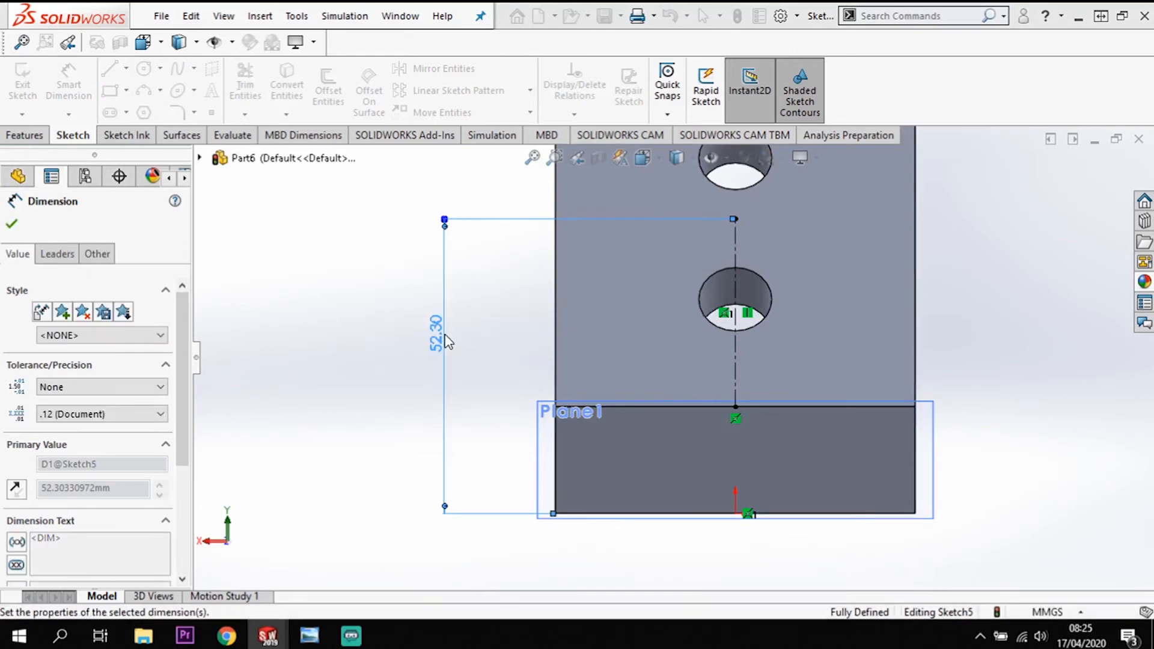
- Sketch a circle centred on the centerline's upper endpoint and dimension its diameter as 38 mm
scroll(737, 265, up, 1)
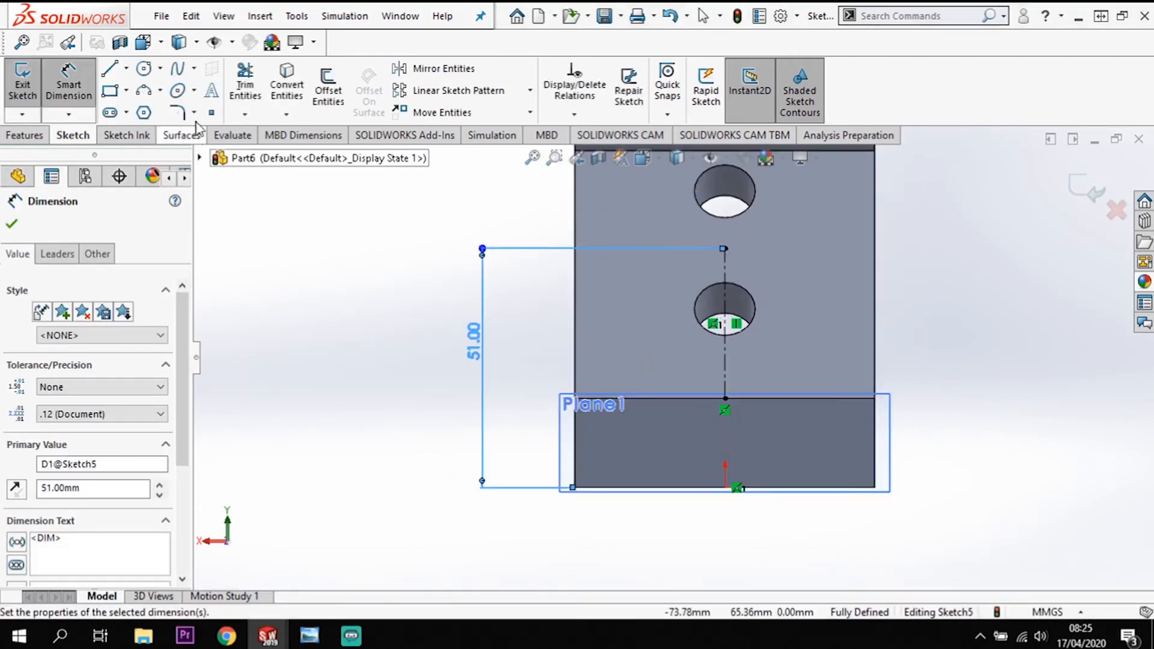
click(147, 70)
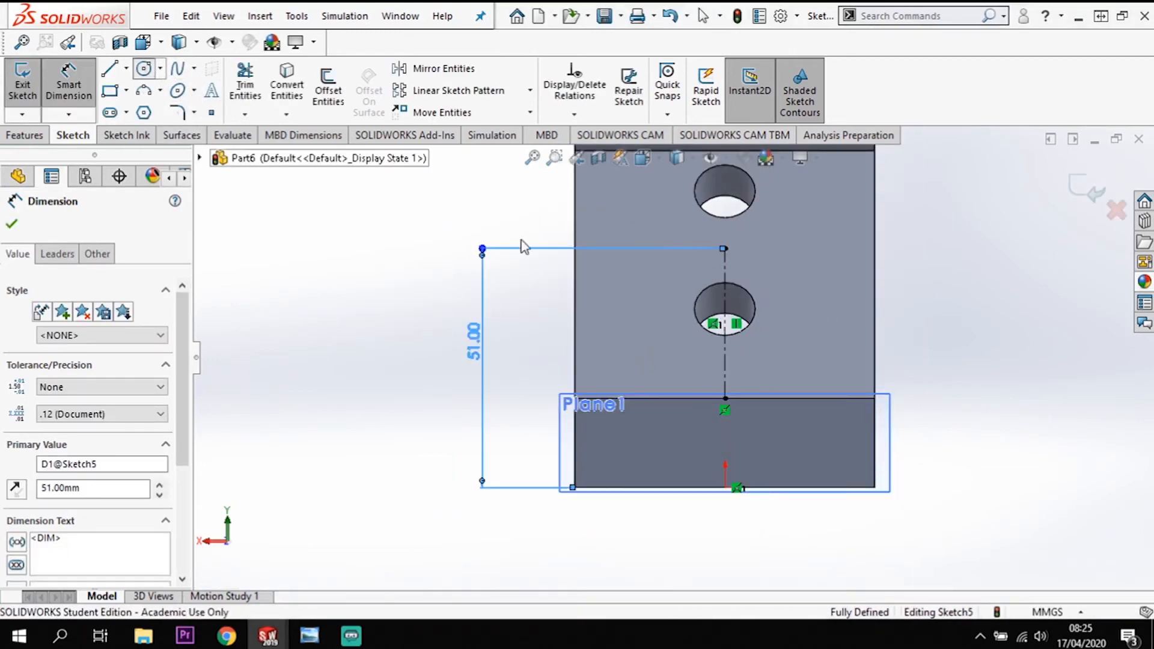
click(725, 248)
click(789, 241)
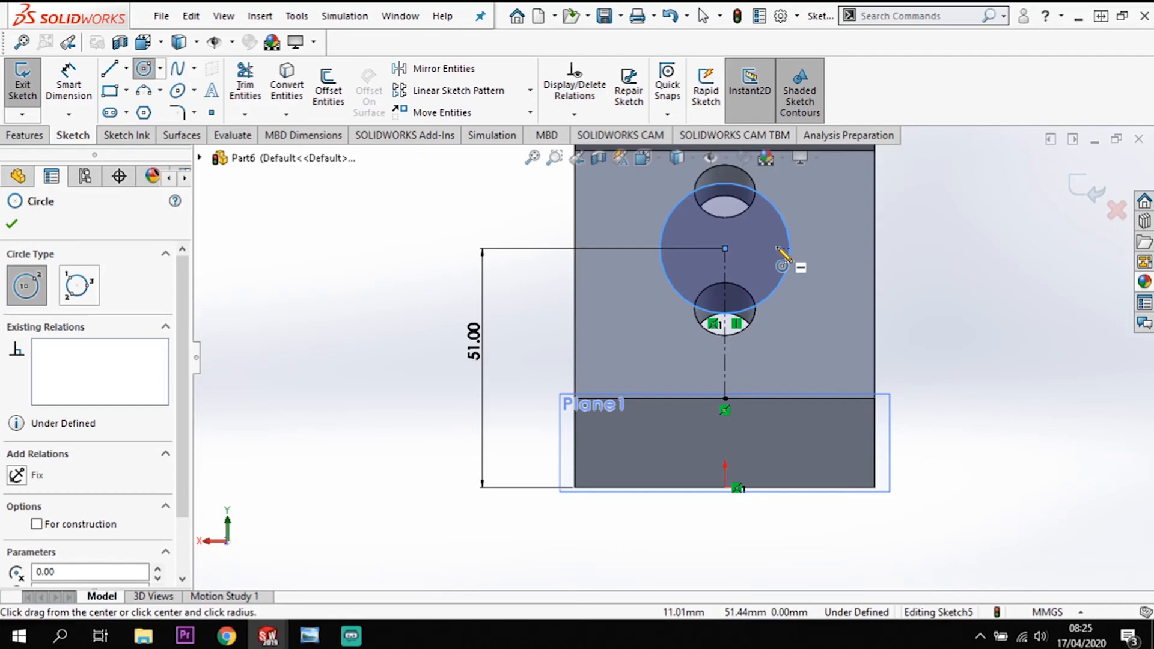
click(73, 81)
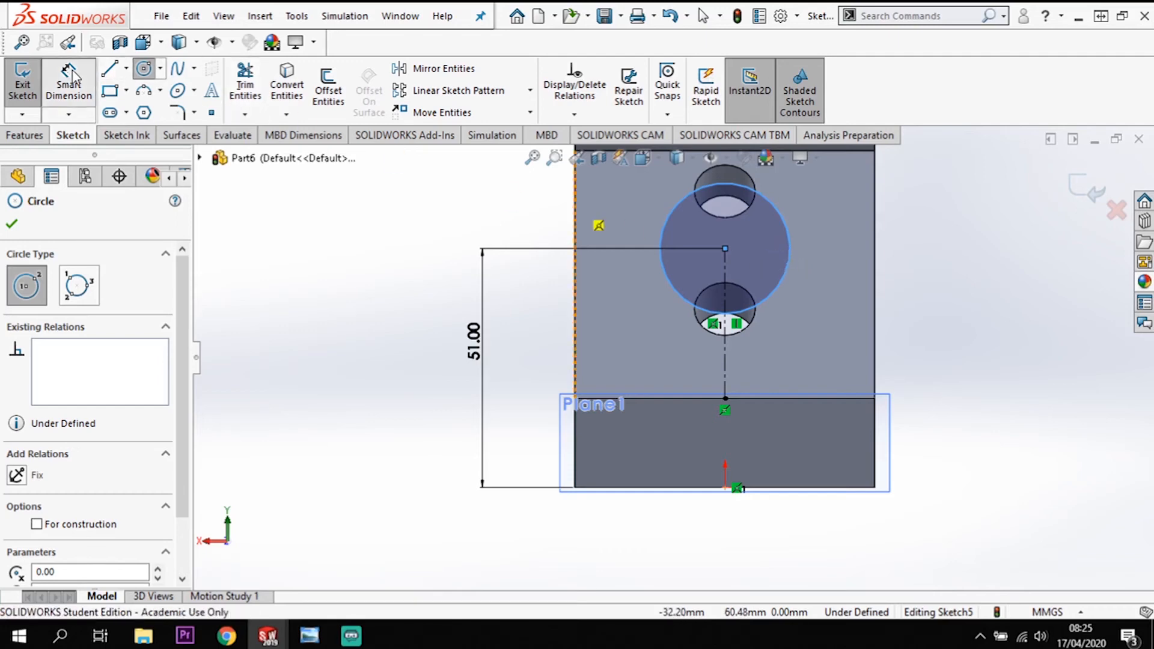
click(789, 255)
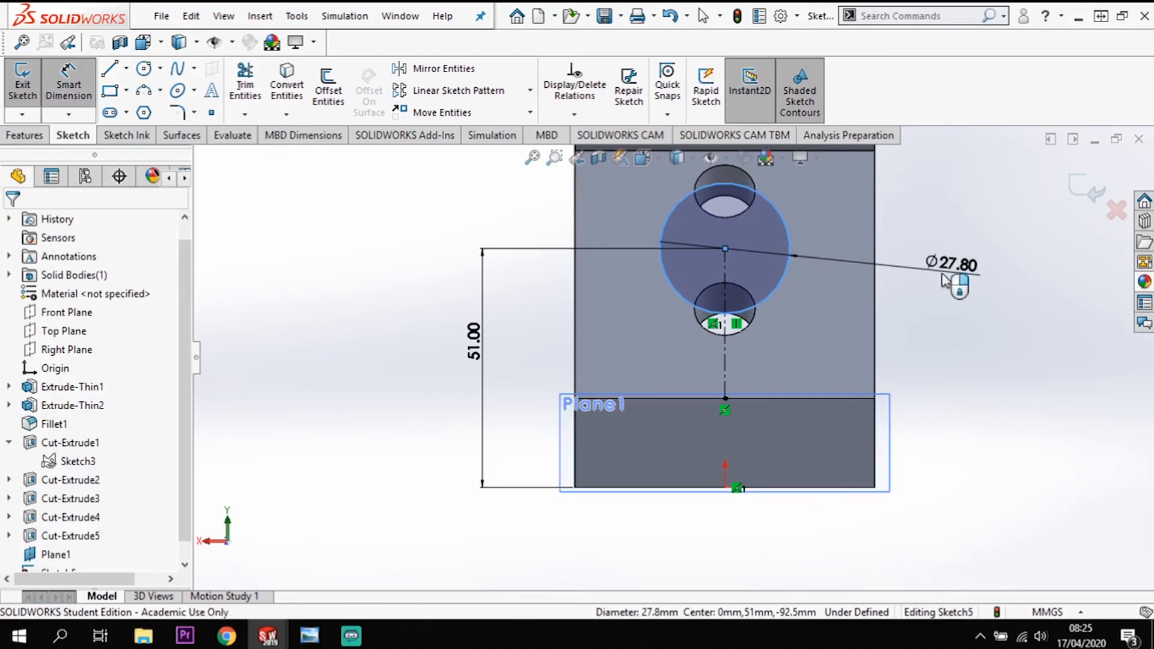
click(943, 280)
key(Return)
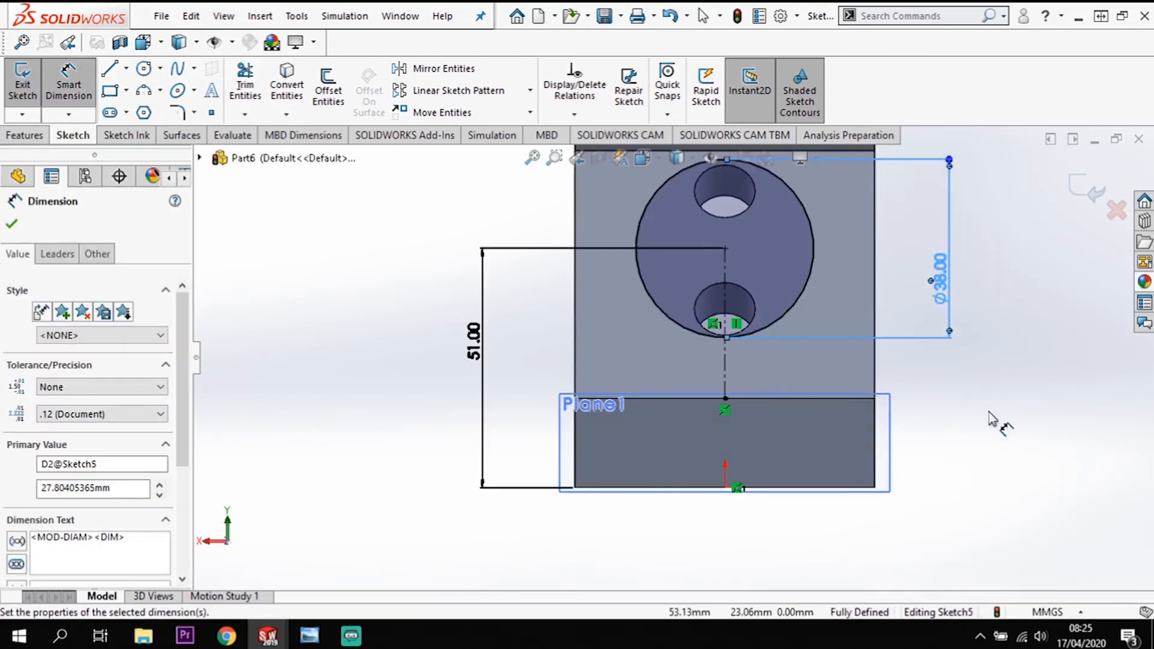
- Sketch a smaller circle concentric with the 38 mm circle and dimension its diameter as 19 mm
middle_drag(1000, 420, 980, 399)
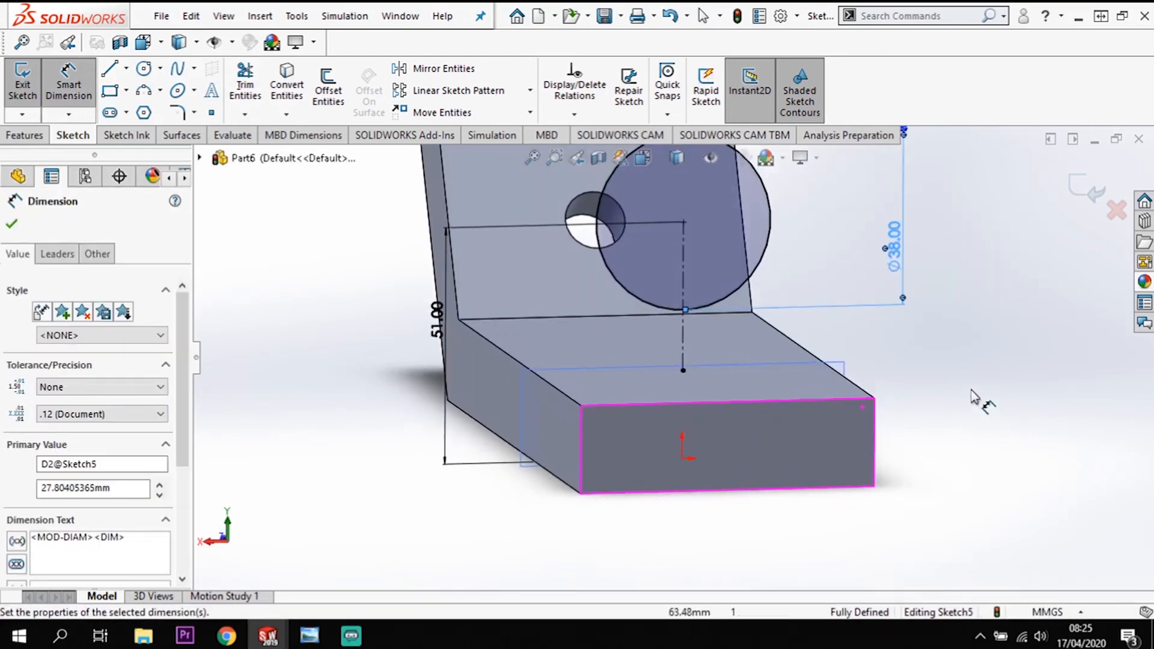
click(144, 69)
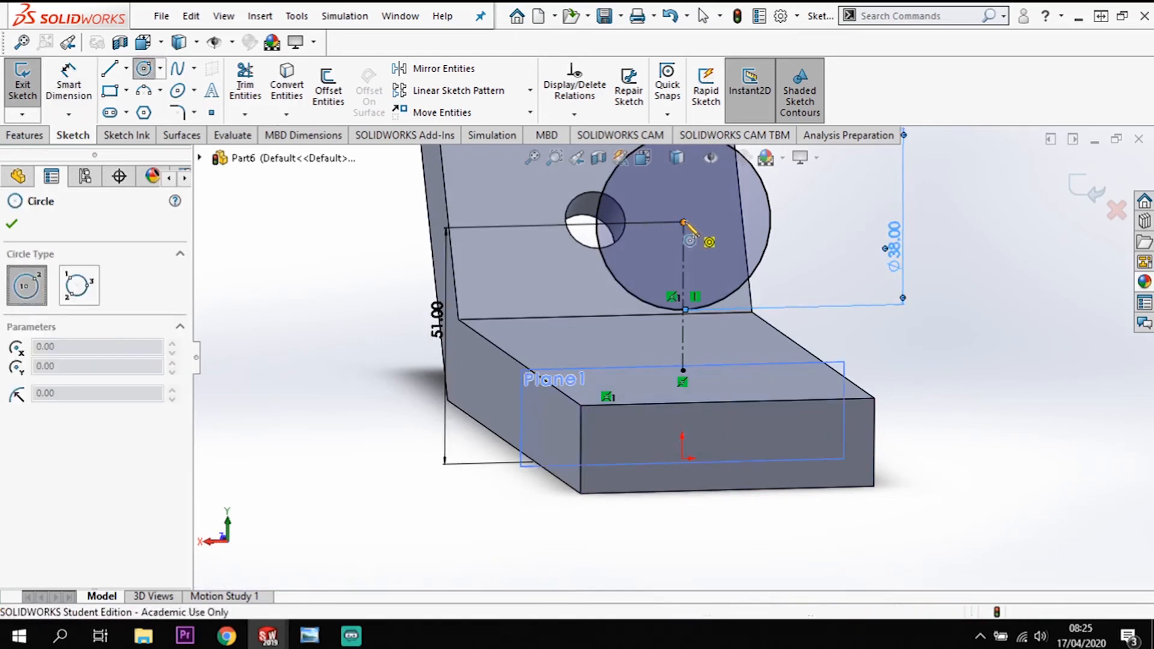
click(684, 222)
click(715, 222)
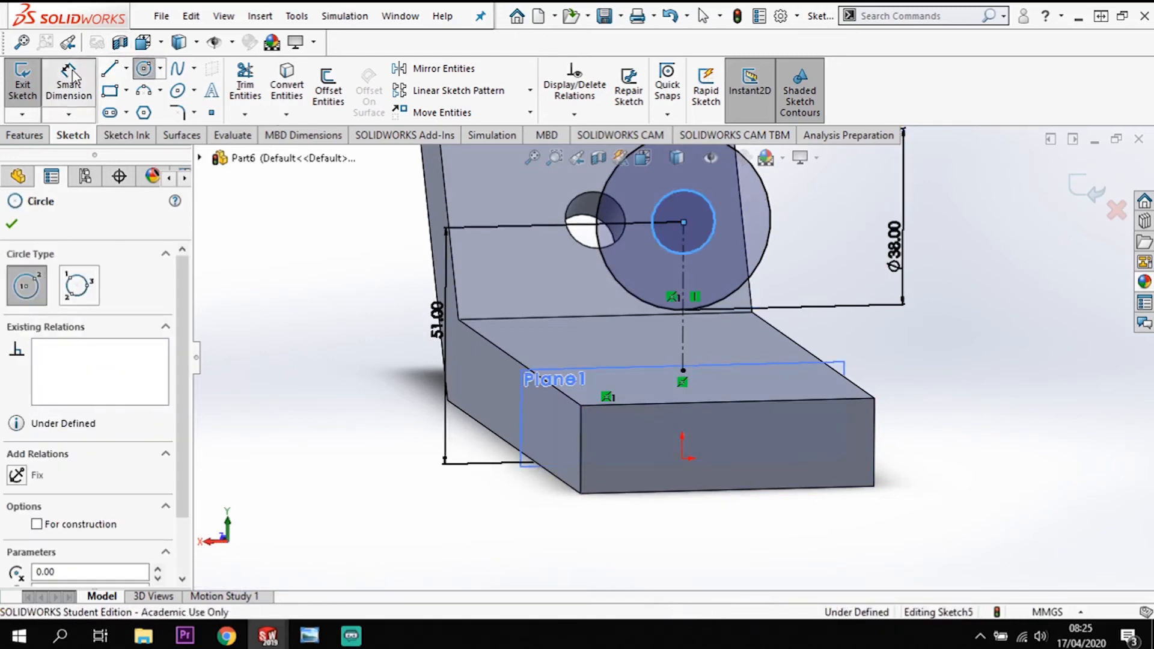
click(70, 77)
click(716, 226)
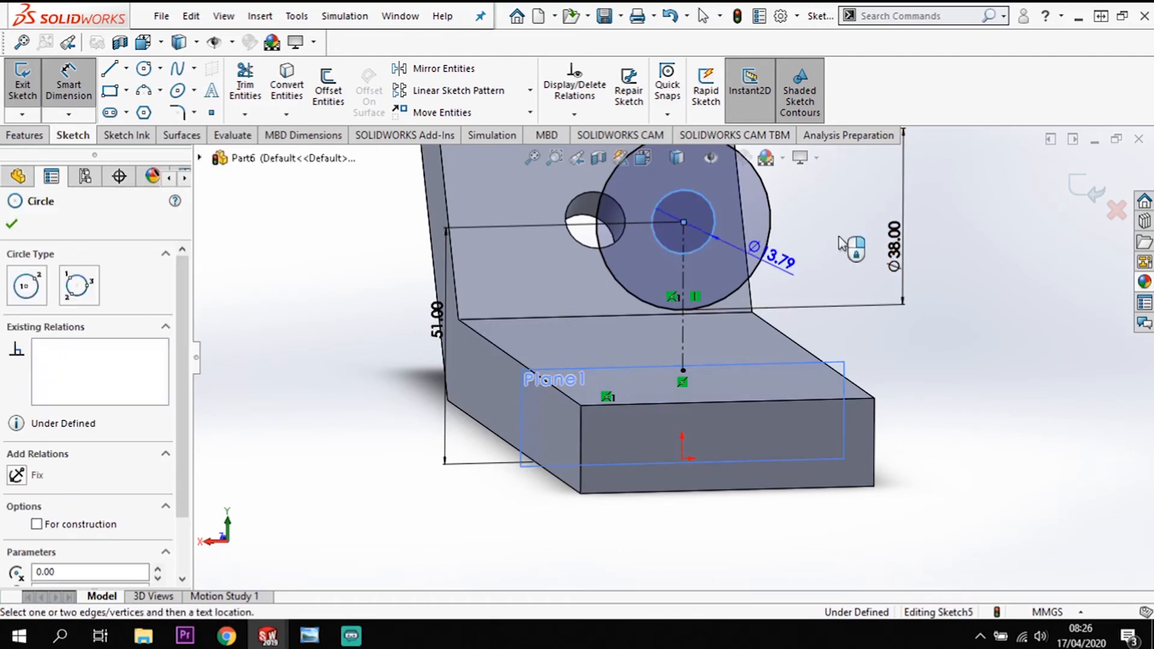
click(836, 245)
click(833, 241)
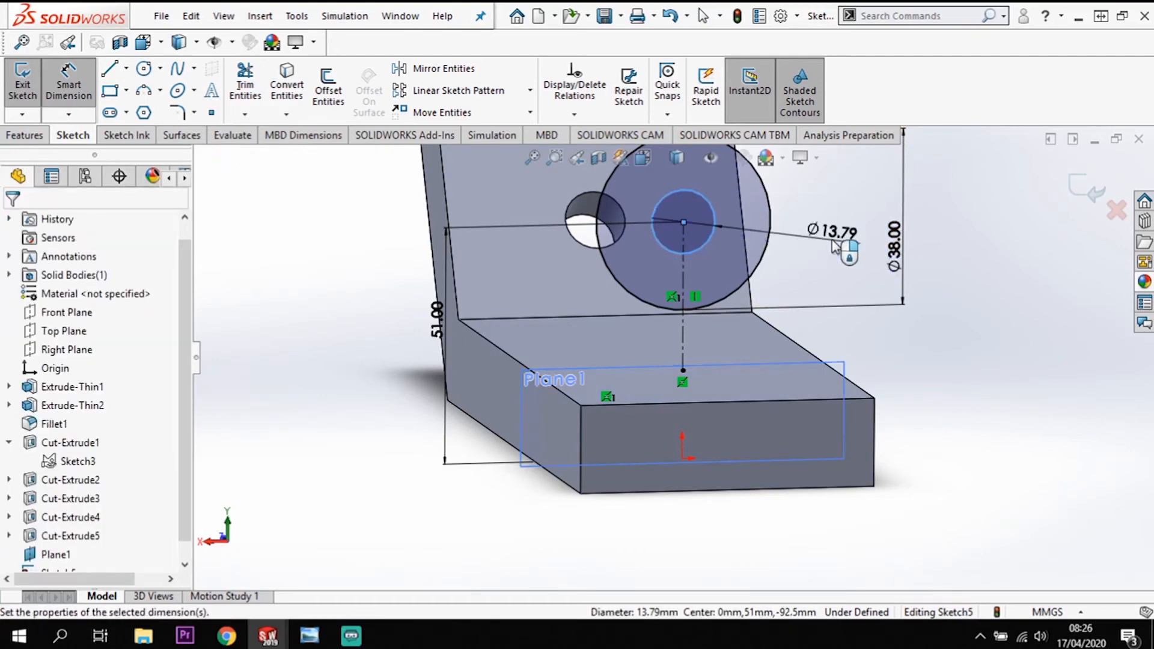
text(16)
key(Return)
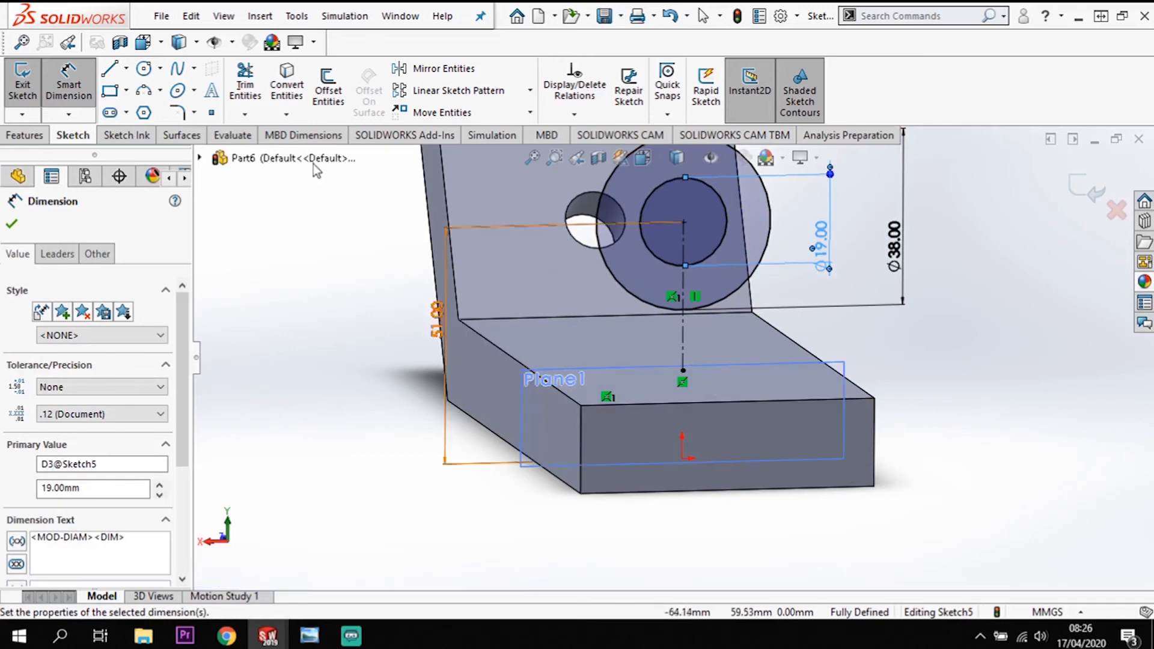
- Draw connected lines from the outer circle's left side down to the lower arm's upper edge, along it, and back up to the circle's right side
key(ctrl+8)
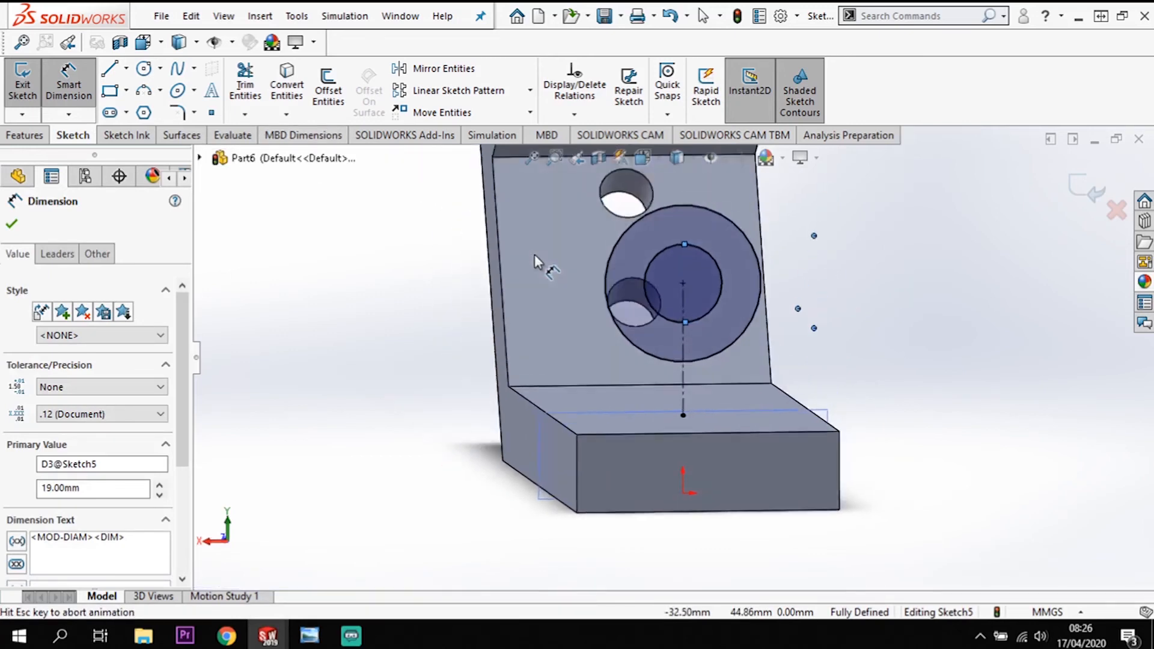
scroll(739, 442, down, 3)
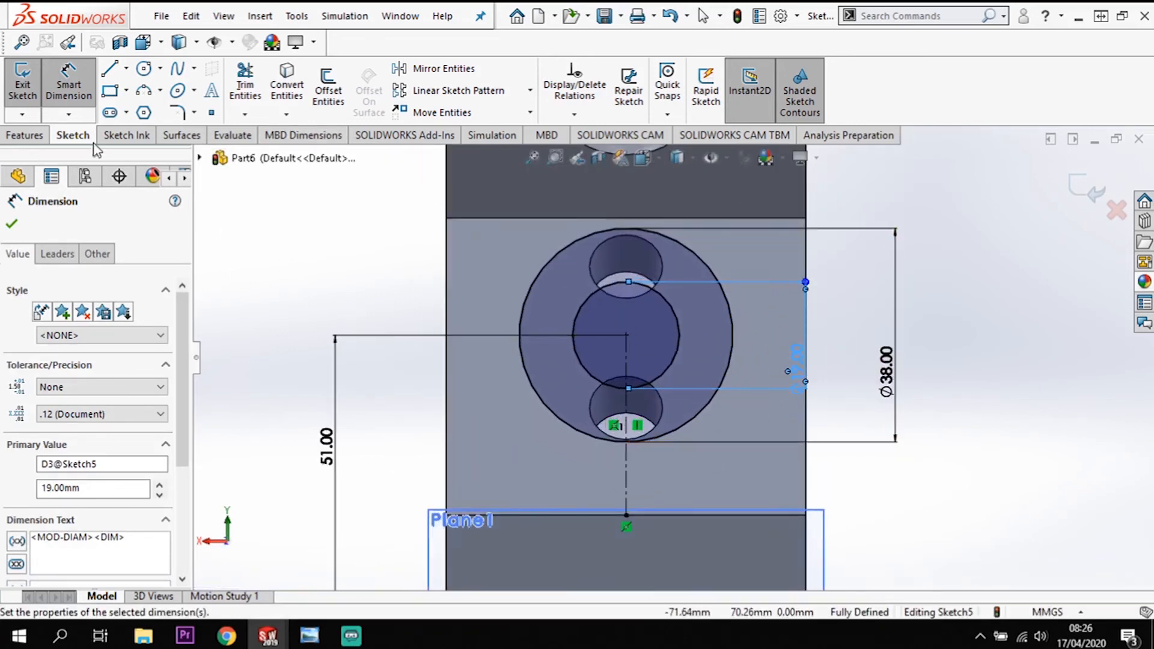
click(111, 70)
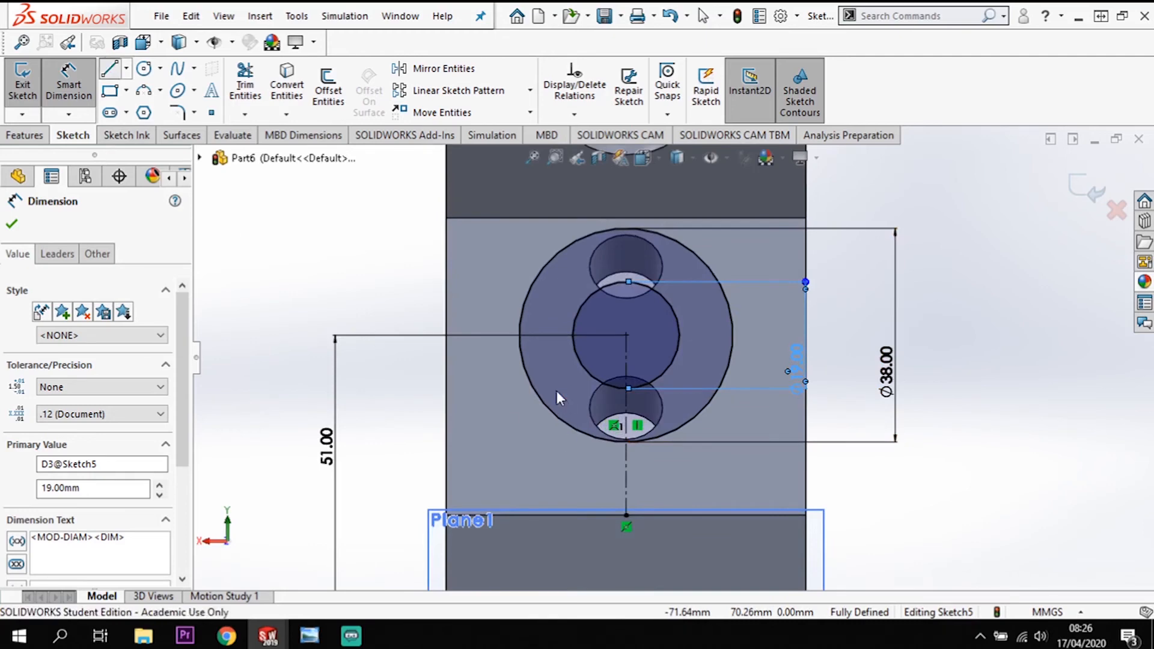
click(519, 335)
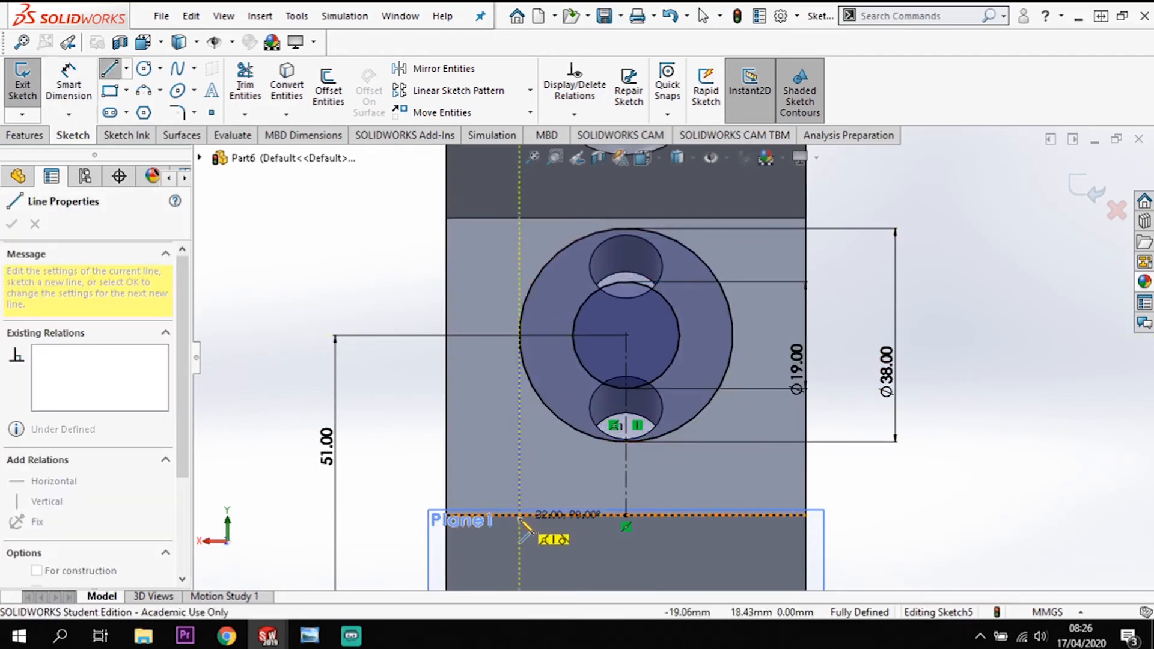
click(520, 515)
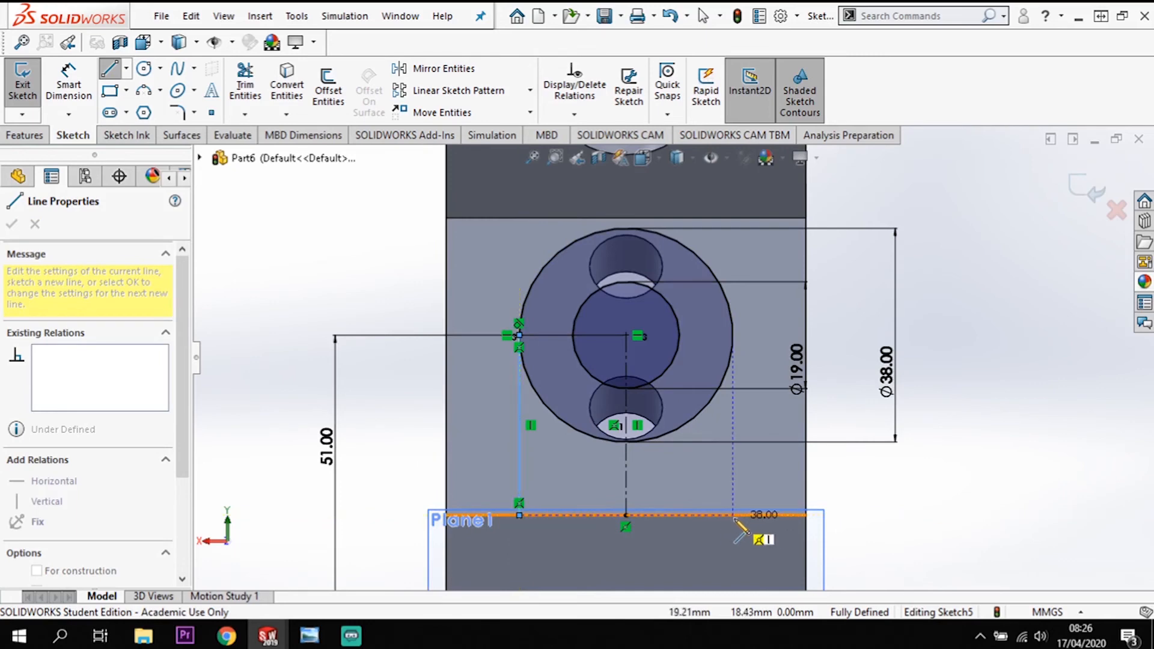
click(733, 515)
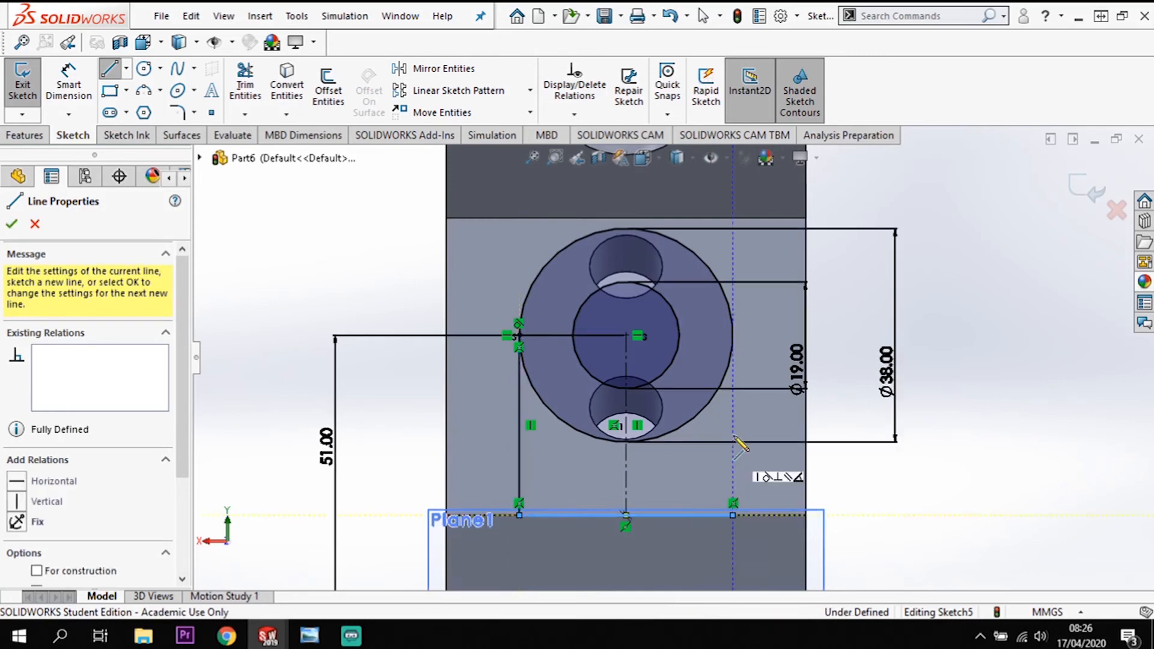
click(733, 335)
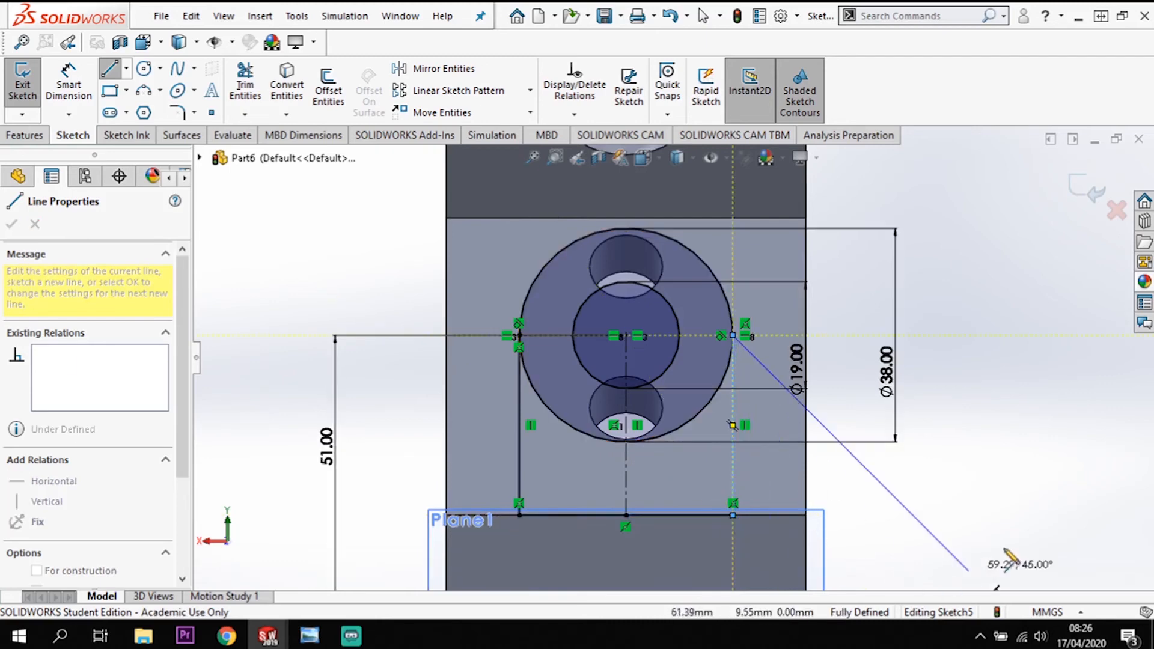
key(Escape)
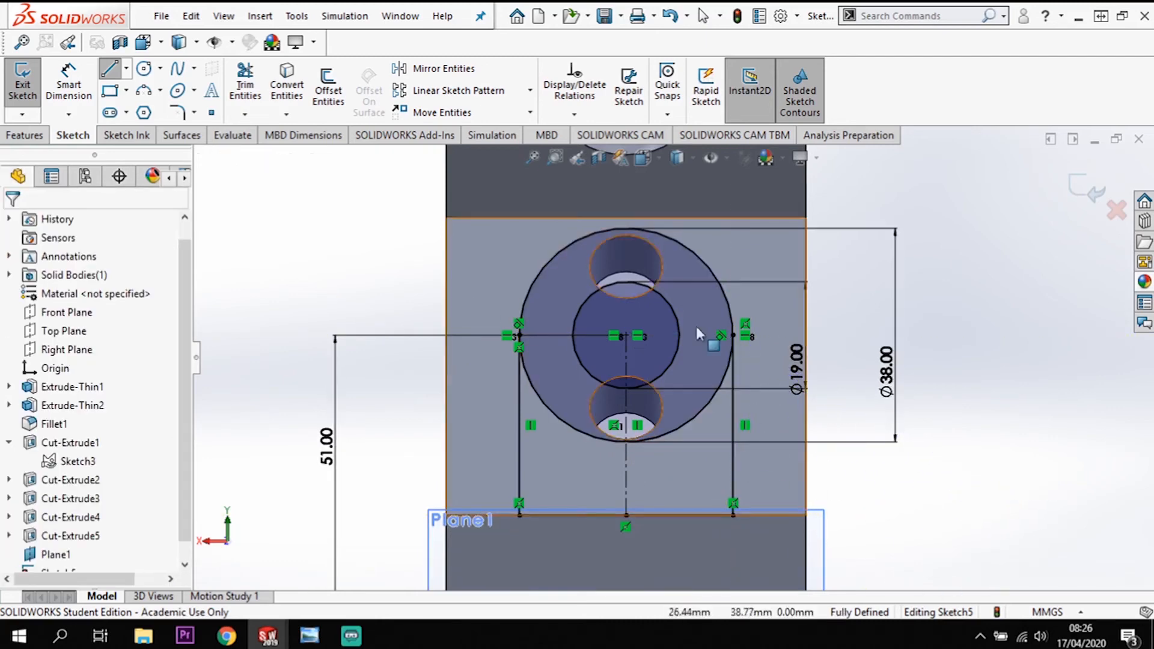
key(Escape)
- Extrude the two sketch regions between the outer circle and the lower arm 61 mm using the Mid Plane end condition
mouse_move(648, 474)
middle_down()
mouse_move(629, 495)
mouse_move(651, 504)
middle_up()
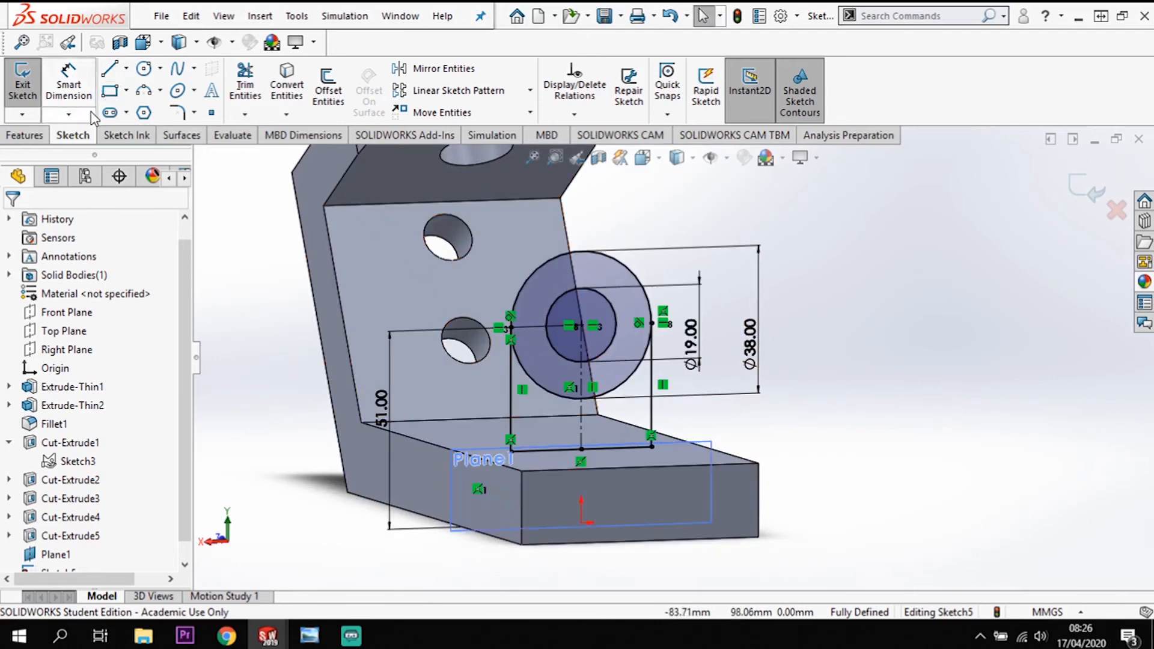
click(26, 134)
click(30, 90)
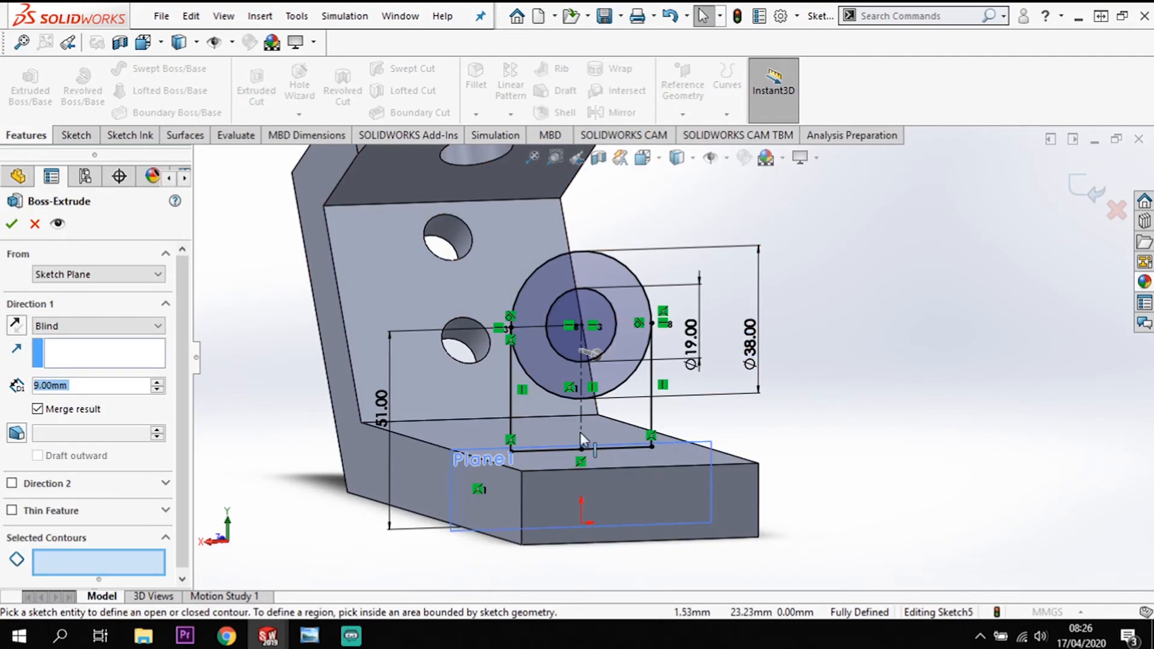
click(567, 419)
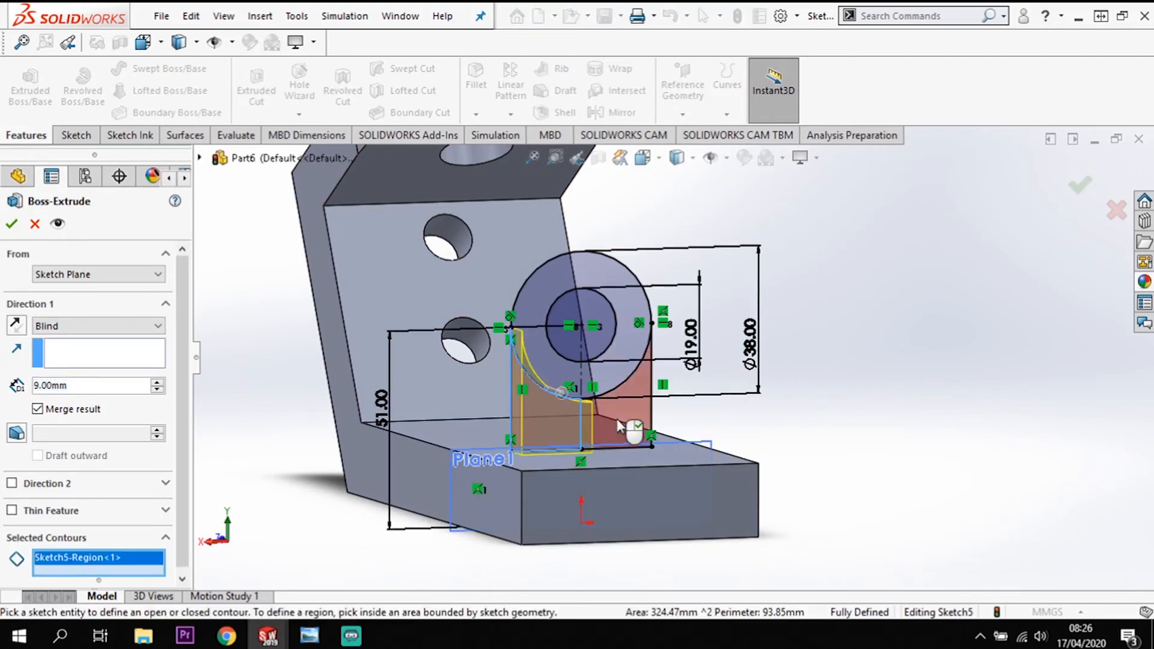
click(616, 419)
middle_drag(489, 457, 564, 498)
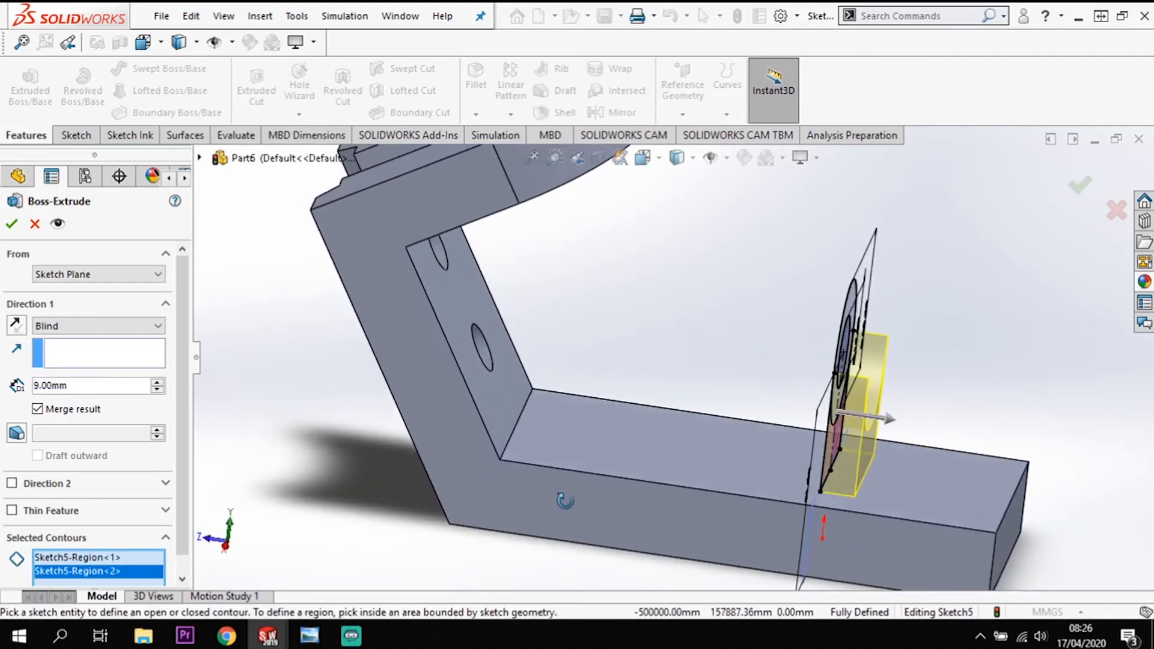
click(71, 325)
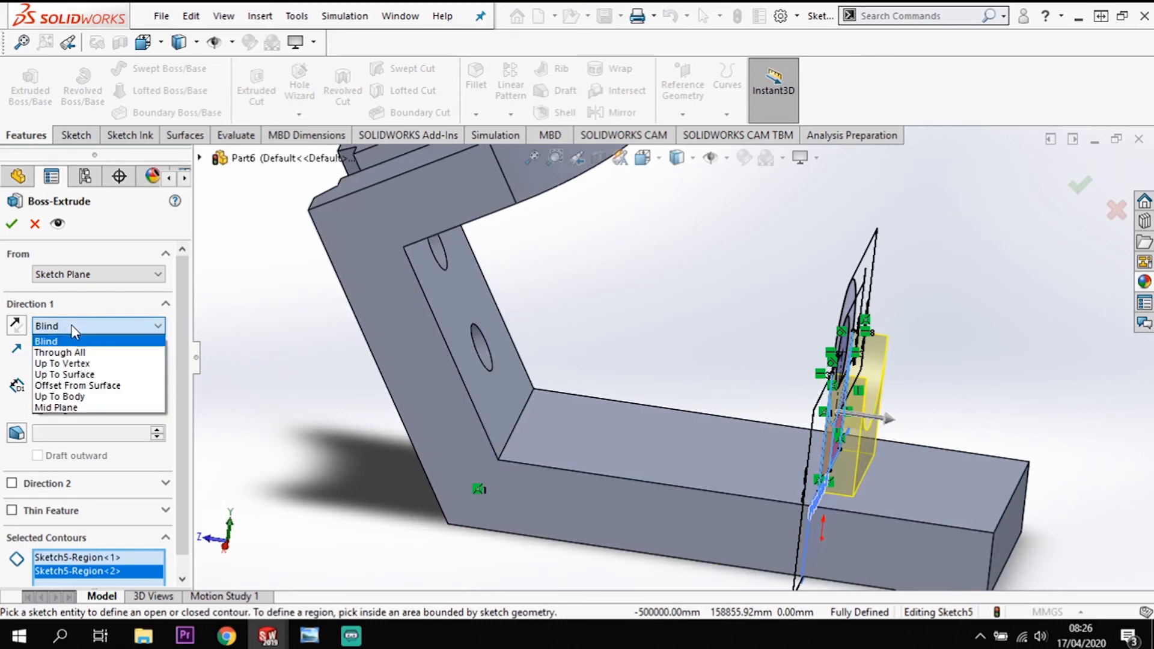
click(74, 406)
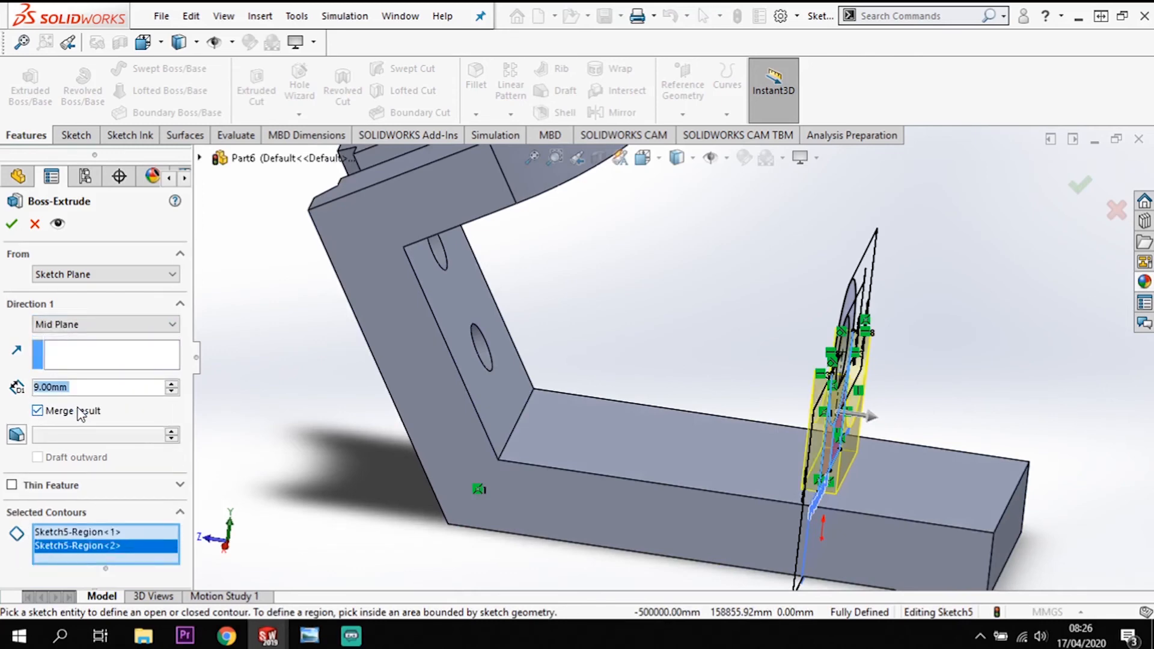
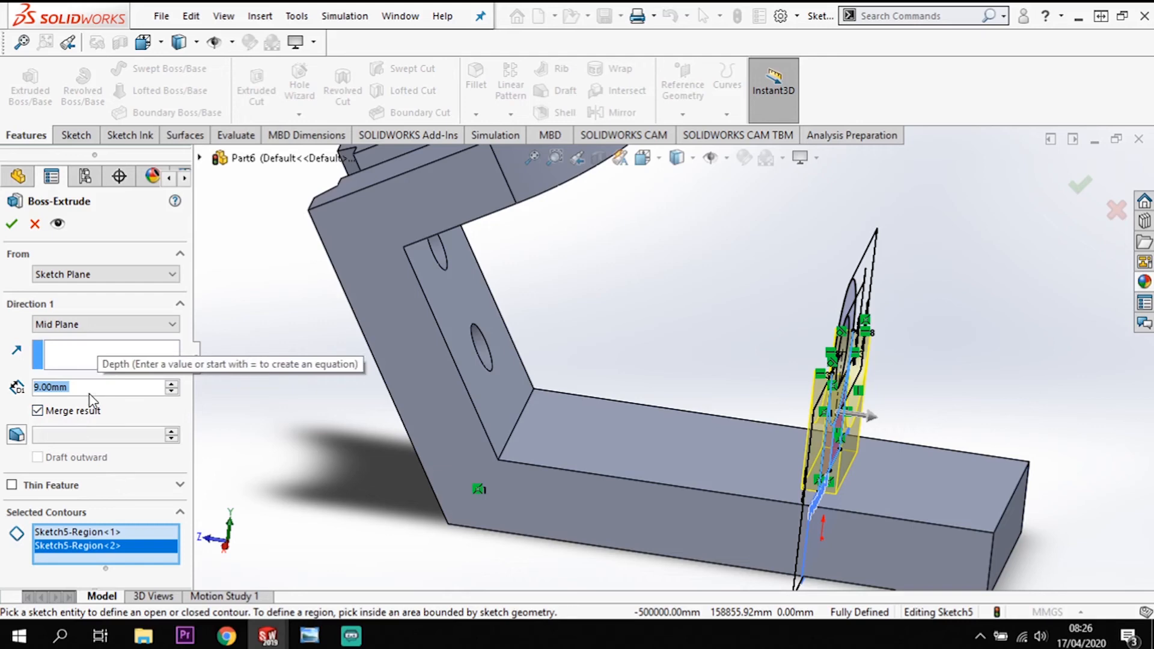
text(61)
key(Return)
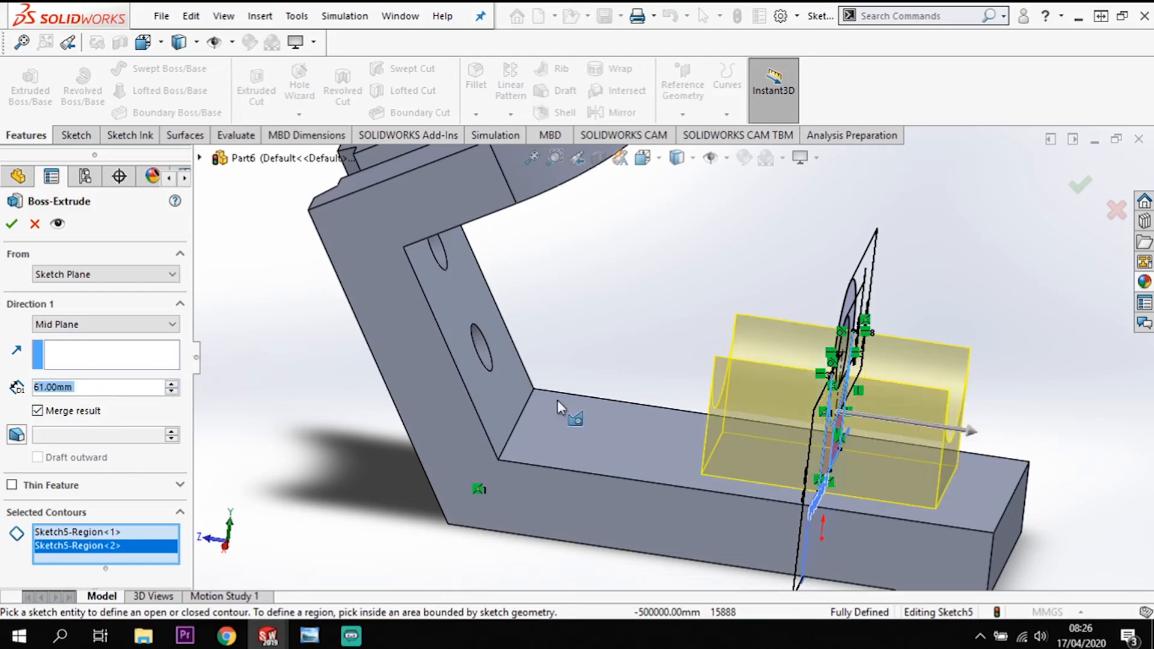
click(12, 223)
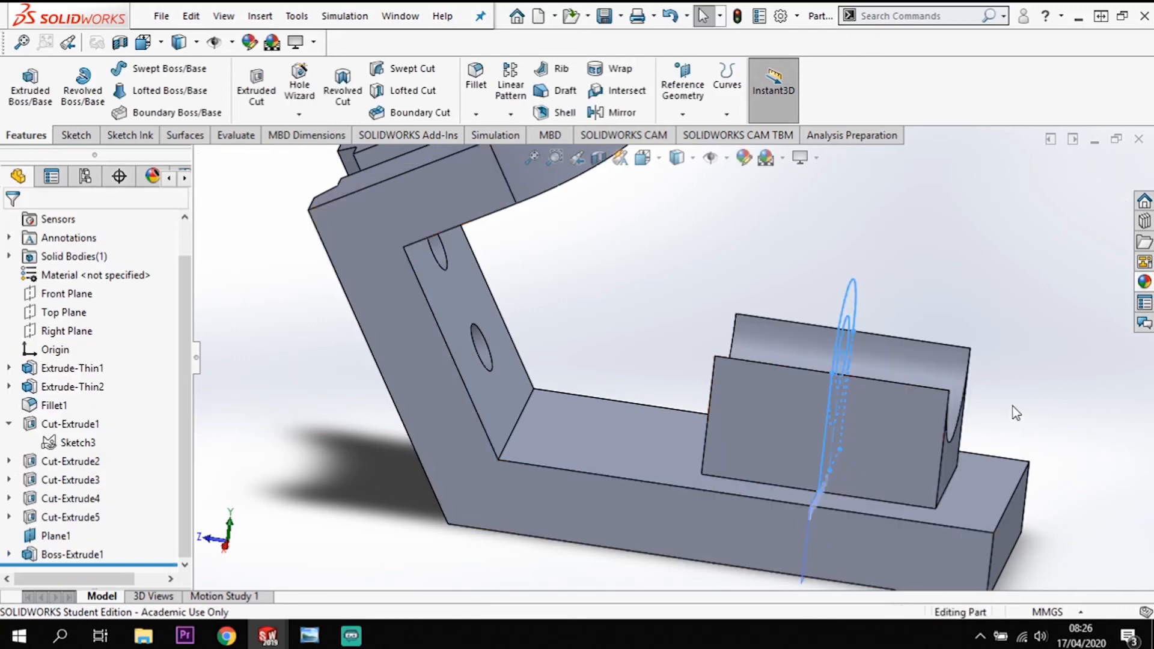
- Reuse the lug sketch to extrude the ring between the 38 mm and 19 mm circles 67 mm with the Mid Plane end condition
middle_drag(974, 464, 937, 464)
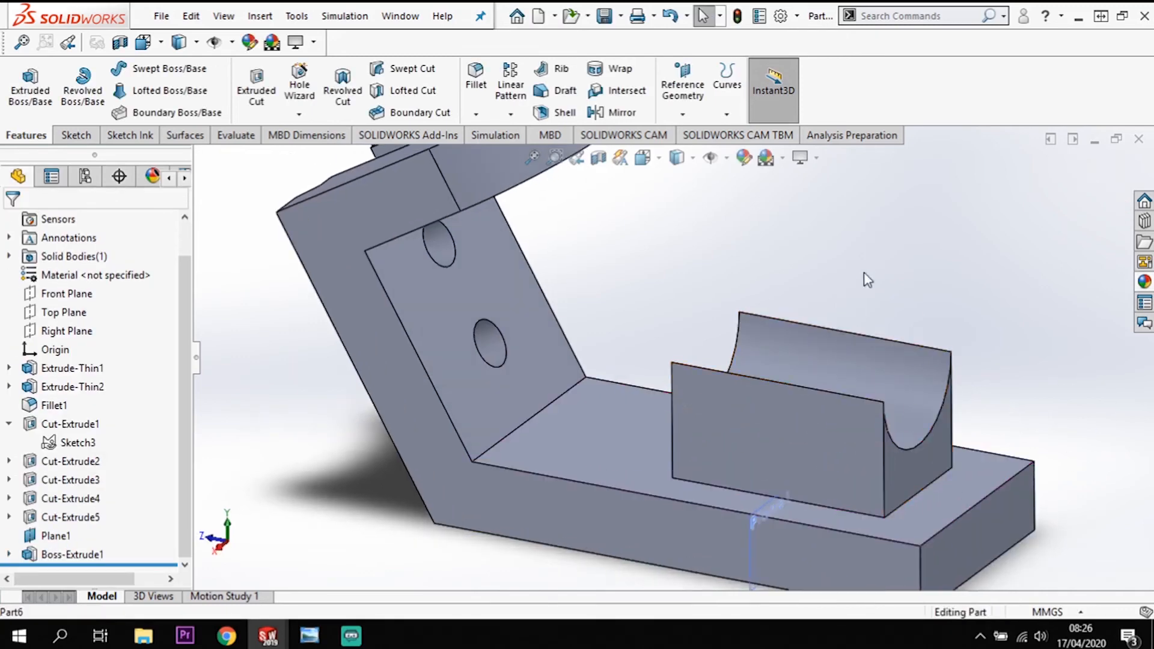
click(10, 555)
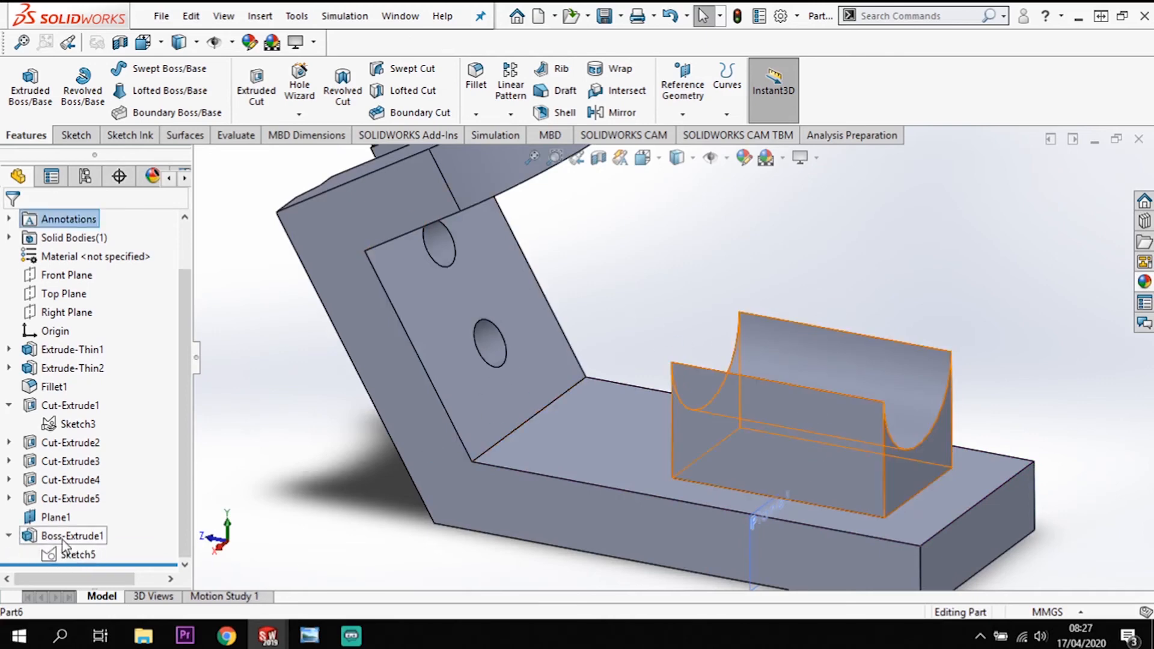
click(76, 555)
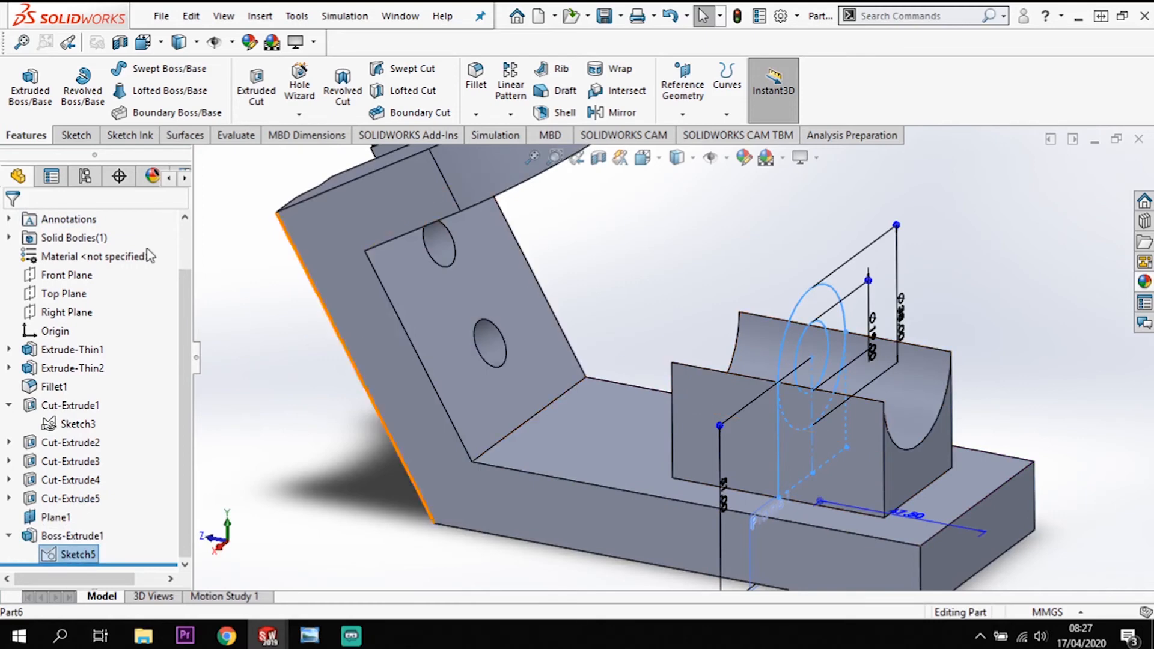
click(30, 84)
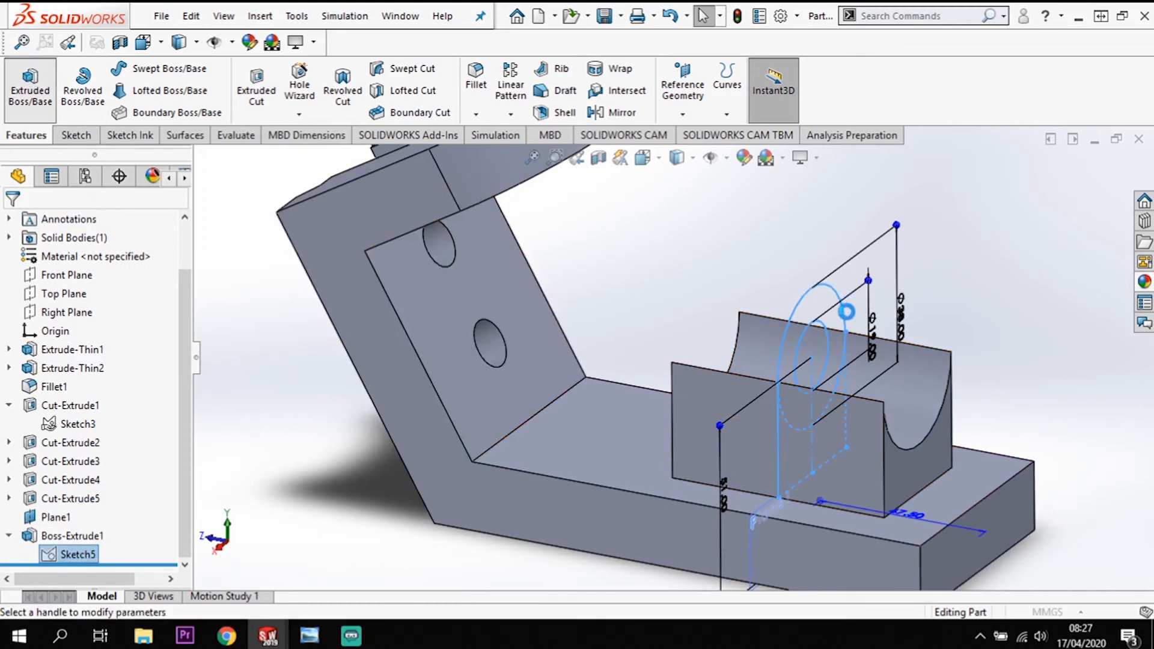
click(828, 313)
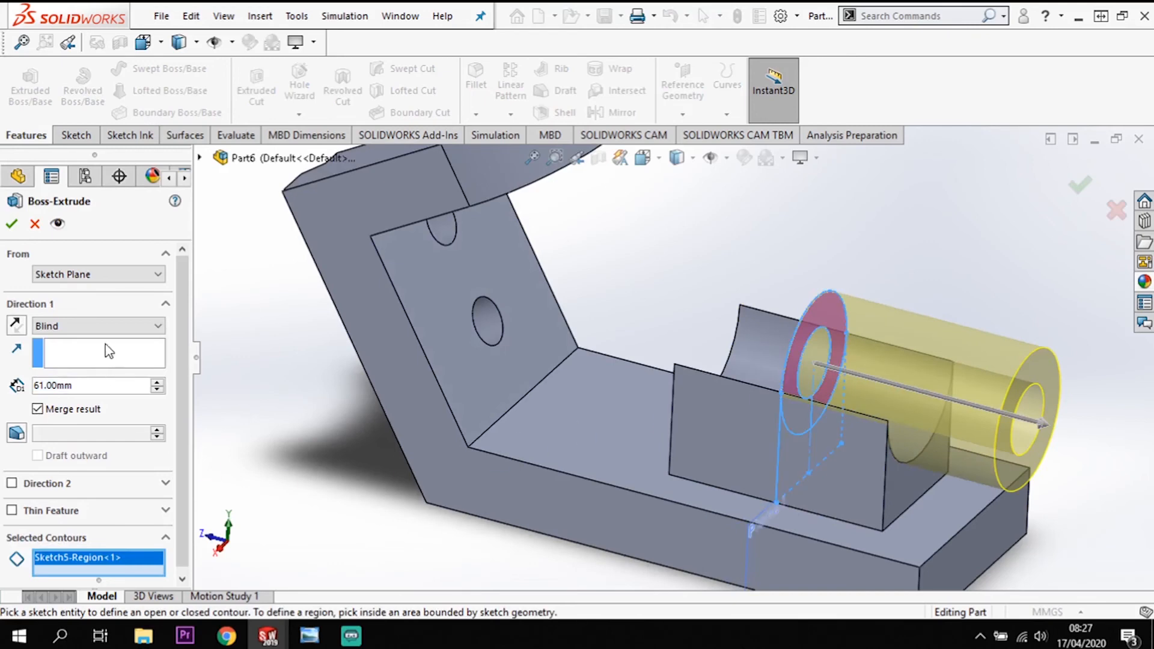
click(112, 328)
click(99, 407)
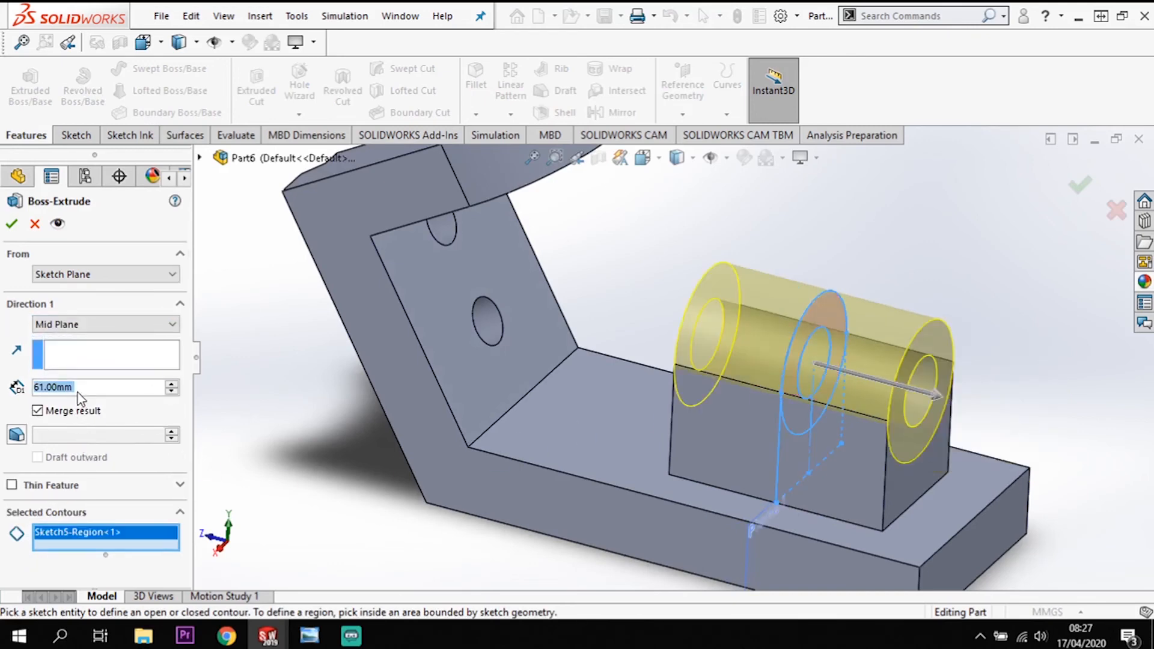
text(67)
key(Return)
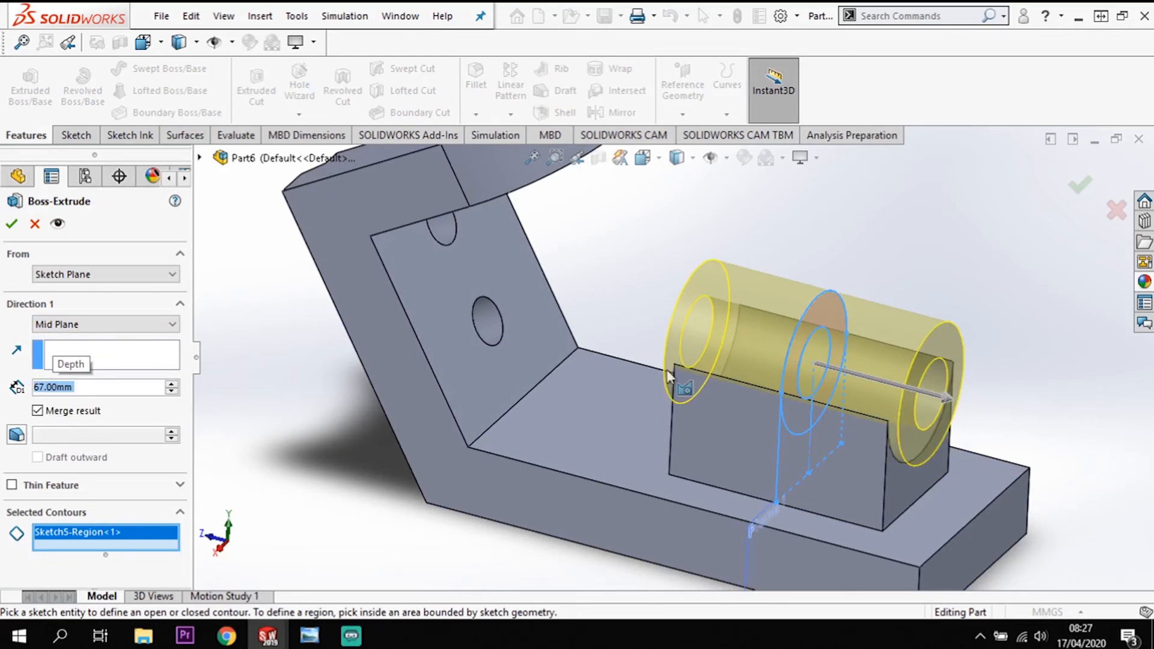
click(12, 223)
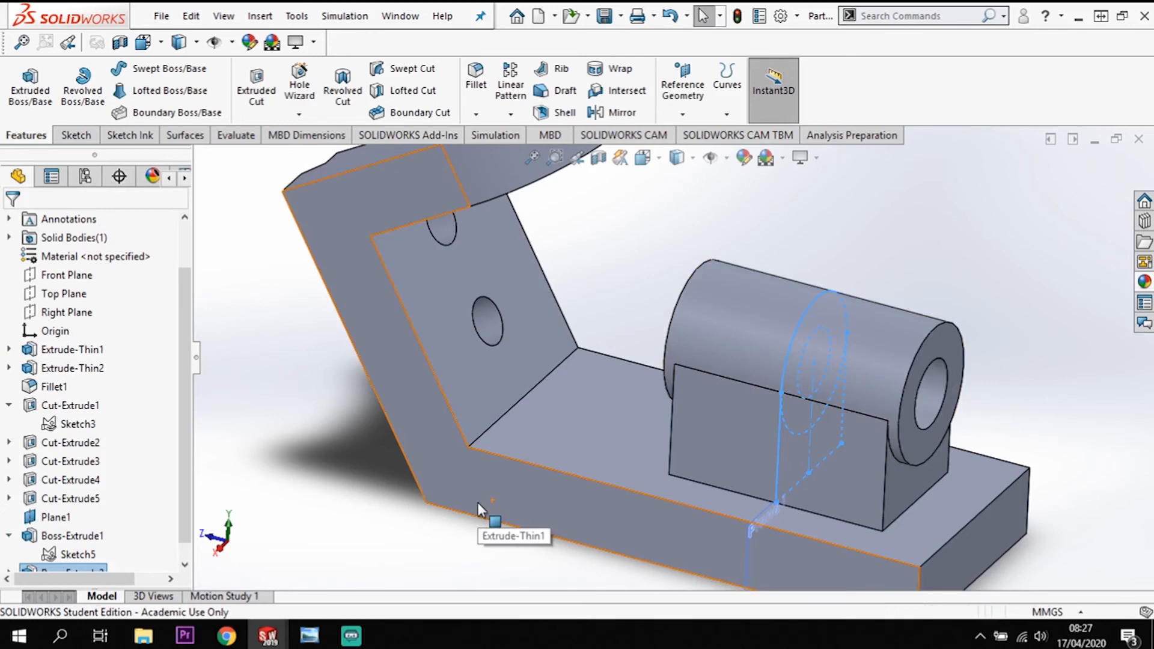
- Start a sketch on the support block's long side face and draw a rectangle about 25 mm wide overlapping the block and cylinder
scroll(630, 502, up, 5)
middle_drag(631, 508, 722, 402)
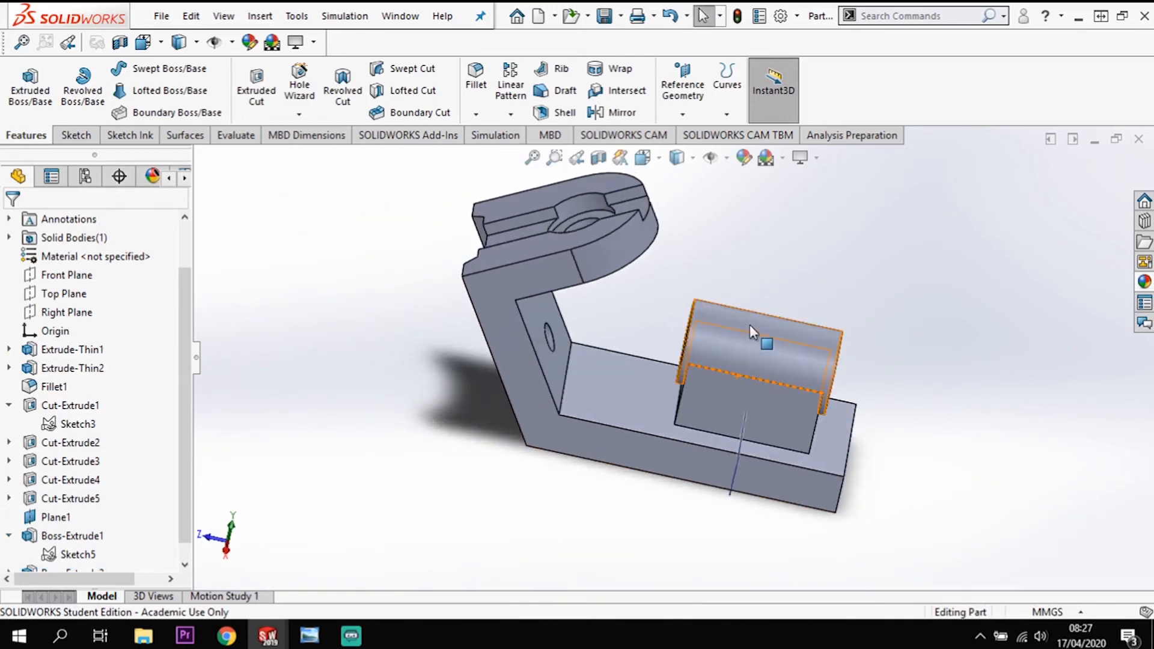
scroll(751, 391, down, 2)
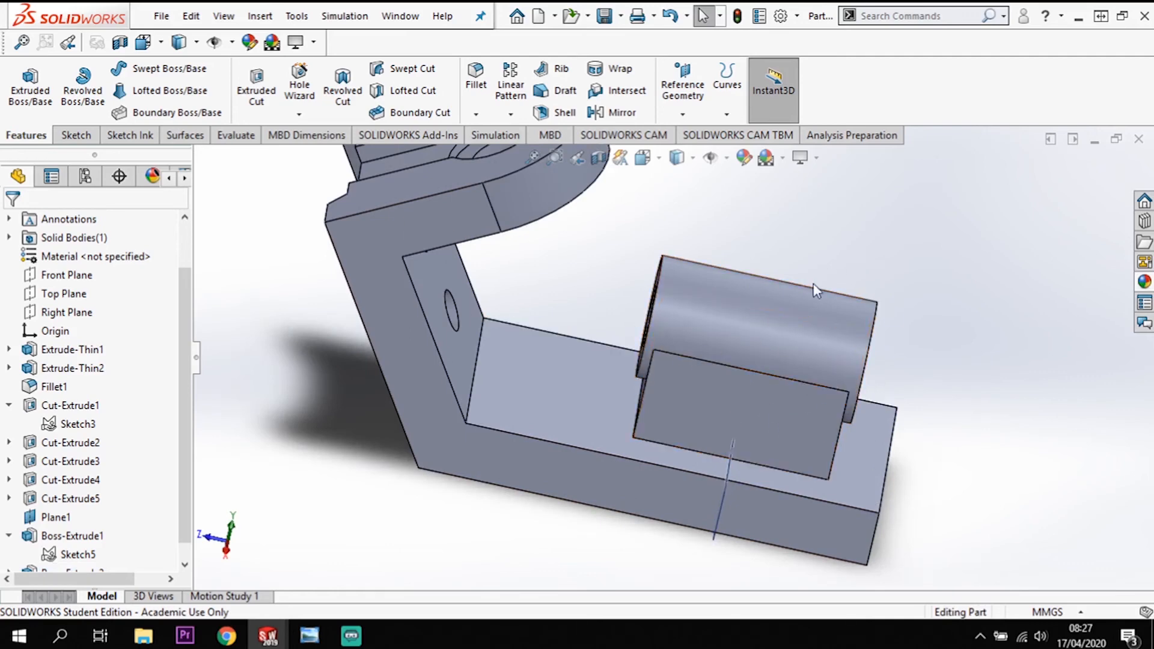
click(766, 420)
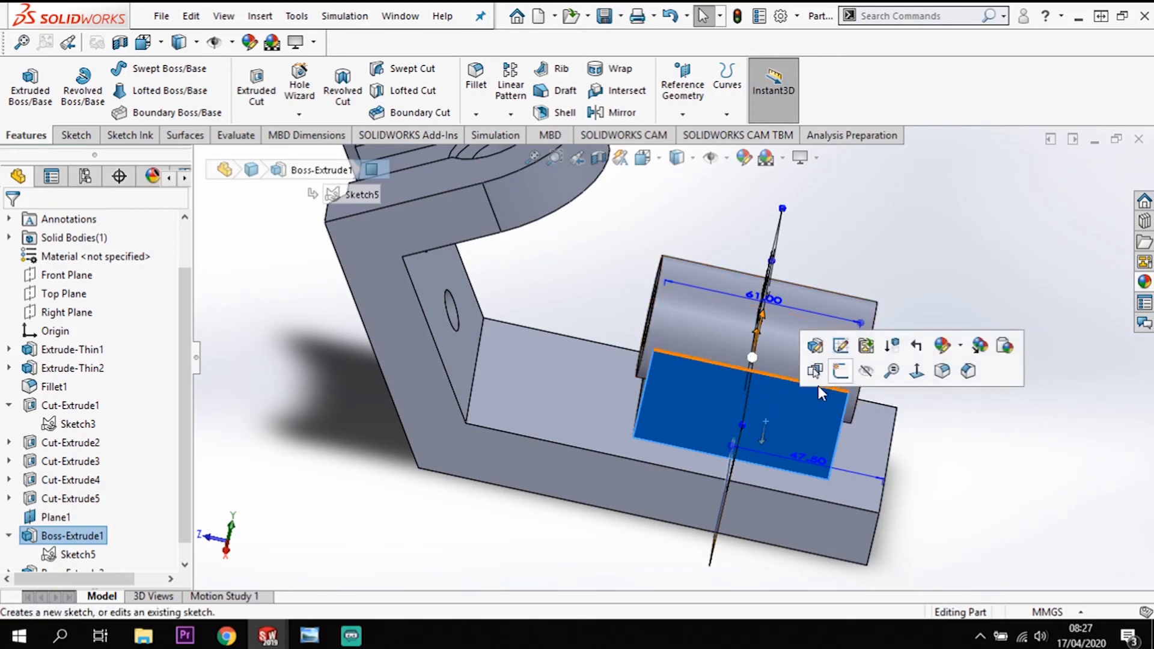
click(840, 371)
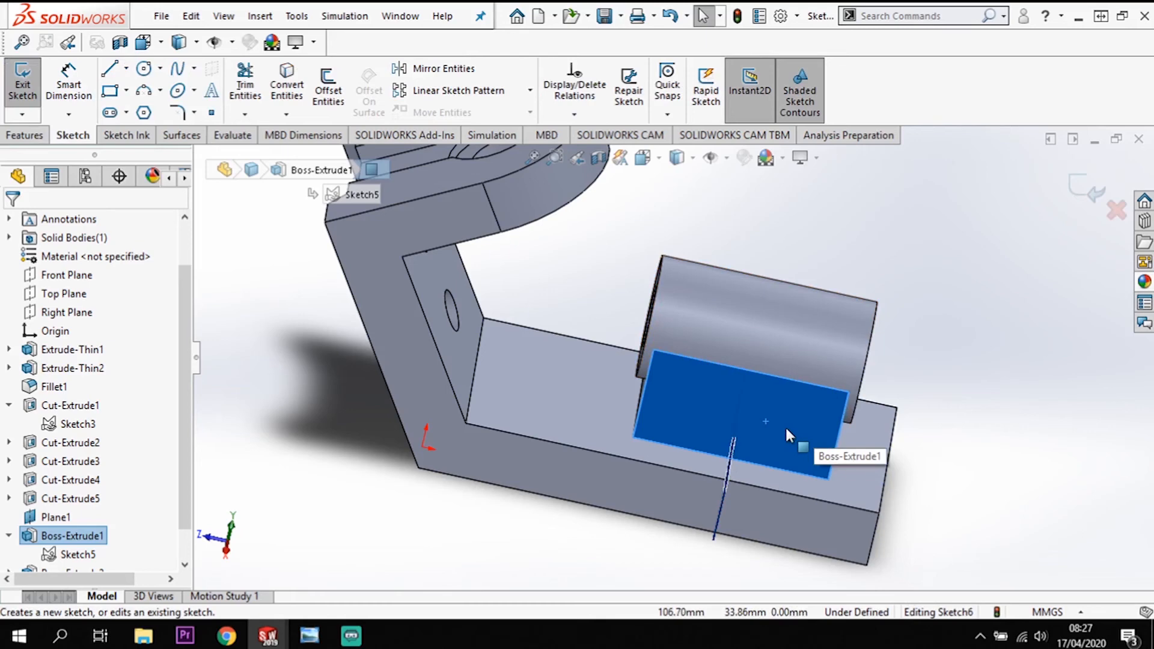
scroll(813, 388, down, 5)
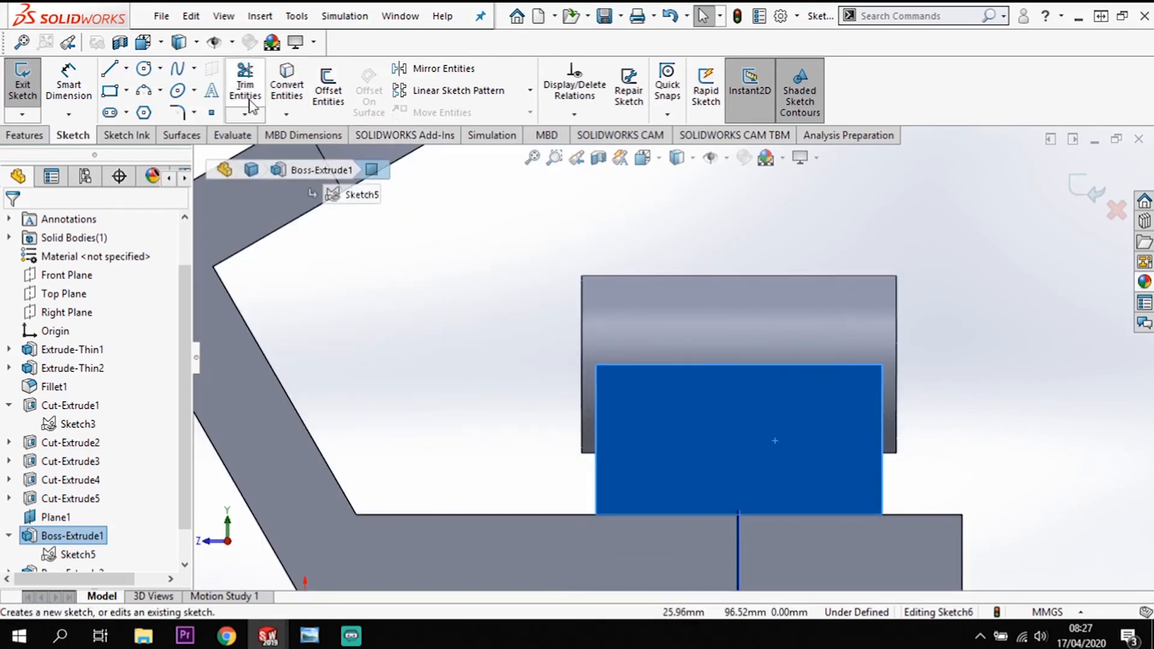
click(110, 92)
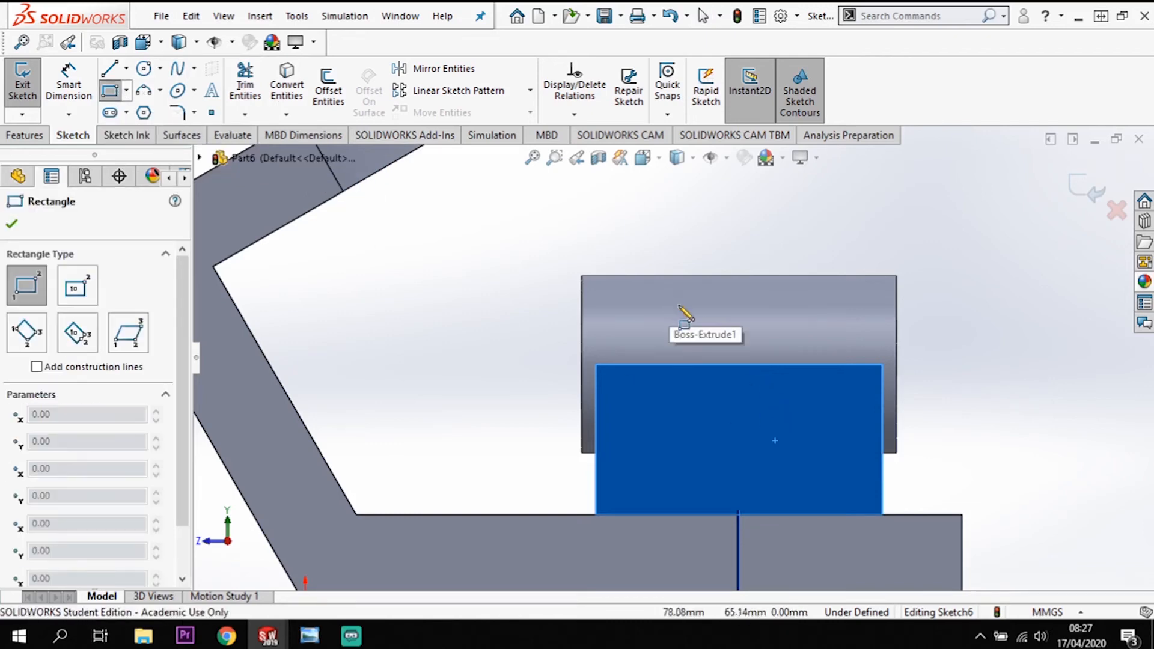
mouse_move(677, 309)
mouse_down()
mouse_move(797, 437)
mouse_move(794, 484)
mouse_up()
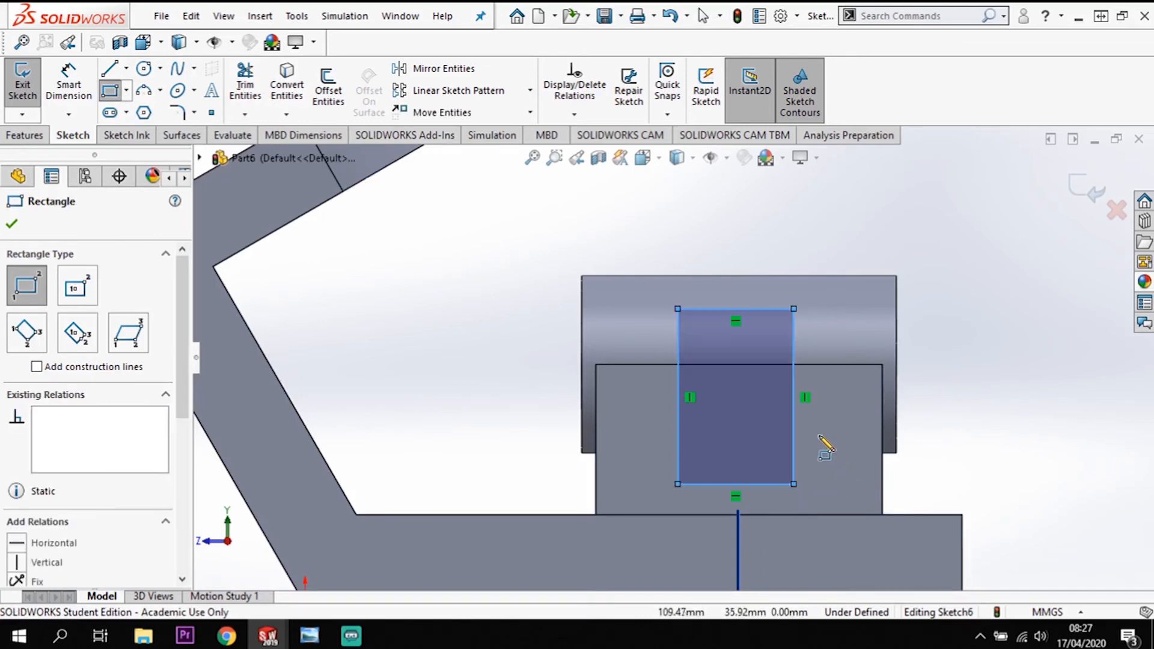
key(Escape)
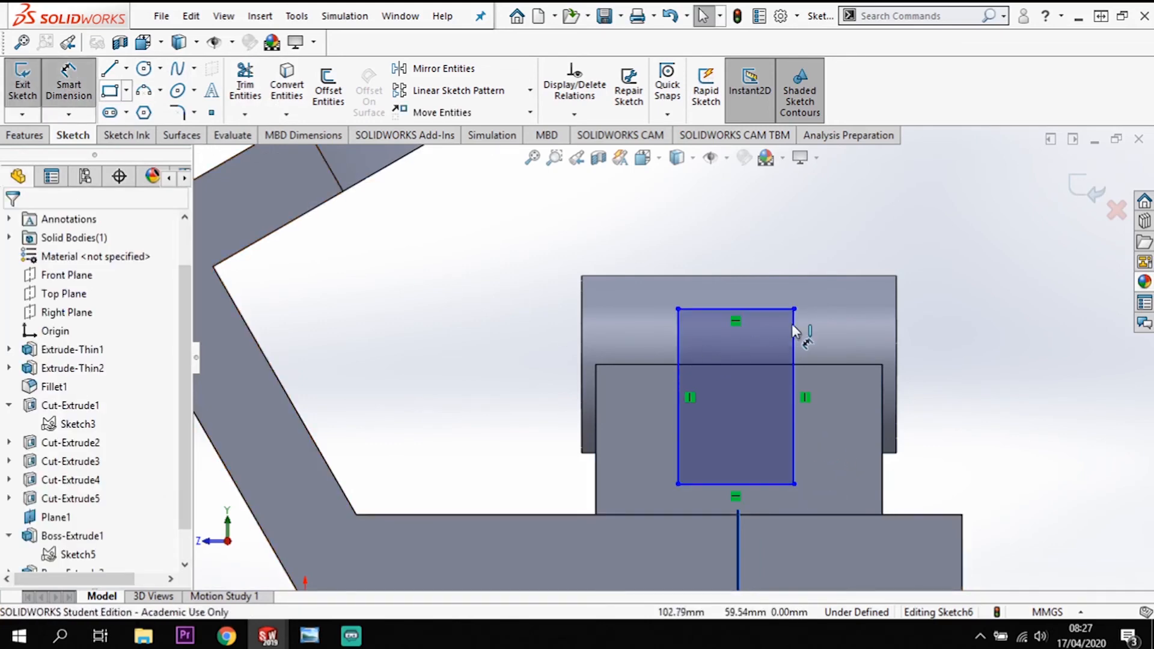
- Dimension the rectangle's right side 19 mm from the cylinder's right end
click(897, 332)
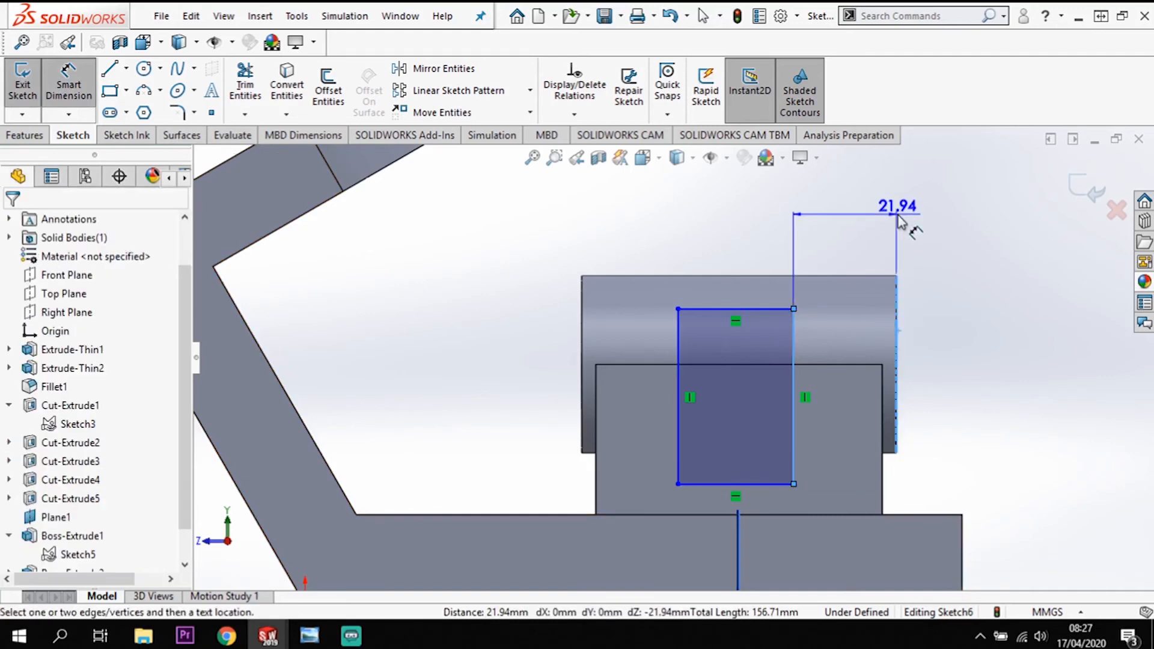
click(884, 264)
text(19)
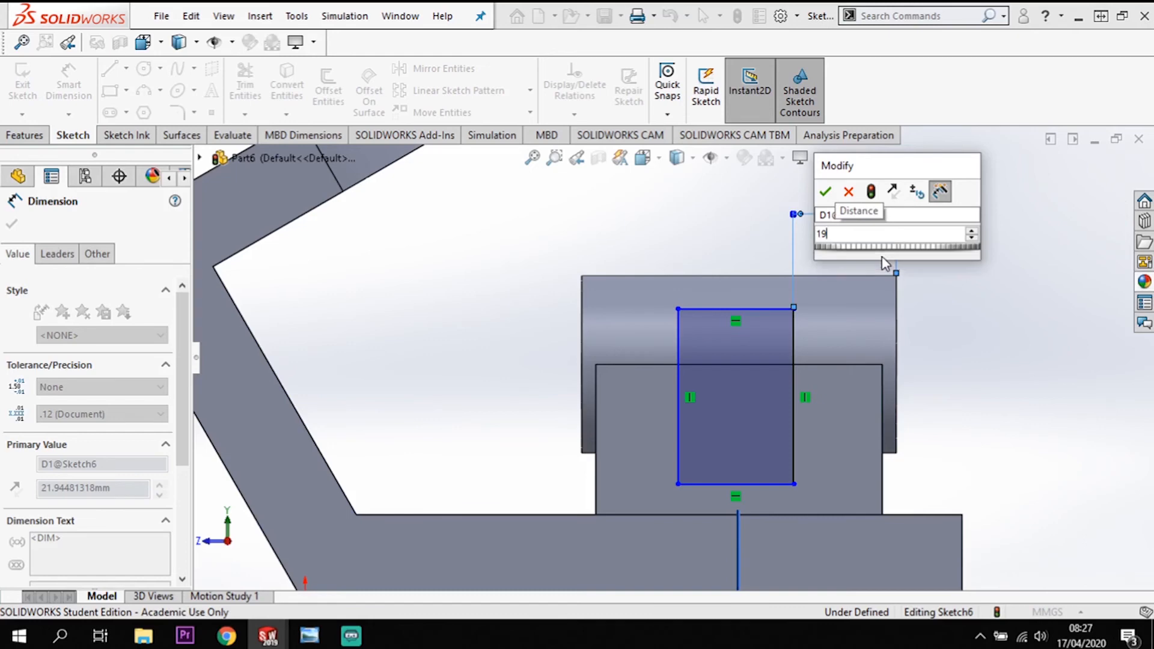
key(Return)
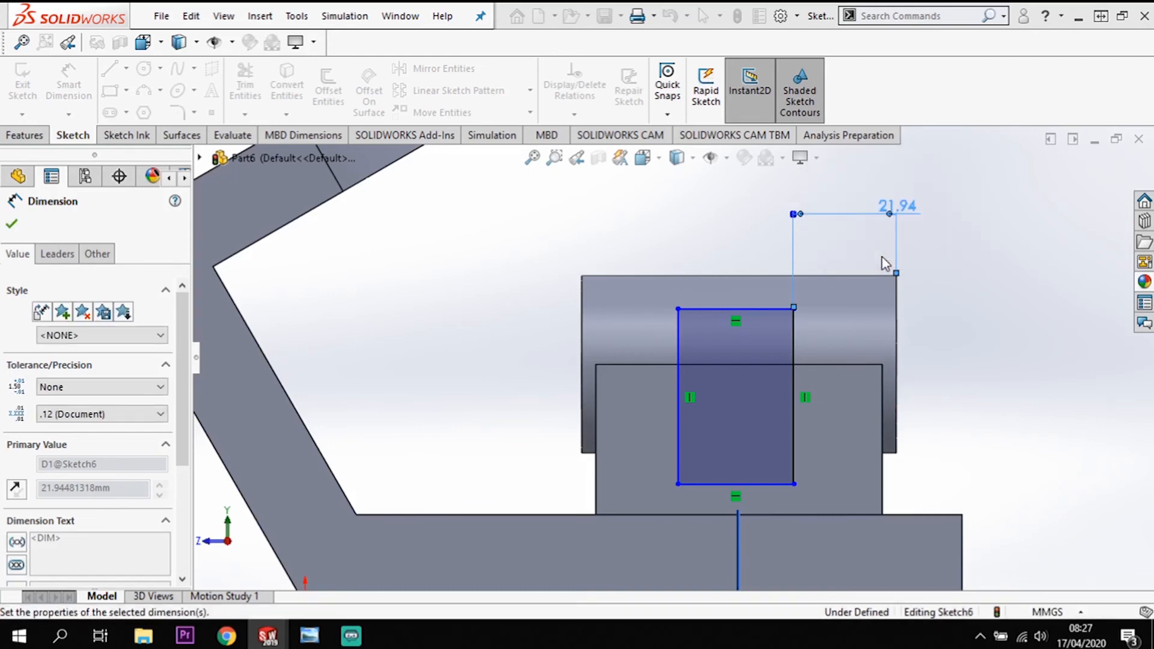
key(Escape)
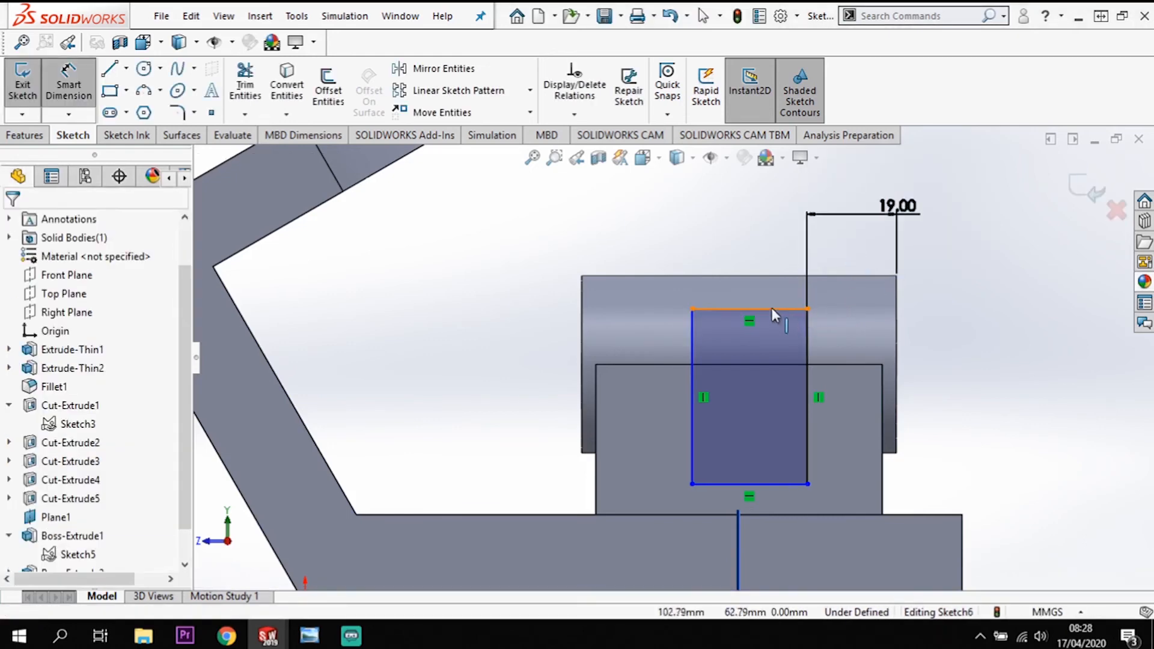
- Snap the rectangle's upper-left corner onto the cylinder's top edge and dimension the rectangle's width as 29 mm
drag(692, 309, 690, 276)
click(67, 85)
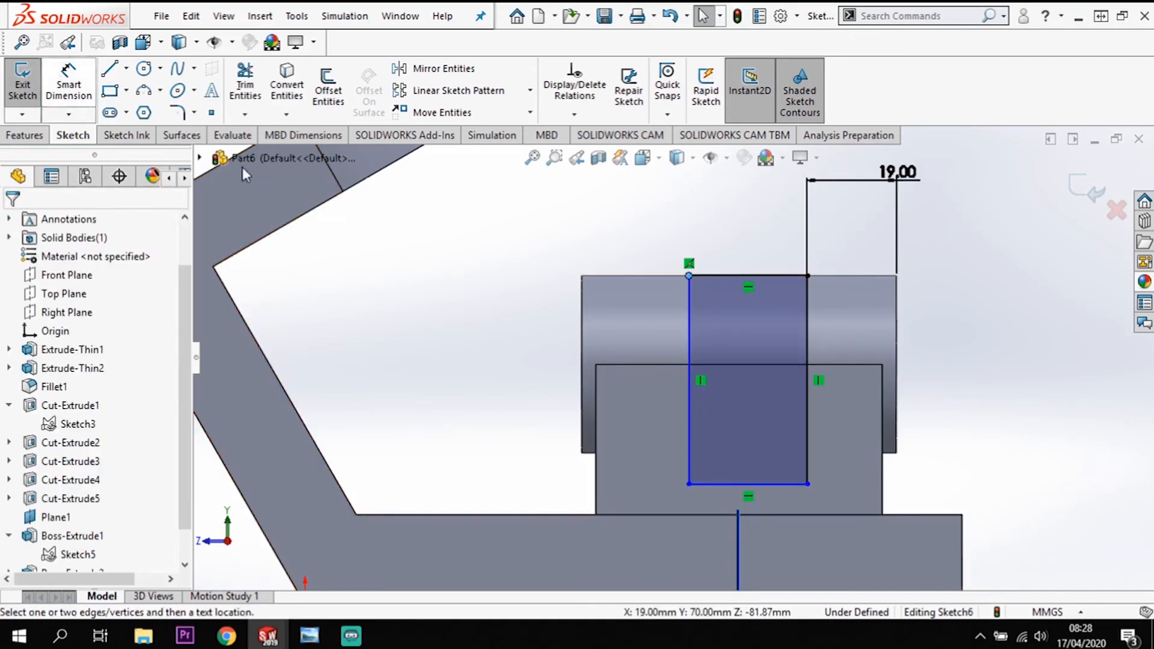
click(775, 281)
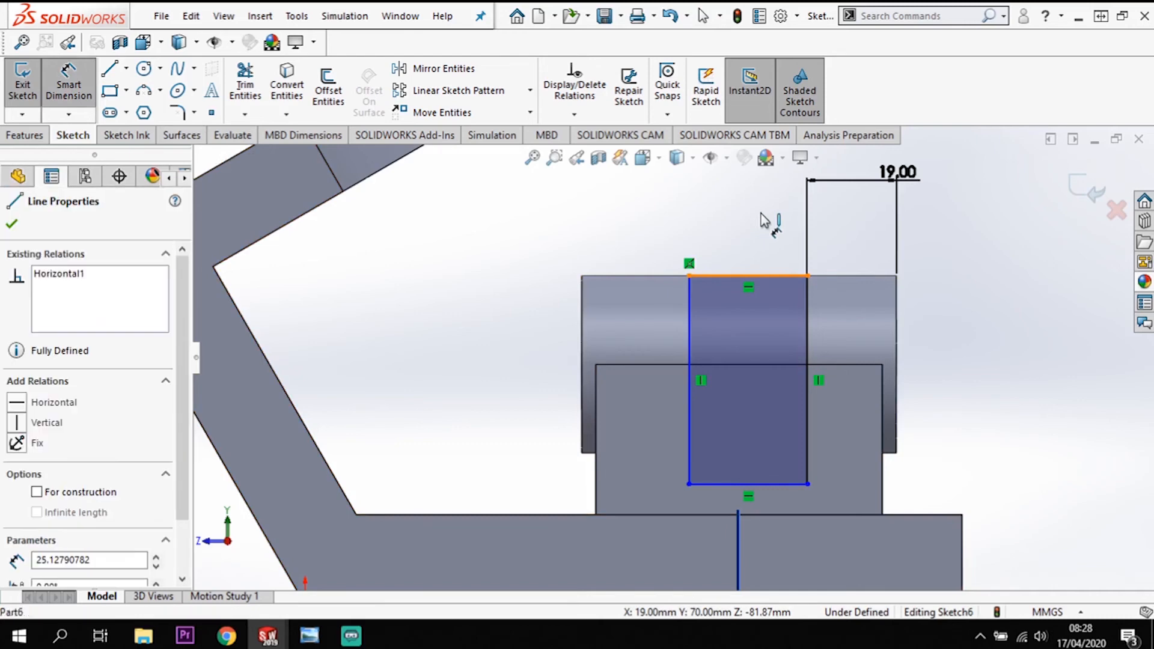
click(748, 216)
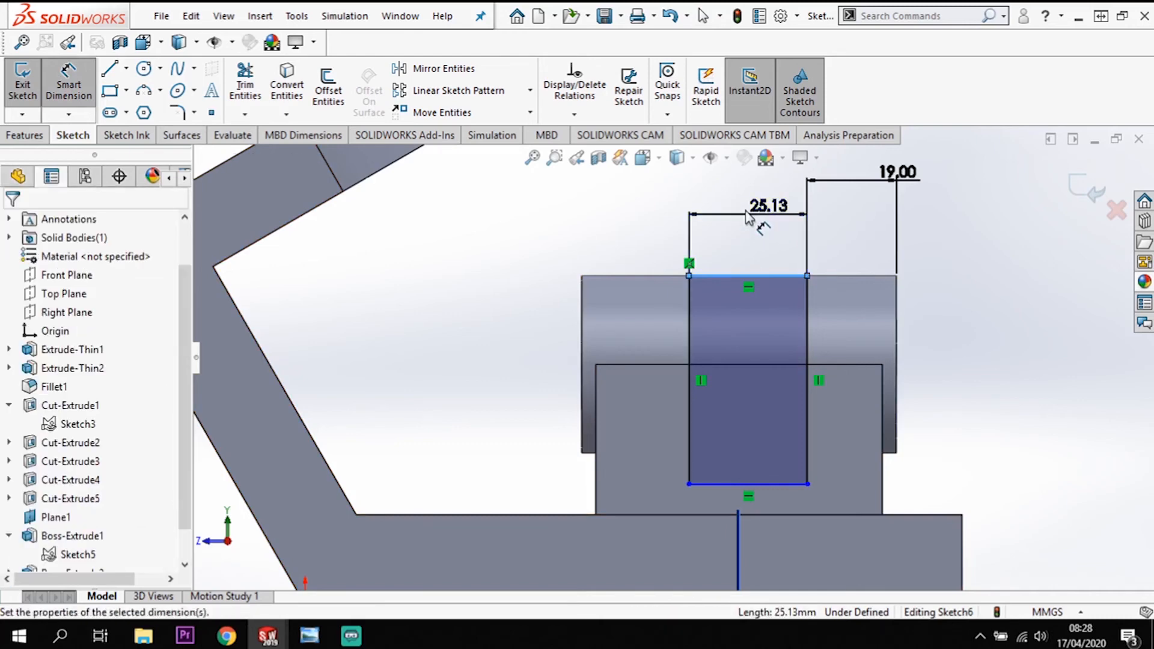
text(29)
key(Return)
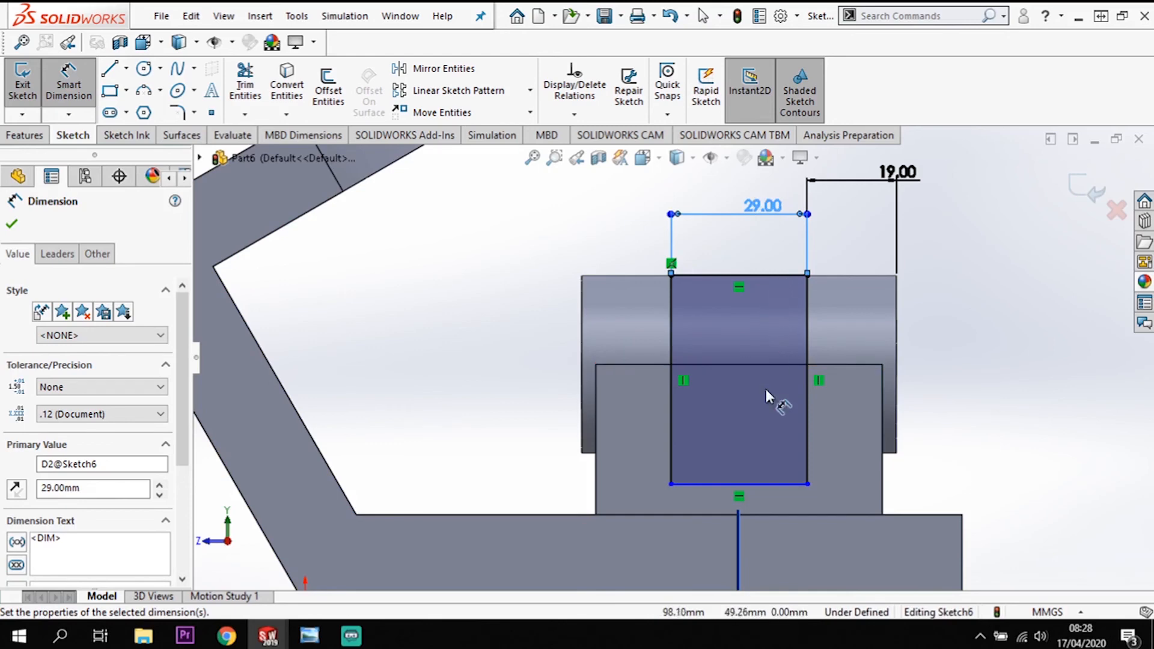
- Dimension the rectangle's lower side 25 mm below the support block's top edge
click(842, 367)
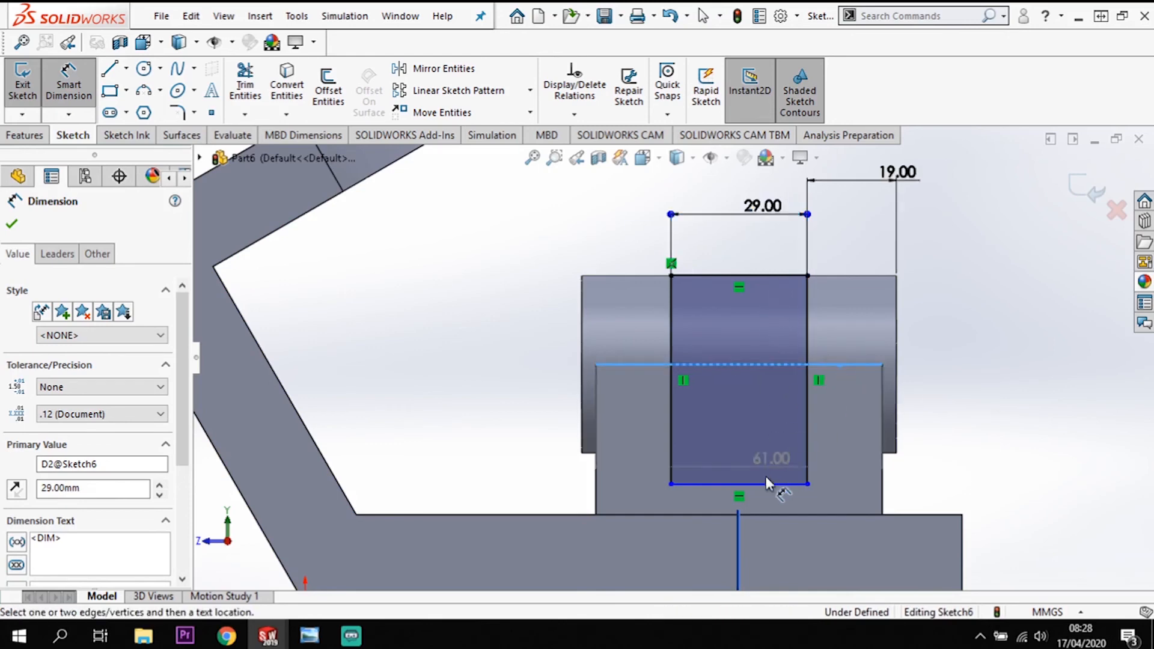
click(774, 482)
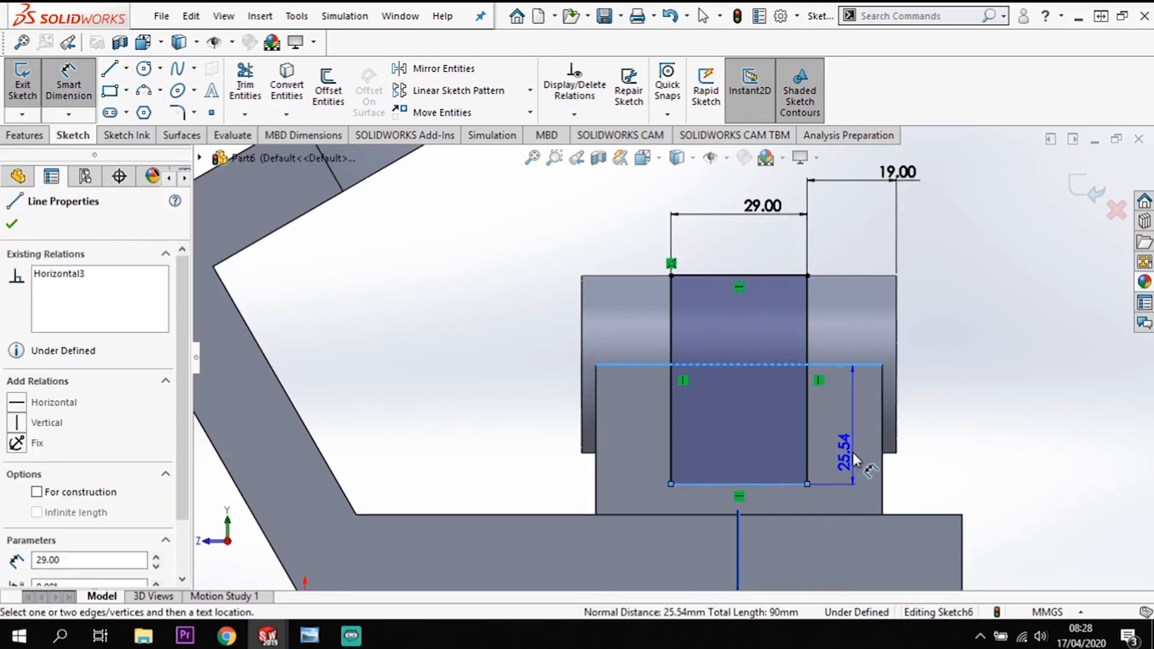
click(854, 452)
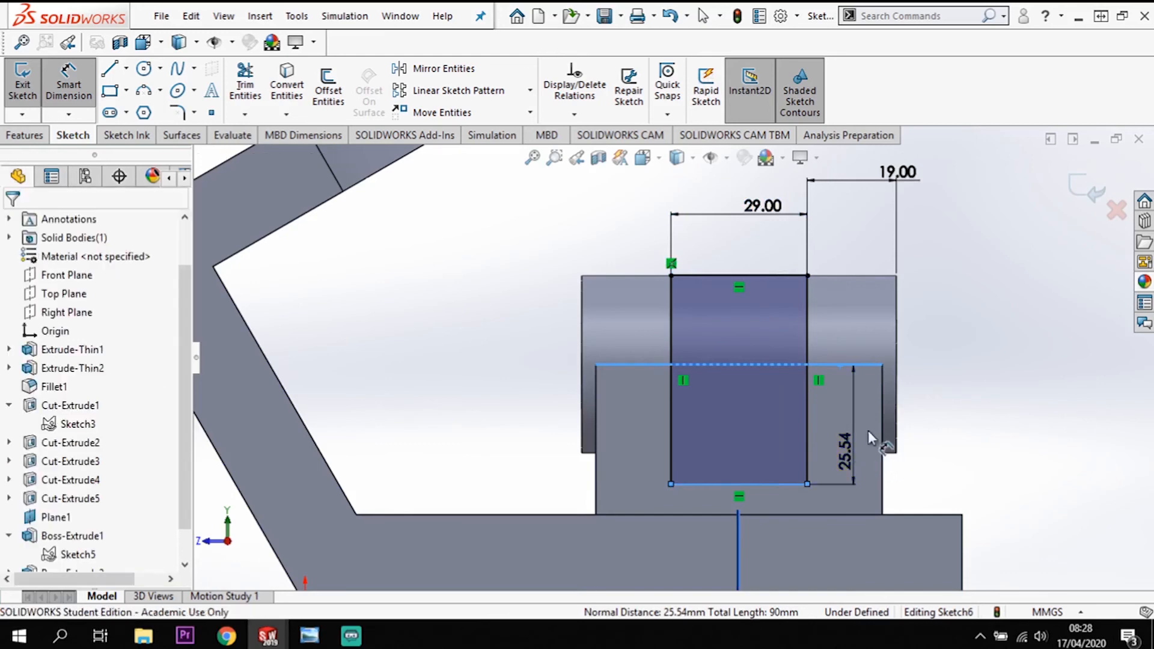
text(25)
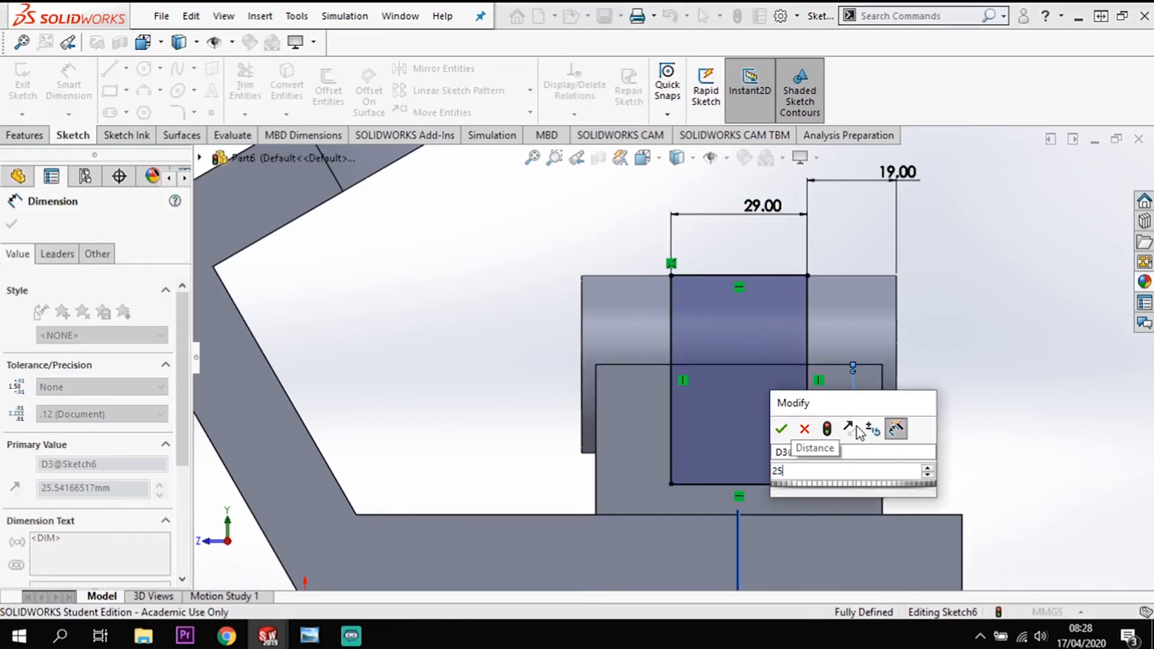
key(Return)
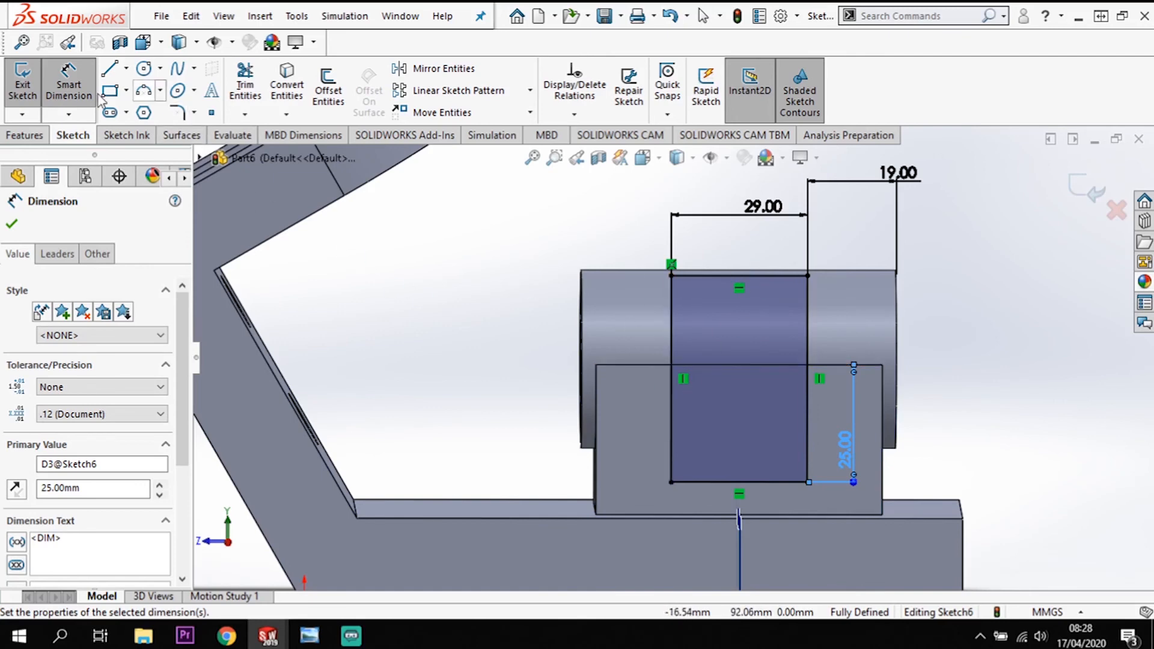
- Cut the rectangle through the cylinder and support block with the Through All end condition
click(24, 135)
click(267, 89)
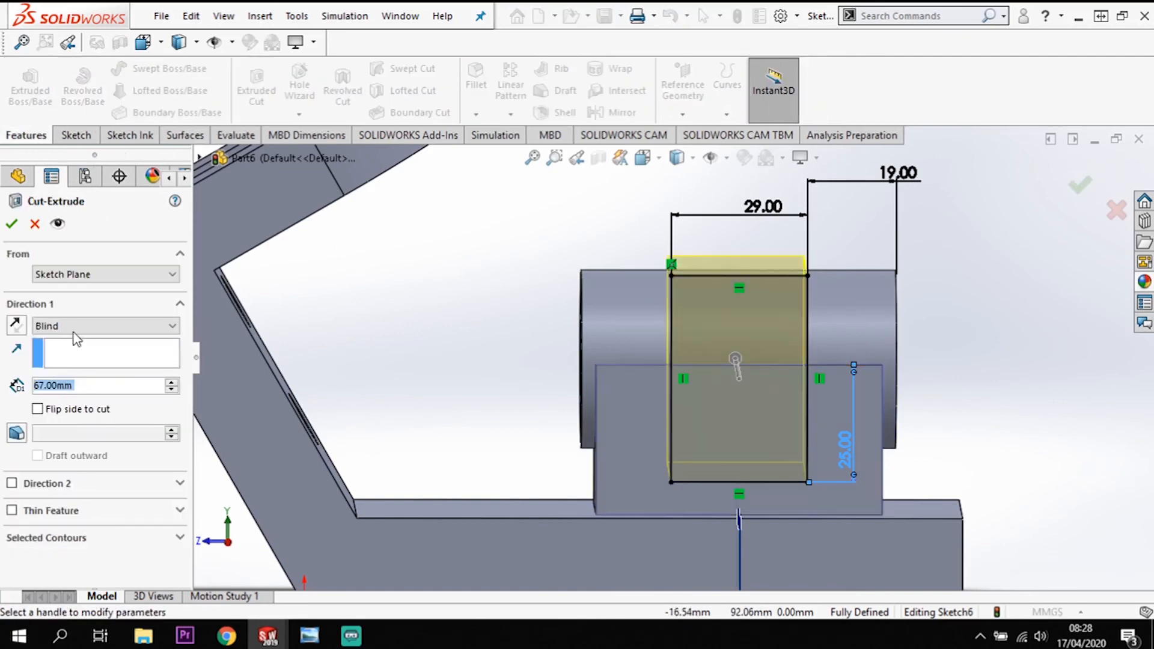
click(71, 328)
click(87, 354)
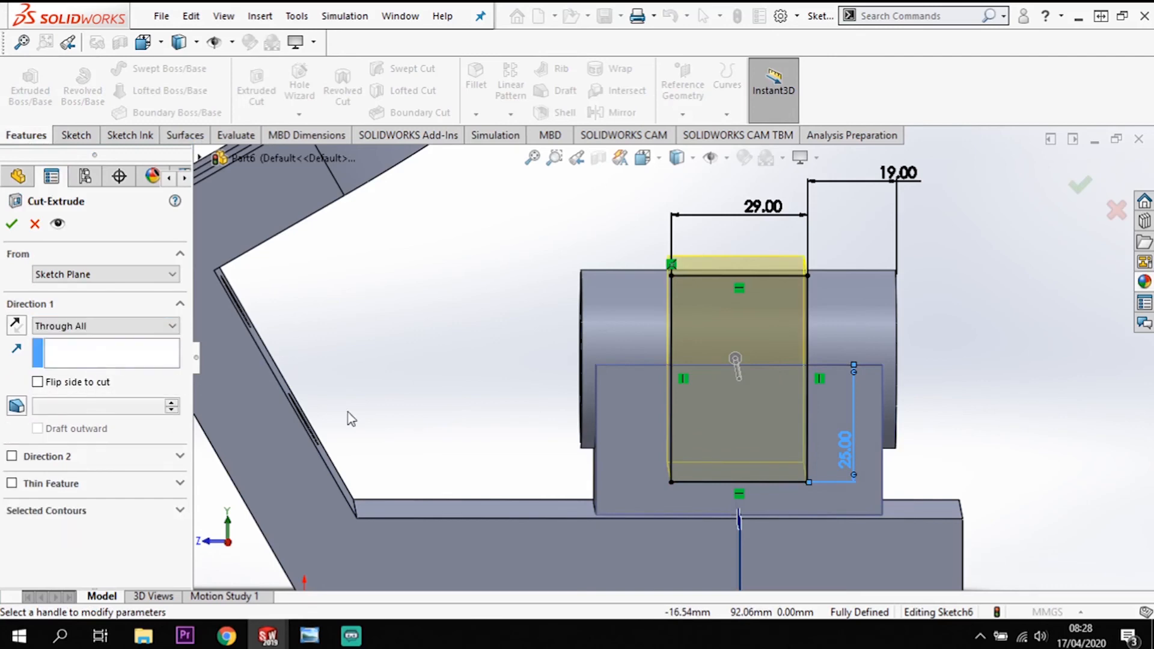
click(58, 224)
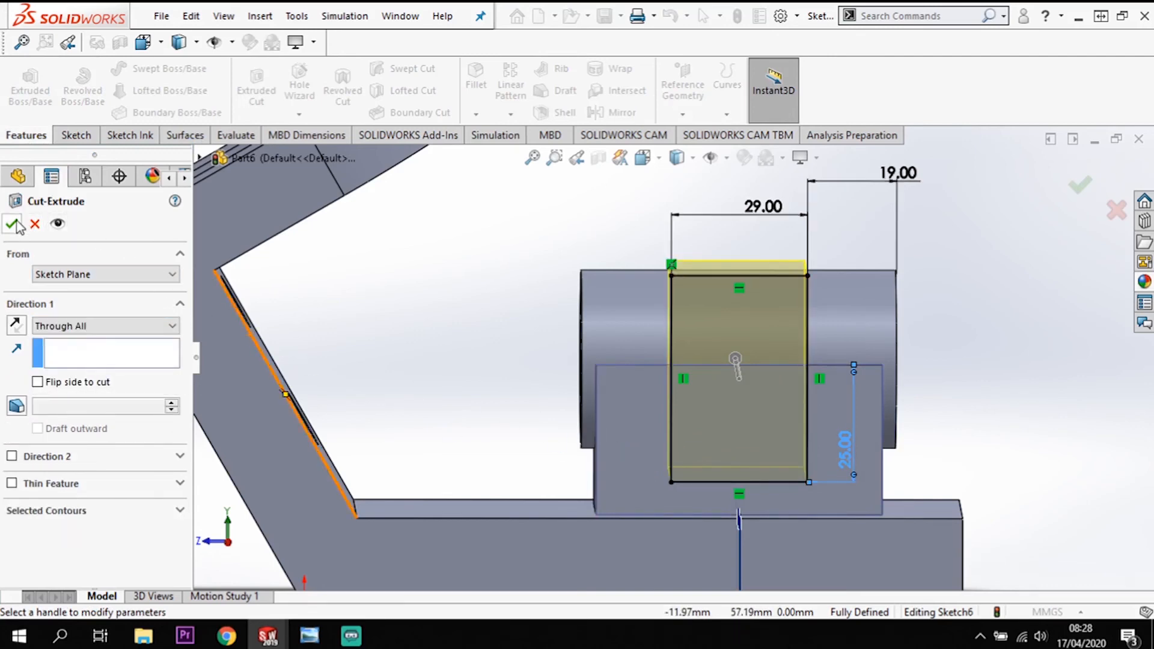
key(Return)
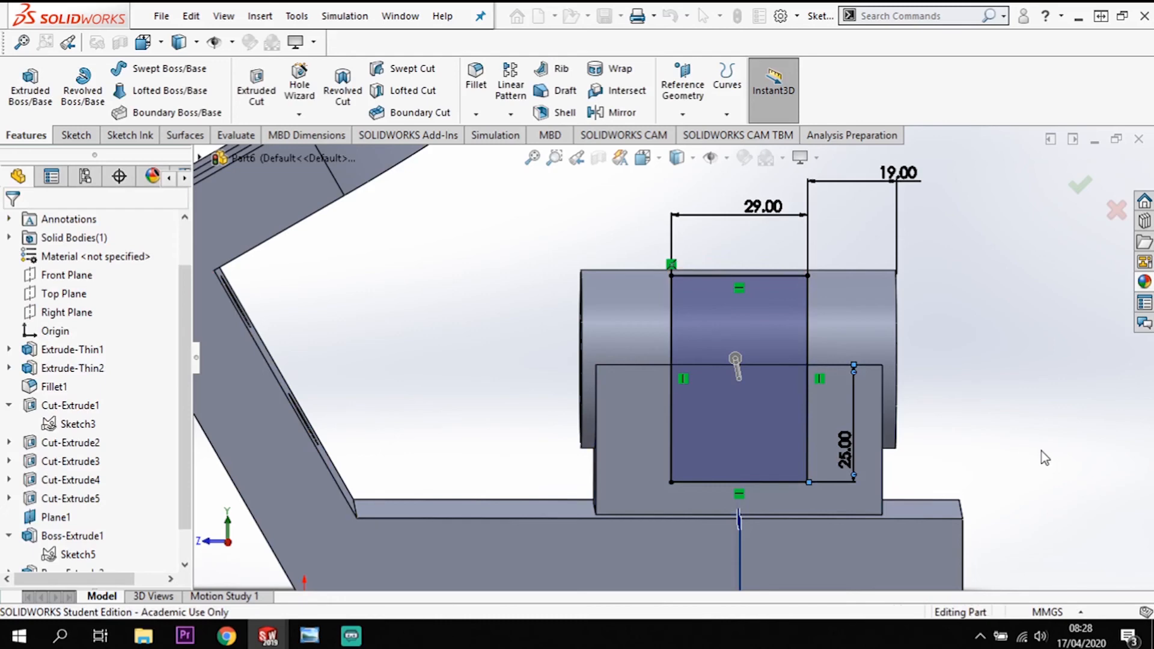
- Start a constant size fillet with a 6 mm radius and select the two vertical corner edges at the base plate's free end
middle_drag(1051, 454, 1091, 510)
scroll(1091, 510, up, 3)
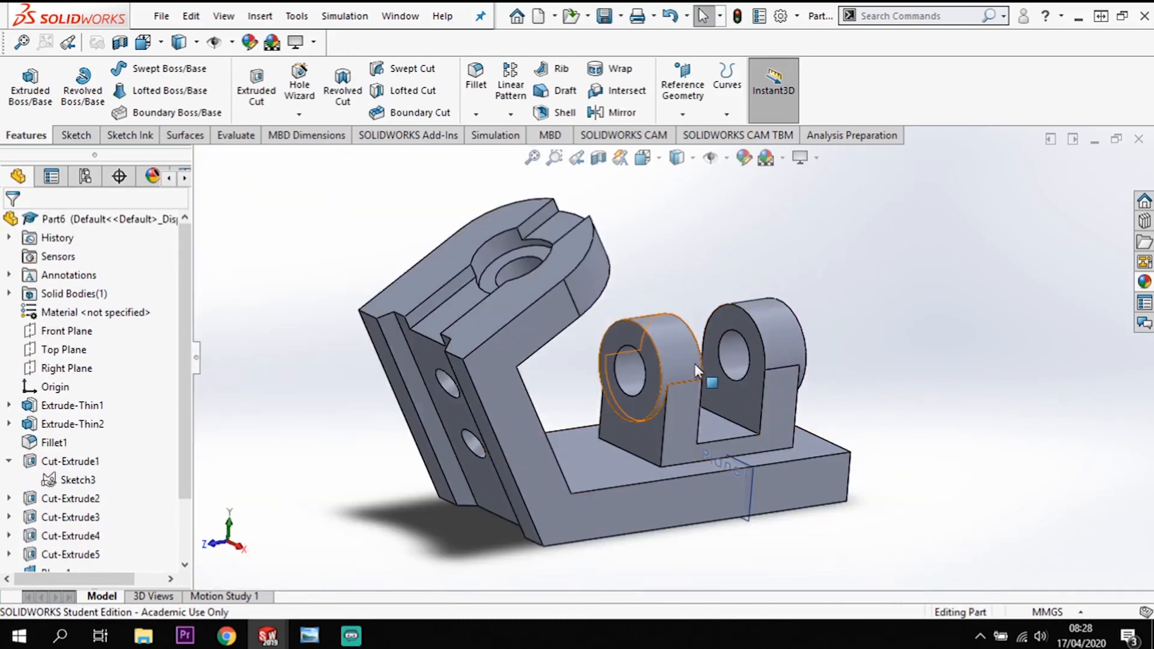
click(476, 84)
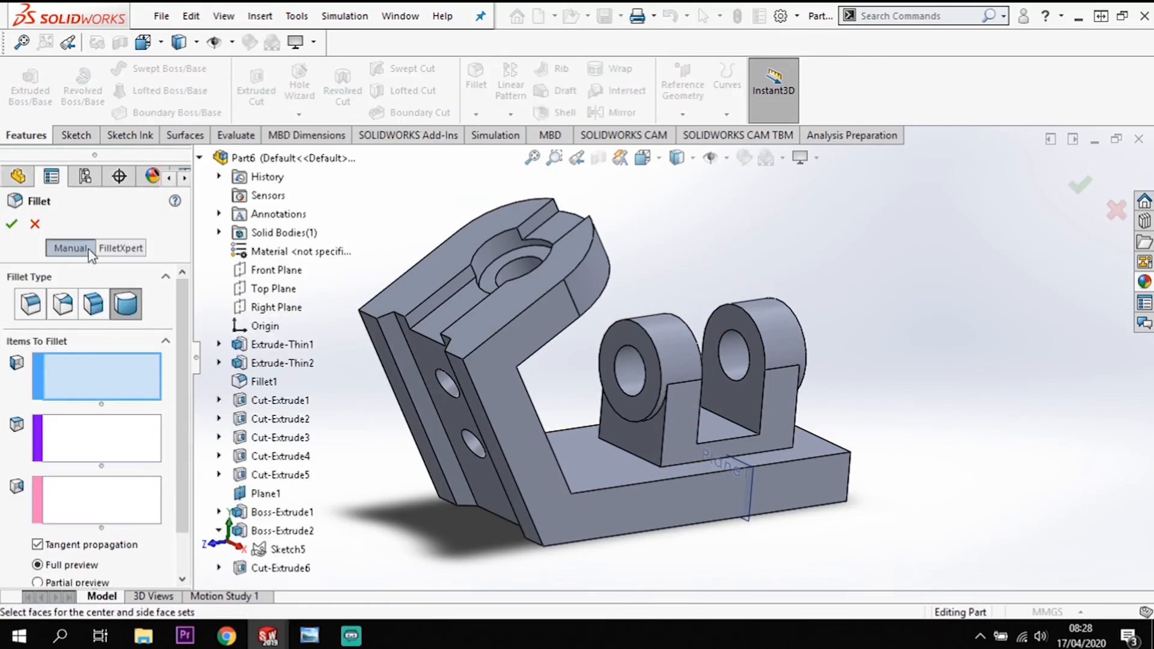
click(32, 305)
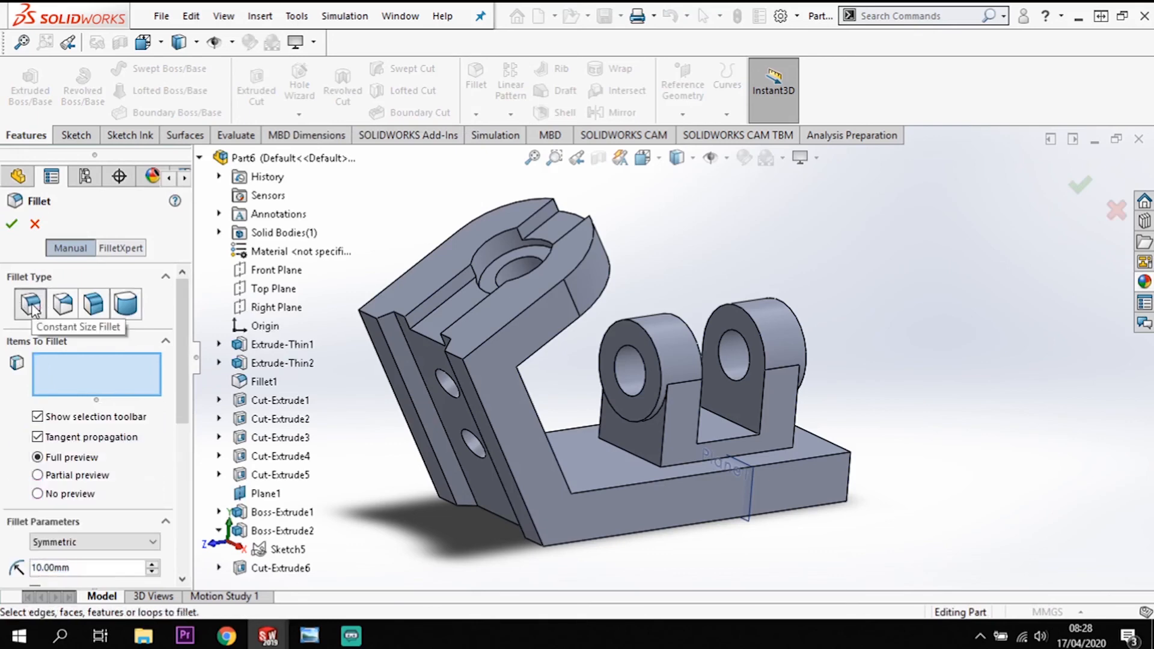
drag(76, 567, 6, 547)
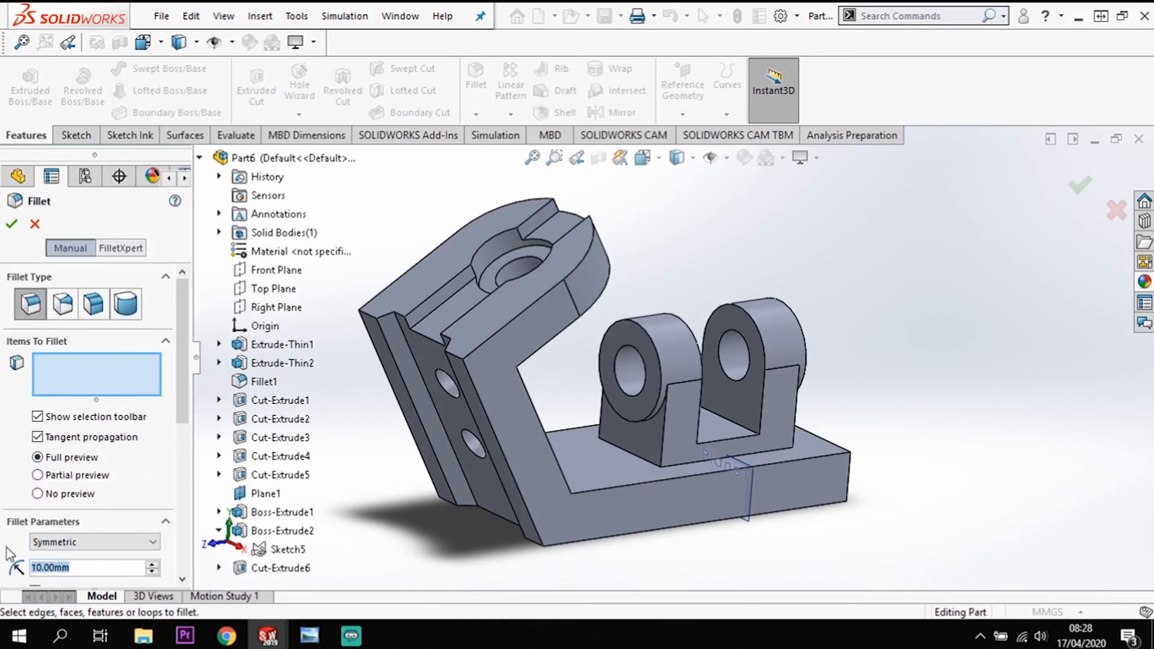
text(6)
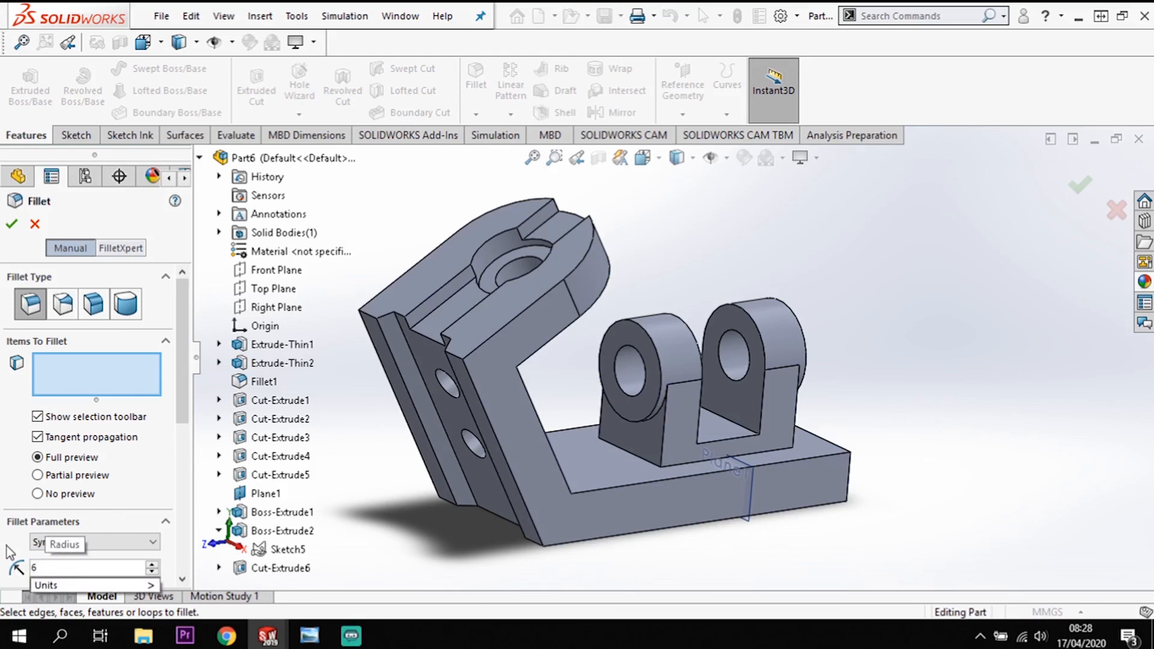
key(Return)
middle_drag(775, 532, 726, 552)
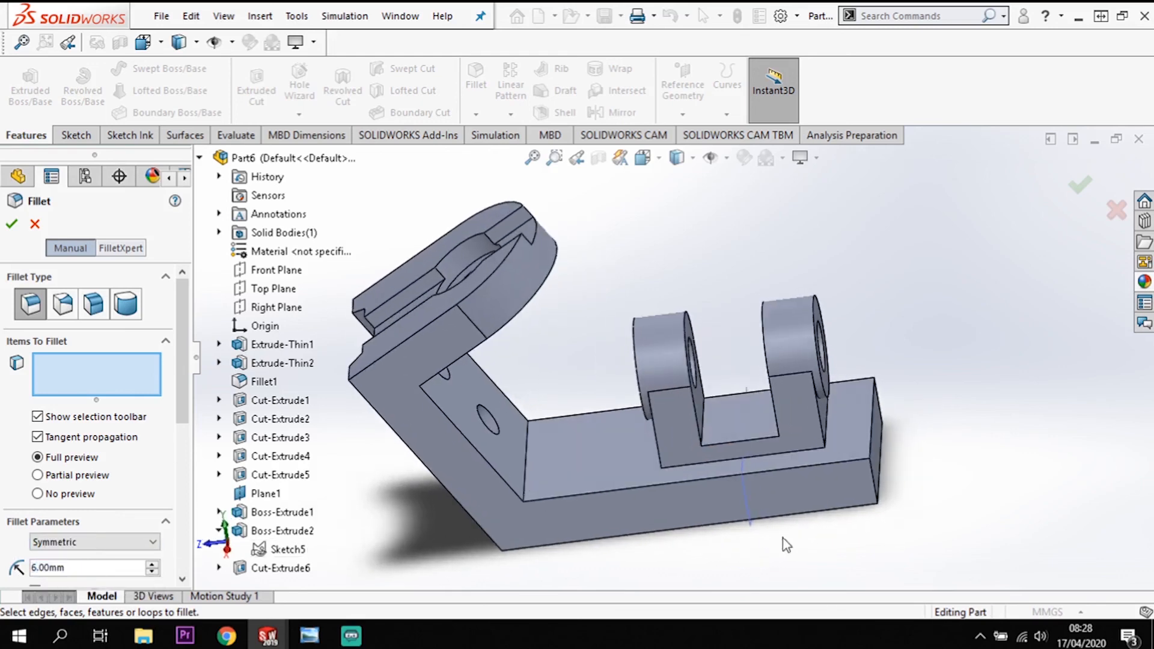
click(874, 481)
click(877, 404)
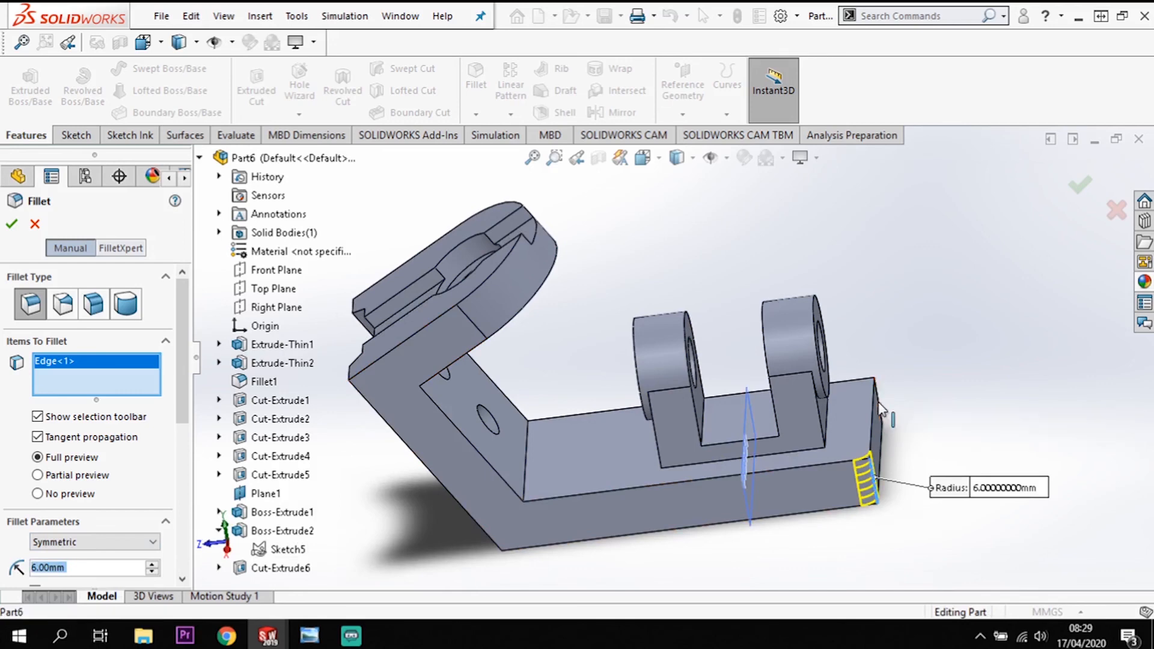
- Add the two inner bend edges of the angled arms, without the arm's face, and apply the 6 mm fillet
click(525, 474)
middle_drag(557, 500, 471, 388)
click(439, 374)
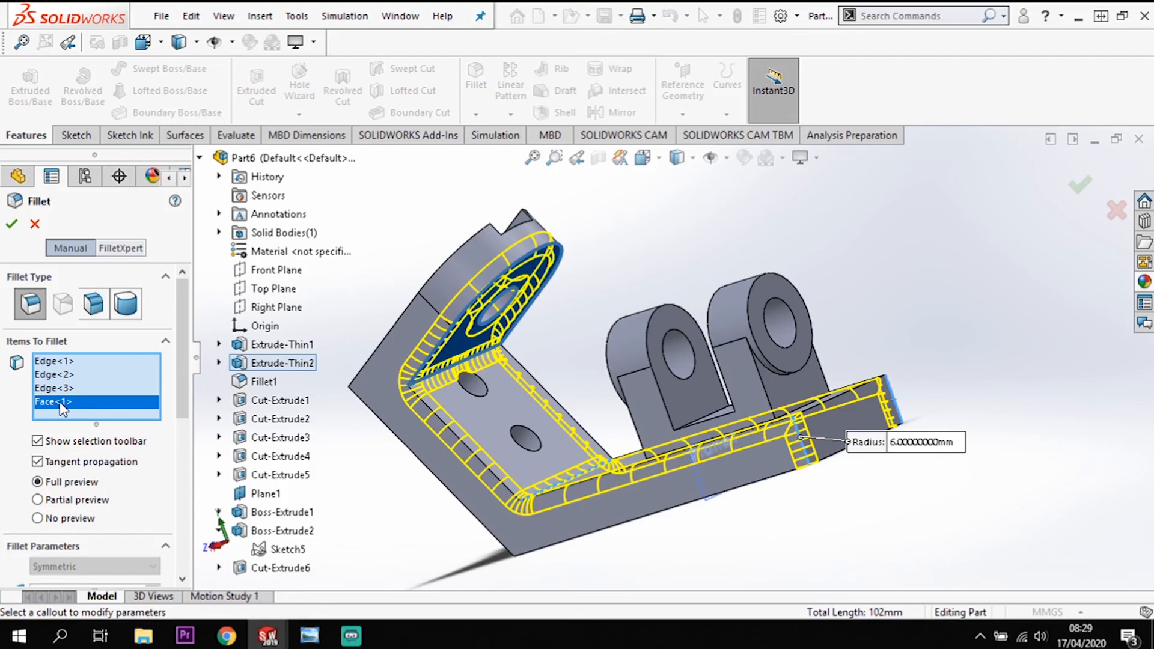
key(Delete)
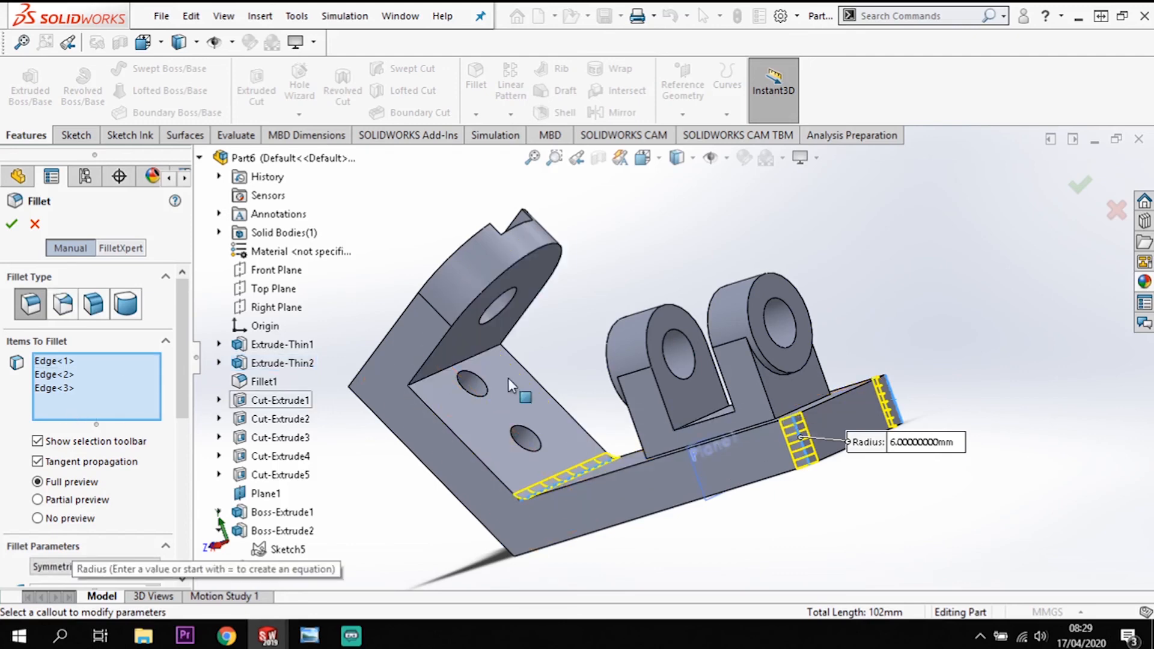
click(475, 360)
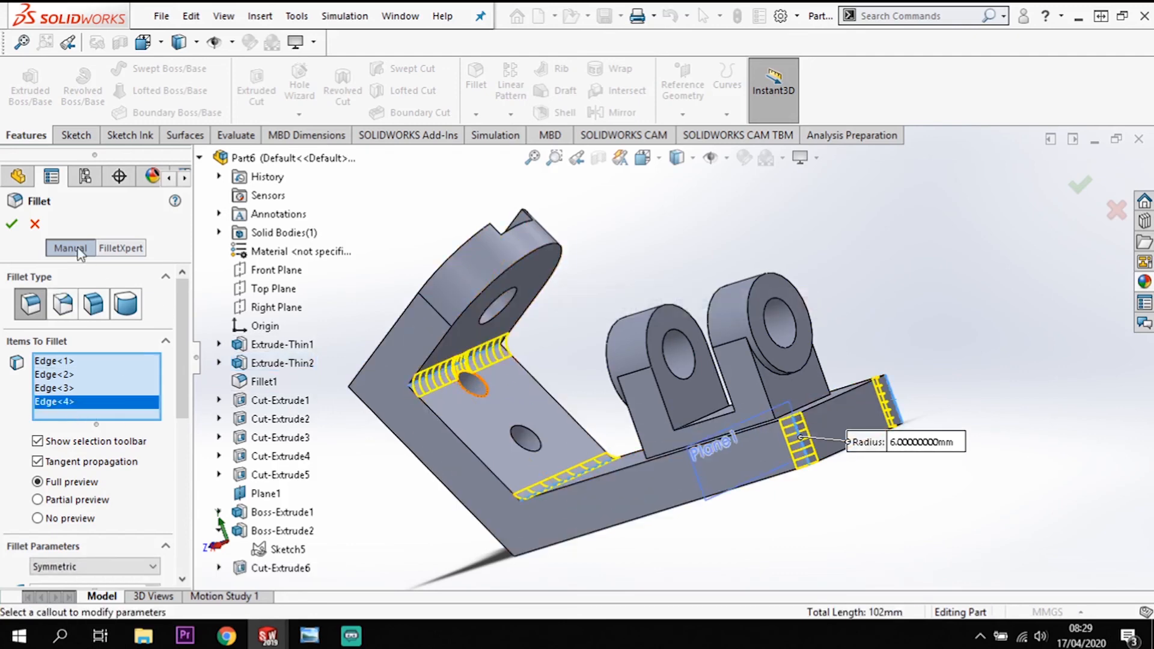
key(Return)
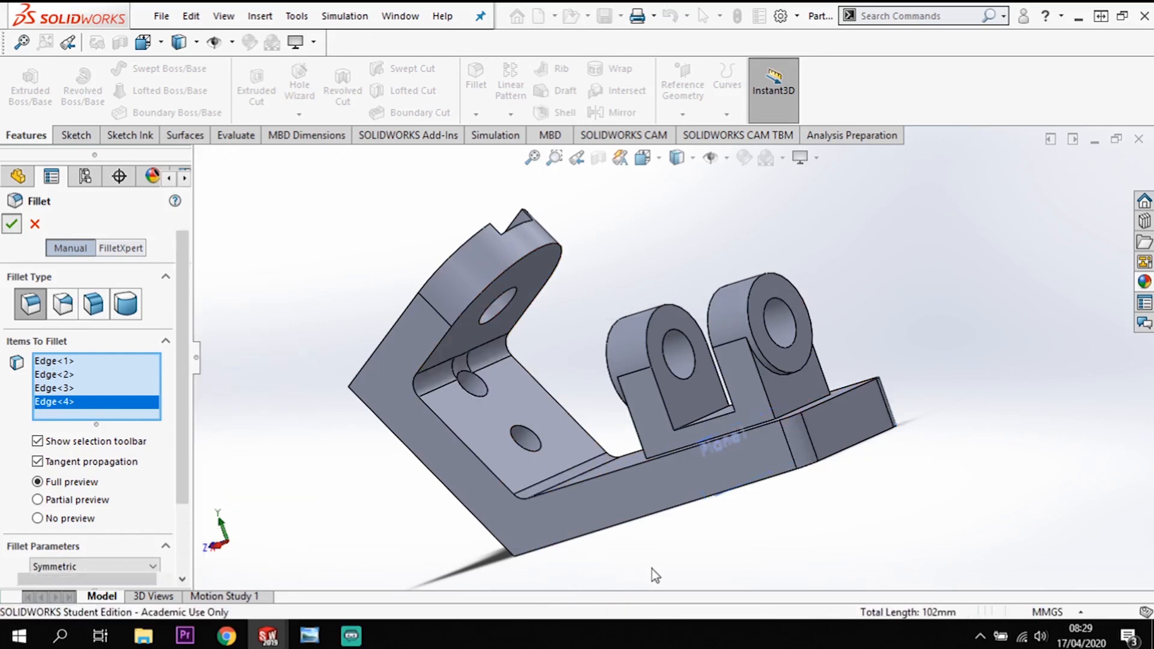
- Start another constant size fillet with a 3 mm radius on the base plate's top face, using full preview
middle_drag(739, 573, 715, 499)
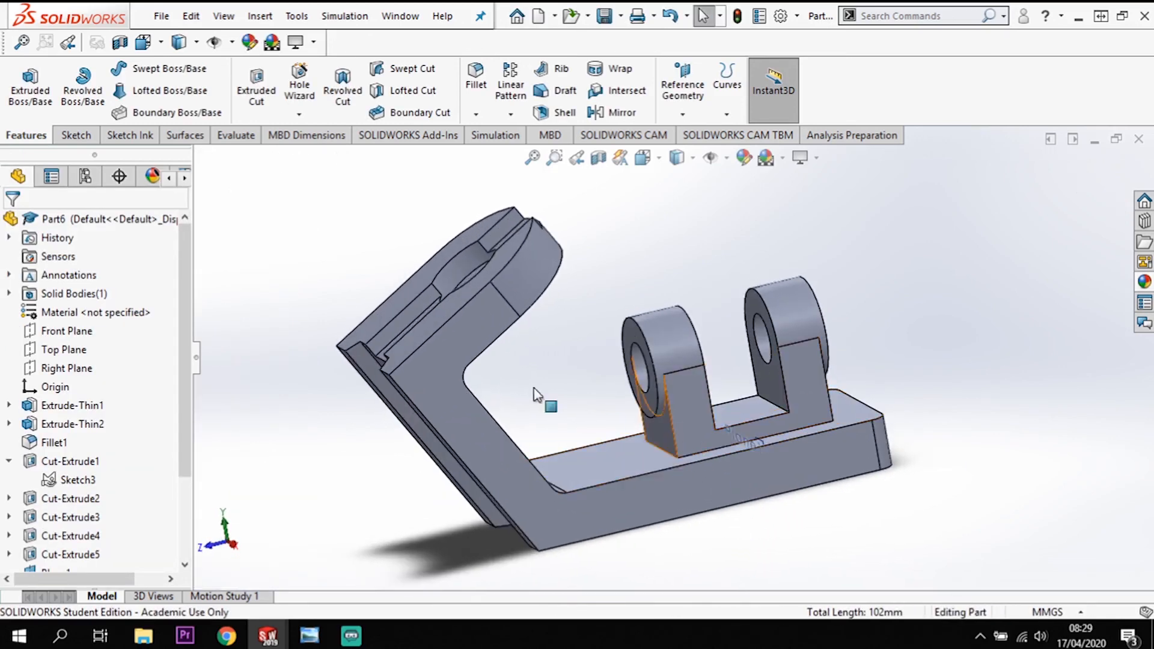
click(478, 74)
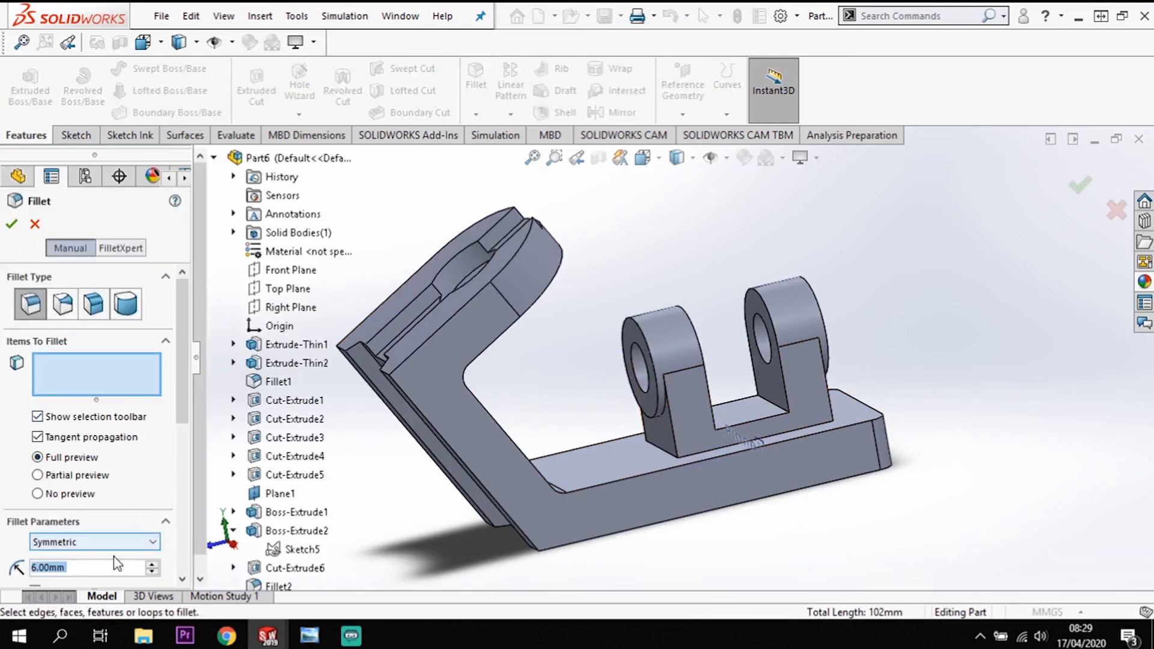
text(3)
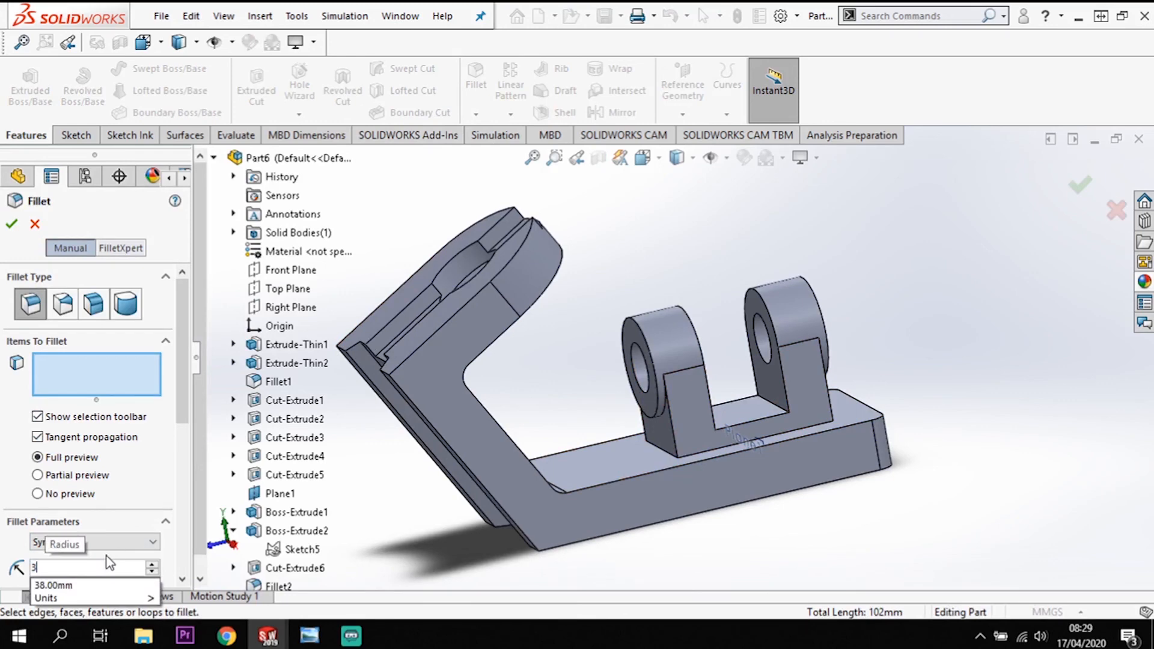
key(Return)
click(155, 501)
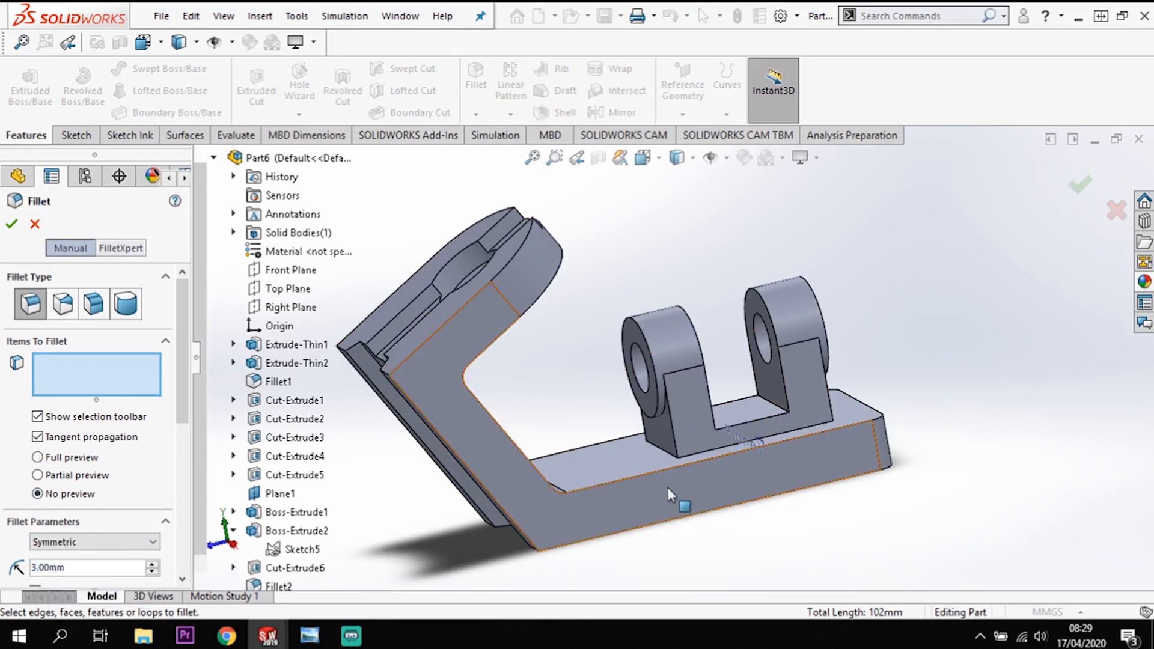
middle_drag(696, 504, 657, 471)
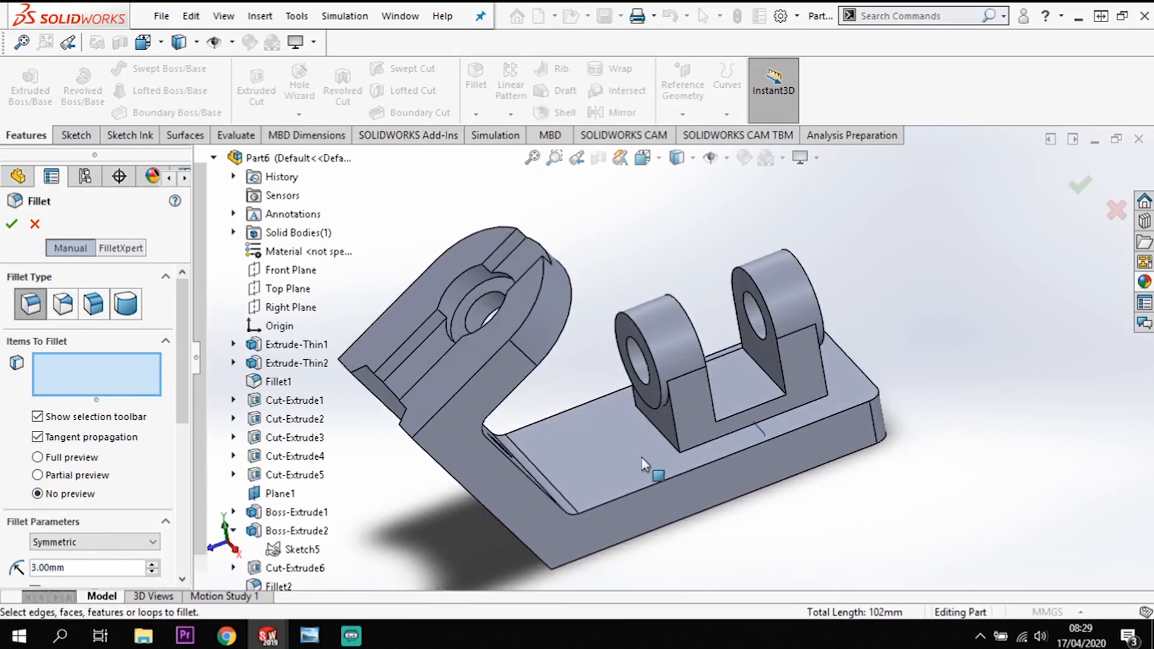
click(638, 459)
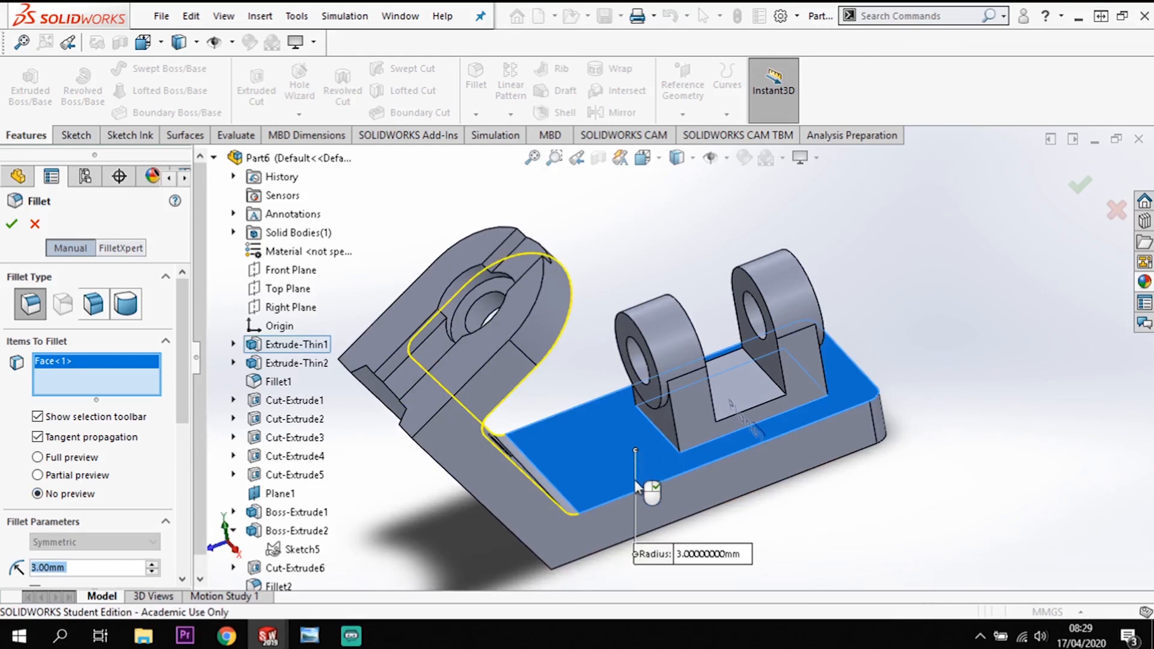
middle_drag(797, 531, 764, 519)
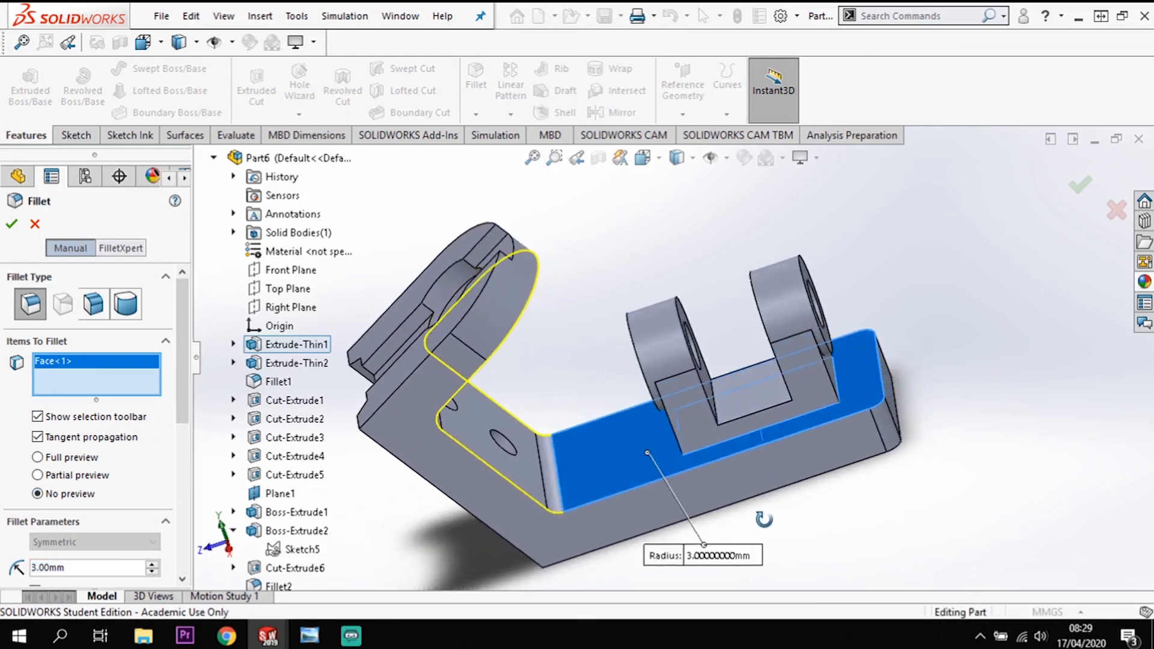
click(37, 457)
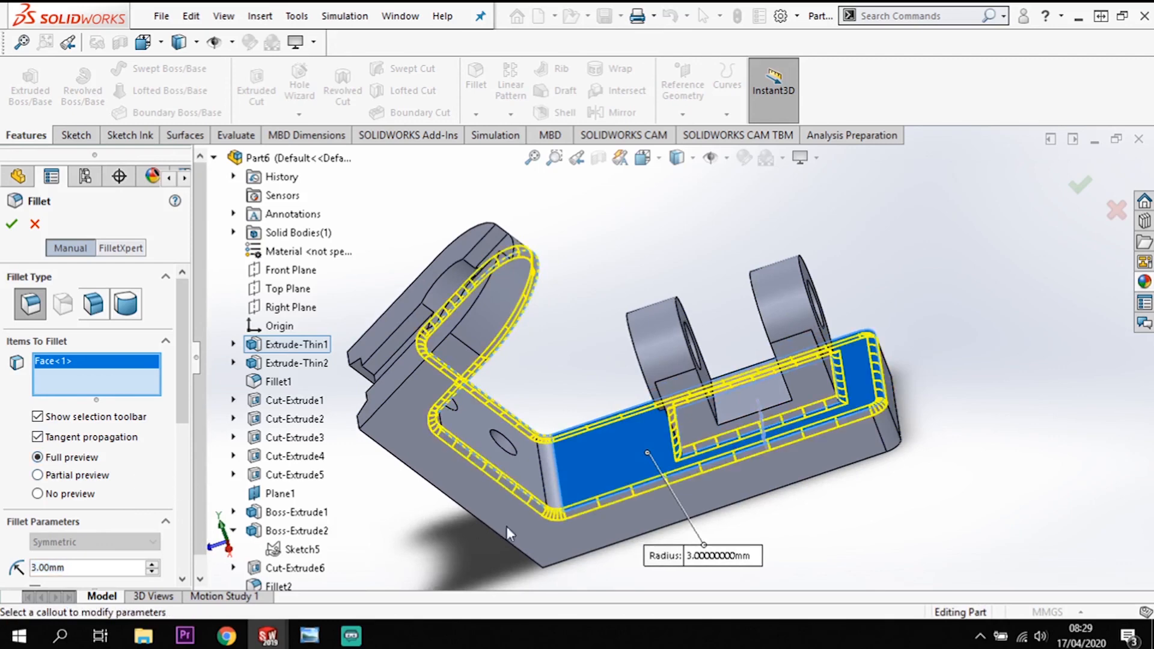
middle_drag(802, 565, 807, 503)
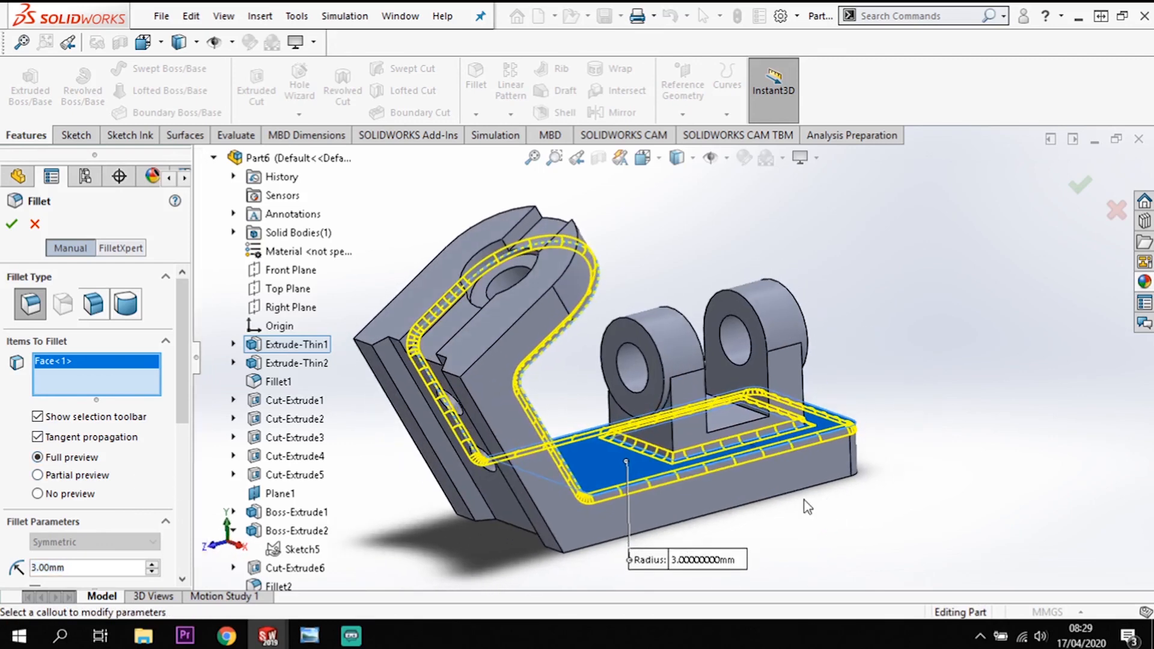
- Add the support block's two outer end faces to the selection and apply the 3 mm fillet
click(666, 428)
middle_drag(902, 450, 882, 477)
click(791, 421)
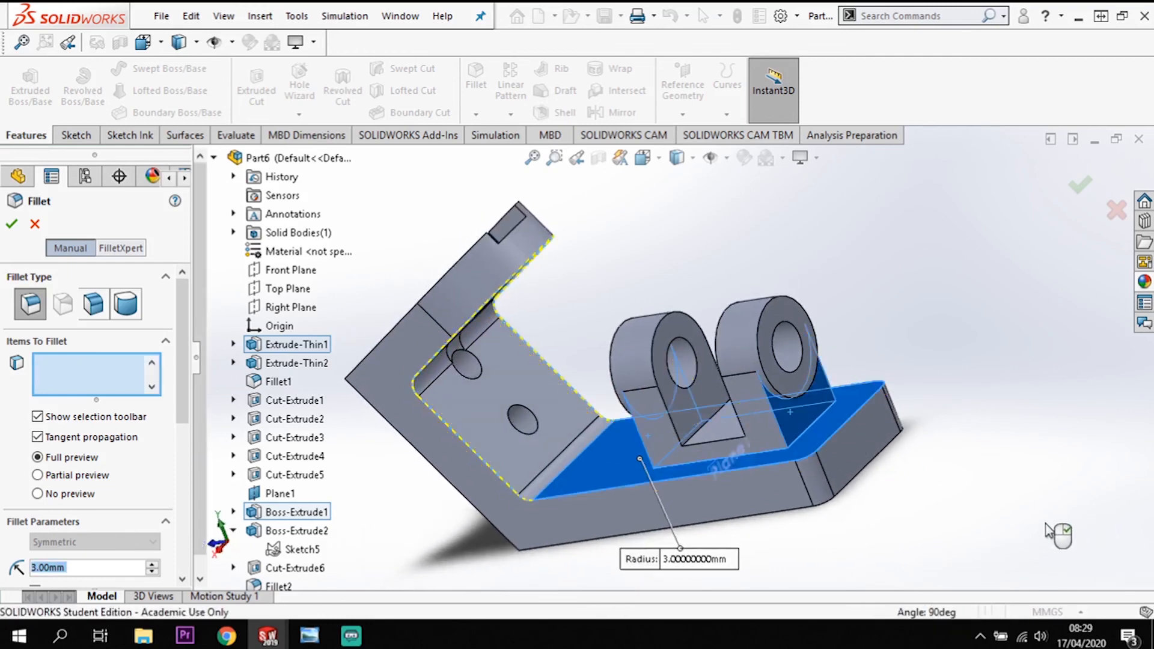
middle_drag(1044, 536, 1092, 479)
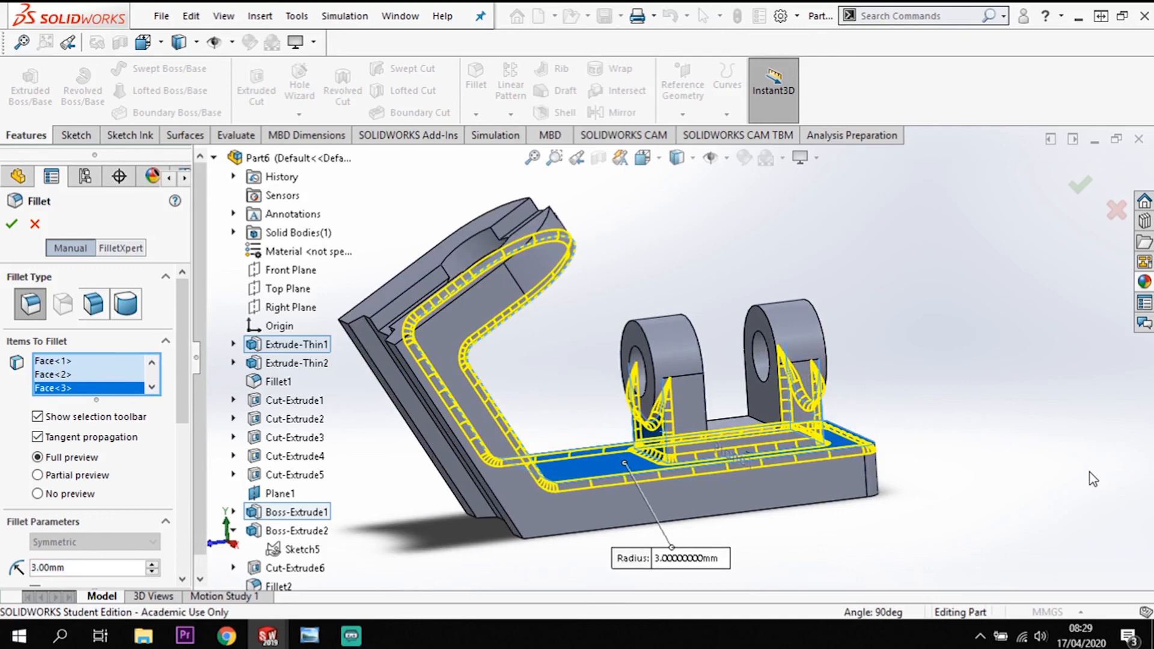
click(1079, 196)
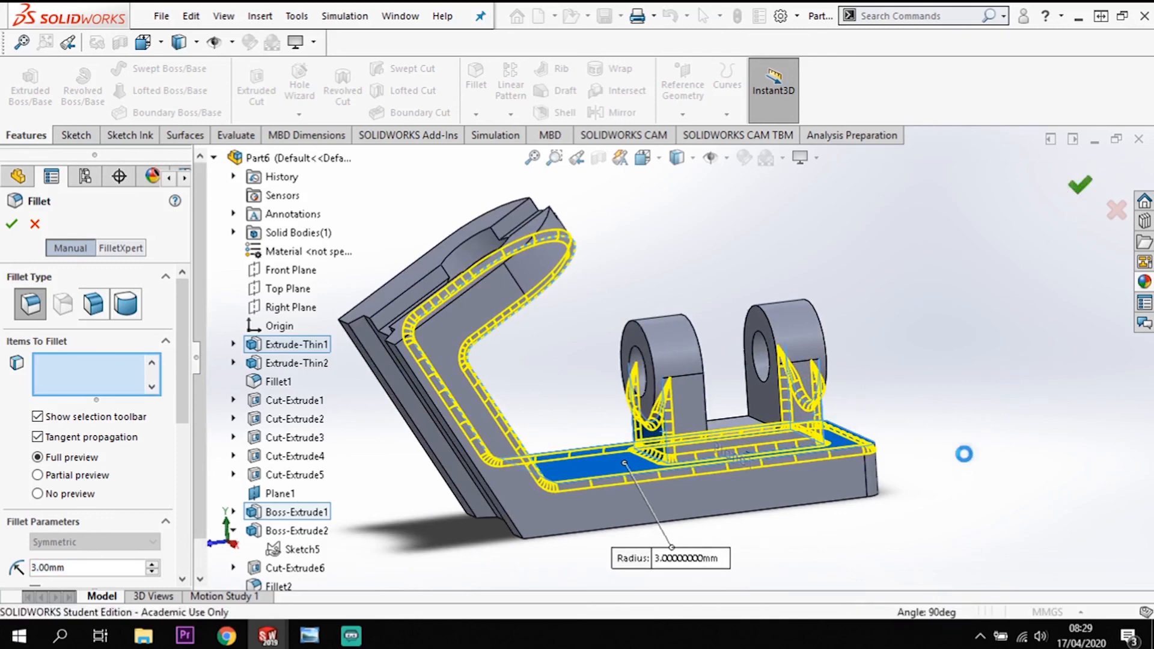
- Hide the reference plane Plane1 that shows on the support block
middle_drag(688, 511, 698, 534)
scroll(349, 309, up, 2)
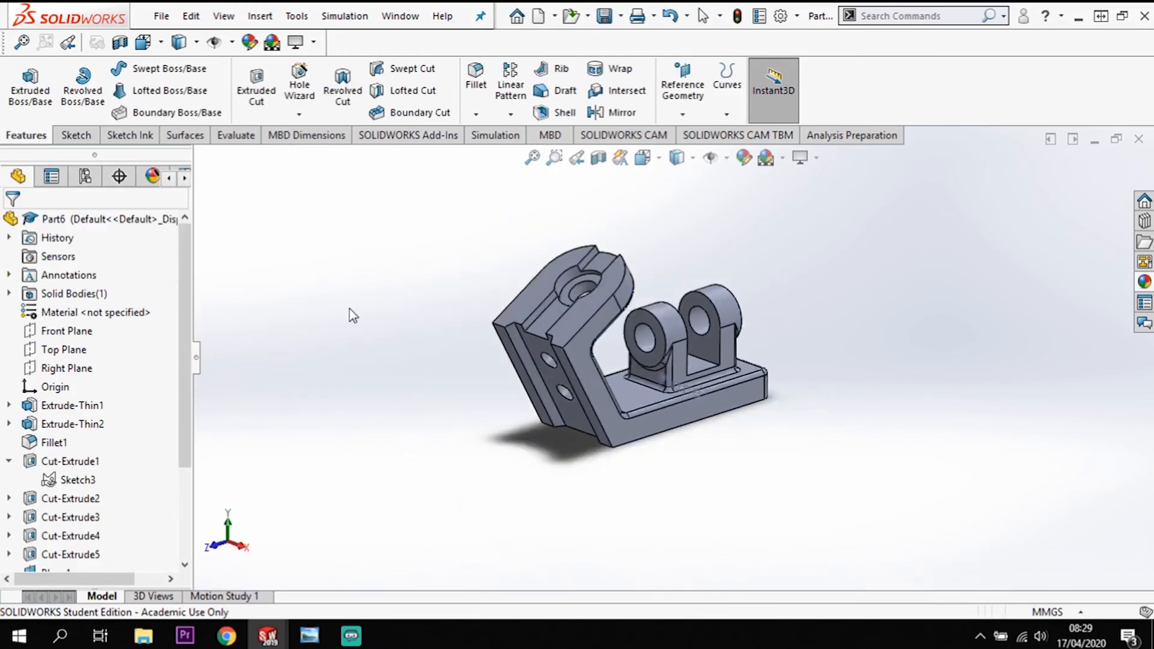
scroll(349, 309, down, 2)
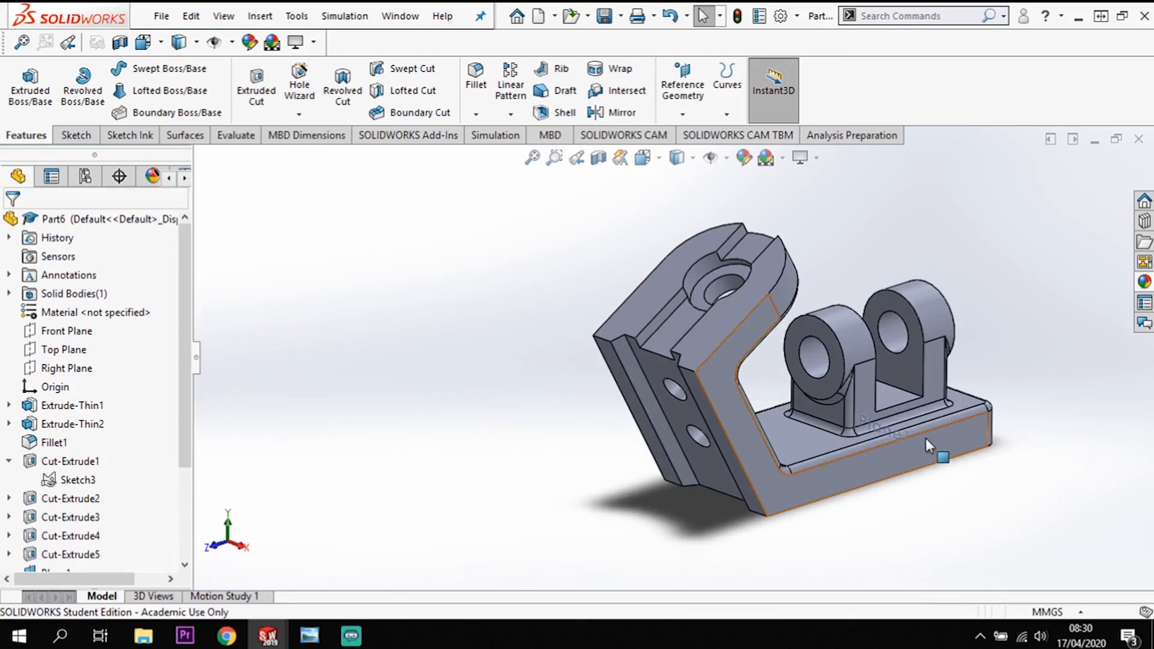
right_click(905, 431)
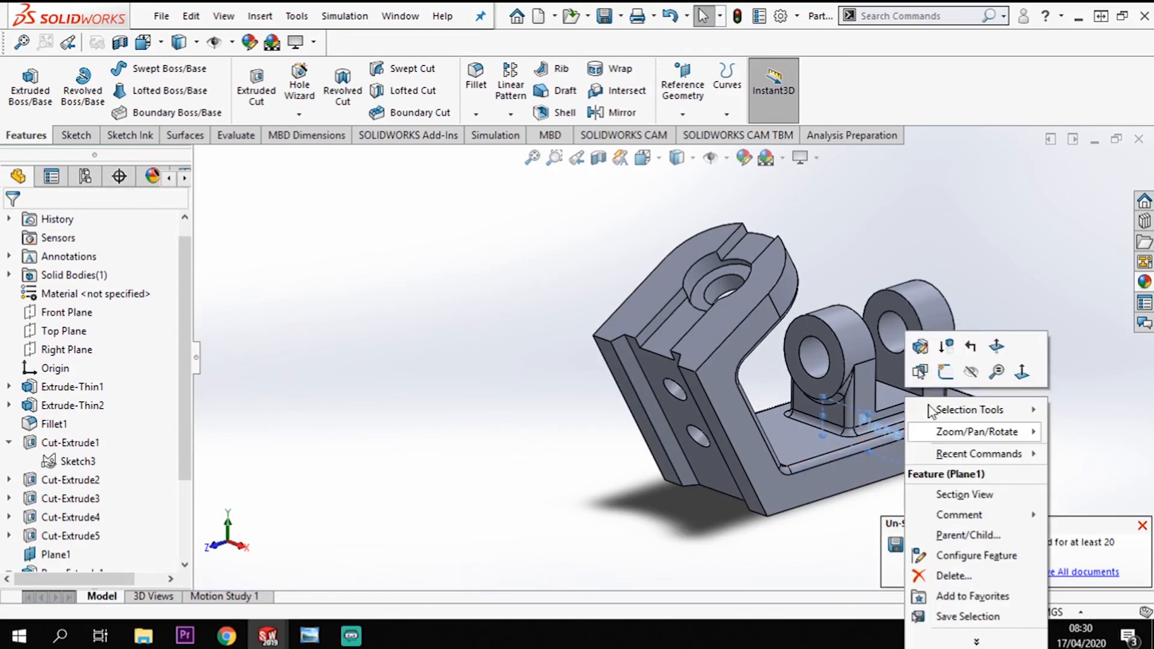
key(Escape)
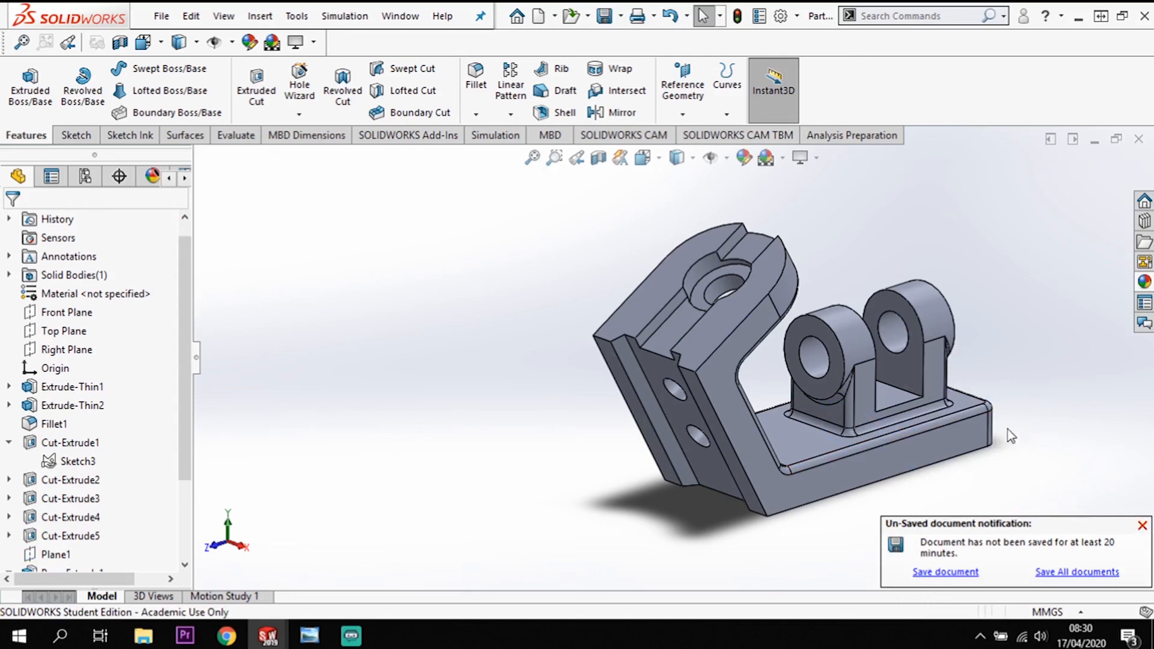
- Apply a red colour from the standard swatches to the bracket's entire body
click(733, 320)
right_click(735, 327)
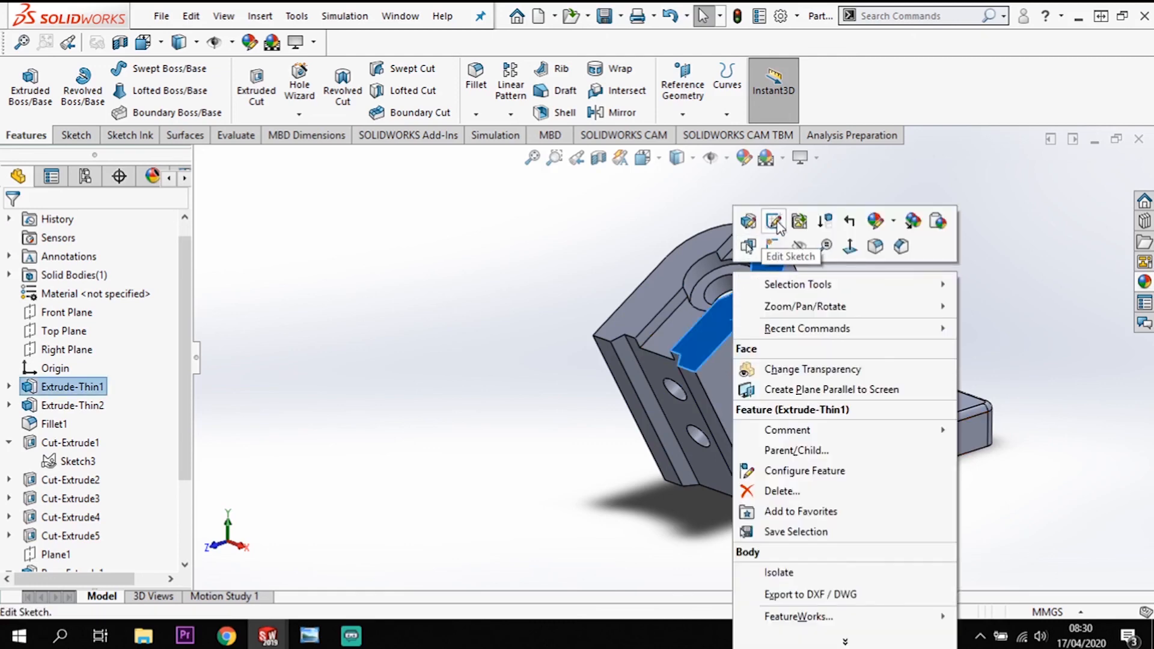
click(881, 227)
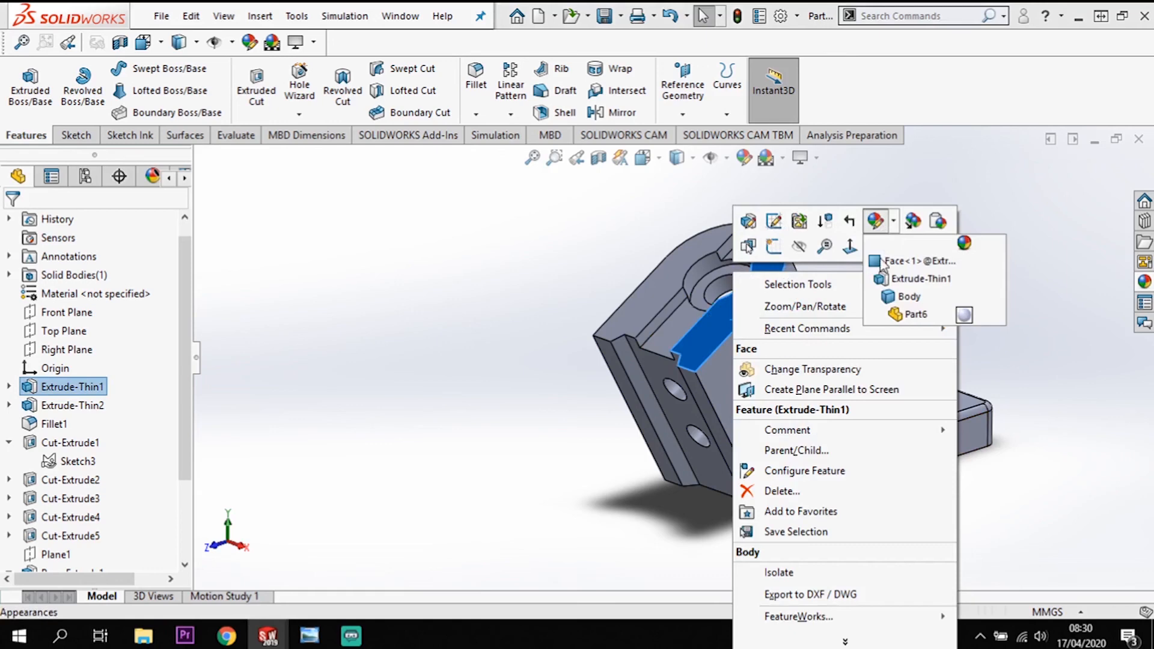
click(902, 300)
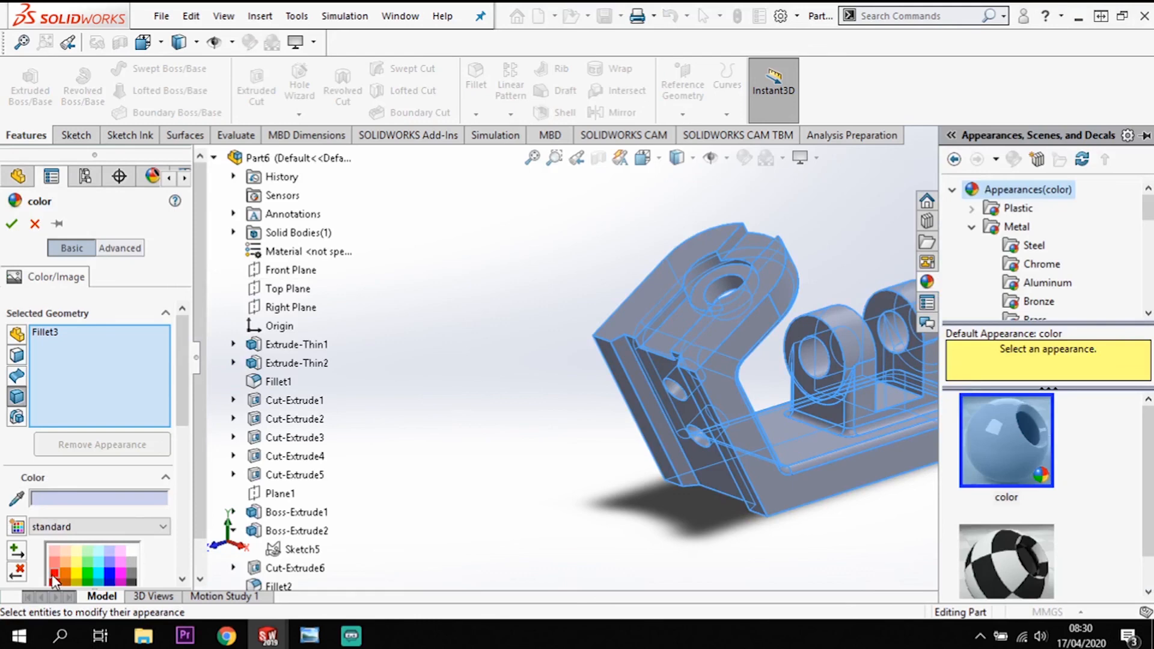
click(54, 579)
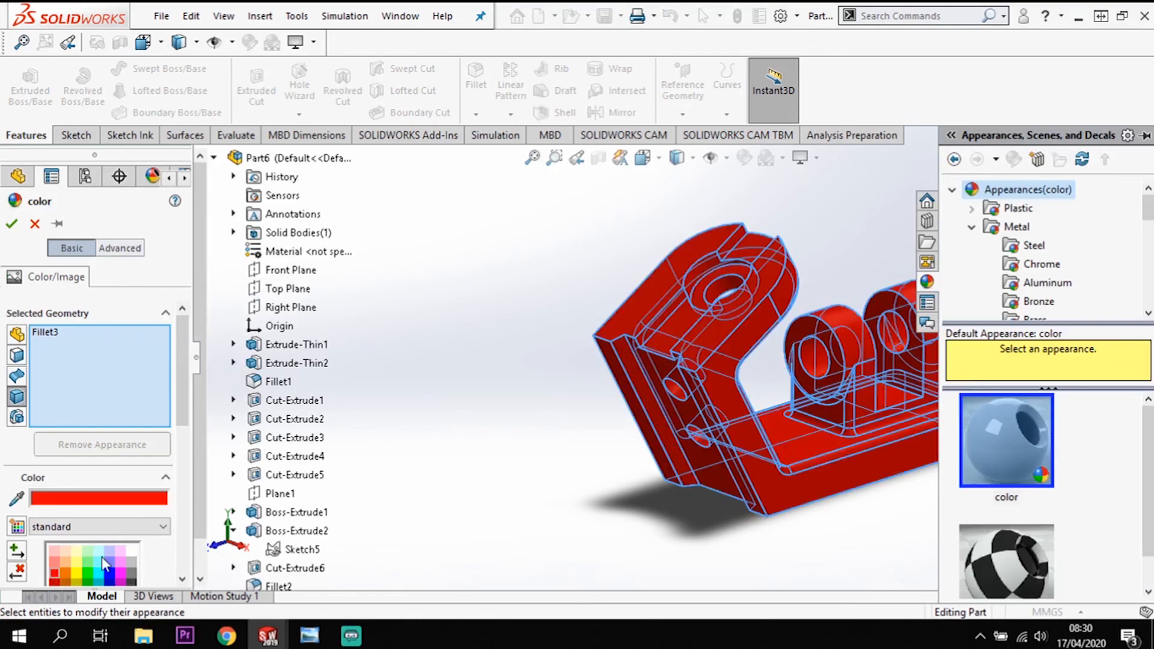
click(11, 224)
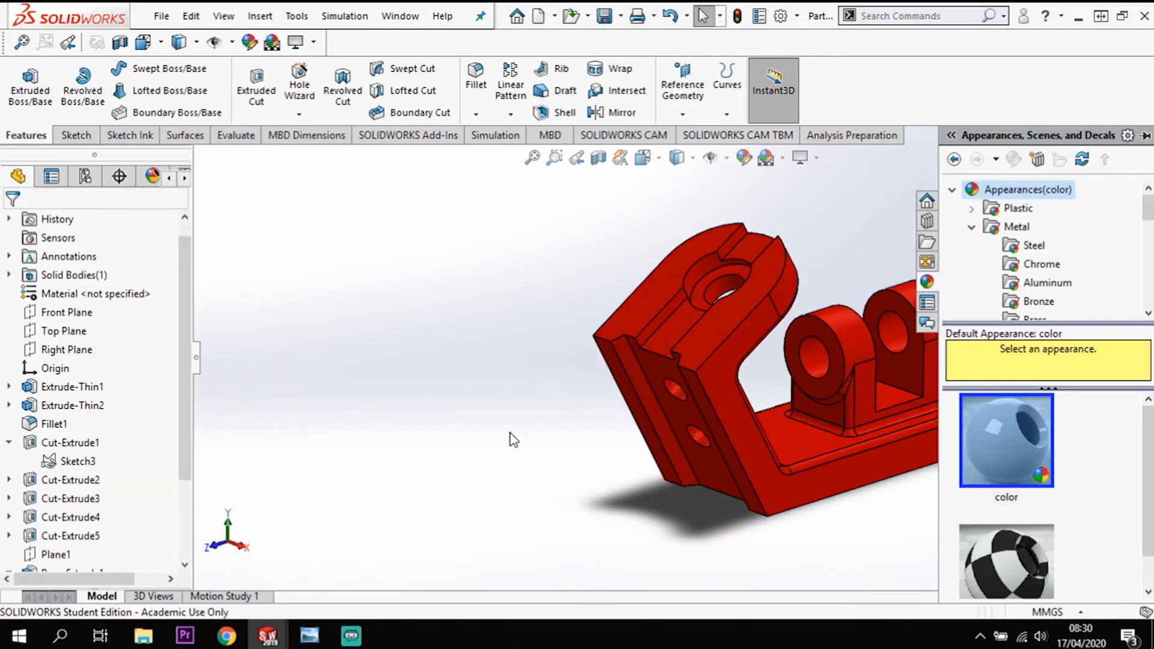
key(f)
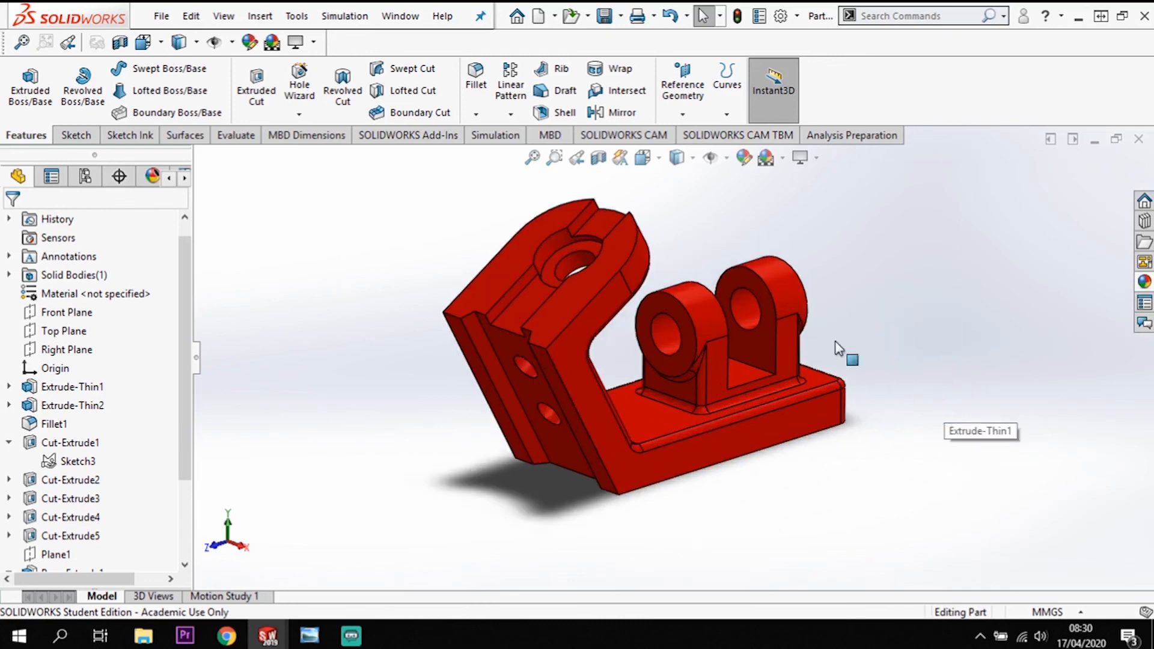
scroll(520, 184, down, 2)
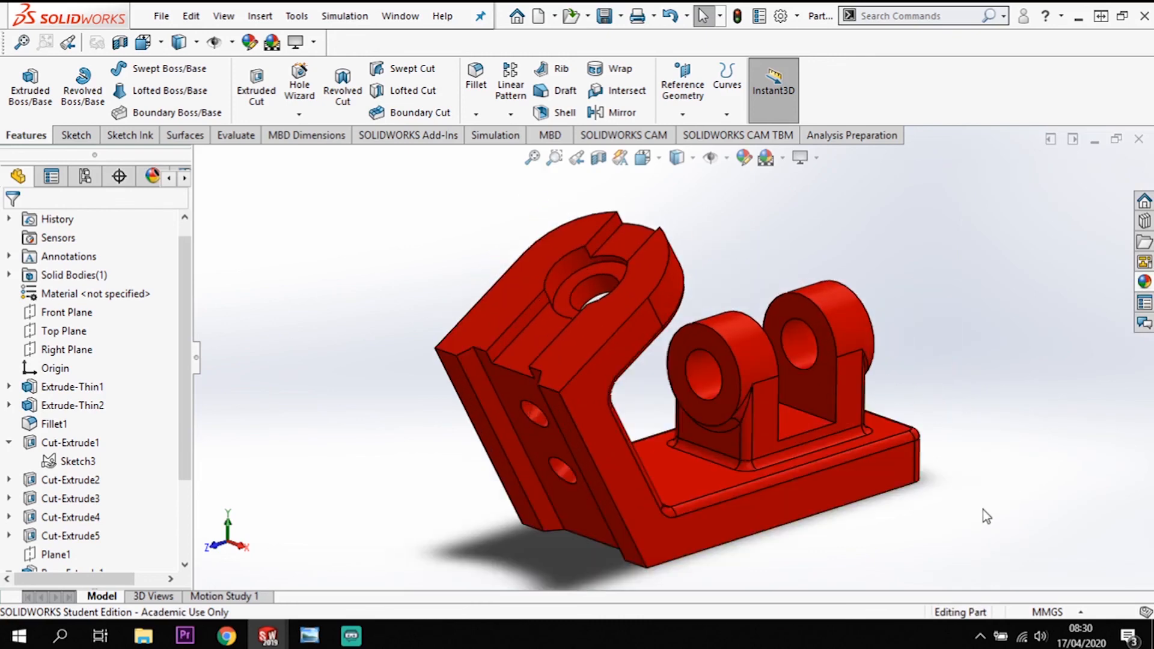